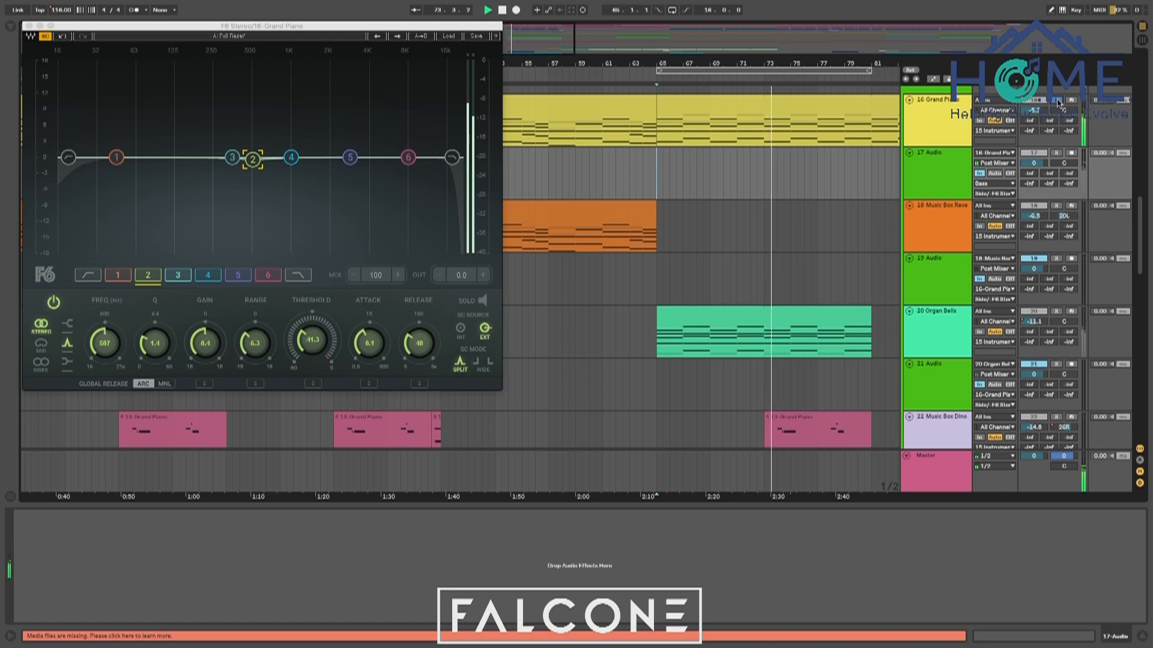
Listen to the 20 Organ Bells track soloed around bar 71 and display its device chain
{"action": "key", "text": "space"}
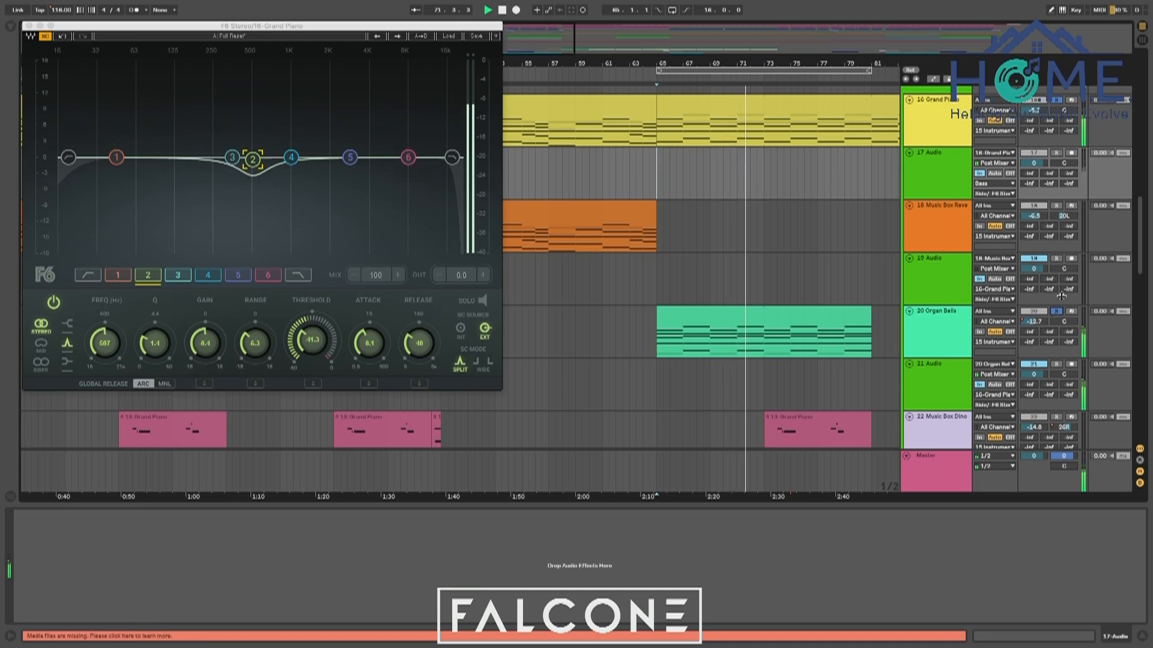
{"action": "left_click", "coordinate": [951, 355]}
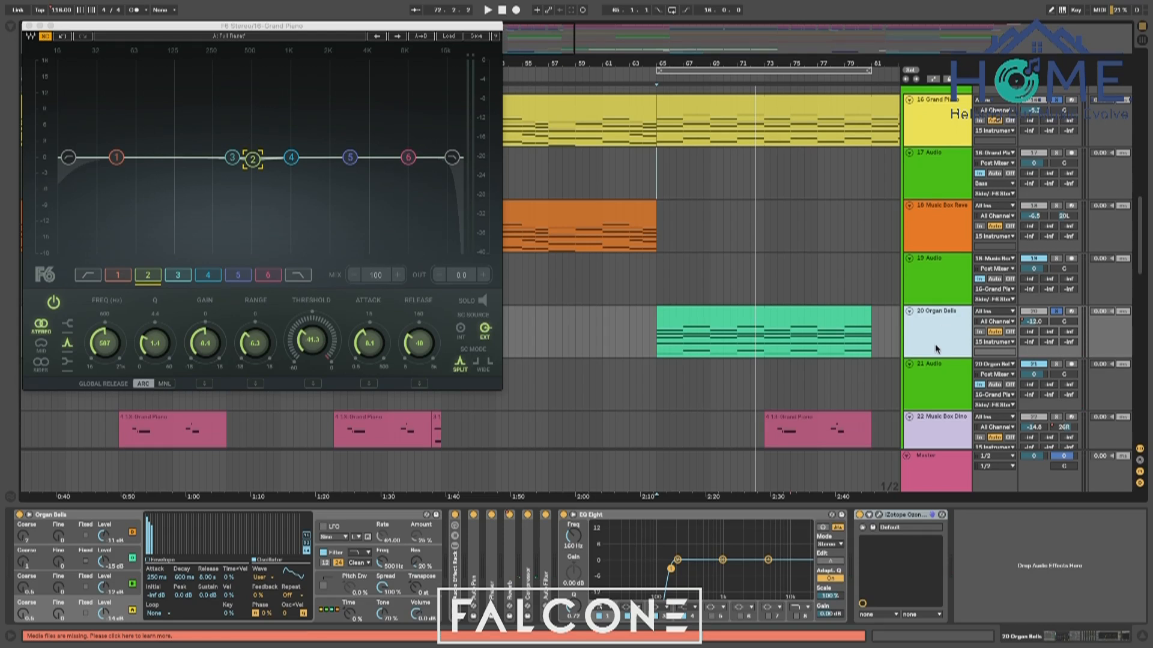
{"action": "left_click", "coordinate": [931, 388]}
{"action": "left_click", "coordinate": [931, 340]}
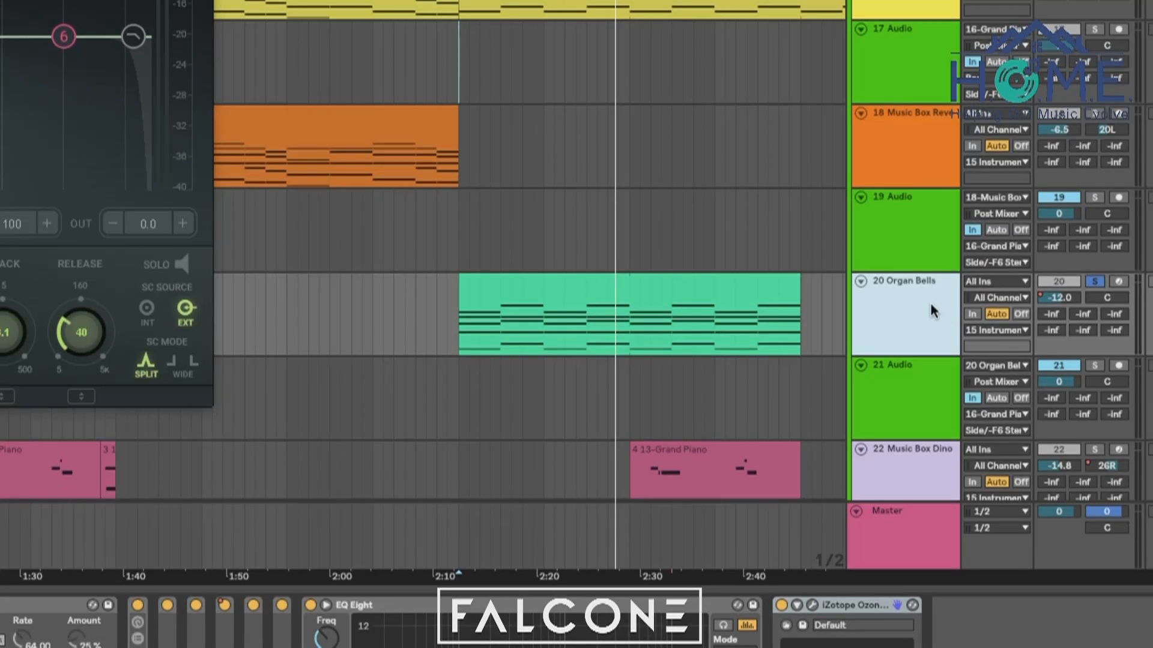
Route the 21 Audio track from 20 Organ Bells to 16-Grand Piano, using the Side/-F6 Stereo sidechain input
{"action": "left_click", "coordinate": [995, 366]}
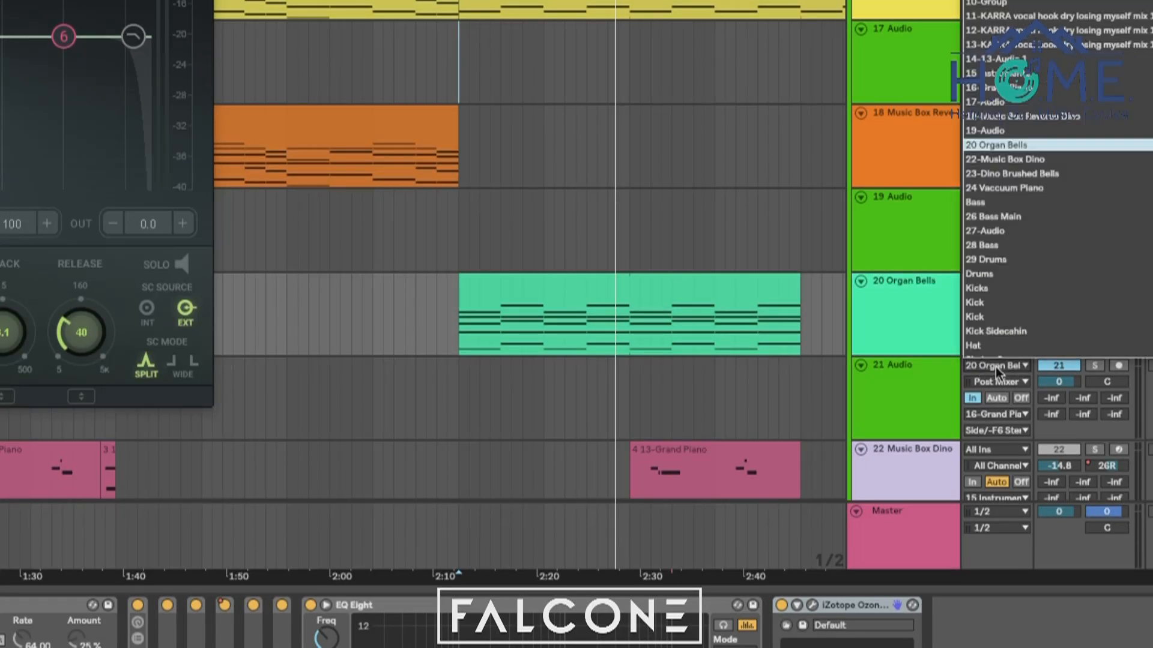
{"action": "left_click", "coordinate": [993, 146]}
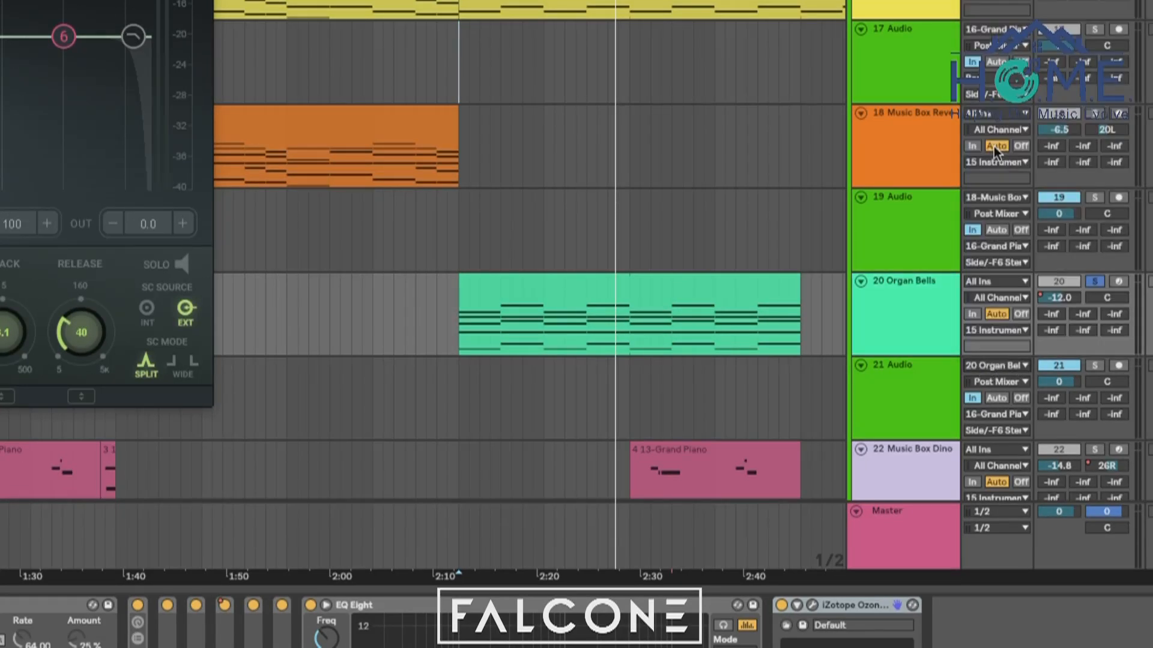
{"action": "left_click", "coordinate": [1009, 415]}
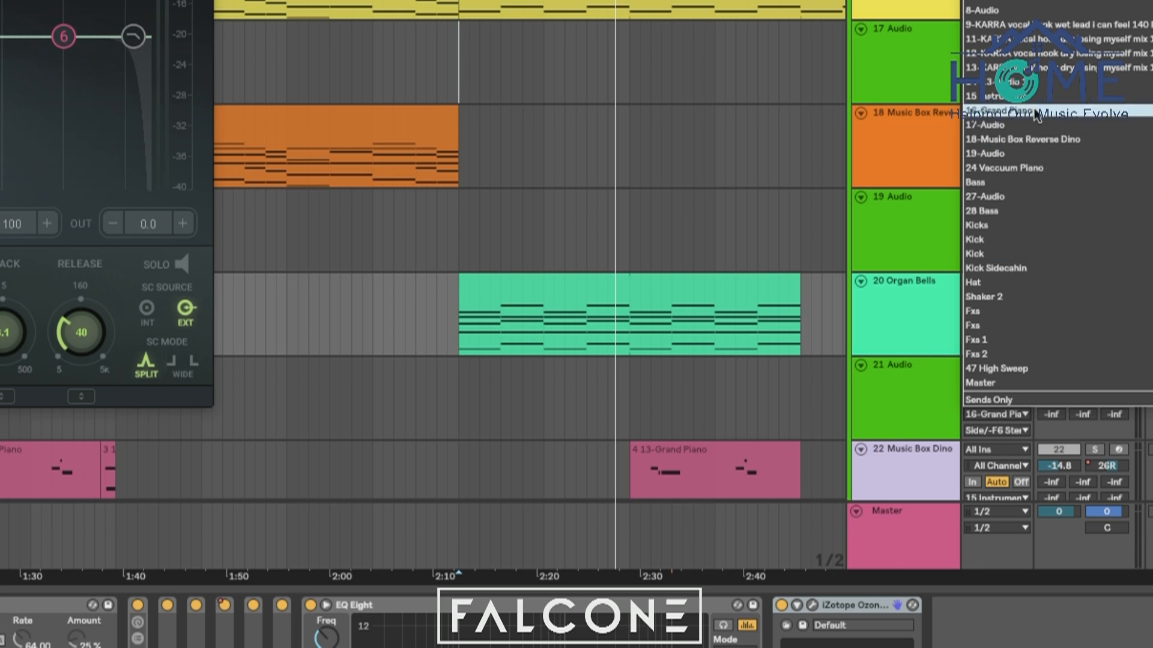
{"action": "left_click", "coordinate": [1036, 114]}
{"action": "left_click", "coordinate": [1008, 430]}
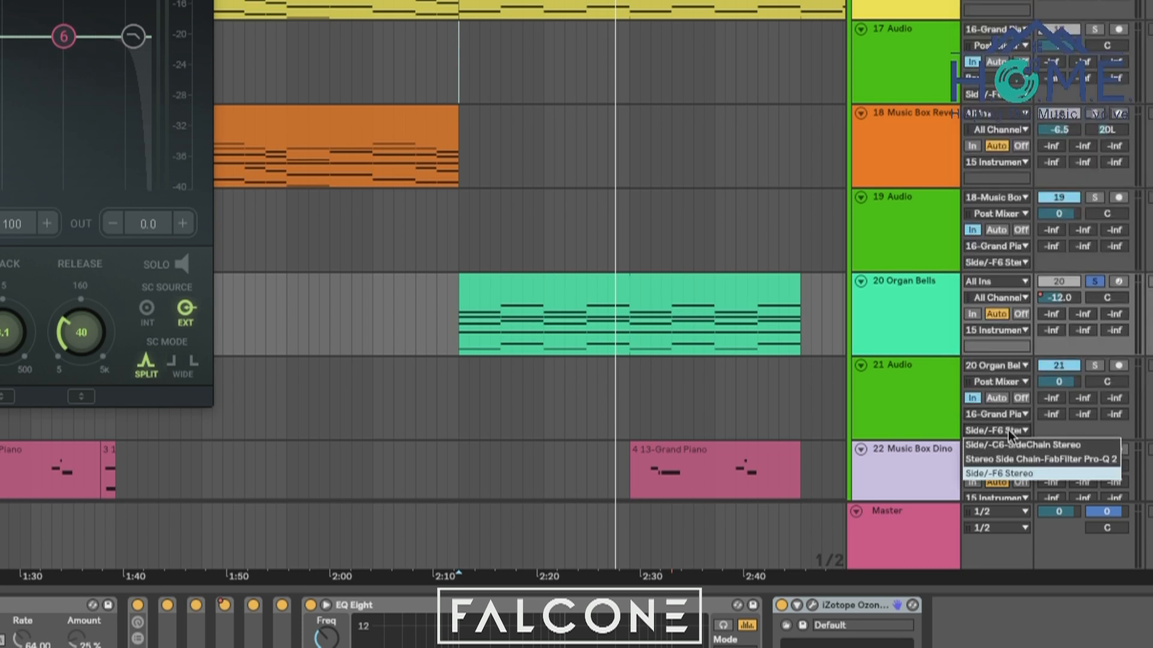
{"action": "left_click", "coordinate": [1011, 475]}
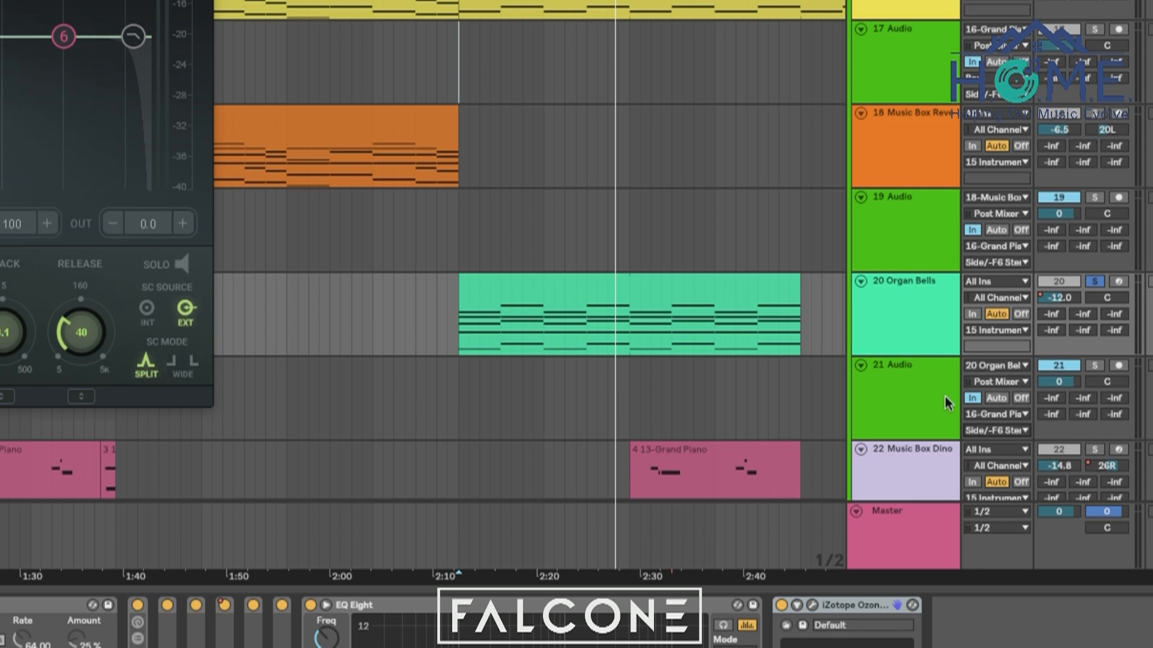
Play the arrangement from bar 49, where the 18 Music Box Reverse clip starts
{"action": "scroll", "coordinate": [939, 354], "scroll_direction": "up", "scroll_amount": 3}
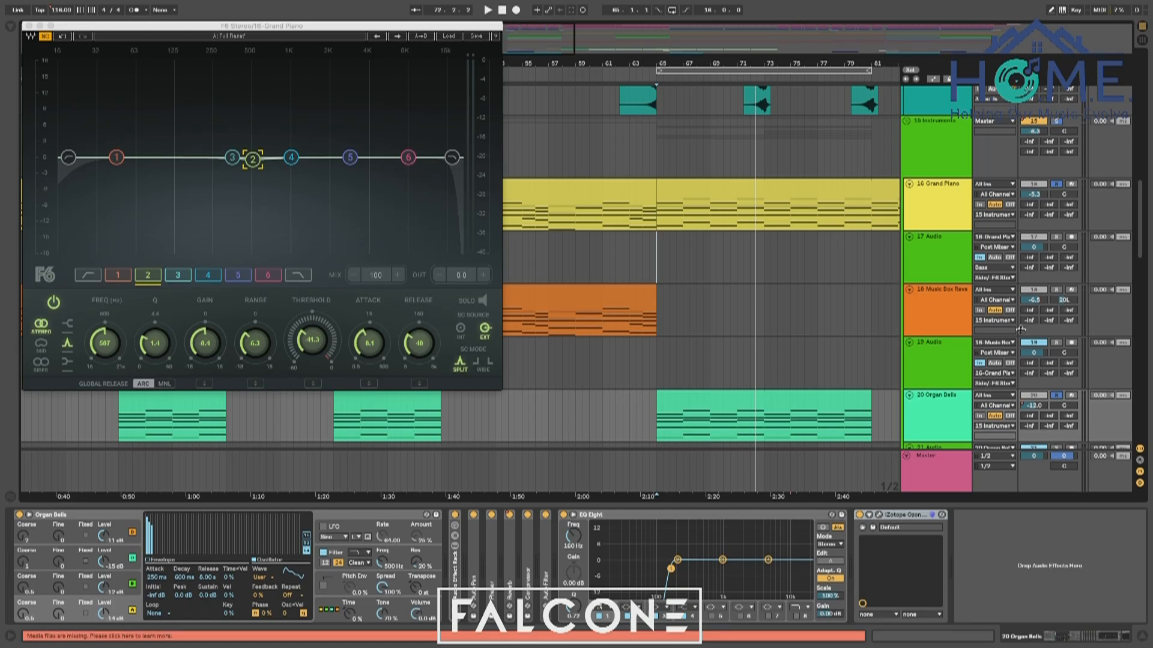
{"action": "scroll", "coordinate": [932, 404], "scroll_direction": "down", "scroll_amount": 1}
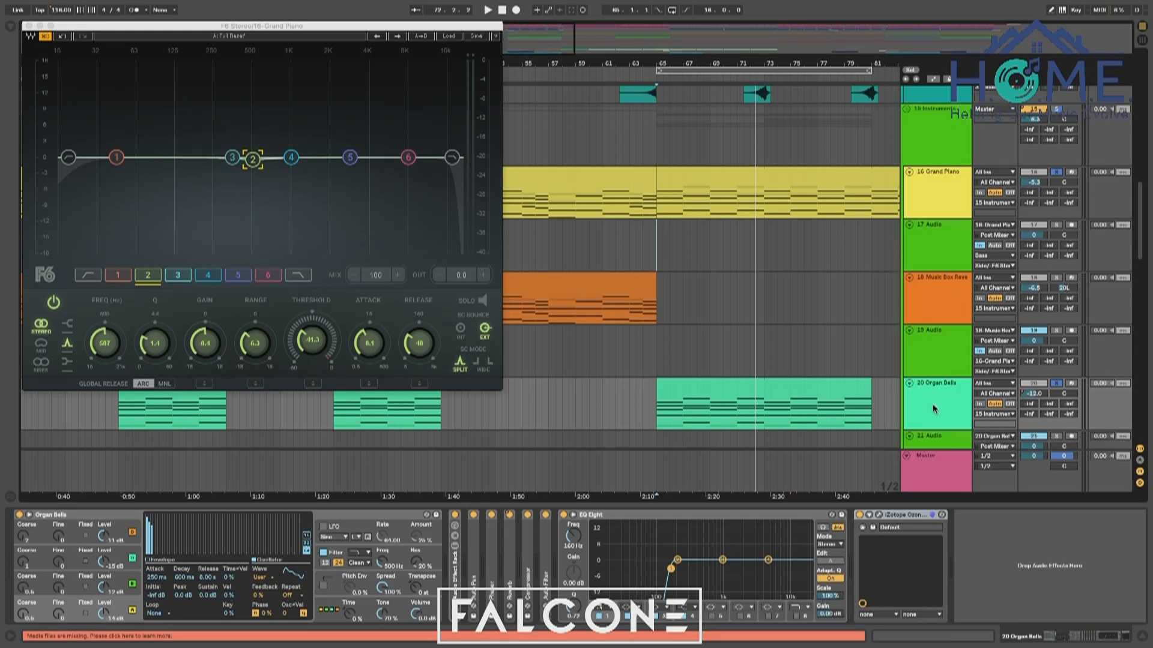
{"action": "scroll", "coordinate": [734, 311], "scroll_direction": "left", "scroll_amount": 5}
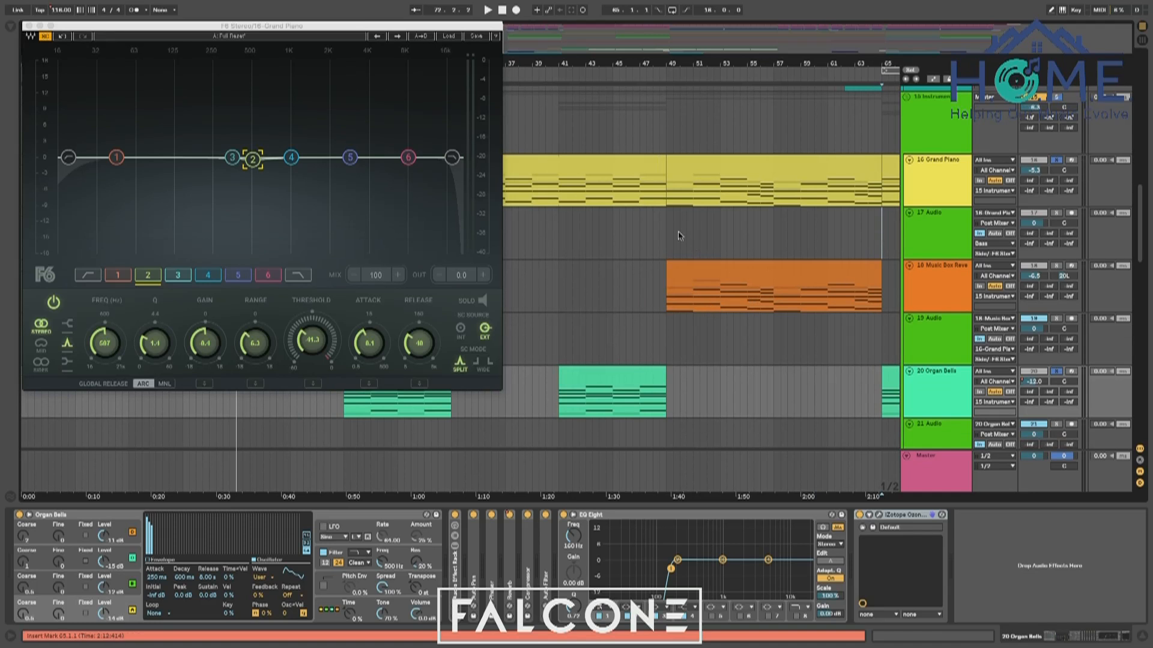
{"action": "left_click", "coordinate": [678, 236]}
{"action": "key", "text": "space"}
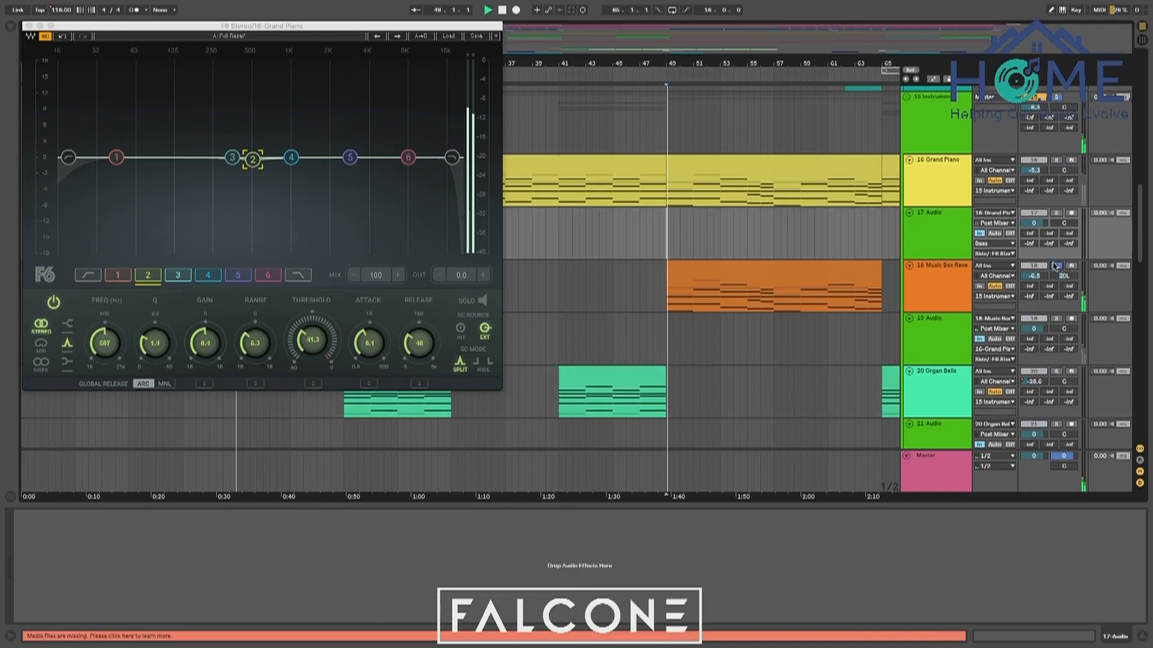
Select the 19 Audio track and check its routing into the Grand Piano's F6 sidechain
{"action": "left_click", "coordinate": [974, 314]}
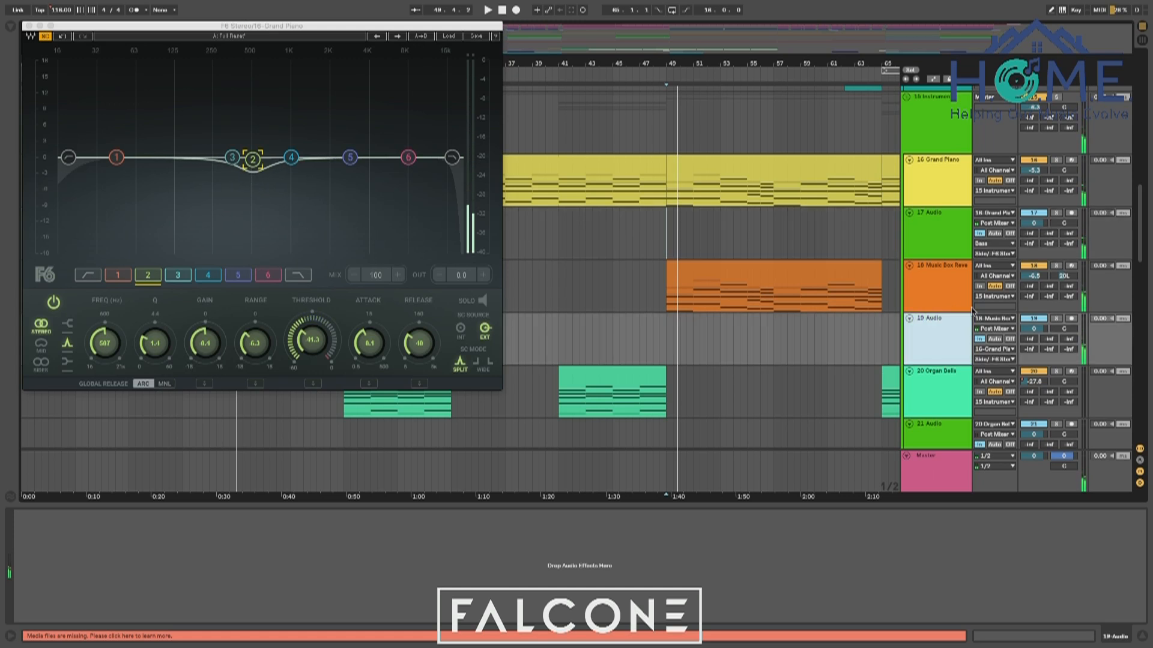
{"action": "left_click", "coordinate": [996, 349]}
{"action": "left_click", "coordinate": [977, 350]}
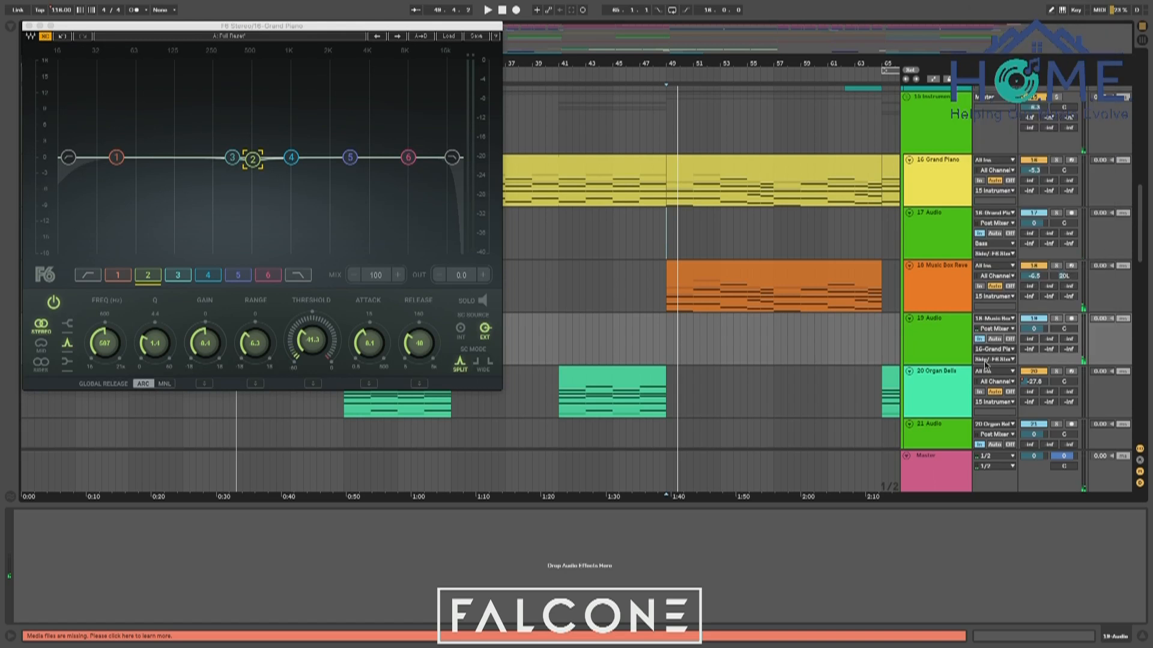
{"action": "left_click", "coordinate": [954, 359]}
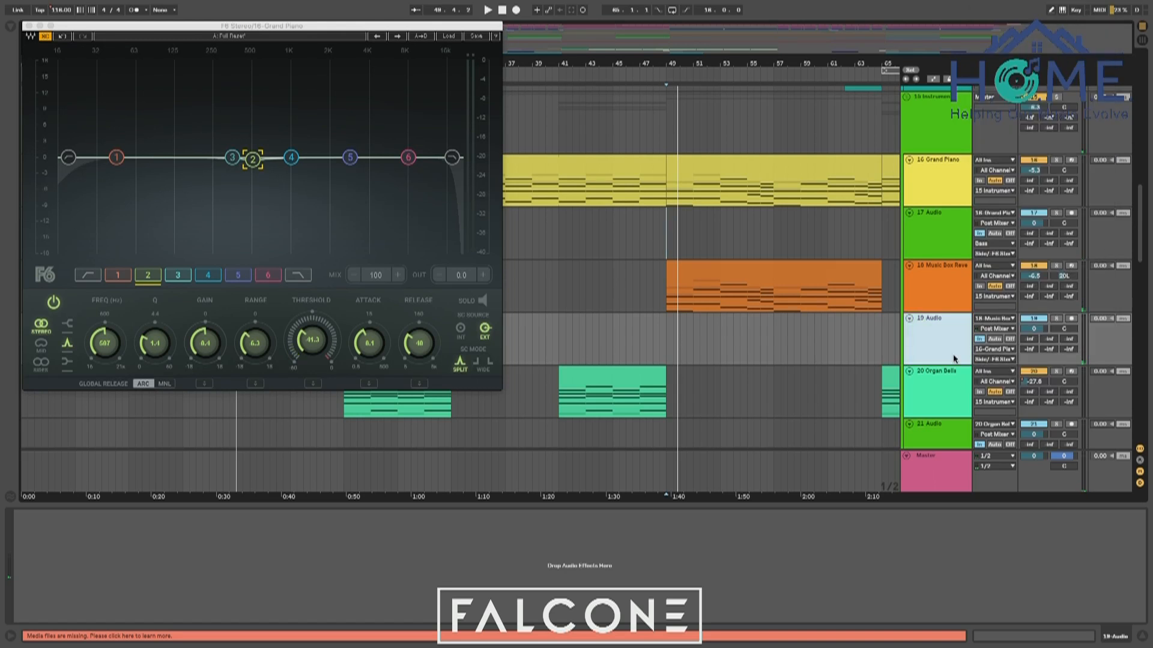
Check the sidechain destination options of the 17 Audio track routed to Bass, keeping Side/-F6 Stereo
{"action": "left_click", "coordinate": [800, 342]}
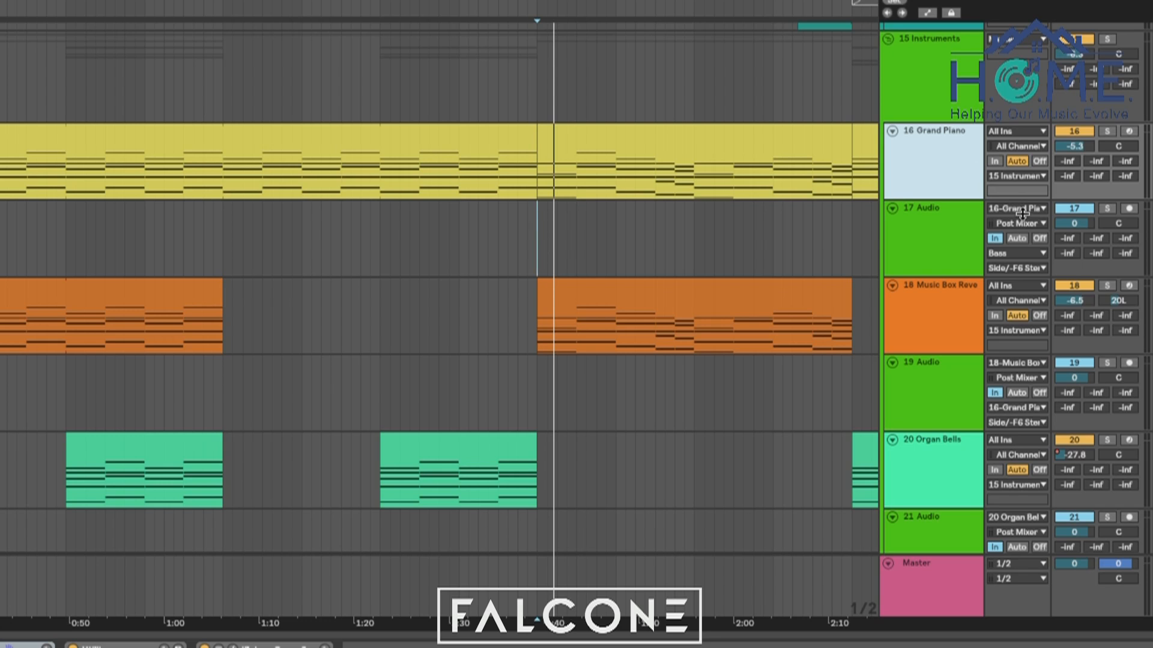
{"action": "left_click", "coordinate": [1023, 266]}
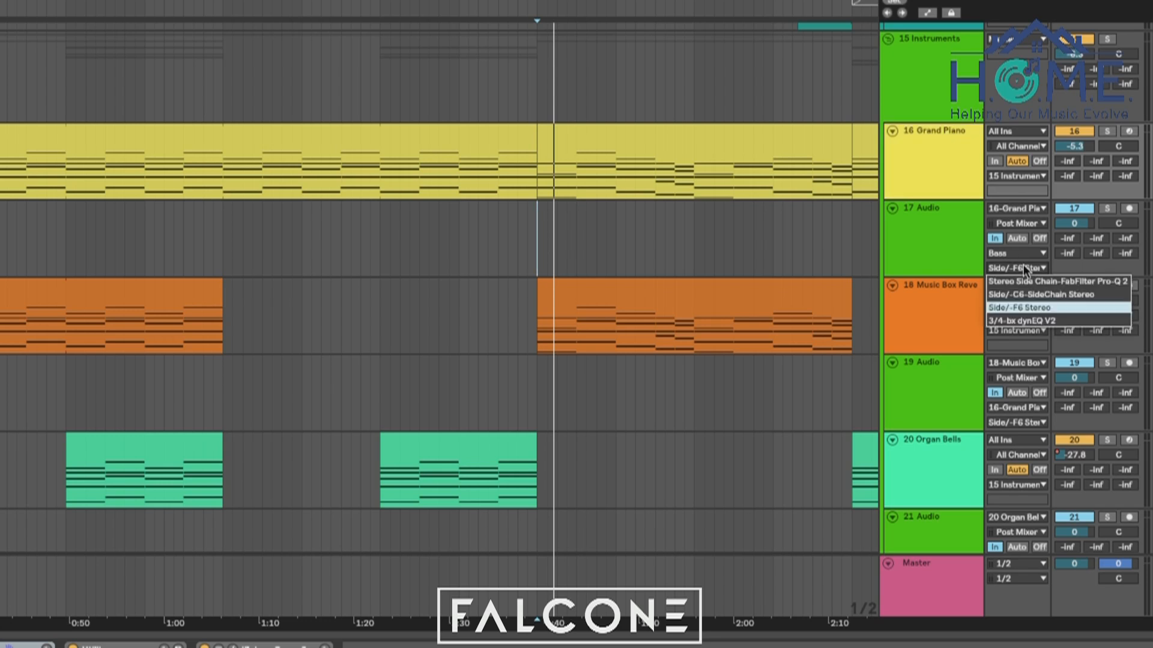
{"action": "left_click", "coordinate": [957, 264]}
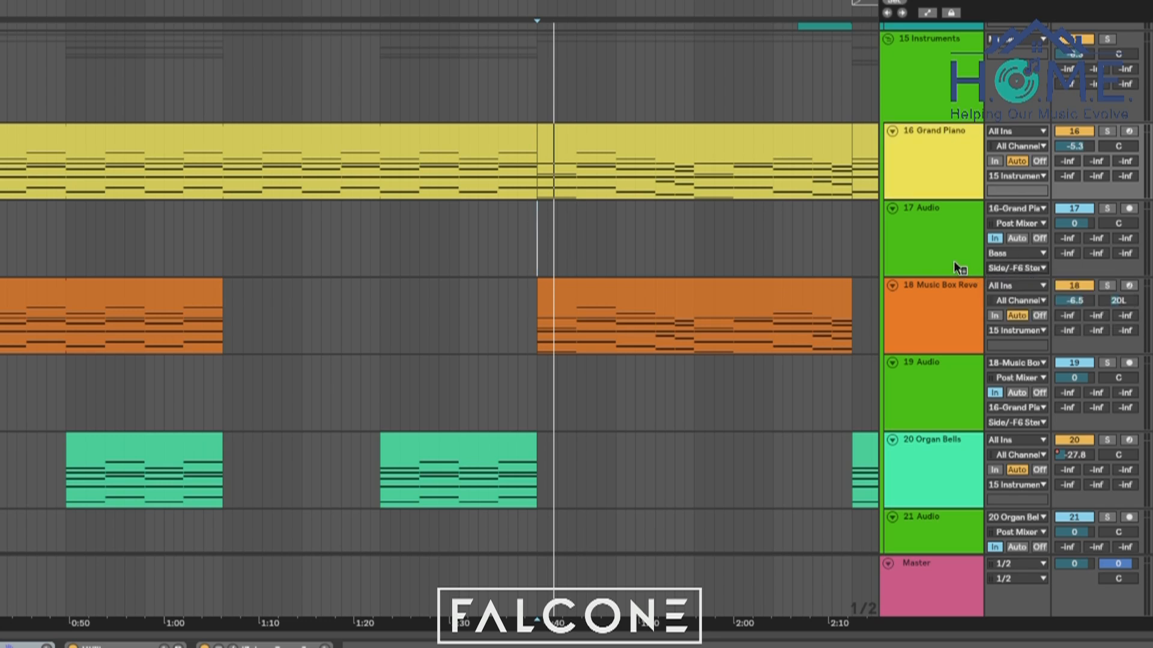
Play the arrangement from just before bar 65, starting in the Bass group's lane
{"action": "scroll", "coordinate": [788, 283], "scroll_direction": "down", "scroll_amount": 10}
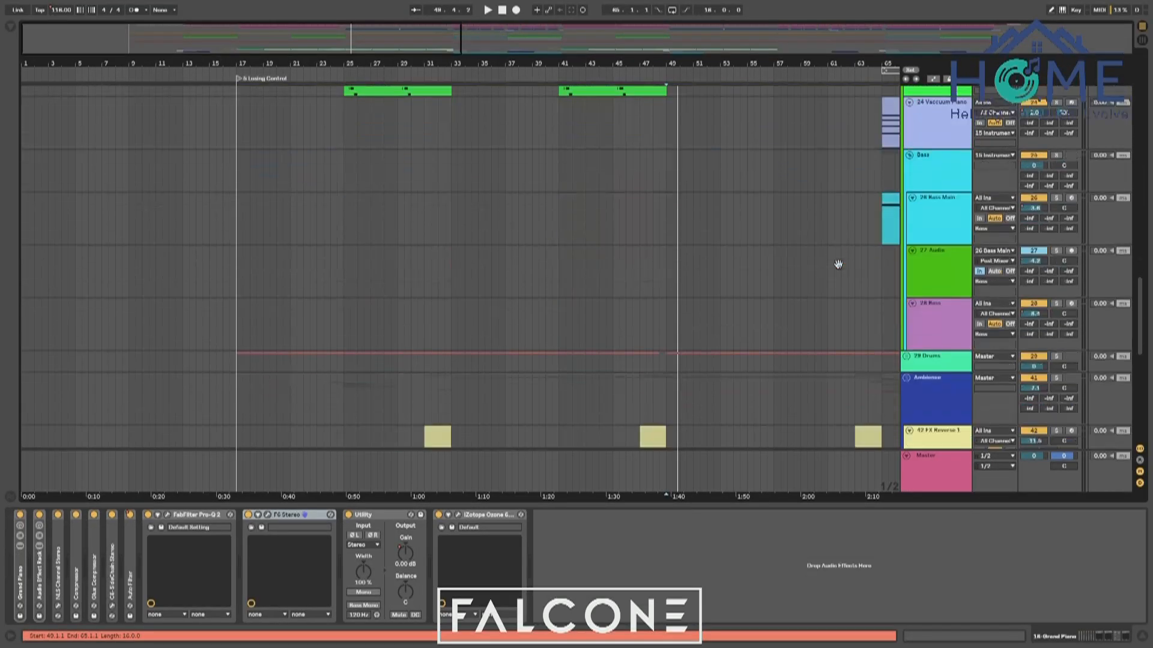
{"action": "scroll", "coordinate": [838, 264], "scroll_direction": "up", "scroll_amount": 10}
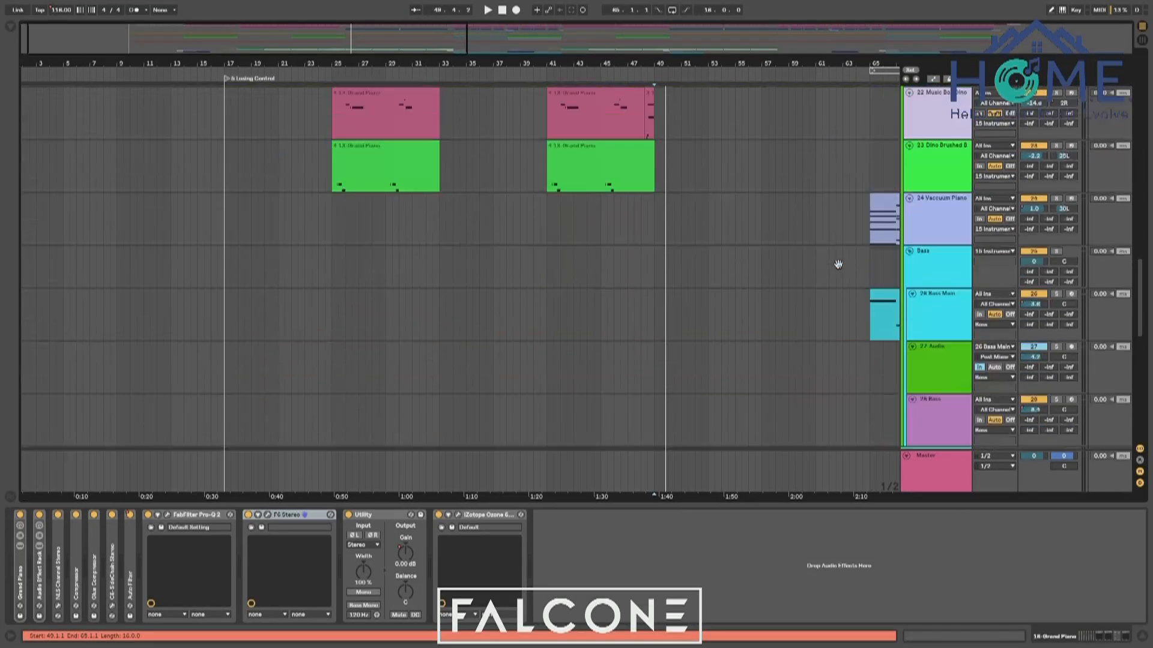
{"action": "scroll", "coordinate": [838, 264], "scroll_direction": "right", "scroll_amount": 5}
{"action": "scroll", "coordinate": [839, 264], "scroll_direction": "down", "scroll_amount": 8}
{"action": "scroll", "coordinate": [838, 264], "scroll_direction": "right", "scroll_amount": 2}
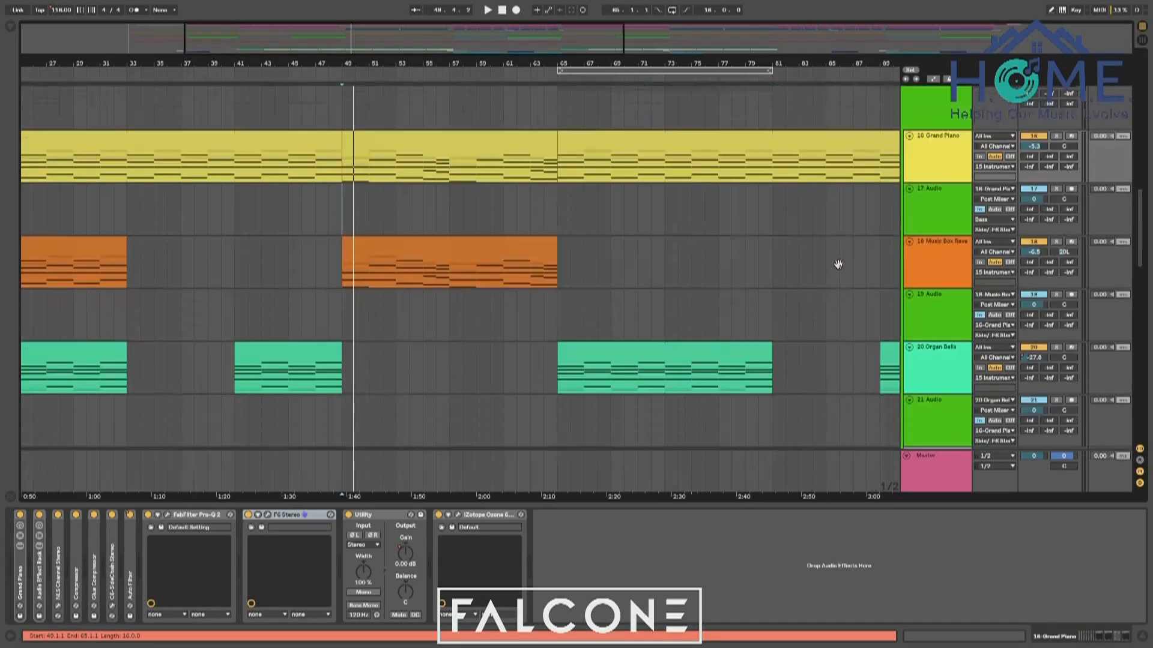
{"action": "left_click", "coordinate": [490, 333]}
{"action": "key", "text": "space"}
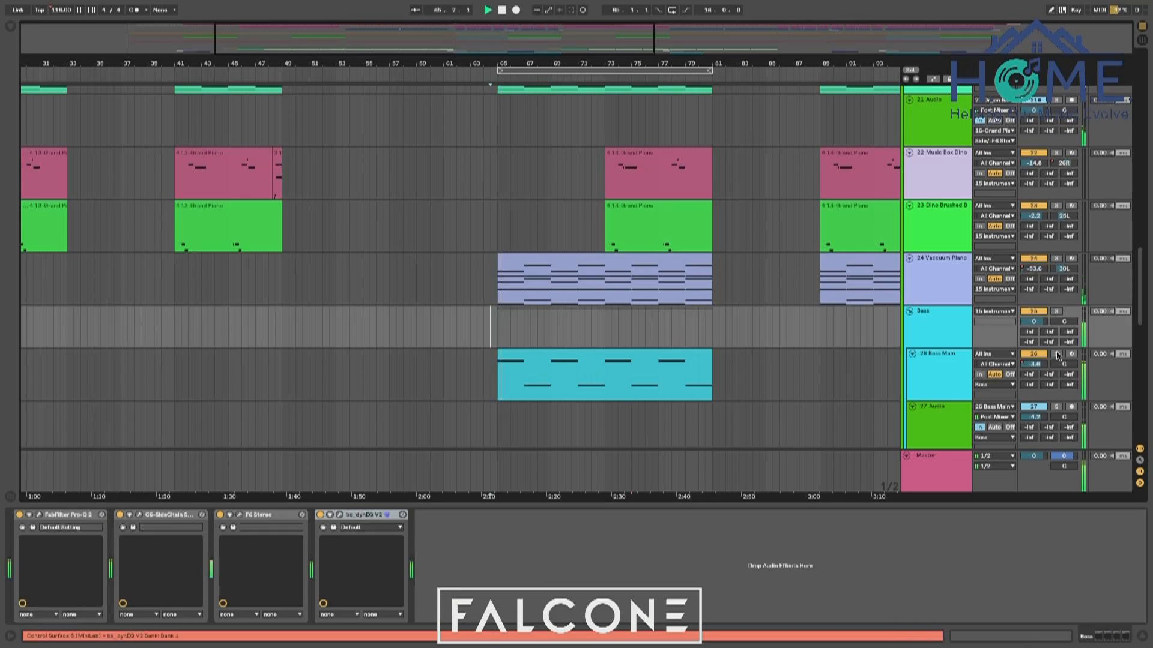
Select the 26 Bass Main track and look through its device chain
{"action": "left_click", "coordinate": [953, 360]}
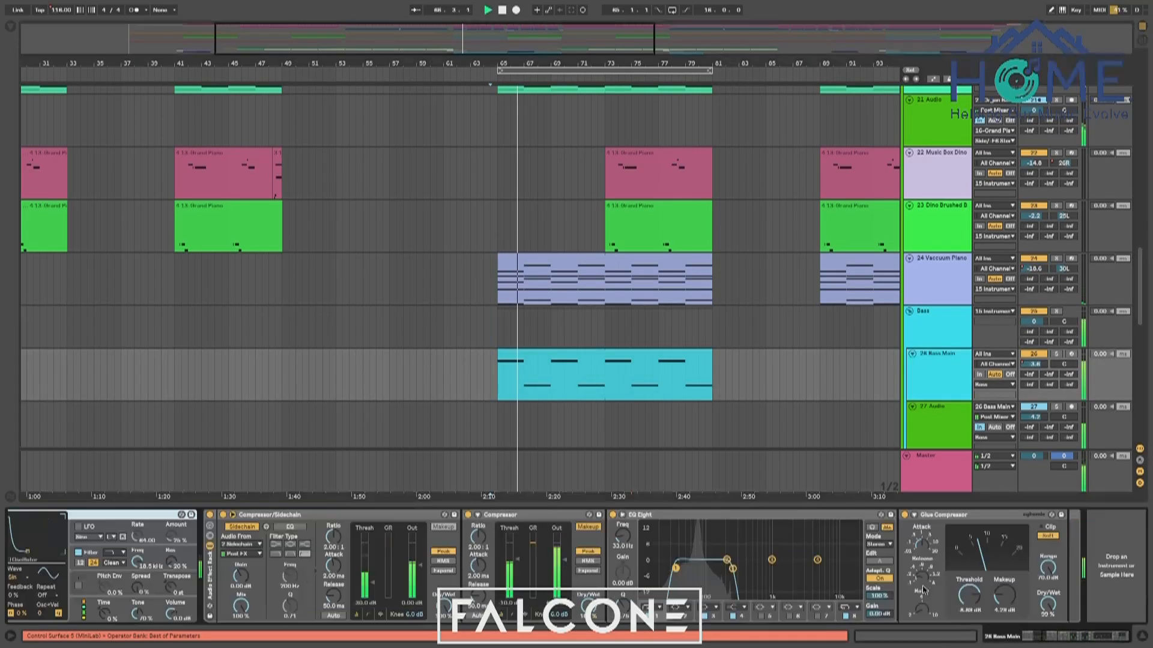
{"action": "left_click", "coordinate": [361, 527]}
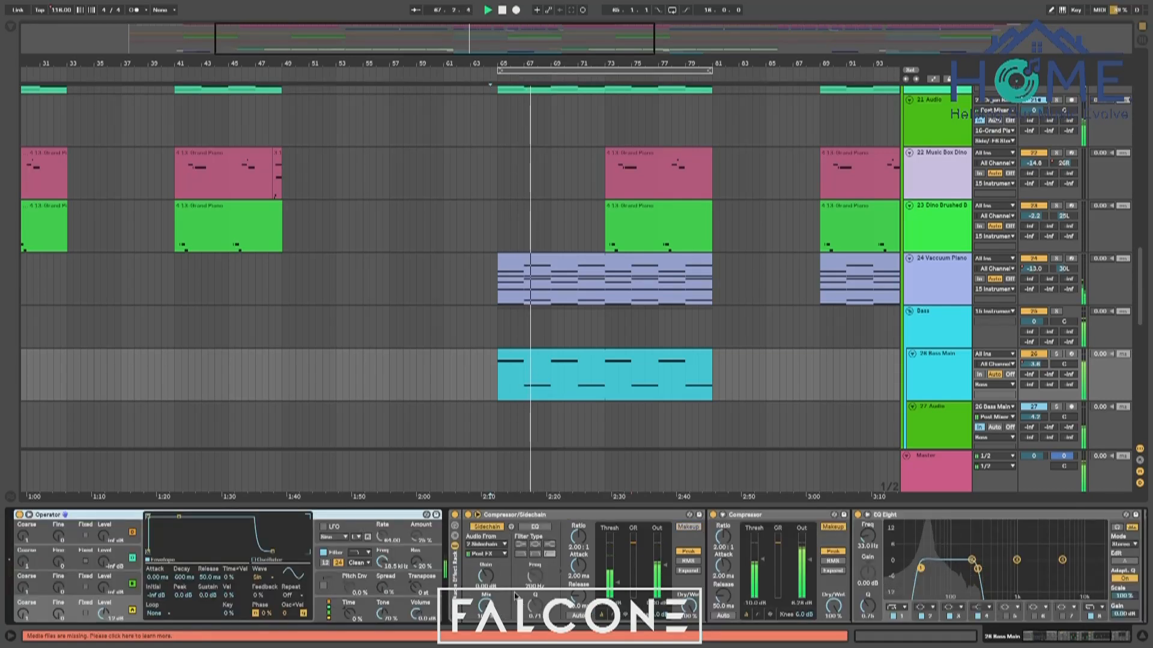
{"action": "scroll", "coordinate": [361, 527], "scroll_direction": "down", "scroll_amount": 5}
Open the F6 Stereo plug-in on the Bass group and move its window clear of the track headers
{"action": "left_click", "coordinate": [931, 317]}
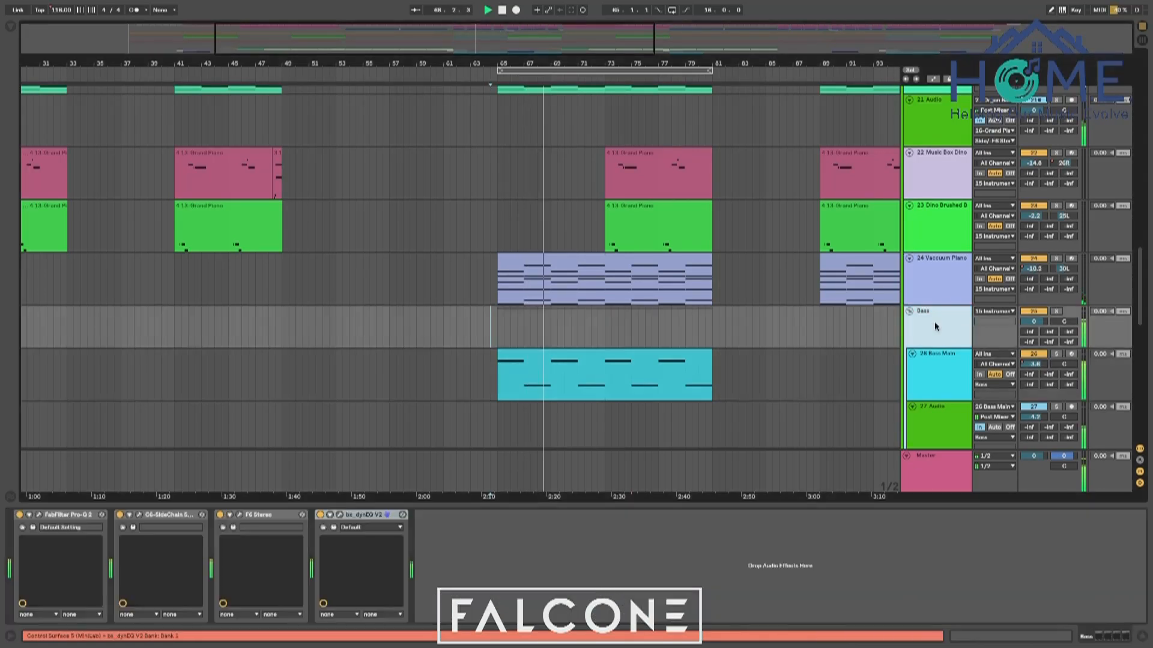
{"action": "left_click", "coordinate": [238, 516]}
{"action": "left_click_drag", "start_coordinate": [634, 108], "coordinate": [1045, 162]}
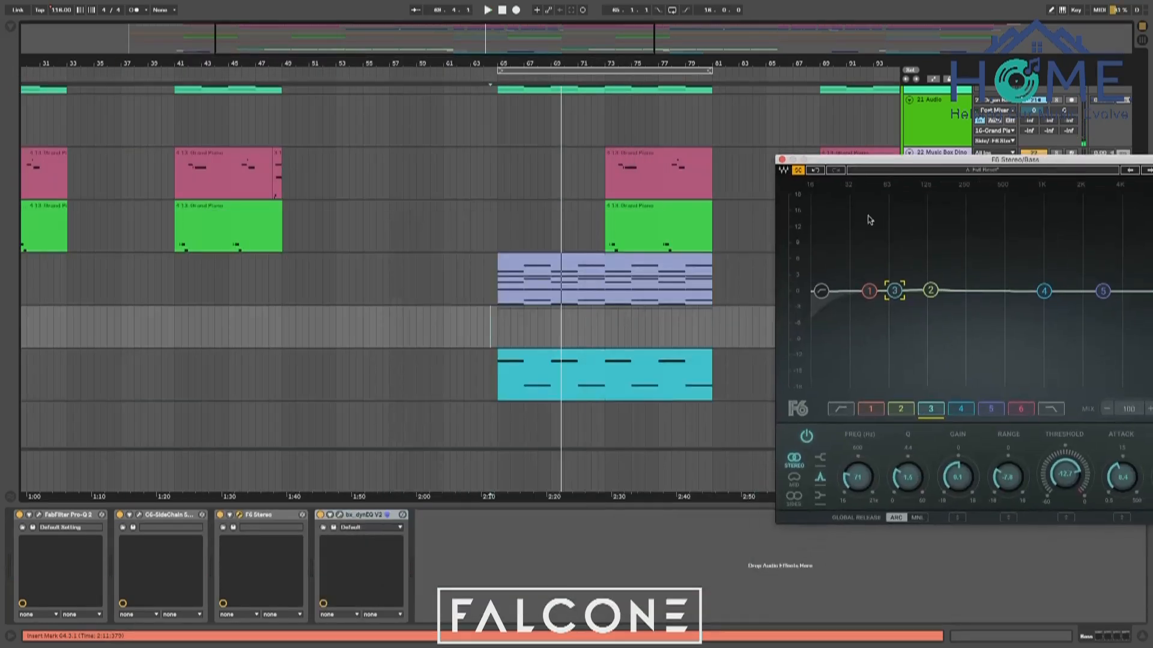
{"action": "left_click_drag", "start_coordinate": [914, 162], "coordinate": [144, 3]}
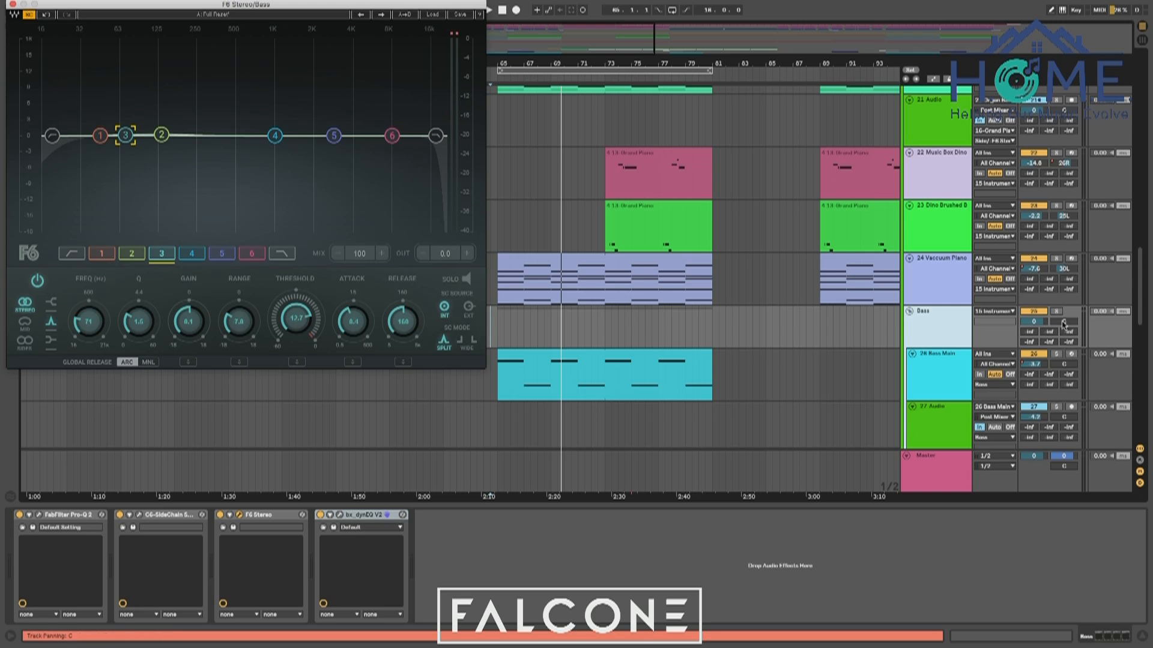
Play the bar 65 section with Bass and 16 Grand Piano soloed, keeping the whole F6 window in view
{"action": "scroll", "coordinate": [1066, 205], "scroll_direction": "up", "scroll_amount": 10}
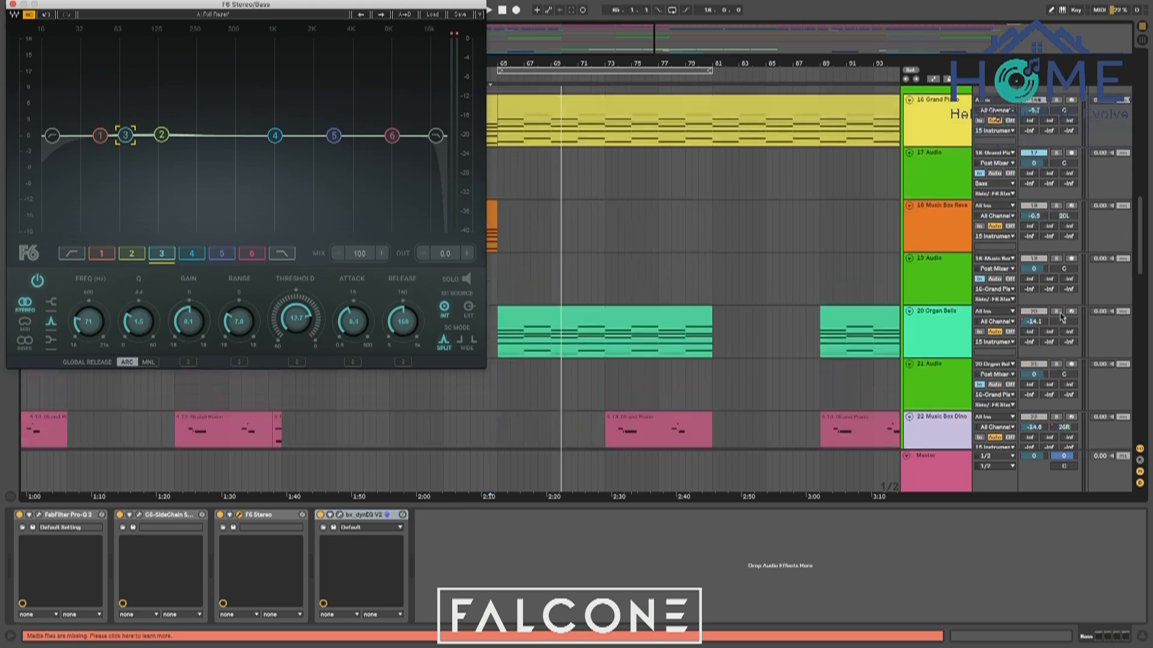
{"action": "key", "text": "space"}
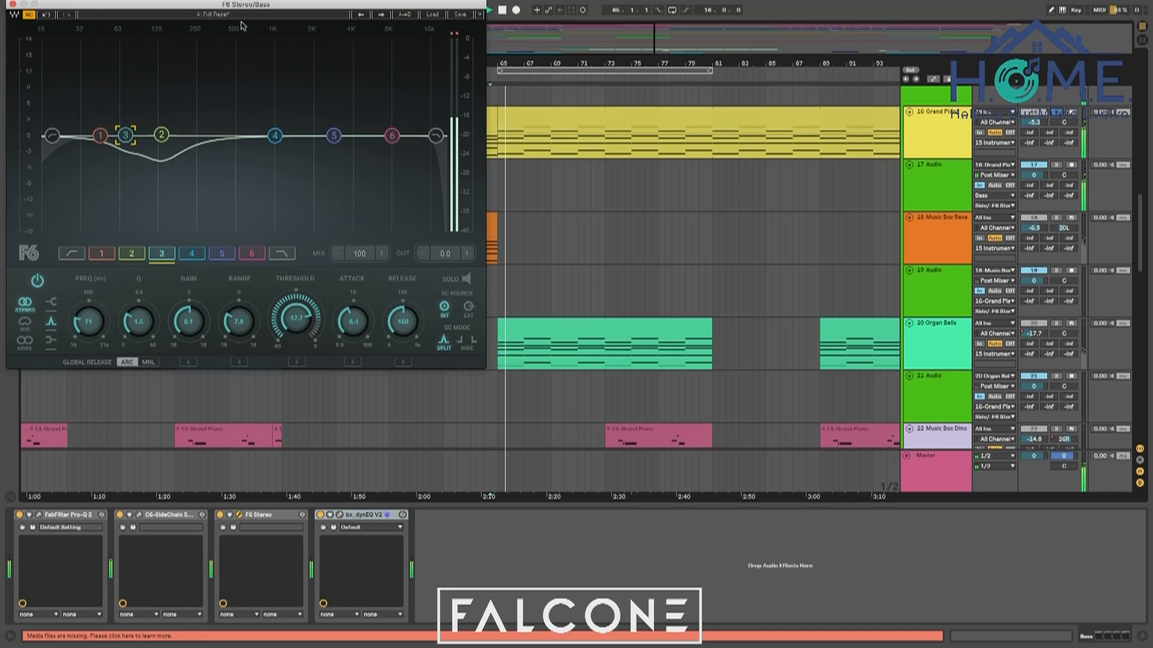
{"action": "left_click_drag", "start_coordinate": [240, 4], "coordinate": [305, 38]}
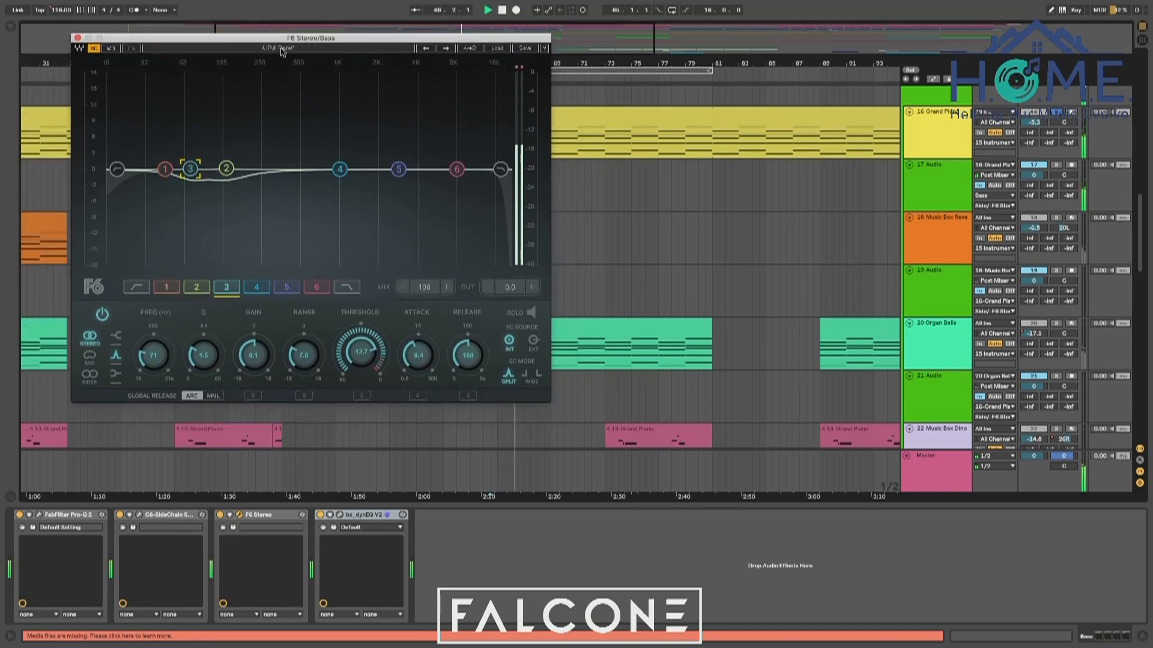
Compare the settings of bands 2 and 3 in the Bass group's F6 during playback and close the plug-in window
{"action": "left_click", "coordinate": [226, 170]}
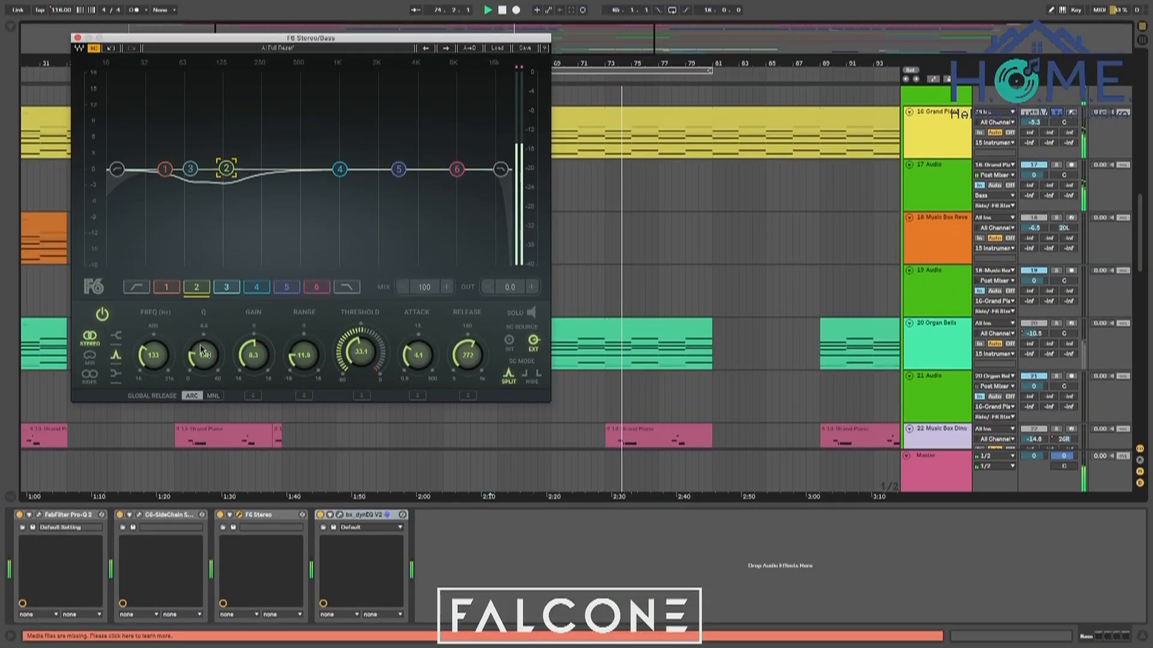
{"action": "left_click", "coordinate": [224, 292]}
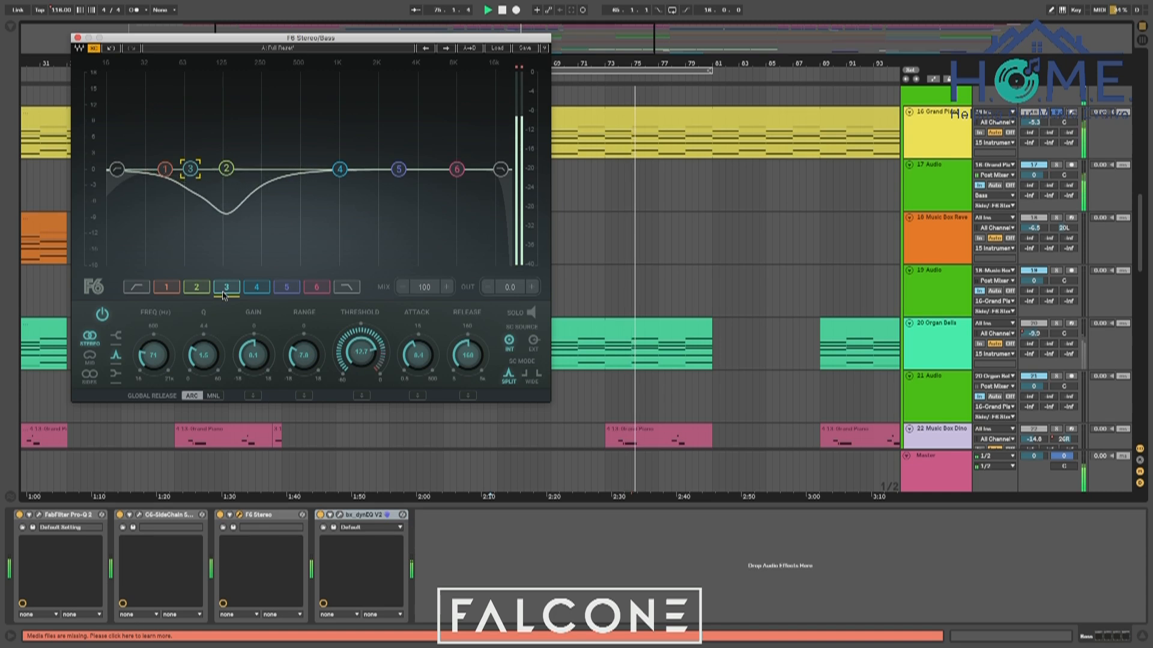
{"action": "left_click", "coordinate": [199, 287]}
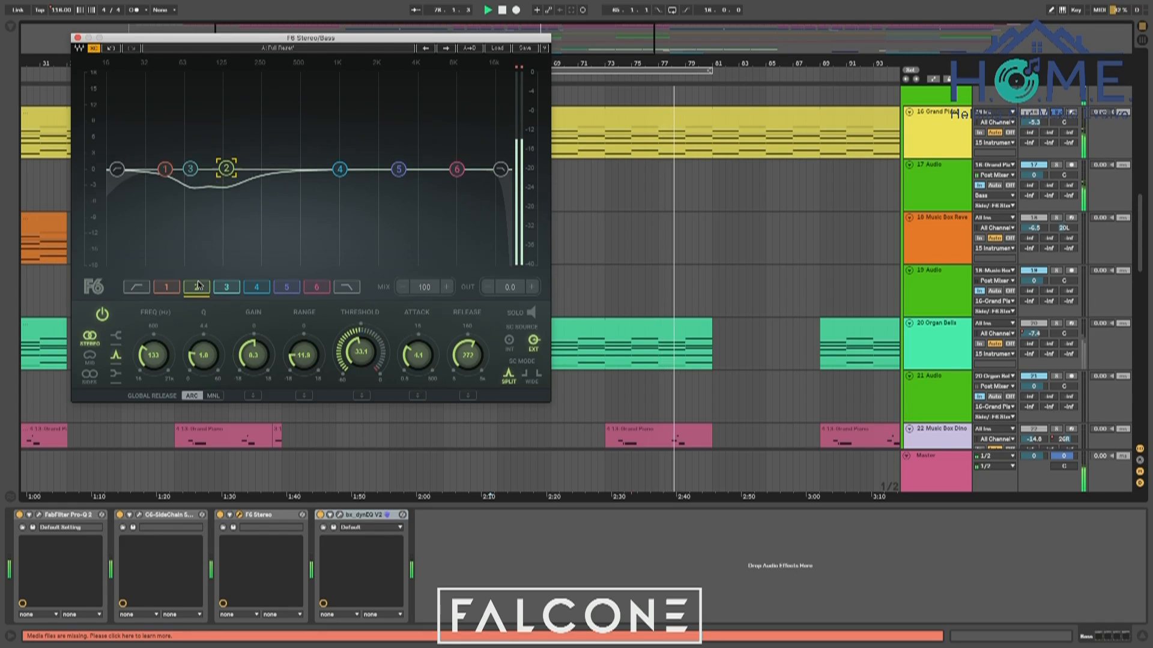
{"action": "left_click", "coordinate": [77, 38]}
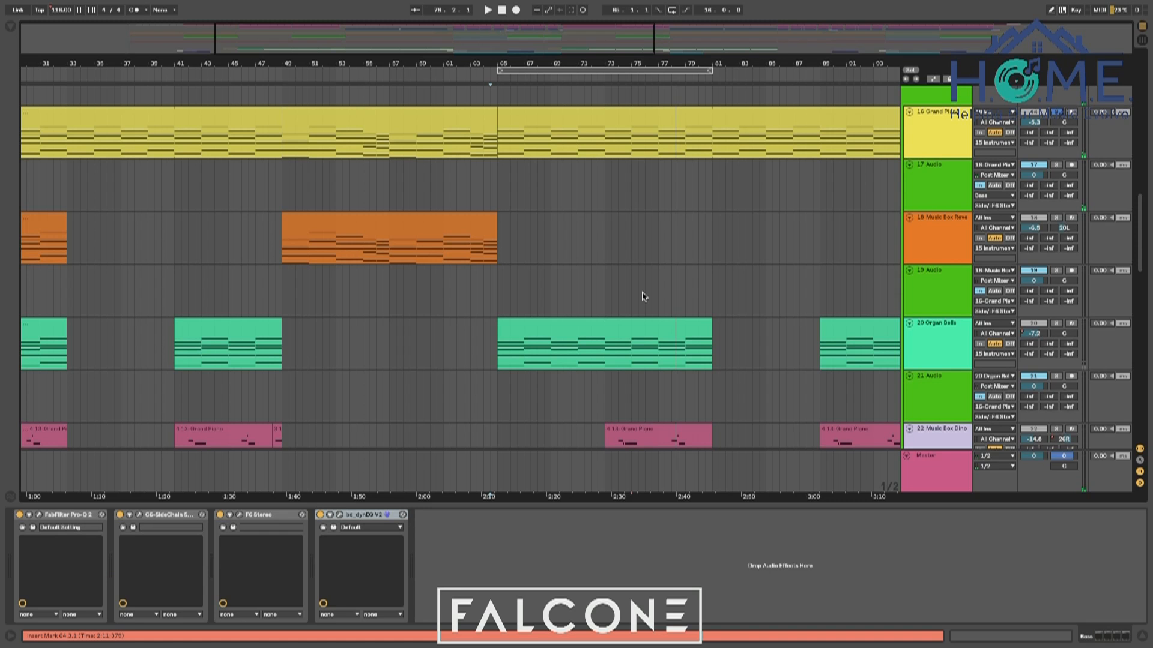
{"action": "scroll", "coordinate": [643, 296], "scroll_direction": "down", "scroll_amount": 5}
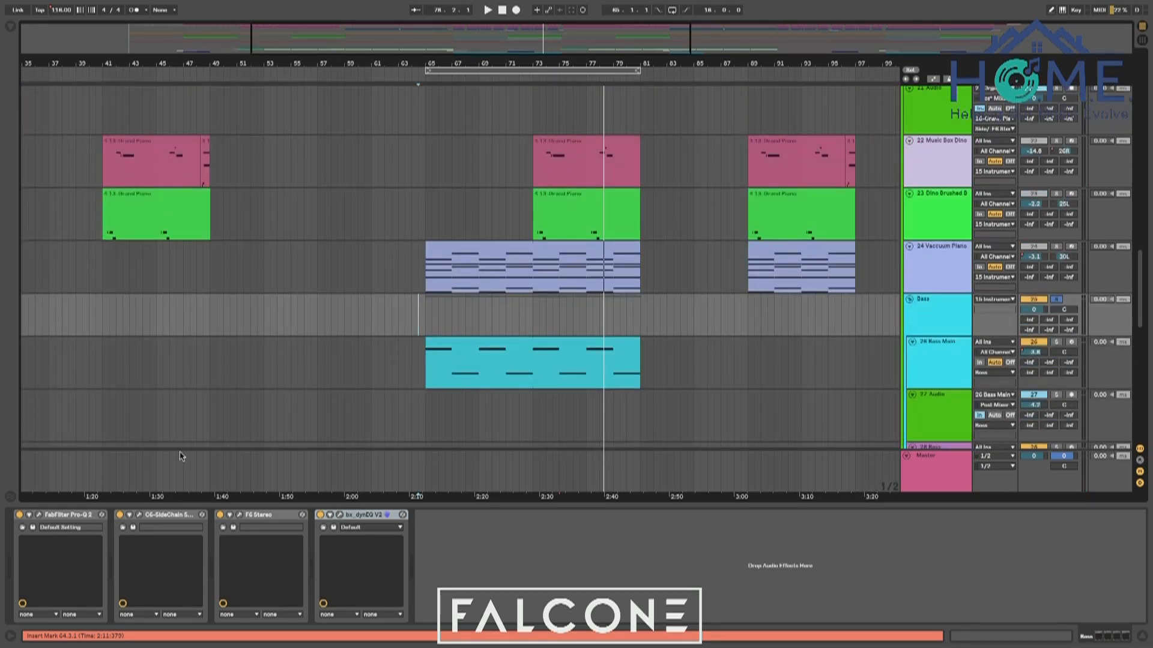
Open the C6-SideChain plug-in on the Bass group and raise its window to view the sidechained bands
{"action": "left_click", "coordinate": [139, 515]}
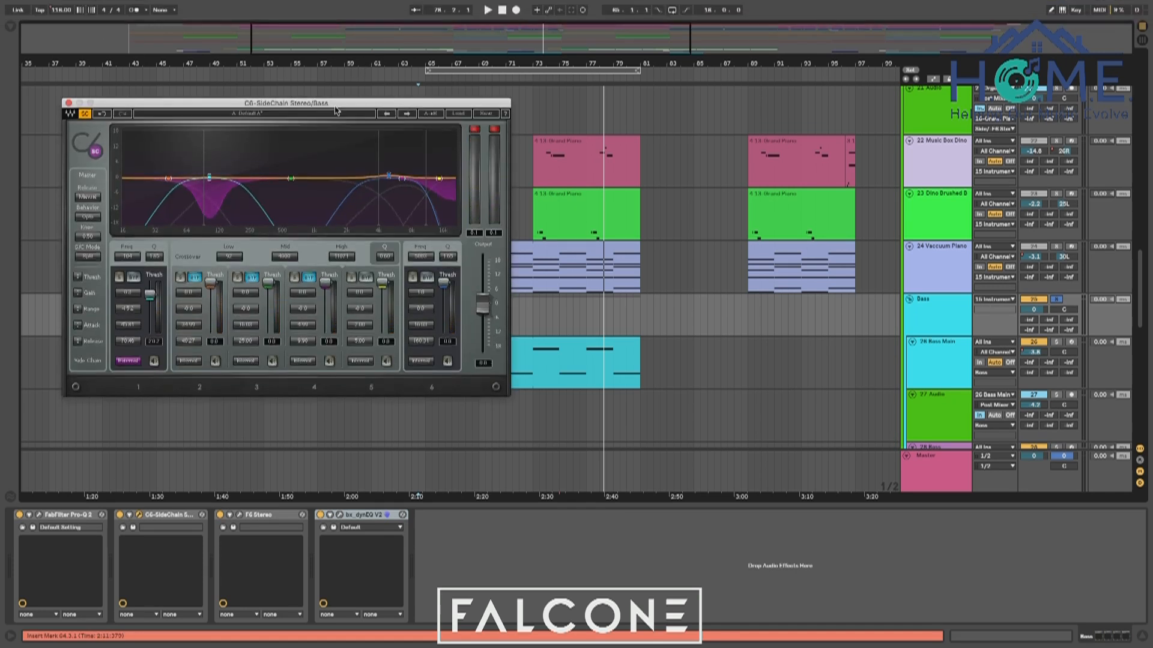
{"action": "left_click_drag", "start_coordinate": [334, 107], "coordinate": [334, 51]}
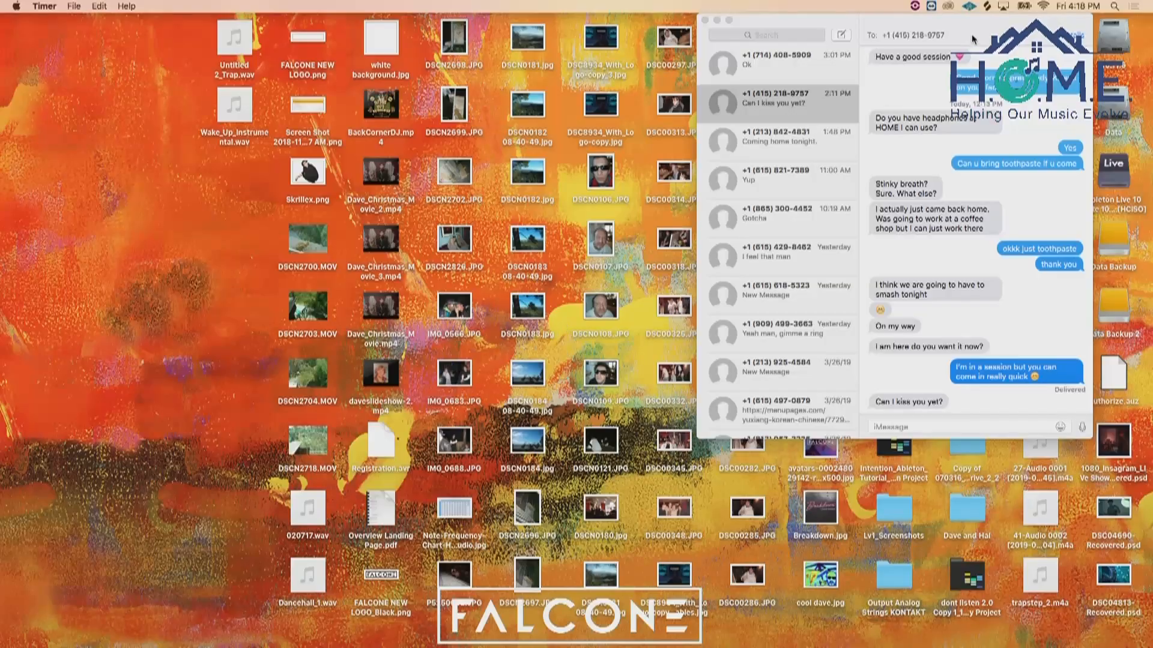
Clear away the Messages window and start a 45-minute countdown in the Timer app
{"action": "left_click_drag", "start_coordinate": [973, 39], "coordinate": [1040, 40]}
{"action": "left_click", "coordinate": [784, 20]}
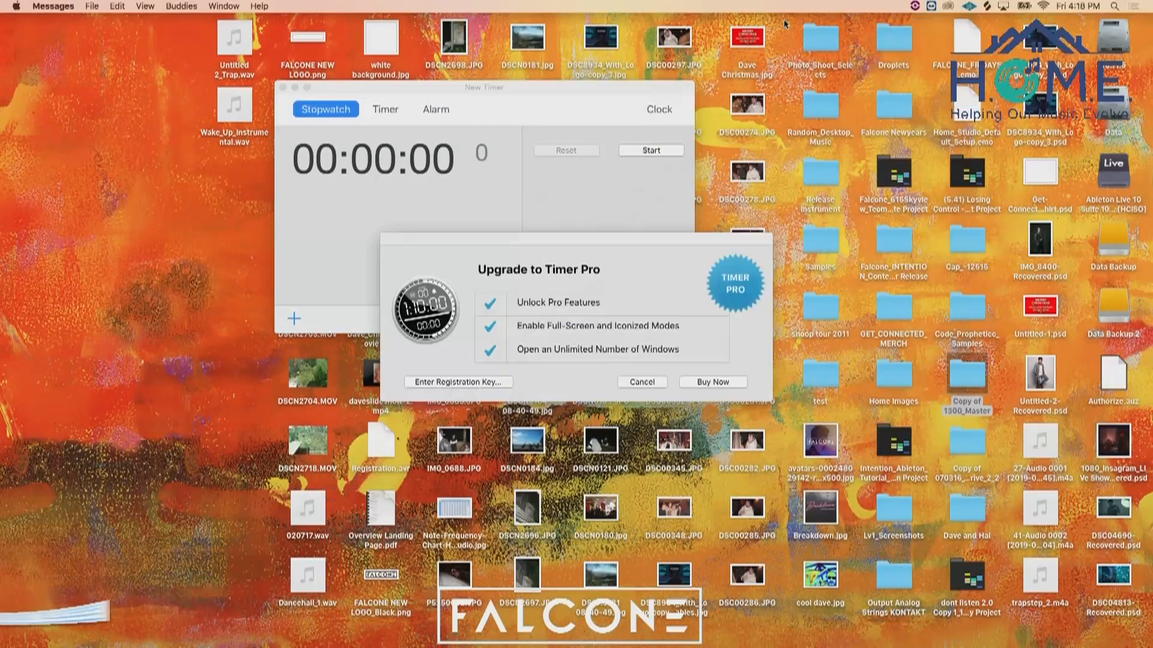
{"action": "left_click_drag", "start_coordinate": [517, 101], "coordinate": [984, 96]}
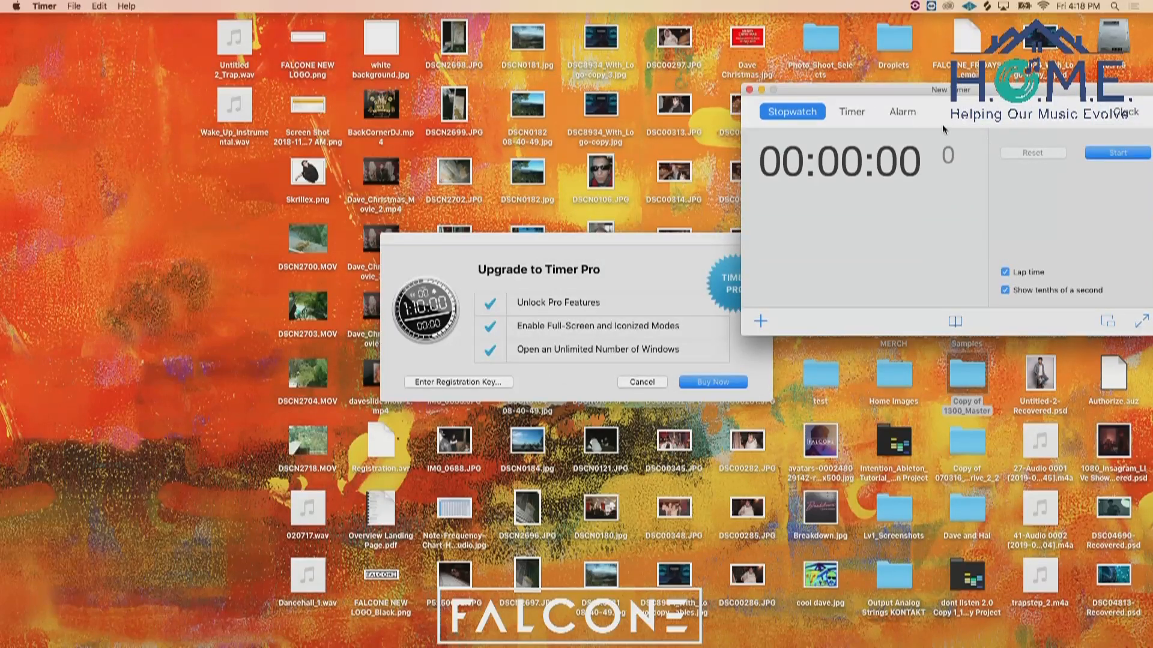
{"action": "left_click", "coordinate": [853, 111]}
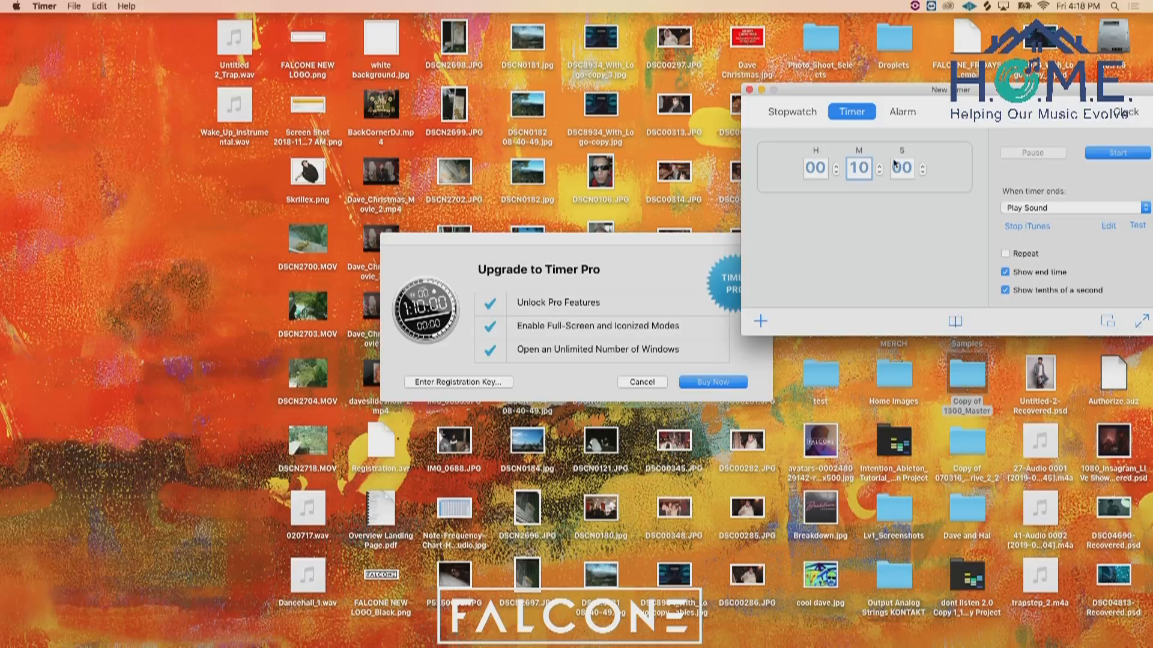
{"action": "left_click", "coordinate": [1128, 154]}
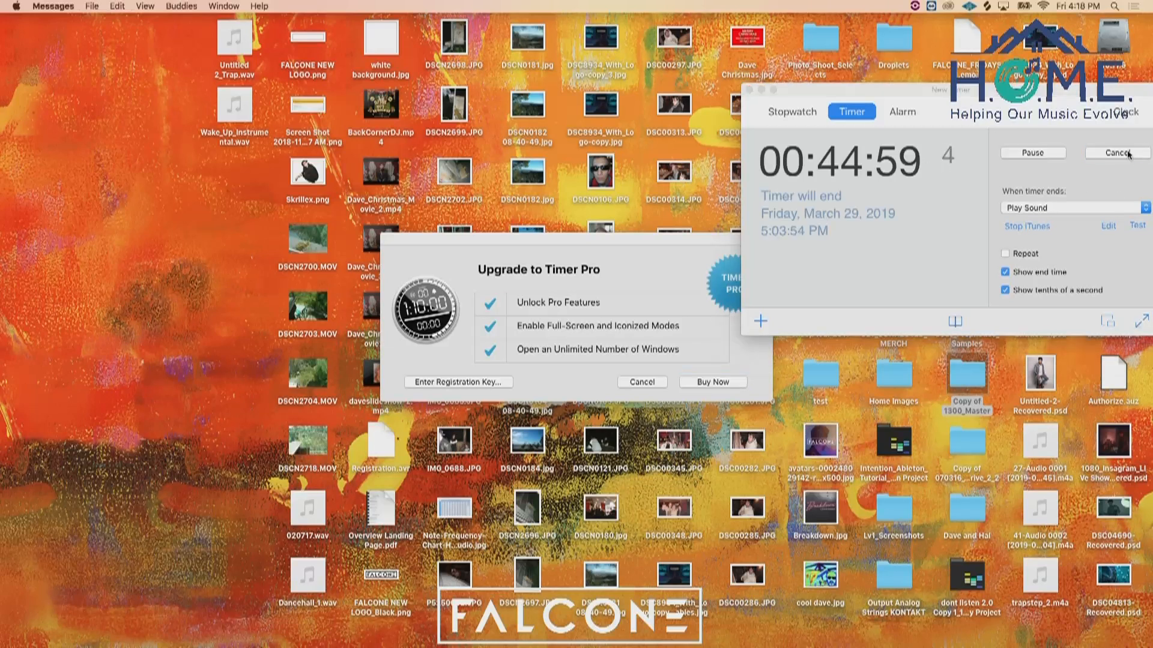
{"action": "left_click", "coordinate": [1129, 154]}
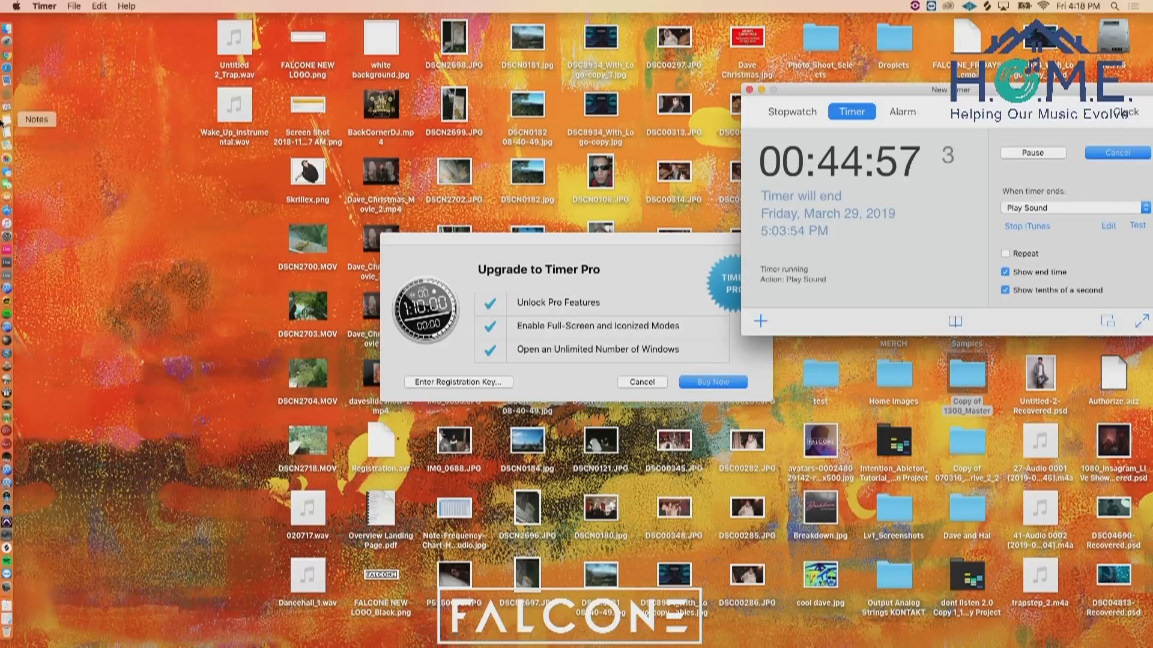
Switch back to Ableton Live and place the insert marker at bar 33 where the first vocal hook clips begin
{"action": "key", "text": "super+Tab"}
{"action": "key", "text": "super+Tab"}
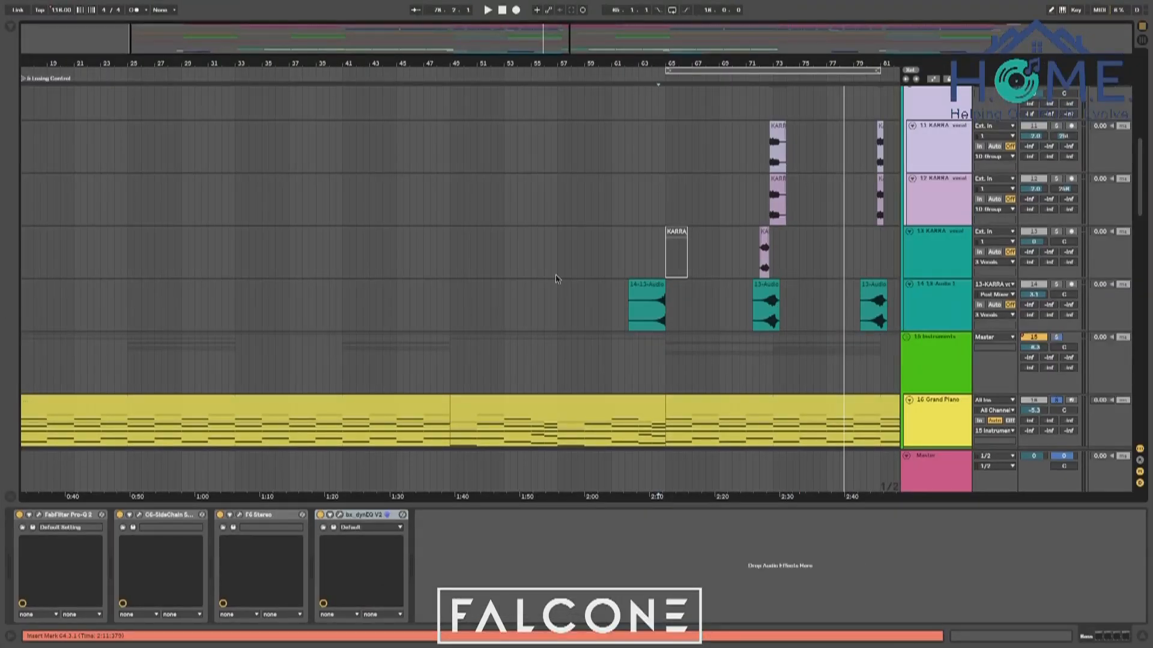
{"action": "scroll", "coordinate": [556, 279], "scroll_direction": "up", "scroll_amount": 5}
{"action": "scroll", "coordinate": [556, 279], "scroll_direction": "up", "scroll_amount": 3}
{"action": "scroll", "coordinate": [556, 279], "scroll_direction": "left", "scroll_amount": 2}
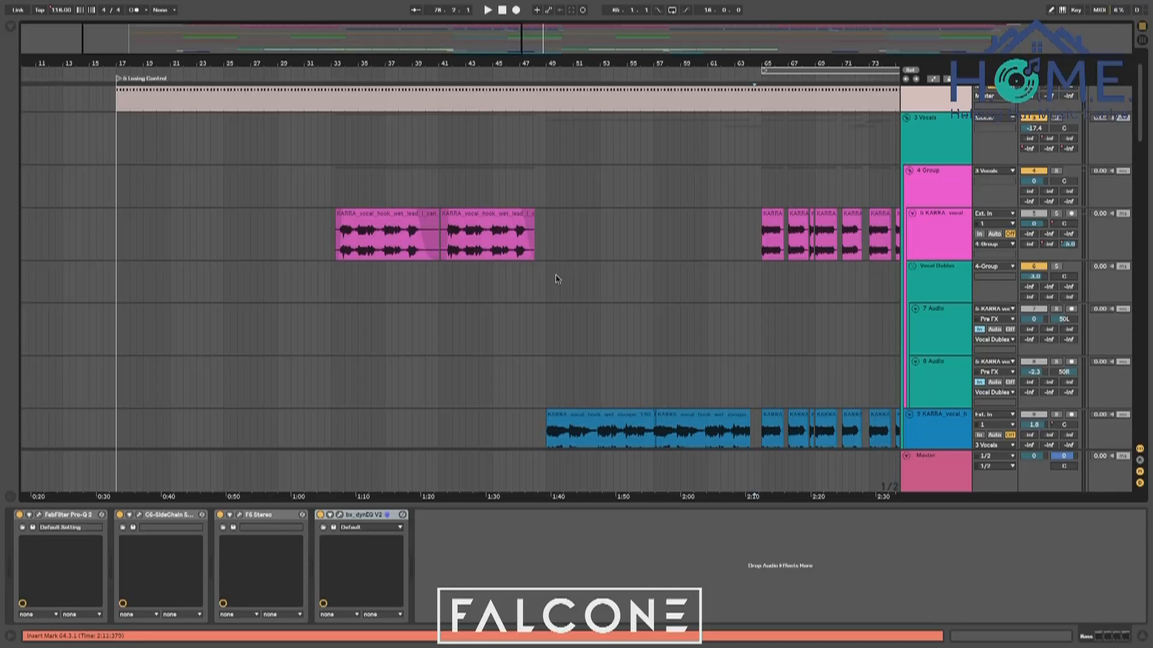
{"action": "scroll", "coordinate": [556, 279], "scroll_direction": "right", "scroll_amount": 2}
{"action": "scroll", "coordinate": [556, 279], "scroll_direction": "down", "scroll_amount": 1}
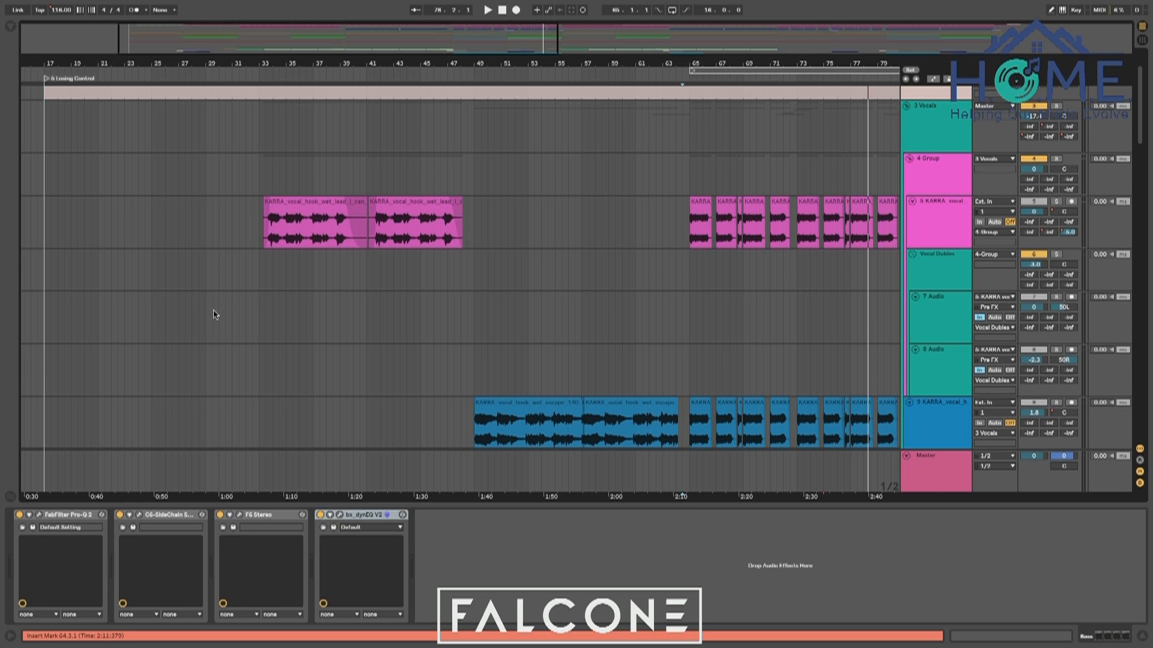
{"action": "left_click", "coordinate": [262, 270]}
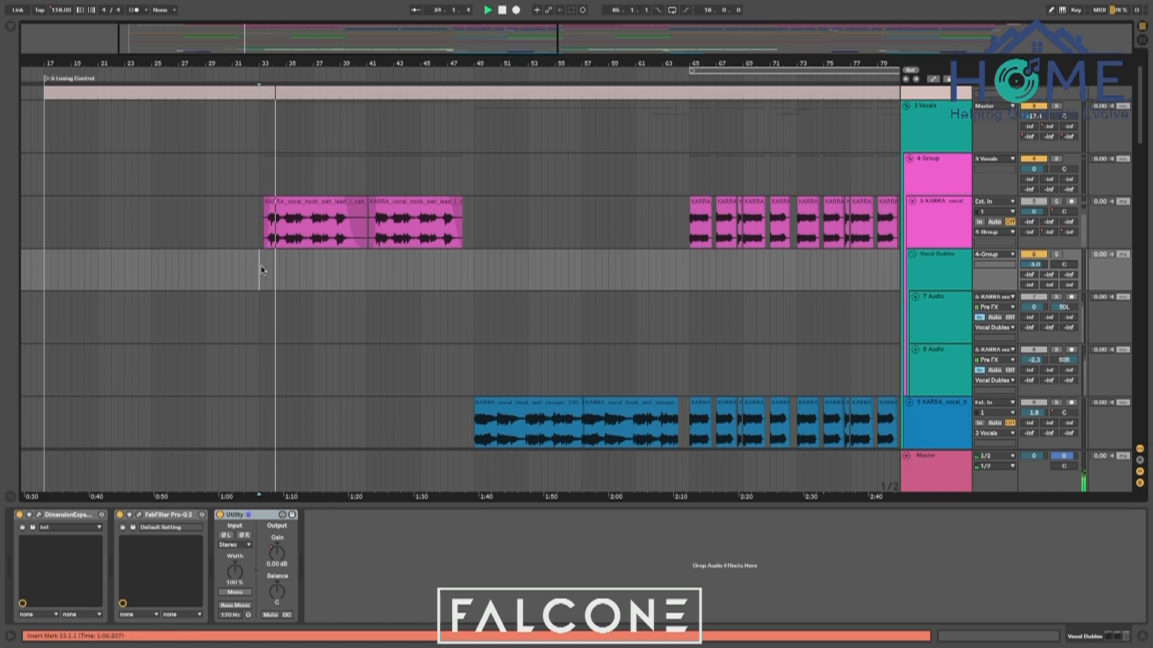
Clear the solos on the Bass and 16 Grand Piano tracks and replay the full arrangement from bar 33
{"action": "scroll", "coordinate": [946, 350], "scroll_direction": "down", "scroll_amount": 10}
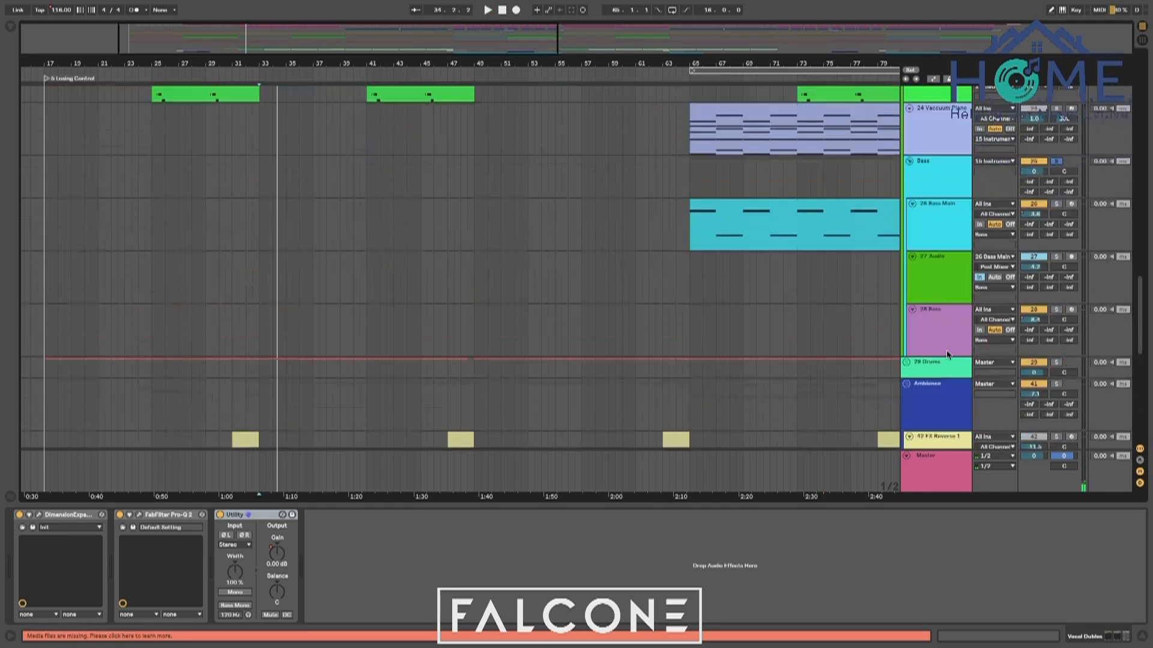
{"action": "key", "text": "space"}
{"action": "scroll", "coordinate": [511, 412], "scroll_direction": "down", "scroll_amount": 1}
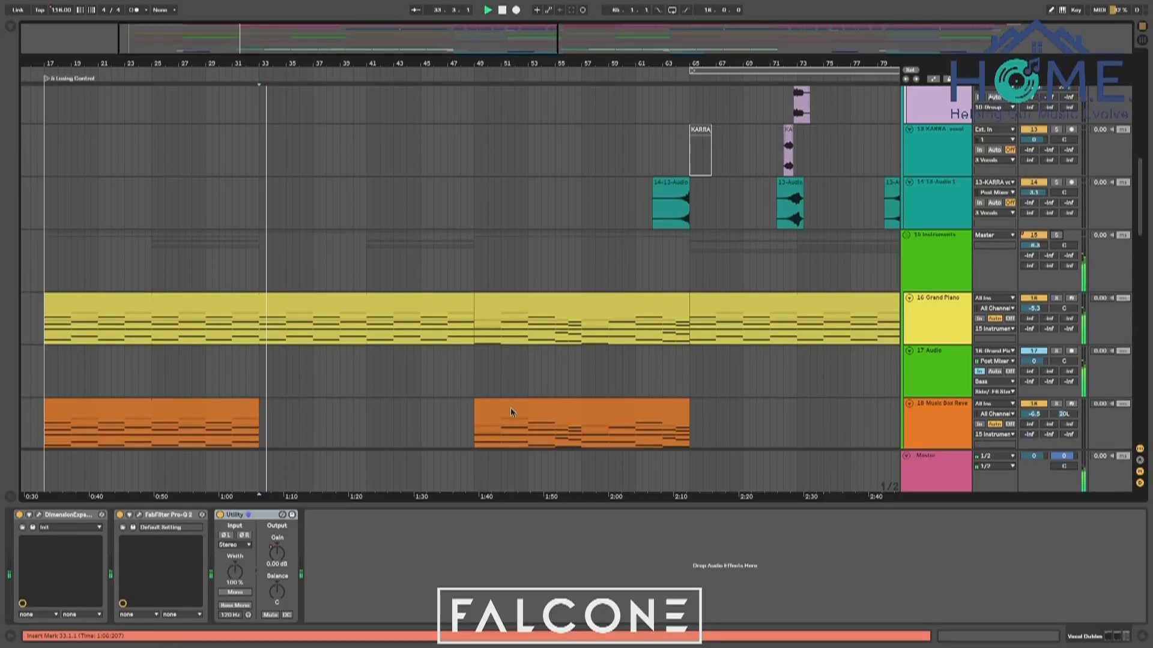
{"action": "scroll", "coordinate": [510, 412], "scroll_direction": "down", "scroll_amount": 8}
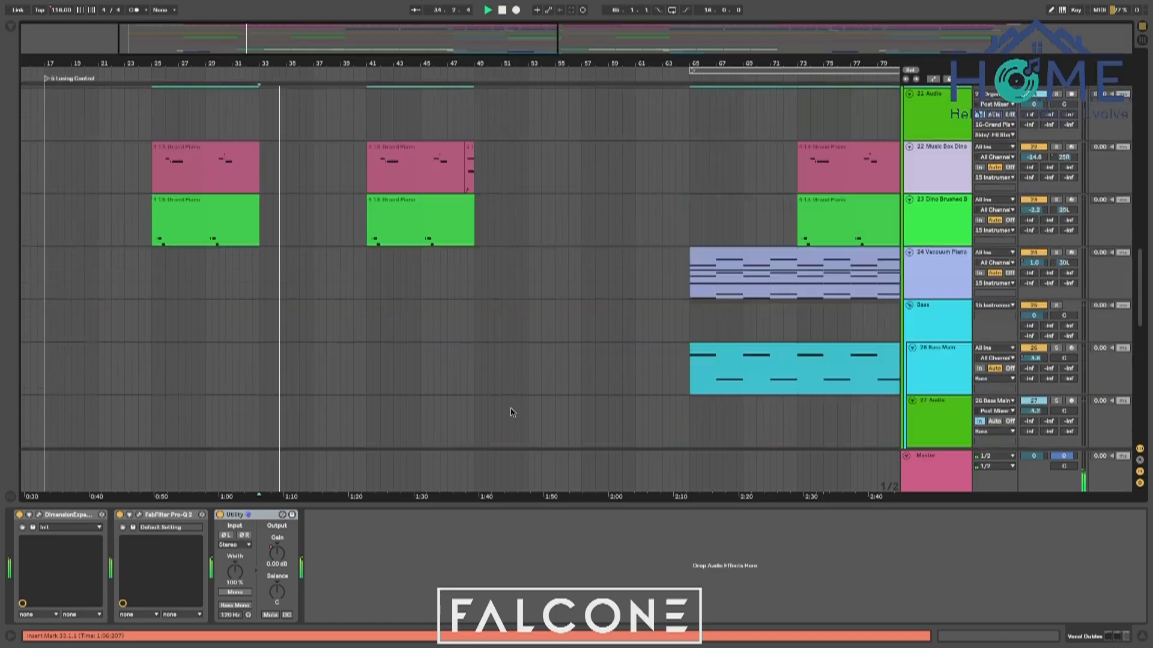
{"action": "scroll", "coordinate": [510, 411], "scroll_direction": "up", "scroll_amount": 15}
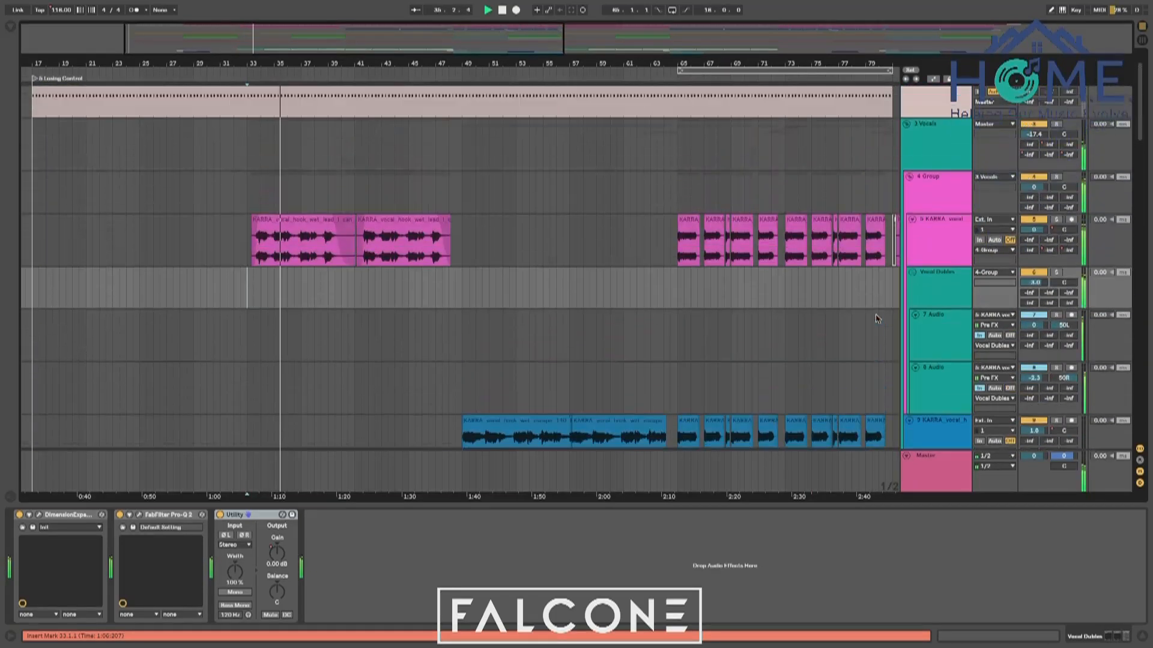
{"action": "scroll", "coordinate": [876, 319], "scroll_direction": "up", "scroll_amount": 1}
Check the device chain of the 3 Vocals group and rename its 4 Group subgroup to Main Vocals
{"action": "left_click", "coordinate": [951, 158]}
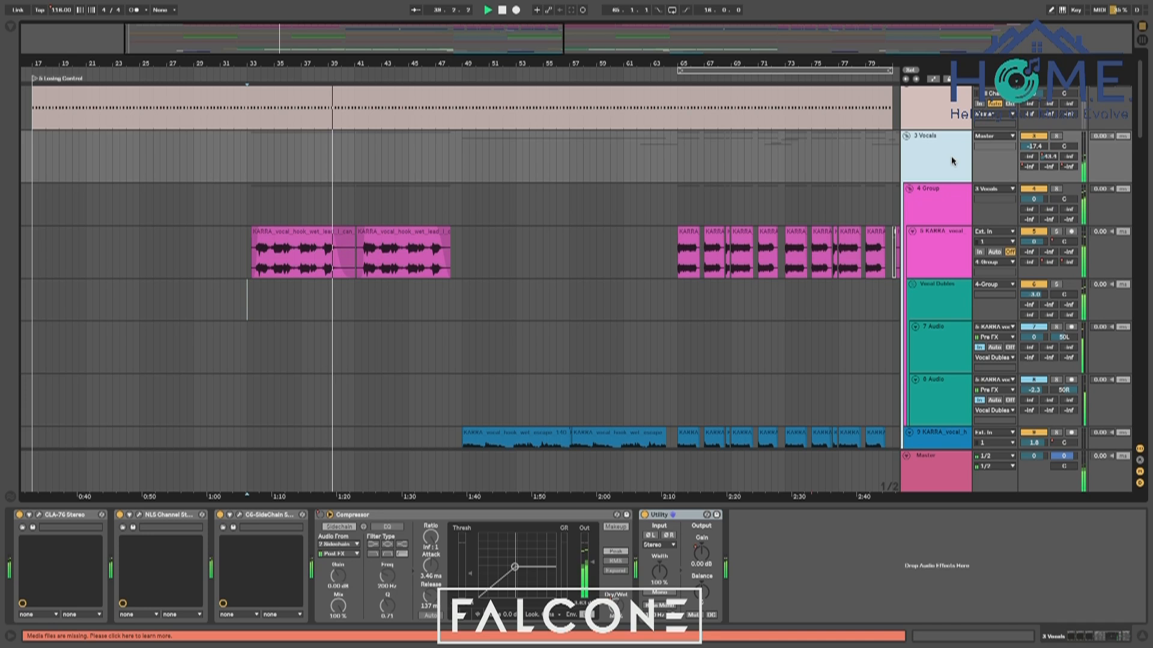
{"action": "left_click", "coordinate": [954, 210]}
{"action": "type", "text": "Main Vocals"}
{"action": "key", "text": "Return"}
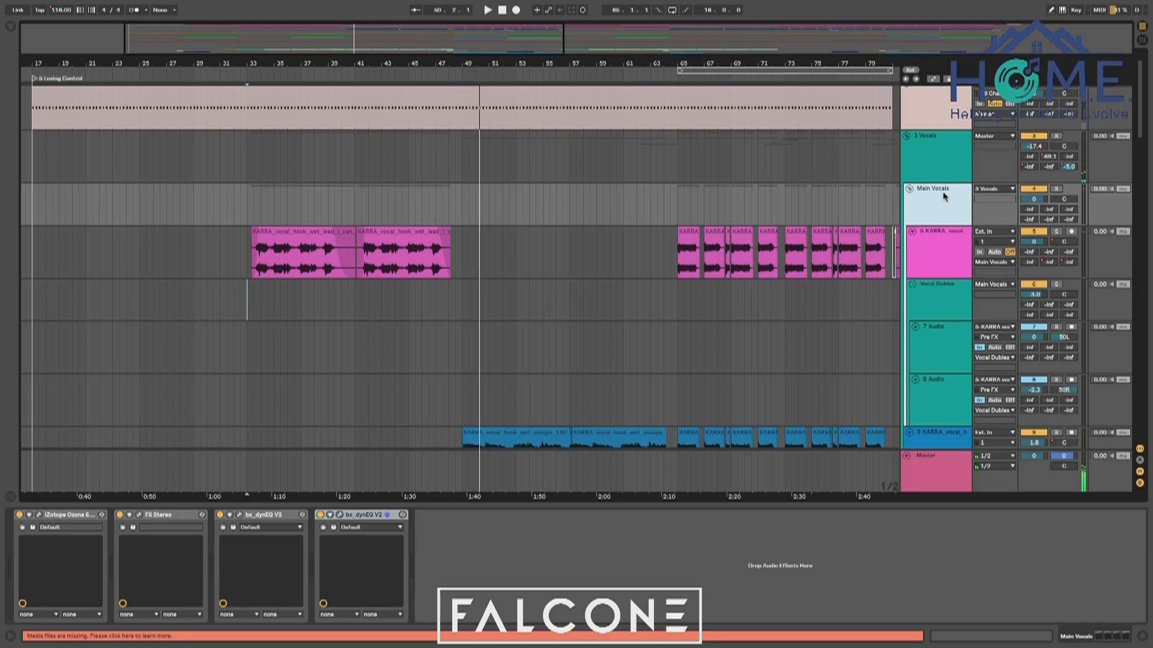
Group all 3 Vocals devices, from CLA-76 Stereo to Utility, into one rack and switch the rack off and on again
{"action": "left_click", "coordinate": [952, 248]}
{"action": "left_click", "coordinate": [941, 201]}
{"action": "left_click", "coordinate": [939, 142]}
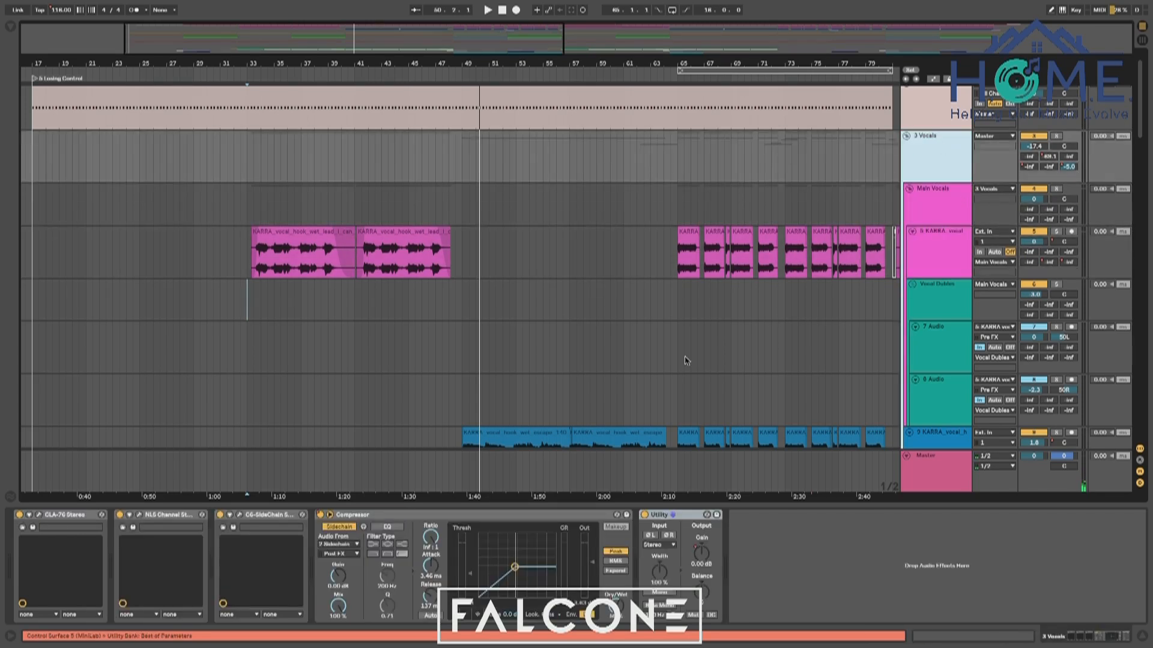
{"action": "left_click", "coordinate": [78, 517]}
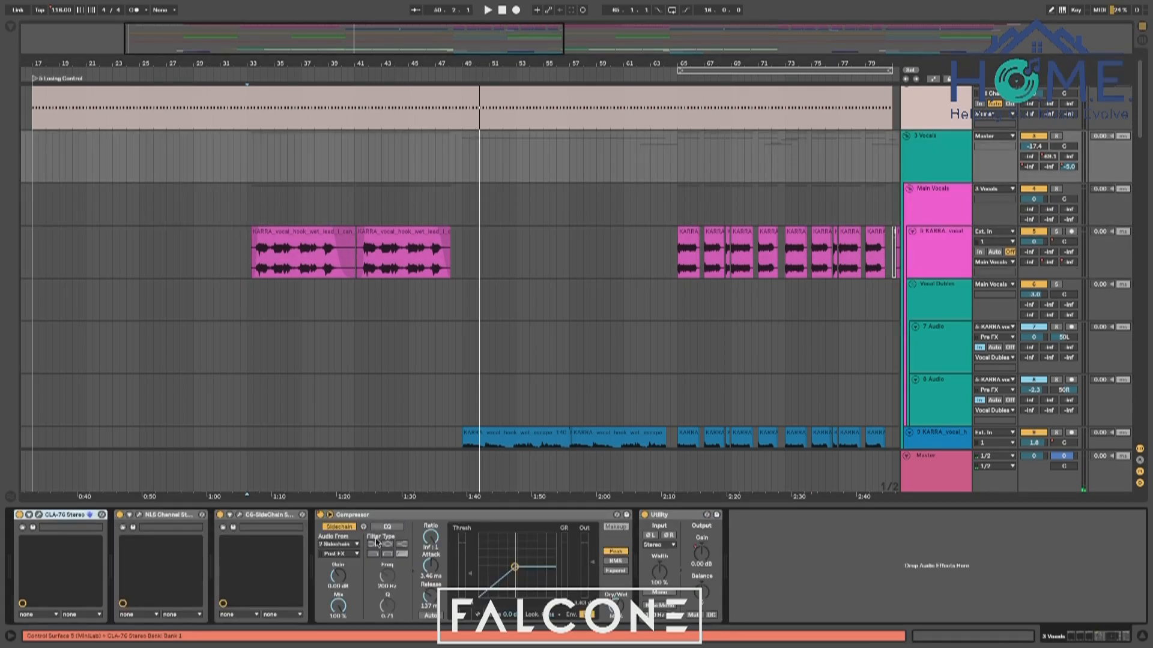
{"action": "left_click", "coordinate": [679, 517], "text": "shift"}
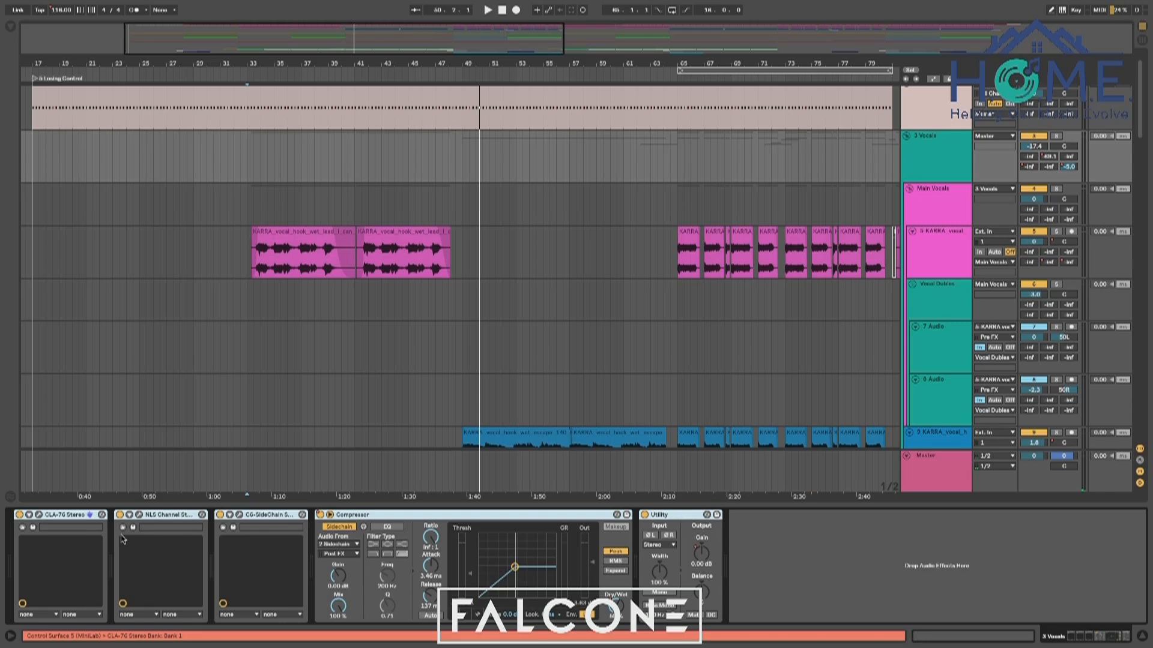
{"action": "key", "text": "ctrl+g"}
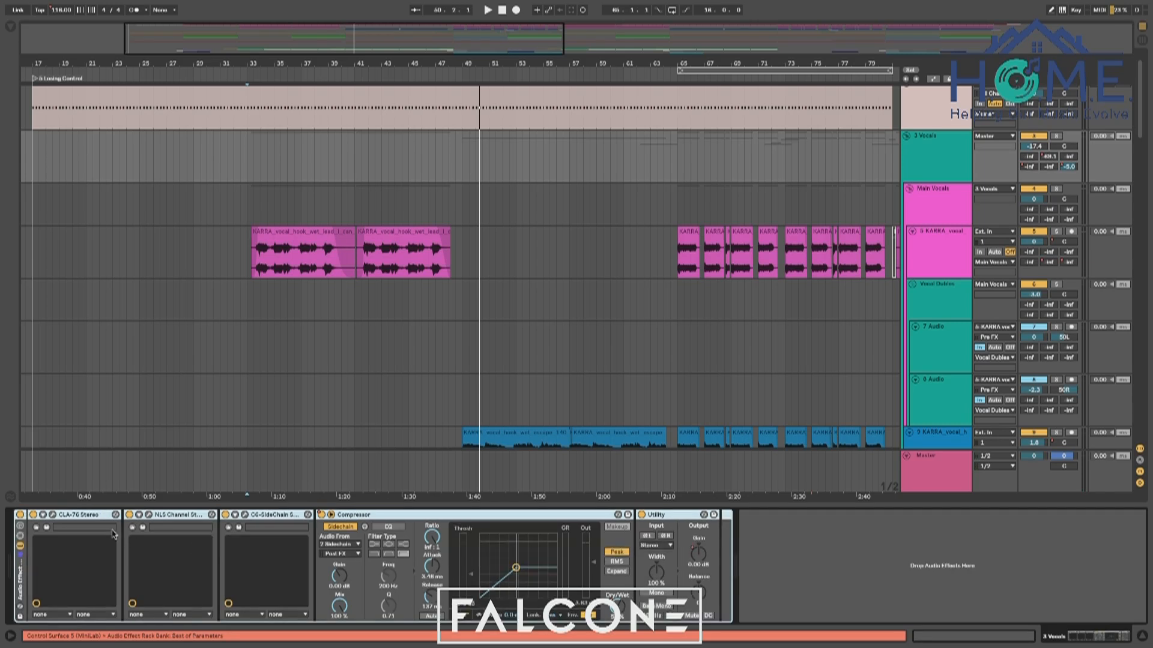
{"action": "left_click", "coordinate": [20, 515]}
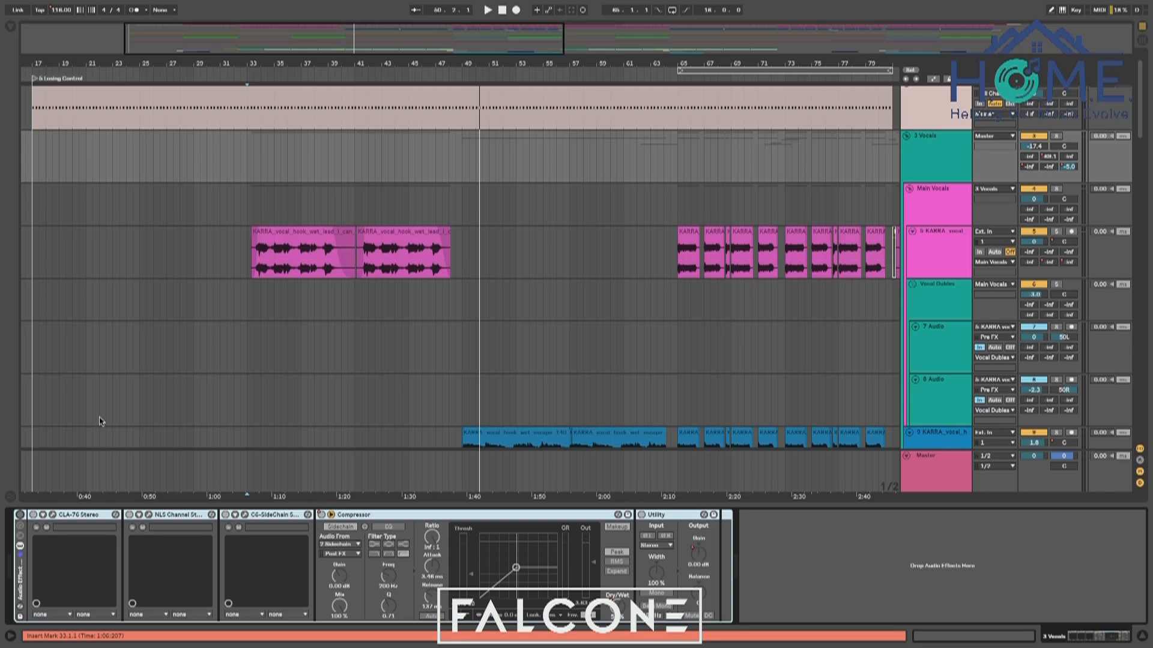
{"action": "left_click", "coordinate": [21, 515]}
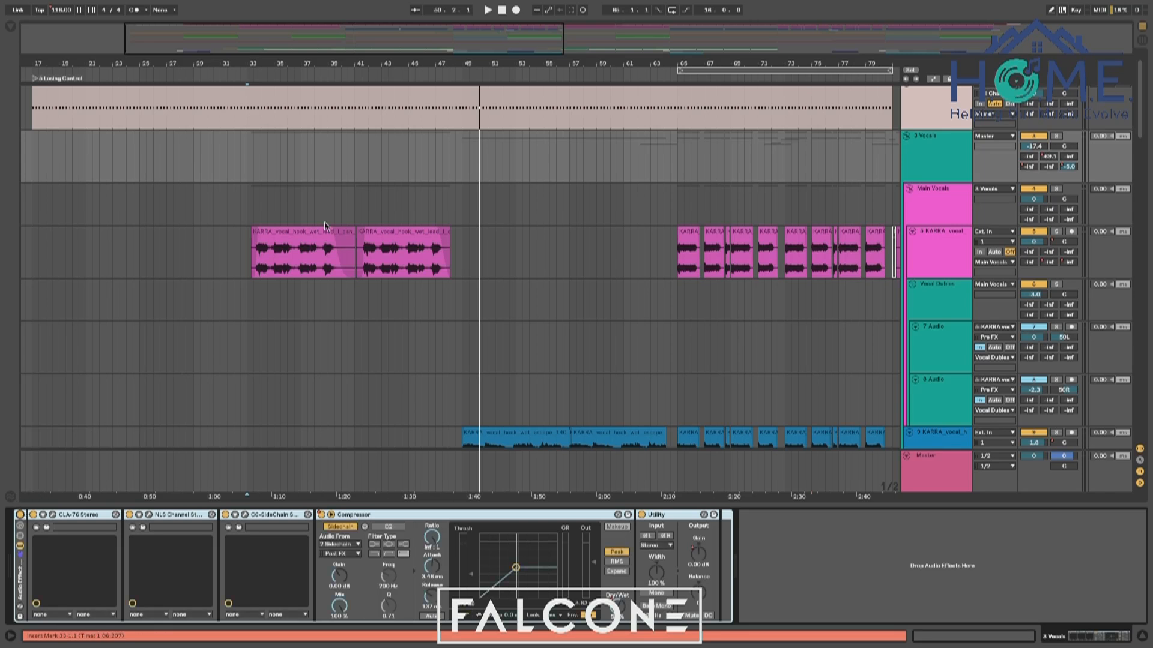
Set the insert marker to bar 33, solo the 3 Vocals group and show its device rack
{"action": "left_click", "coordinate": [262, 292]}
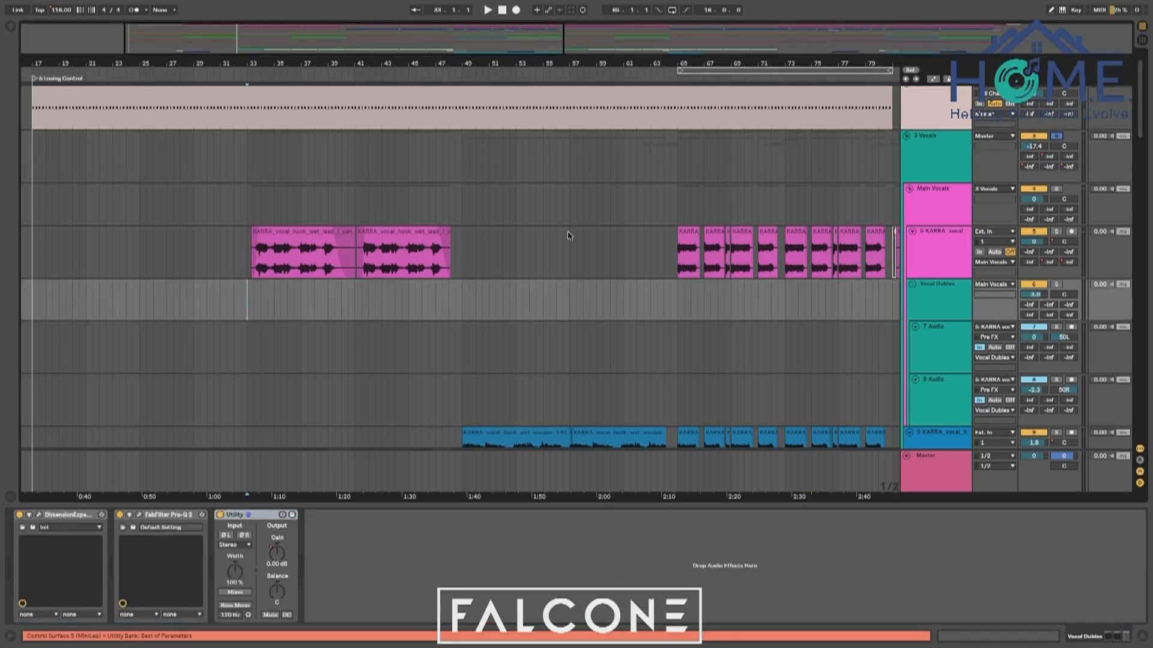
{"action": "left_click", "coordinate": [952, 146]}
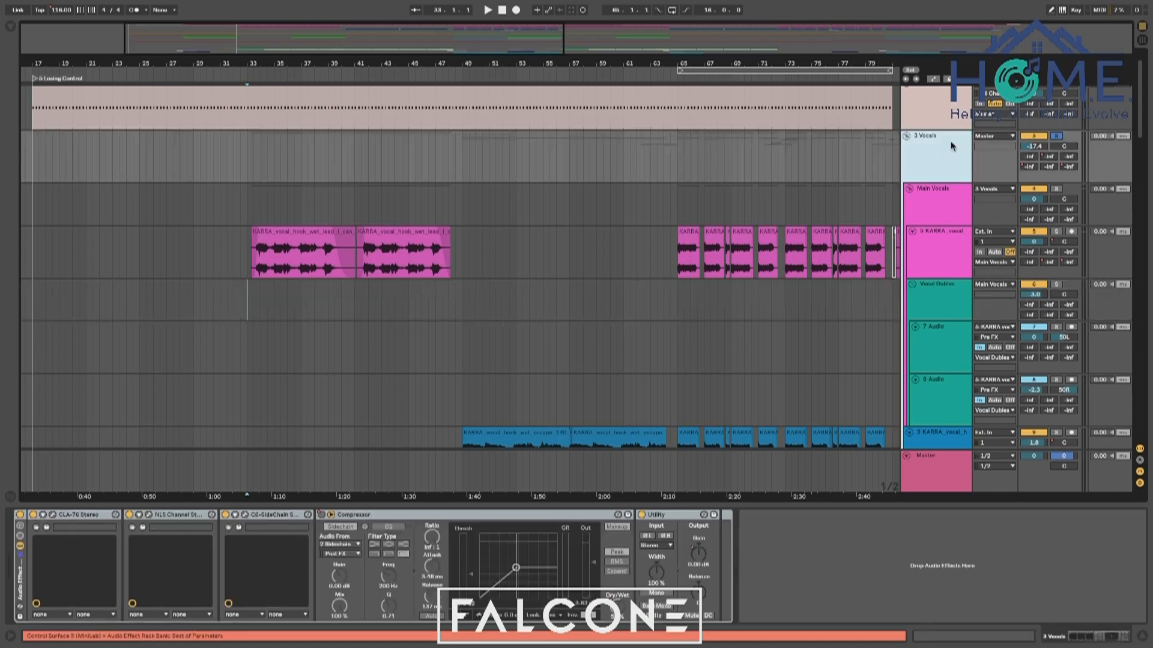
Group the four Main Vocals devices, from iZotope Ozone to the last bx_dynEQ V2, into one rack and bypass it
{"action": "left_click", "coordinate": [940, 208]}
{"action": "left_click", "coordinate": [59, 525]}
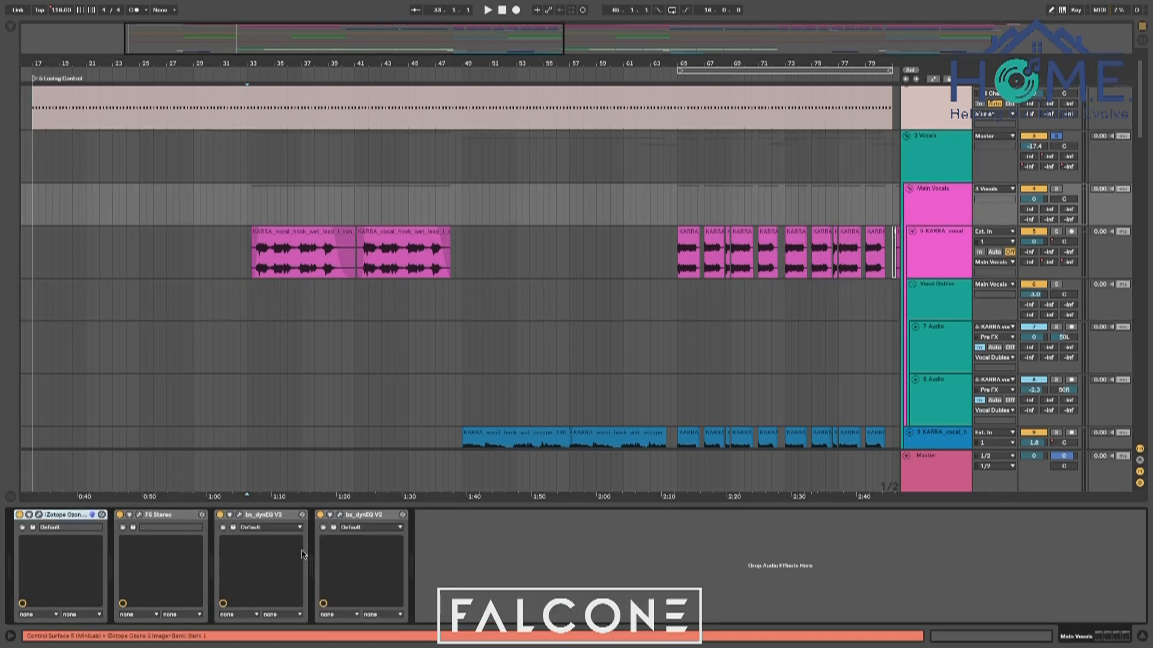
{"action": "left_click", "coordinate": [360, 518], "text": "shift"}
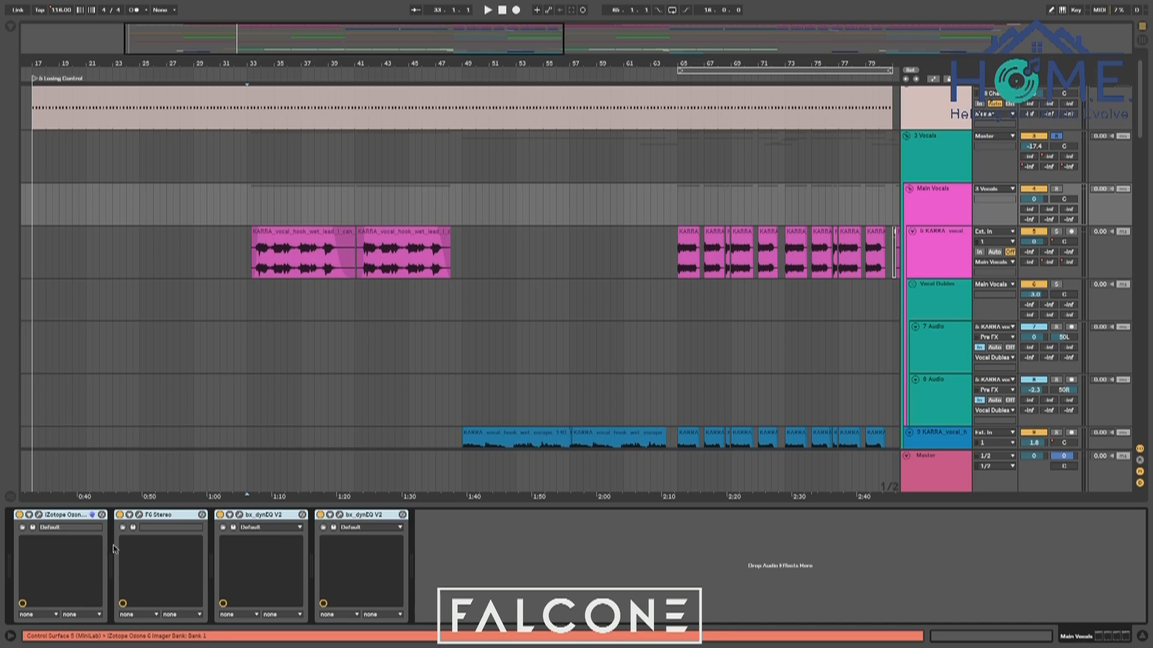
{"action": "key", "text": "ctrl+g"}
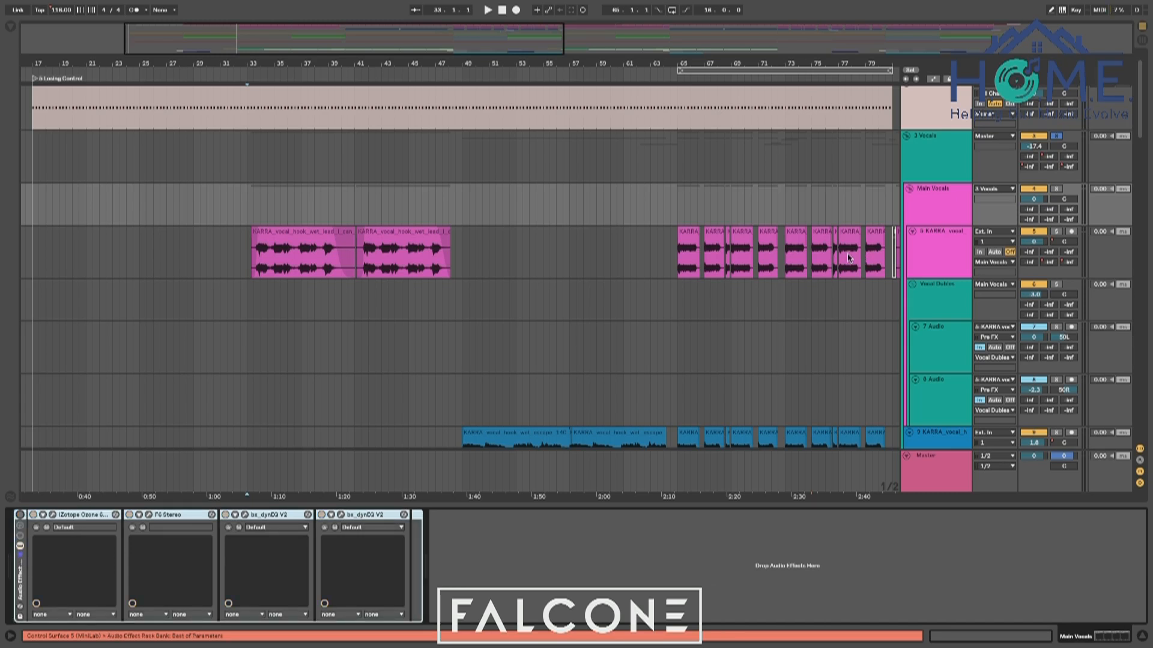
Play the soloed vocals from bar 33 and compare the Main Vocals rack on and off, leaving it enabled
{"action": "key", "text": "space"}
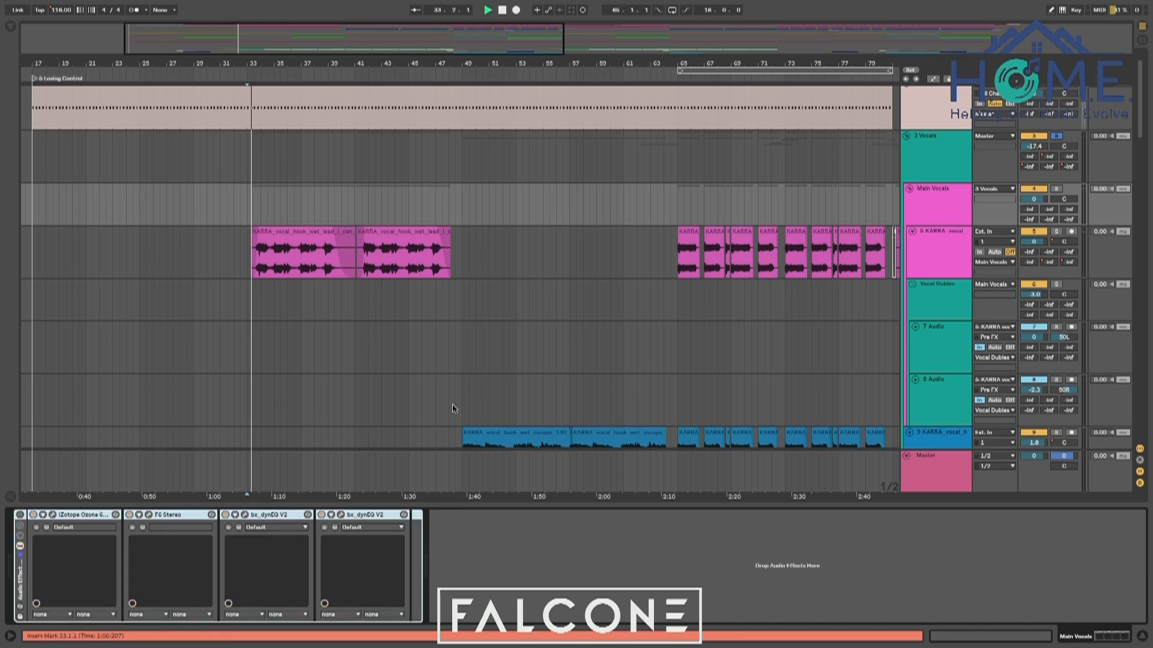
{"action": "left_click", "coordinate": [19, 515]}
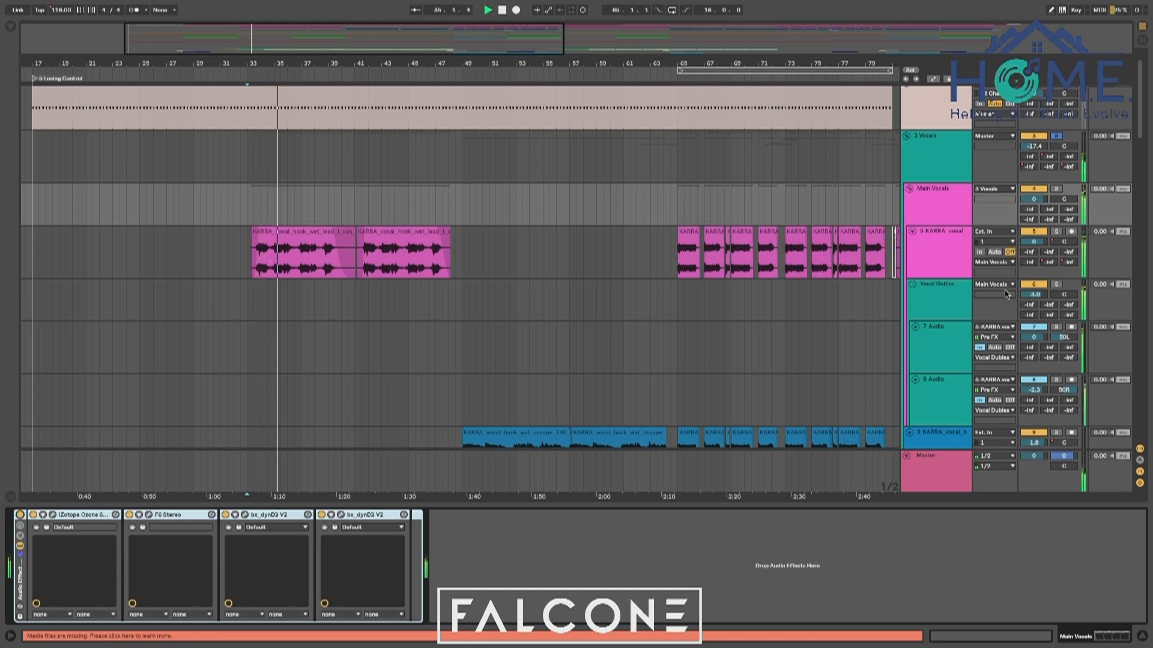
{"action": "left_click", "coordinate": [19, 515]}
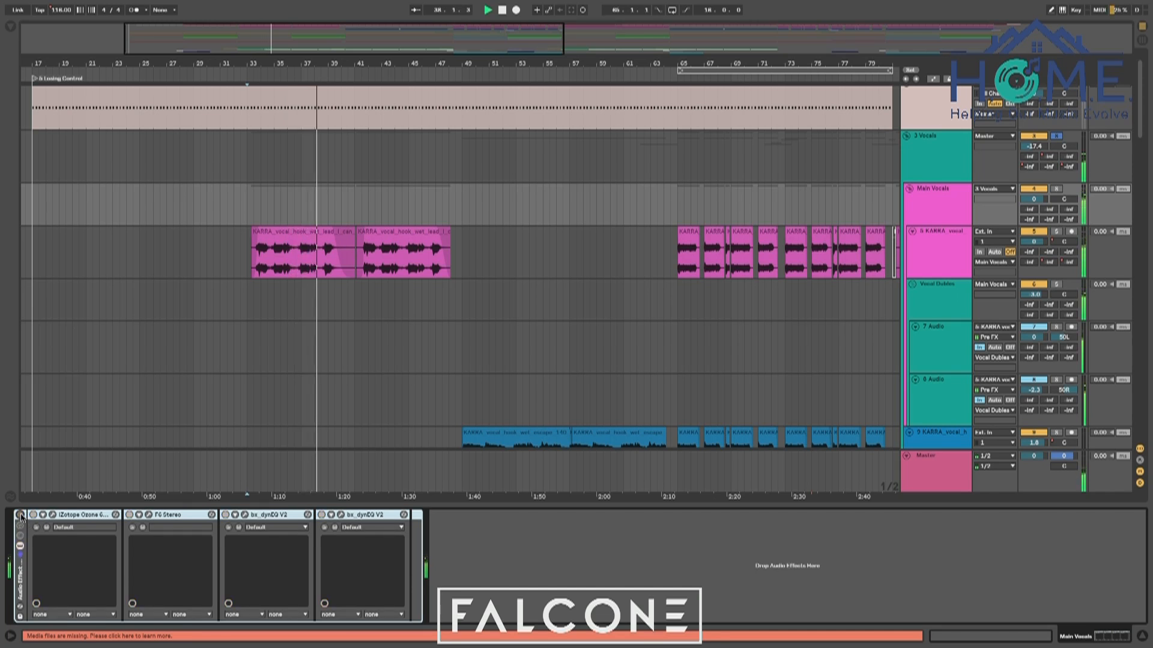
{"action": "left_click", "coordinate": [20, 515]}
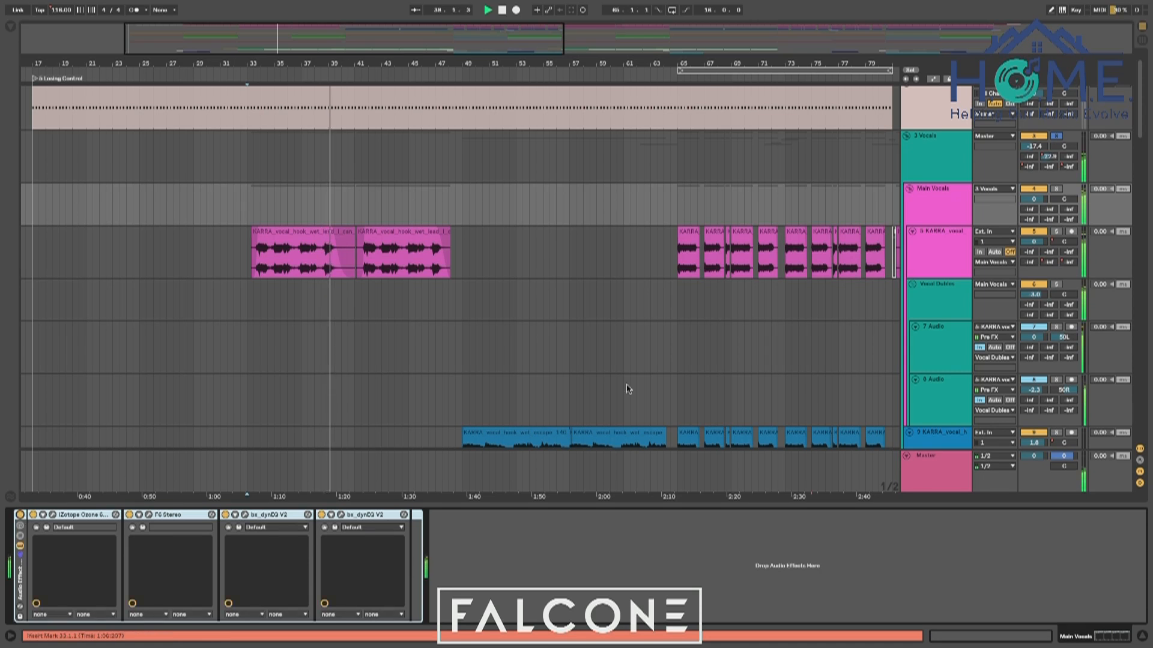
Compare the 3 Vocals group's sound with its effect rack enabled and bypassed during playback
{"action": "left_click", "coordinate": [933, 153]}
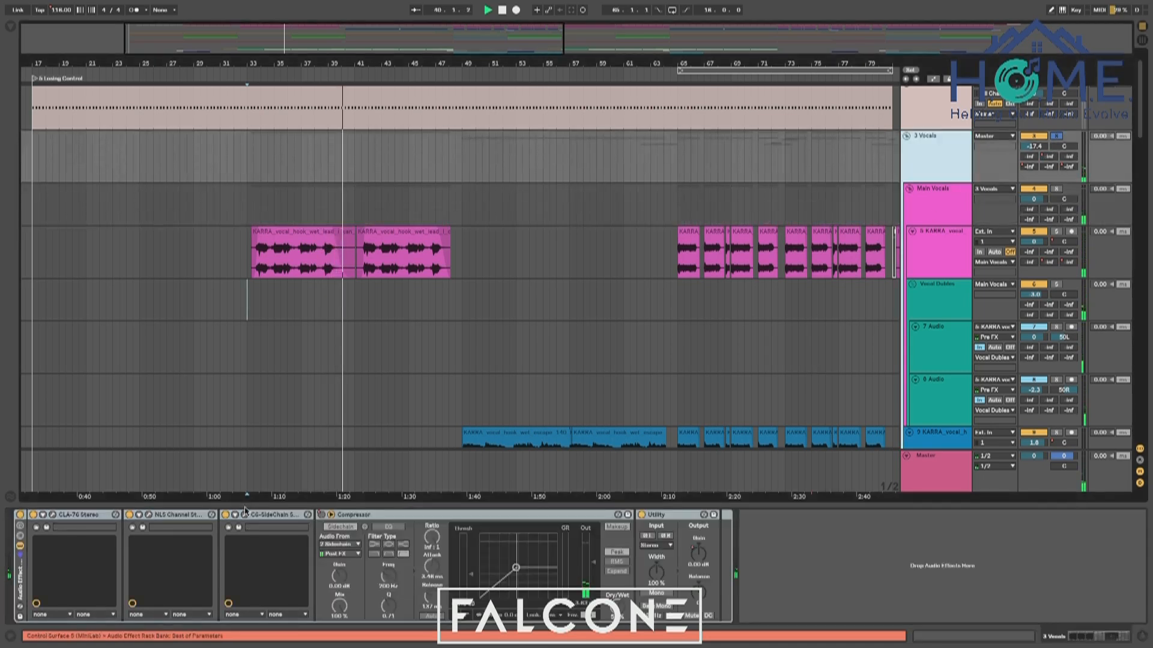
{"action": "left_click", "coordinate": [20, 515]}
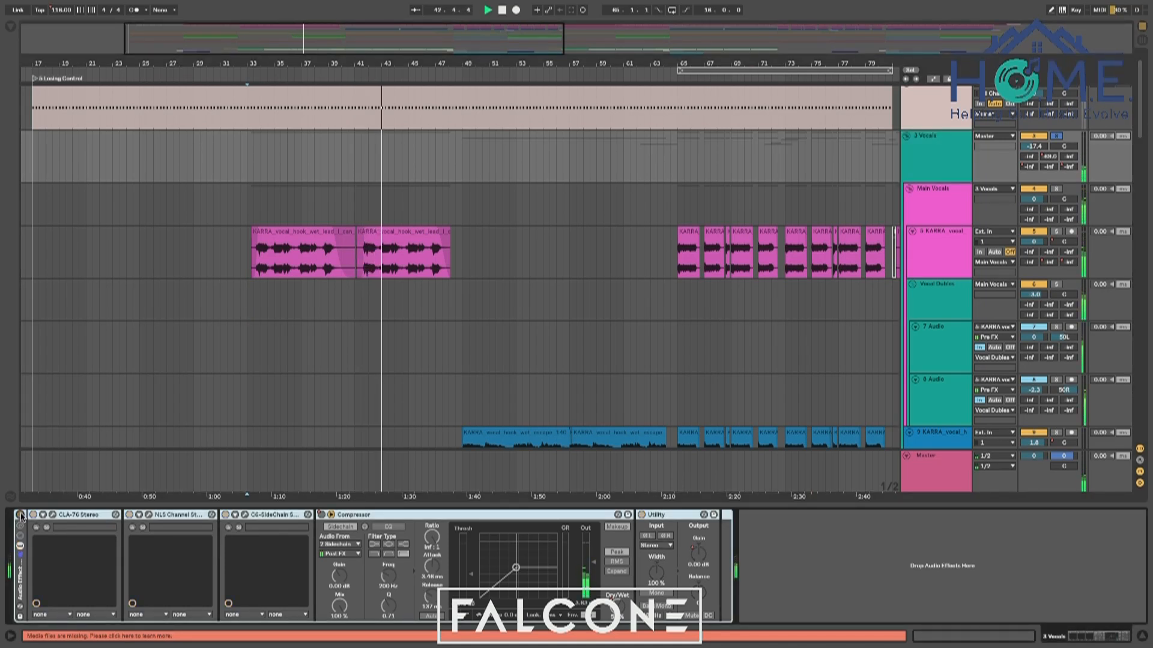
{"action": "left_click", "coordinate": [20, 515]}
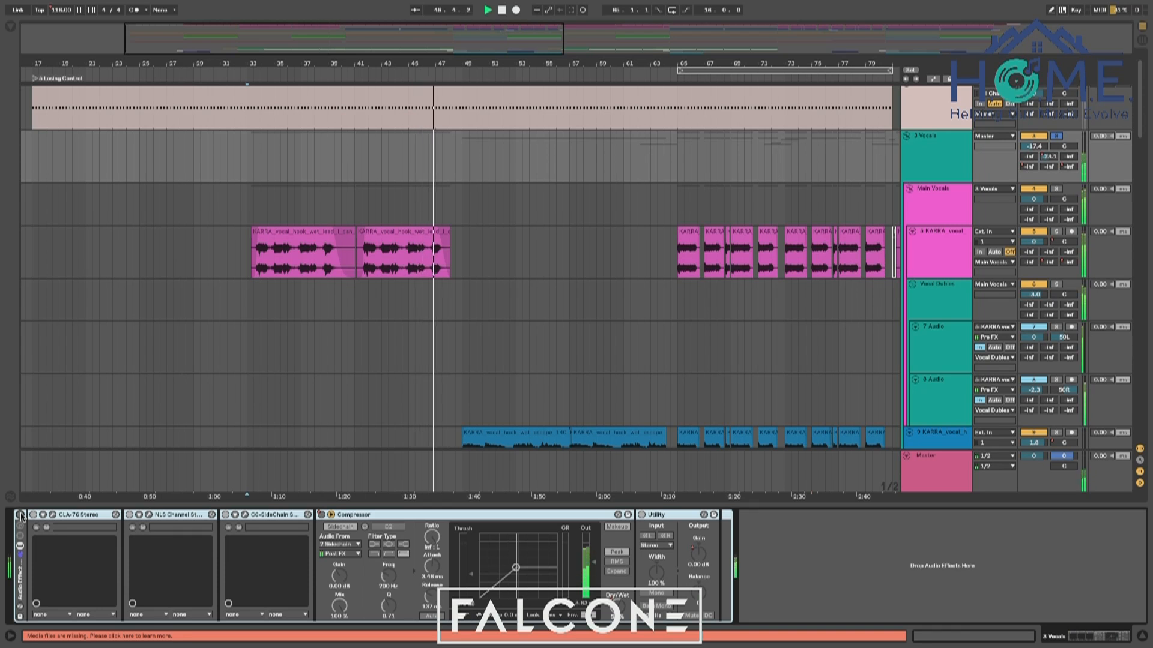
Replay the vocals from bar 33, open and close the CLA-76 compressor's window, and leave the 3 Vocals group's rack bypassed
{"action": "key", "text": "space"}
{"action": "key", "text": "space"}
{"action": "key", "text": "space"}
{"action": "left_click", "coordinate": [21, 515]}
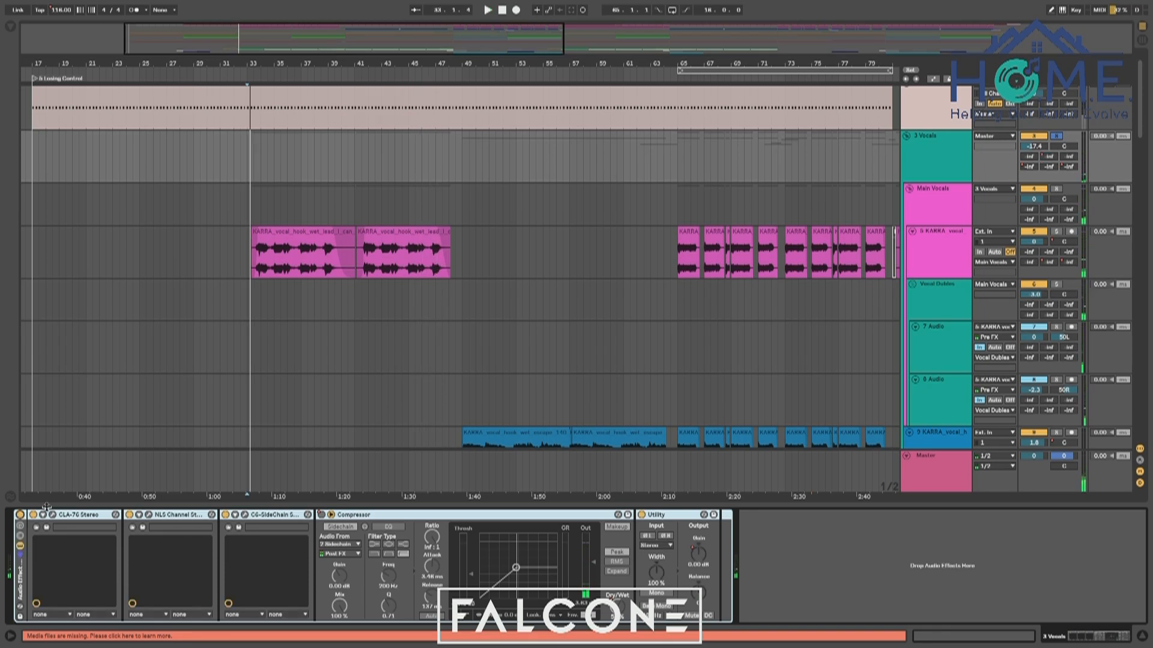
{"action": "left_click", "coordinate": [55, 526]}
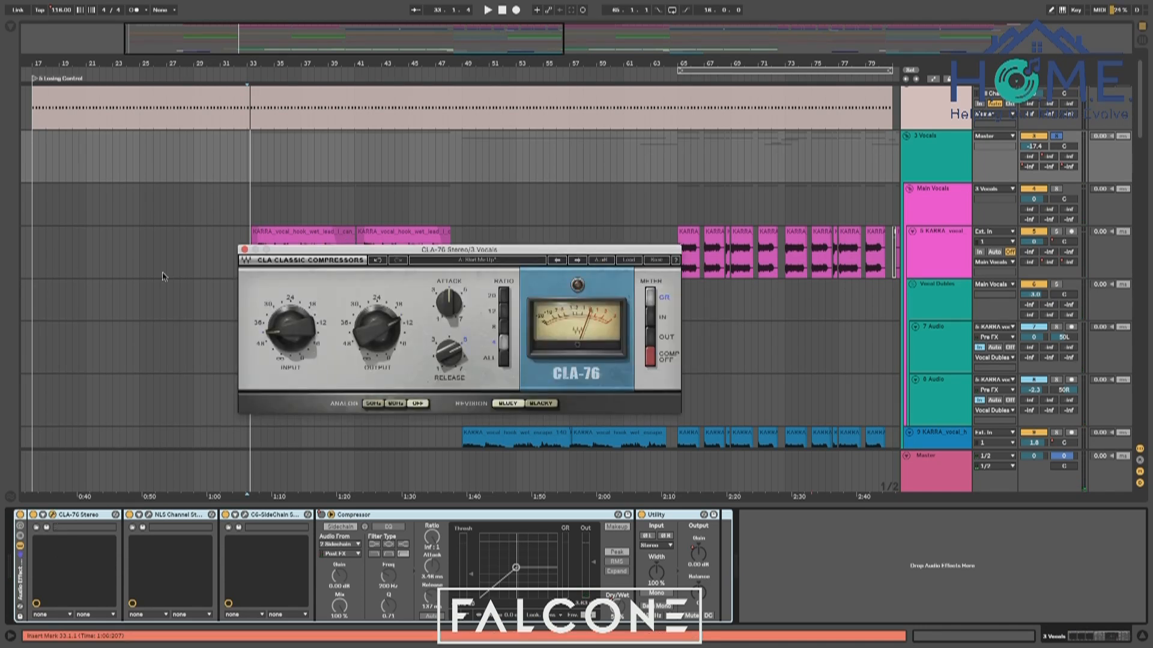
{"action": "left_click", "coordinate": [245, 250]}
{"action": "left_click", "coordinate": [21, 515]}
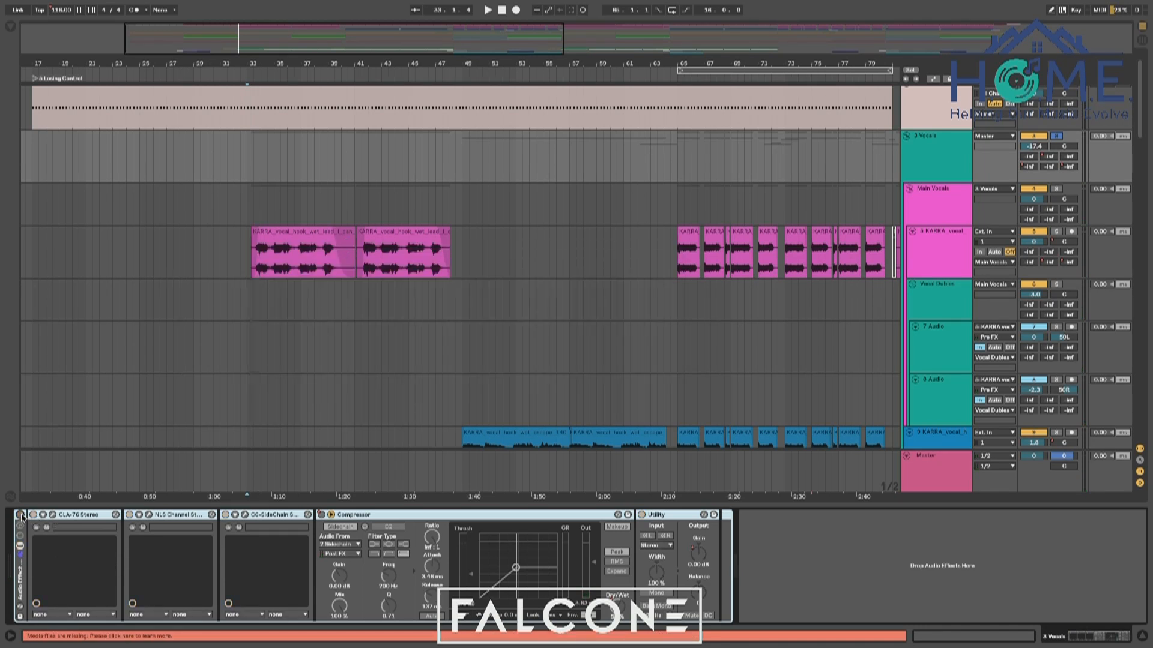
Group the Vocal Dubles track's three devices into one rack, bypass the rack and deactivate the Vocal Dubles group
{"action": "left_click", "coordinate": [935, 203]}
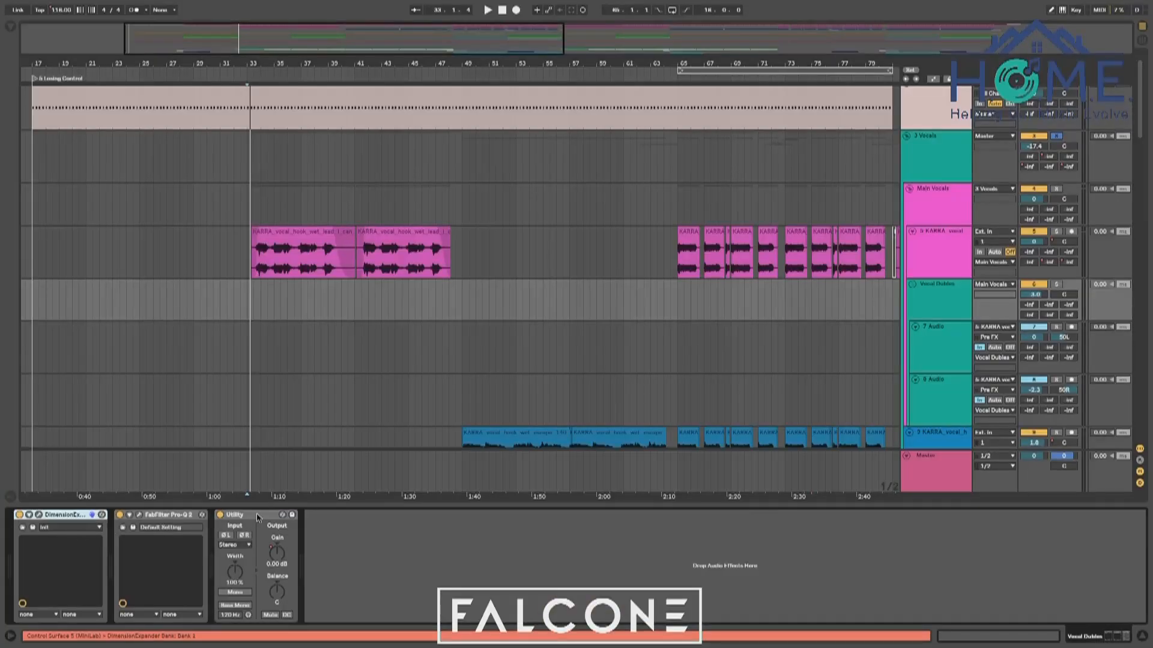
{"action": "key", "text": "ctrl+g"}
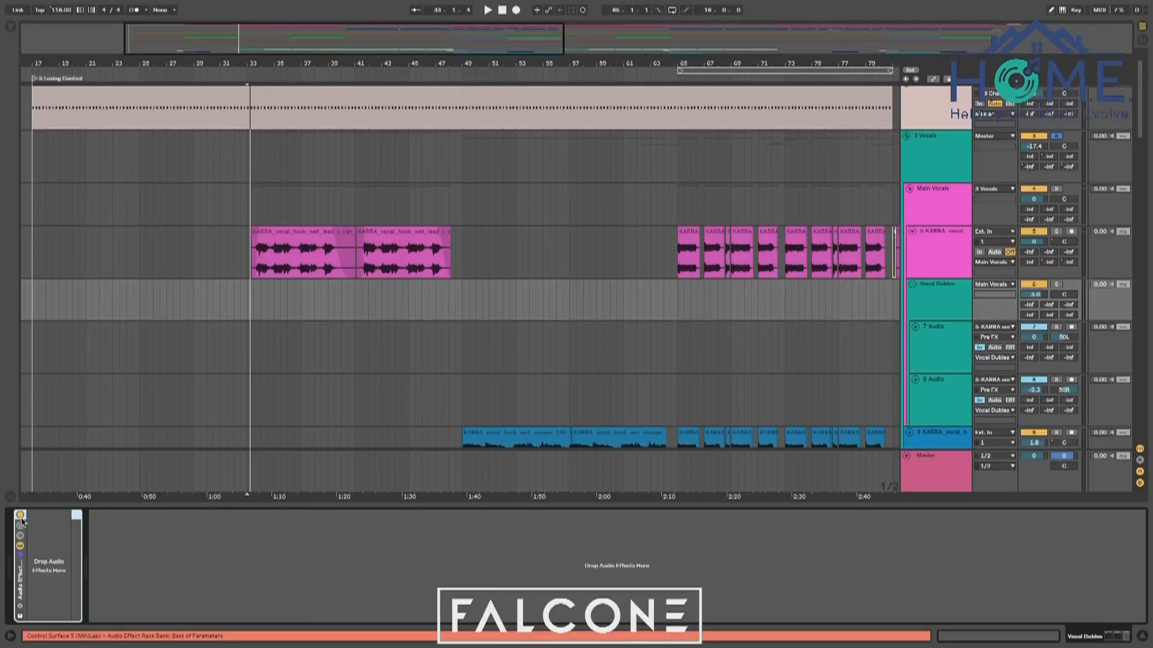
{"action": "left_click", "coordinate": [1024, 287]}
Play the vocals from bar 33 without the doubles while viewing the Main Vocals and Vocal Dubles racks
{"action": "key", "text": "space"}
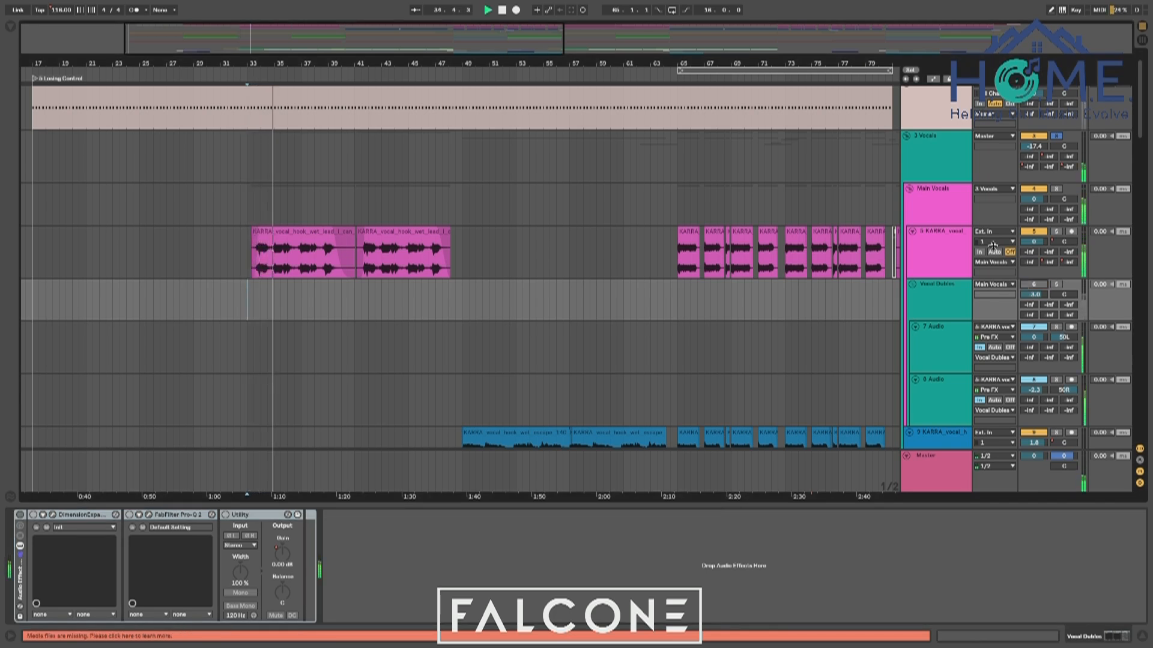
{"action": "left_click", "coordinate": [941, 200]}
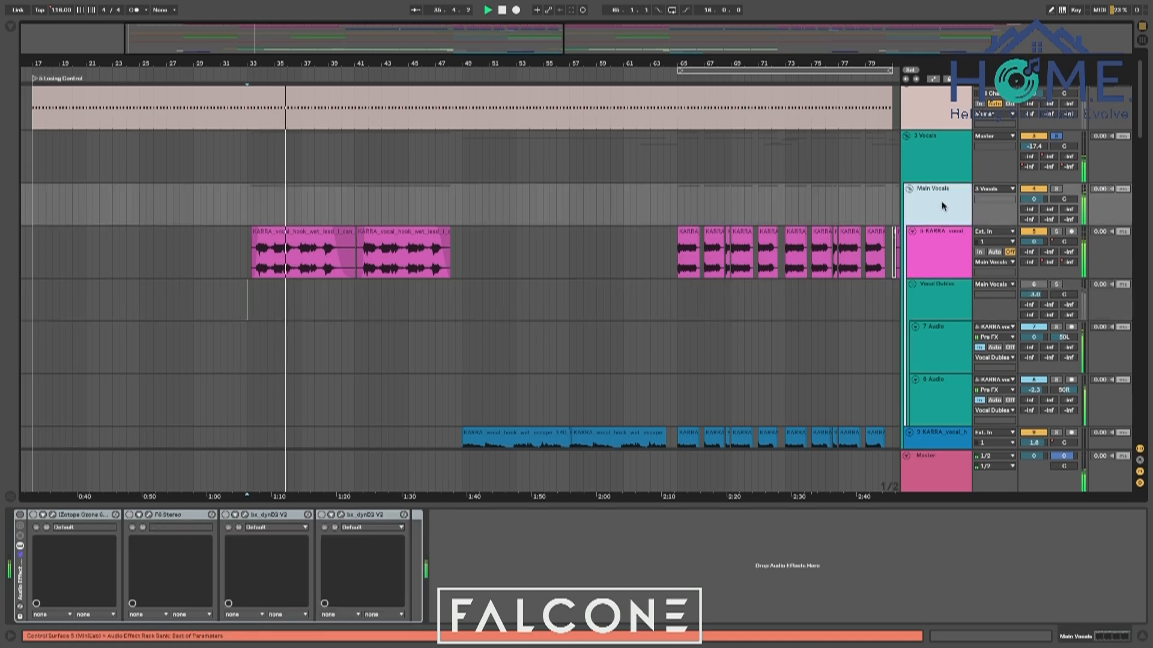
{"action": "left_click", "coordinate": [934, 290]}
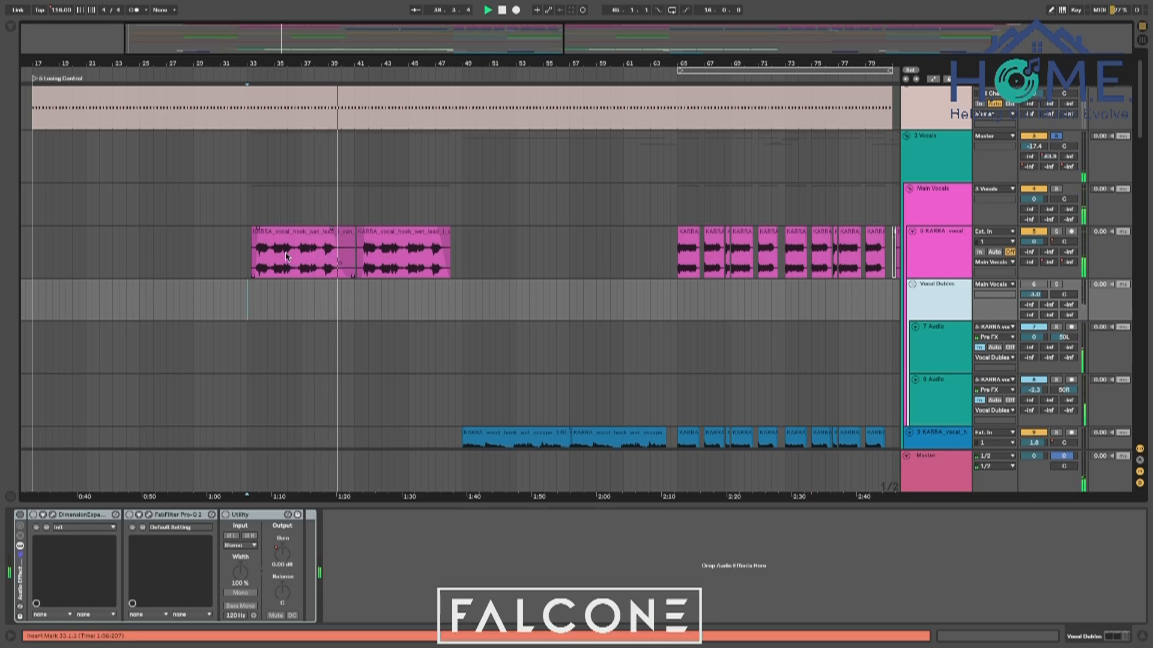
{"action": "key", "text": "space"}
{"action": "key", "text": "space"}
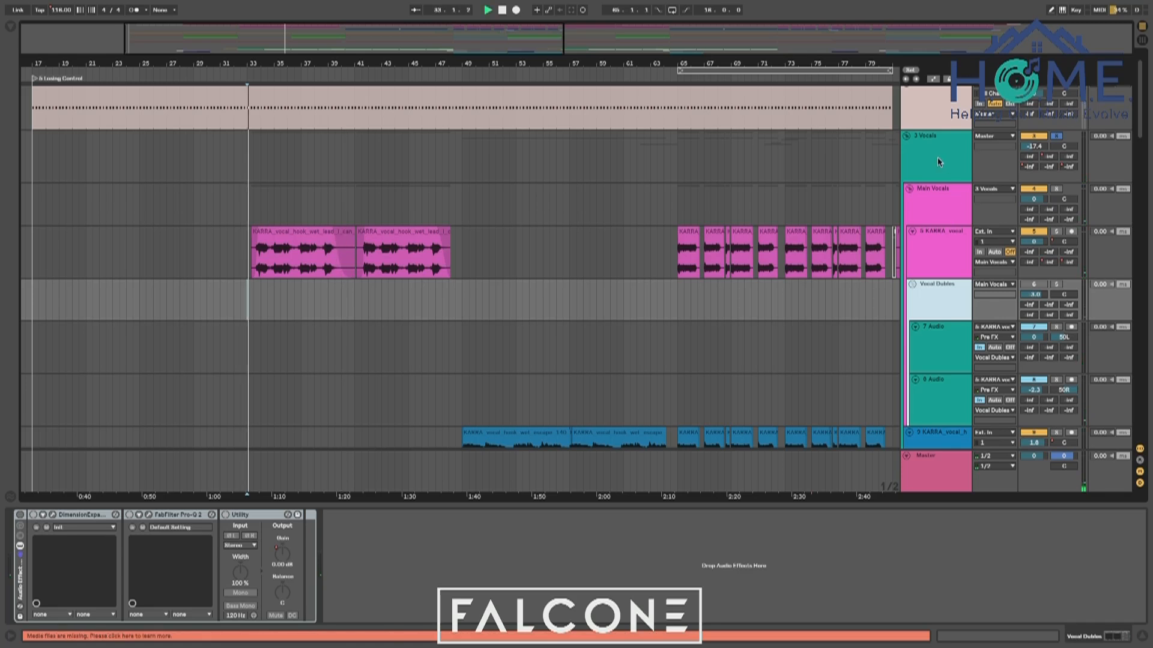
{"action": "left_click", "coordinate": [938, 157]}
{"action": "left_click", "coordinate": [940, 206]}
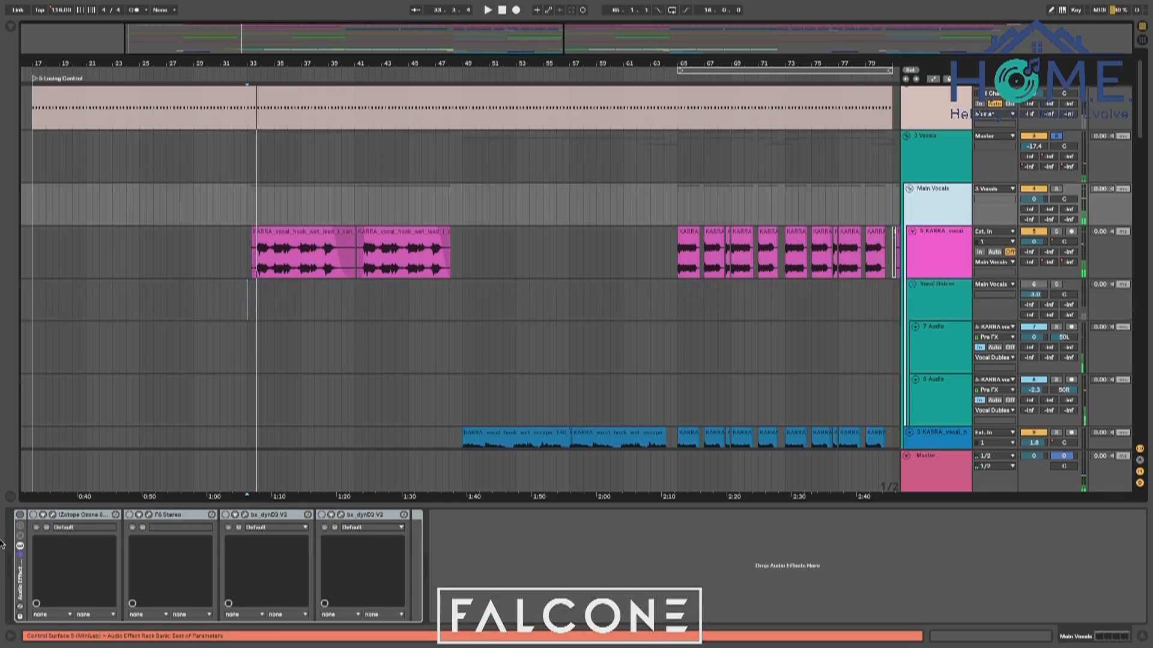
Open the SSLChannel plug-in on the 5-KARRA lead vocal track and play the vocal from 33.3
{"action": "left_click_drag", "start_coordinate": [644, 377], "coordinate": [669, 423]}
{"action": "left_click", "coordinate": [952, 236]}
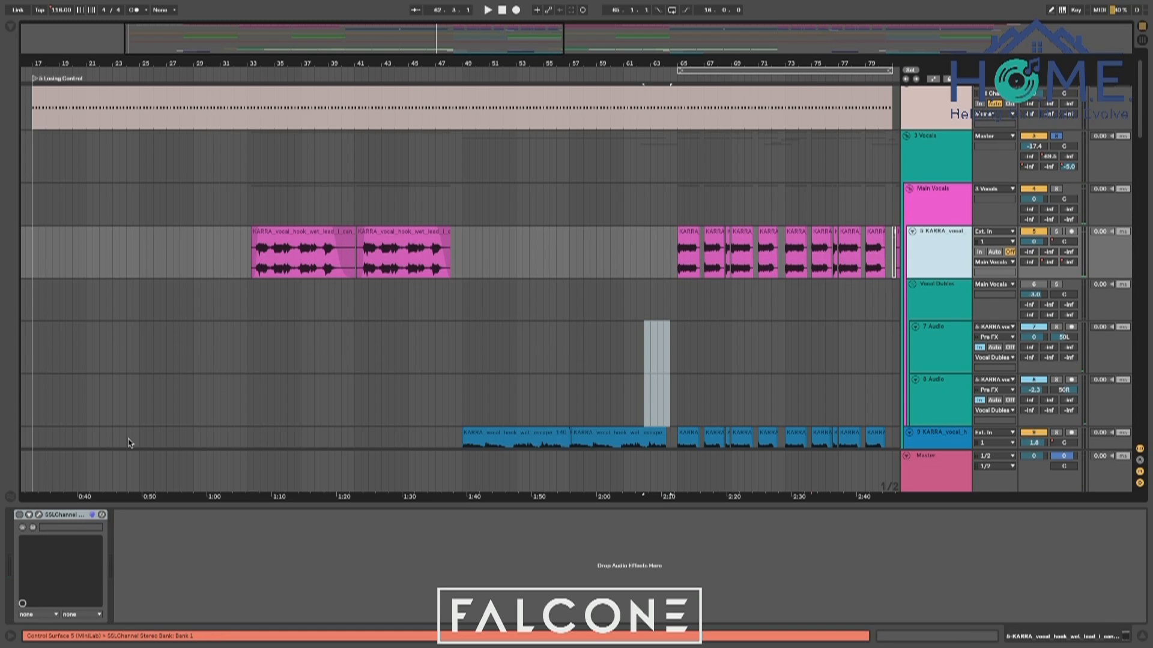
{"action": "left_click", "coordinate": [39, 516]}
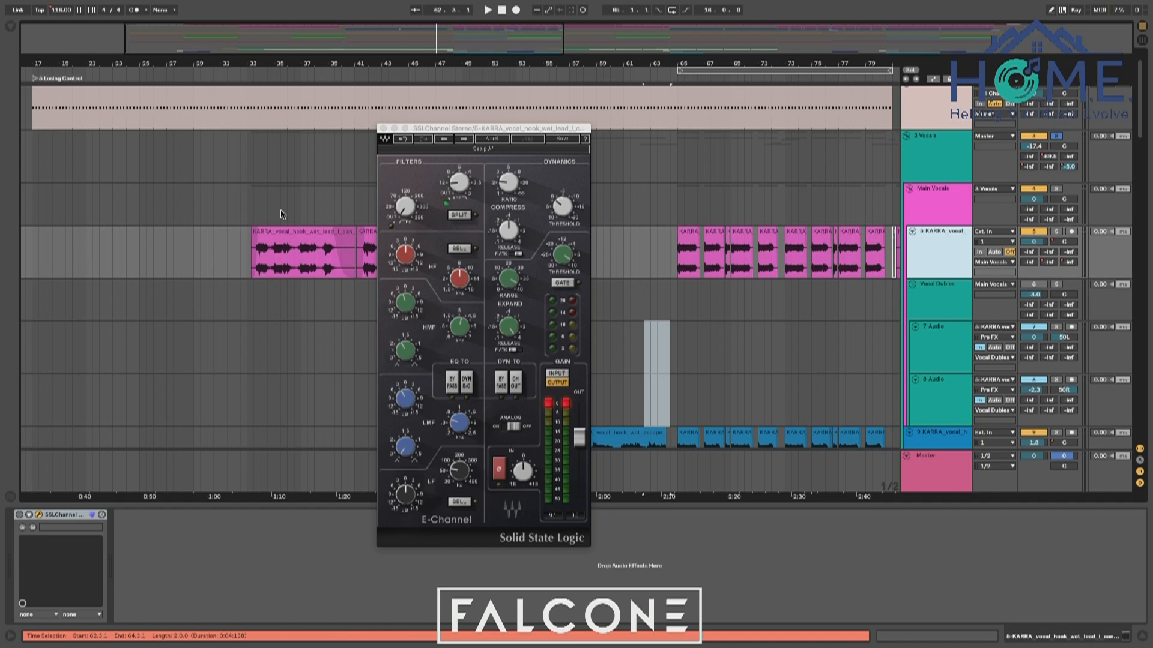
{"action": "left_click", "coordinate": [250, 211]}
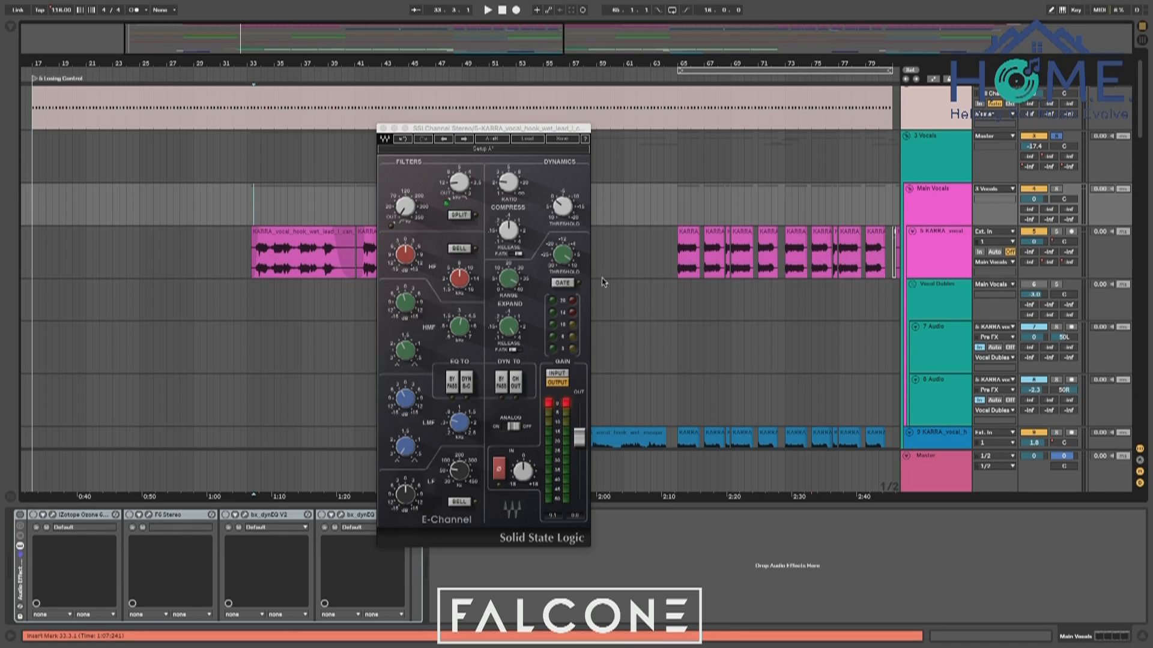
{"action": "left_click", "coordinate": [957, 256]}
{"action": "key", "text": "space"}
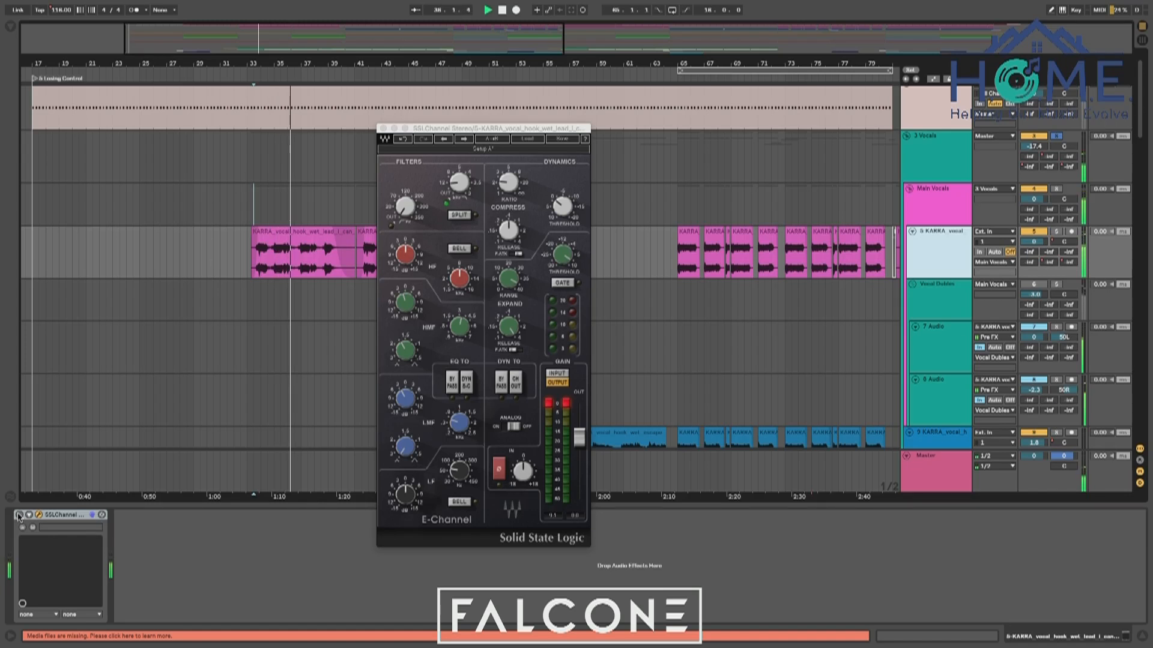
Play the lead vocal again, enable its SSLChannel plug-in and close the plug-in window
{"action": "left_click", "coordinate": [281, 220]}
{"action": "key", "text": "space"}
{"action": "left_click", "coordinate": [957, 242]}
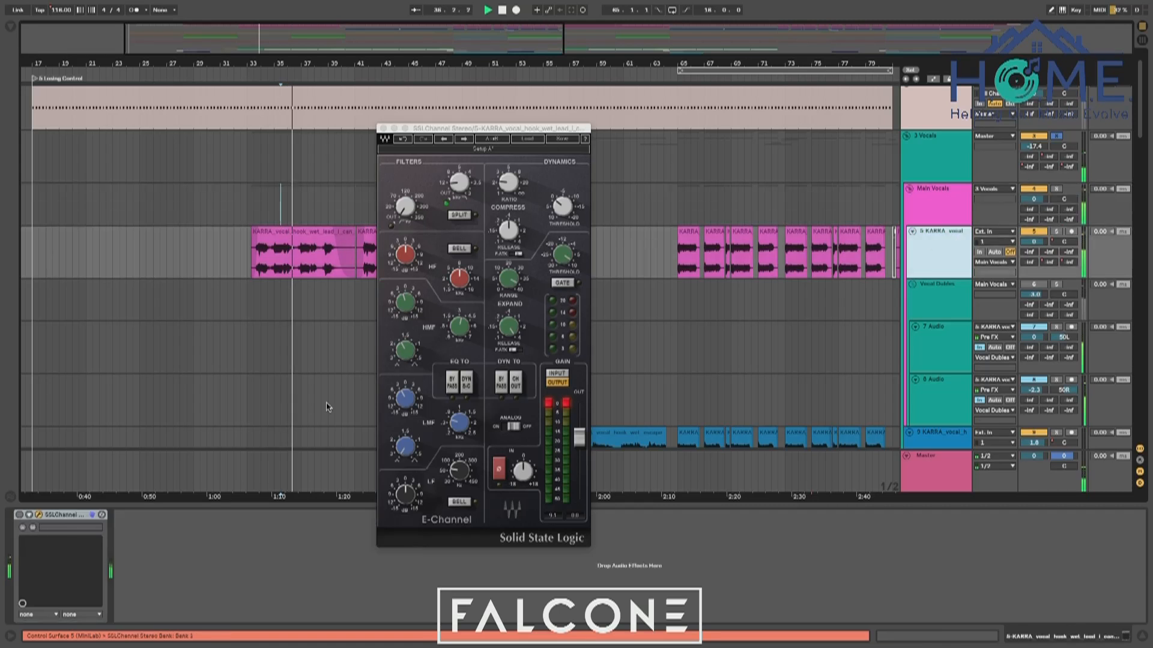
{"action": "left_click", "coordinate": [19, 515]}
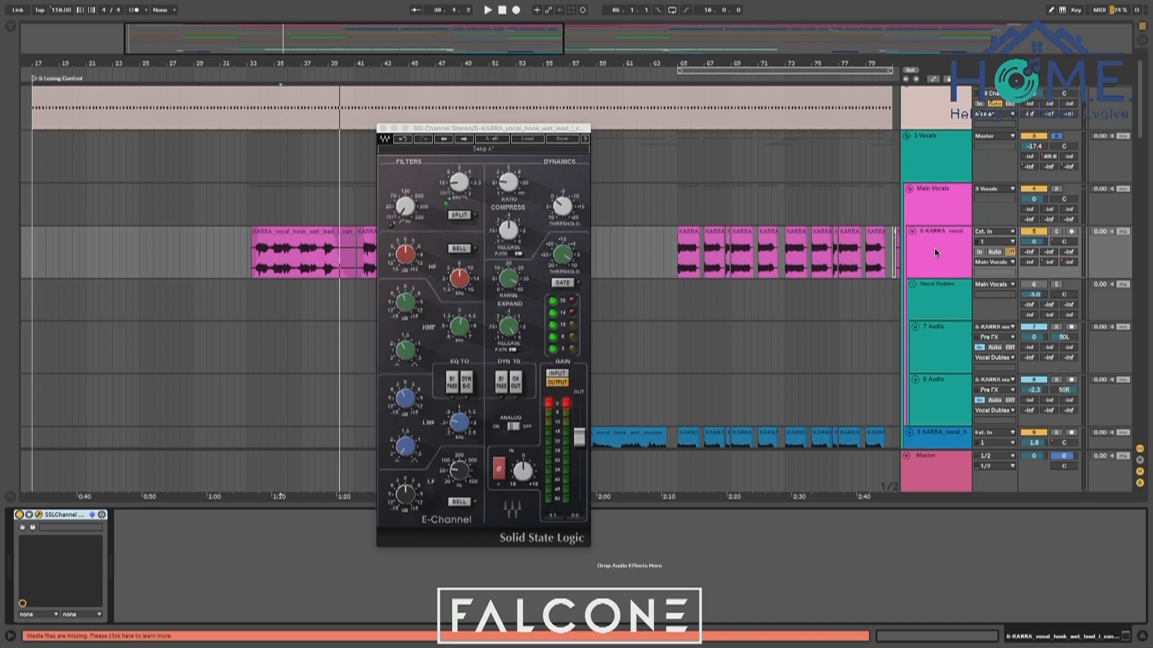
{"action": "left_click", "coordinate": [383, 129]}
Enable the Main Vocals rack with only the iZotope Ozone 6 Imager active, and open the Imager's window
{"action": "left_click", "coordinate": [940, 190]}
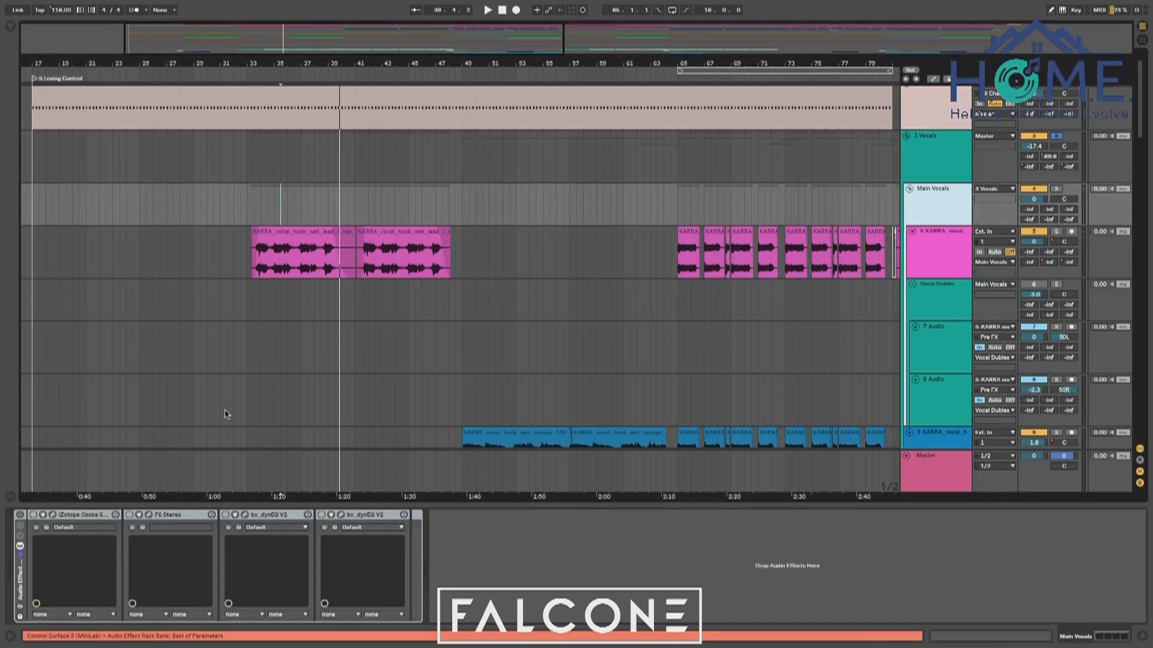
{"action": "left_click", "coordinate": [20, 515]}
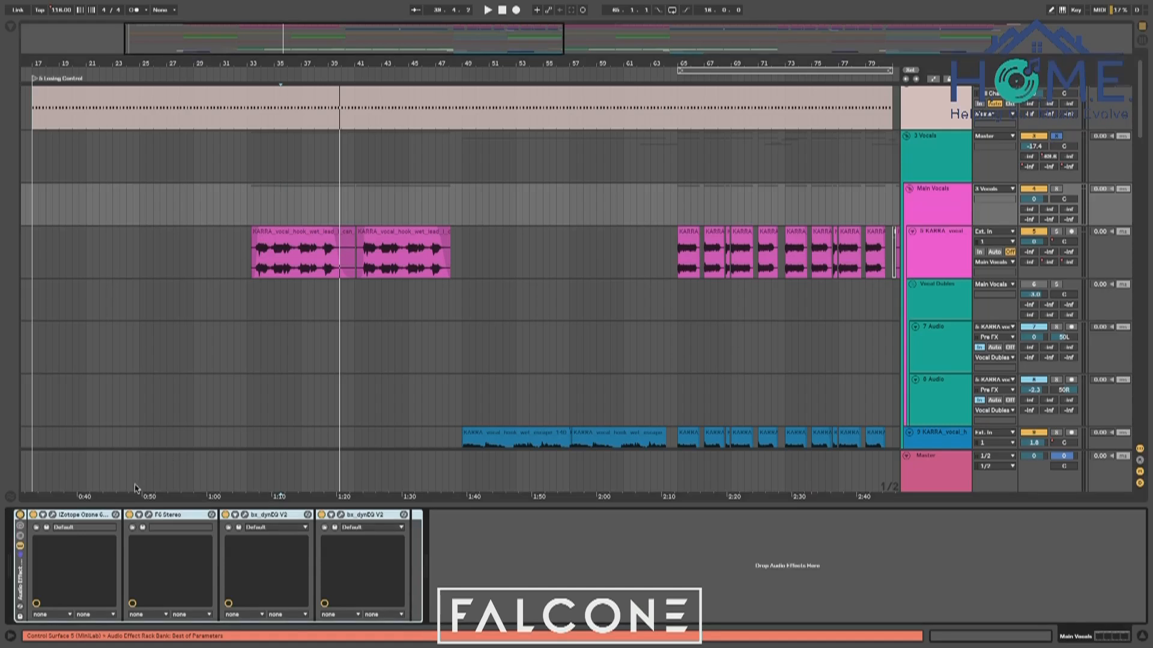
{"action": "left_click", "coordinate": [54, 515]}
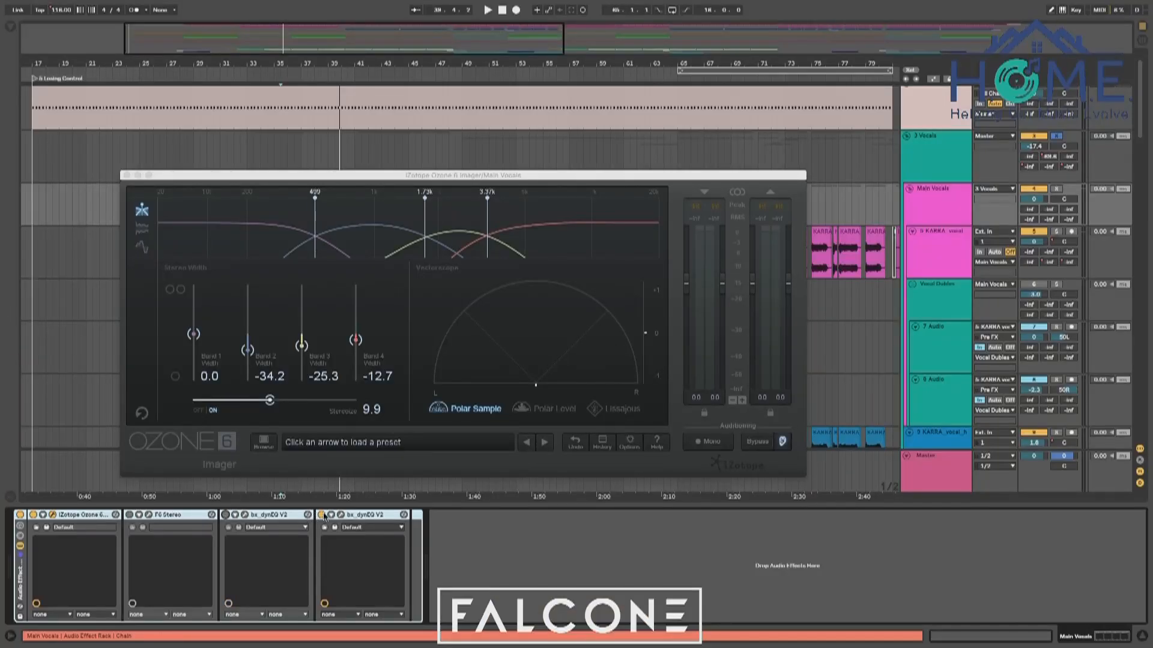
Play the main vocals through the Ozone 6 Imager to examine its stereo width bands, and close its window
{"action": "key", "text": "space"}
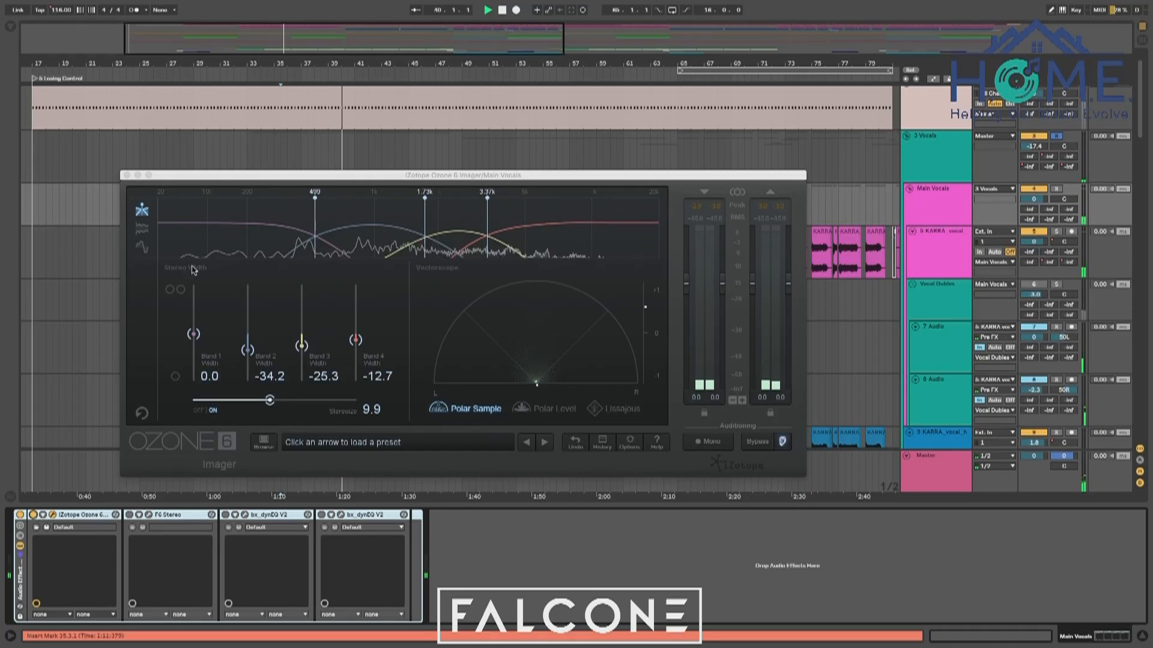
{"action": "left_click_drag", "start_coordinate": [192, 175], "coordinate": [193, 291]}
{"action": "left_click", "coordinate": [259, 196]}
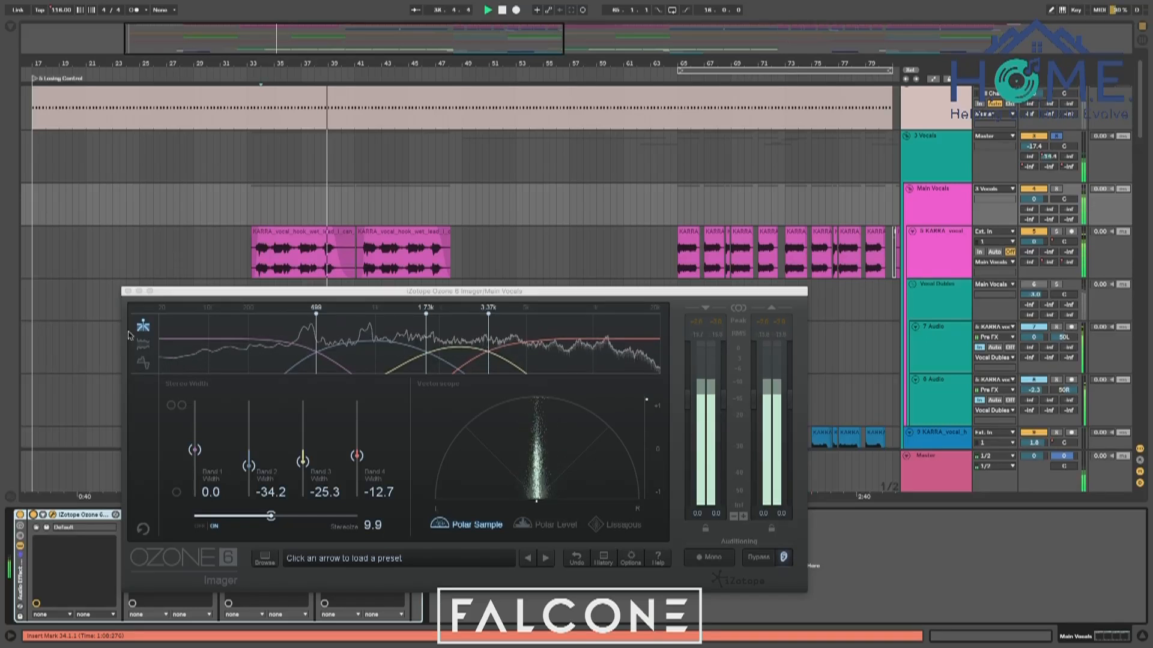
{"action": "key", "text": "space"}
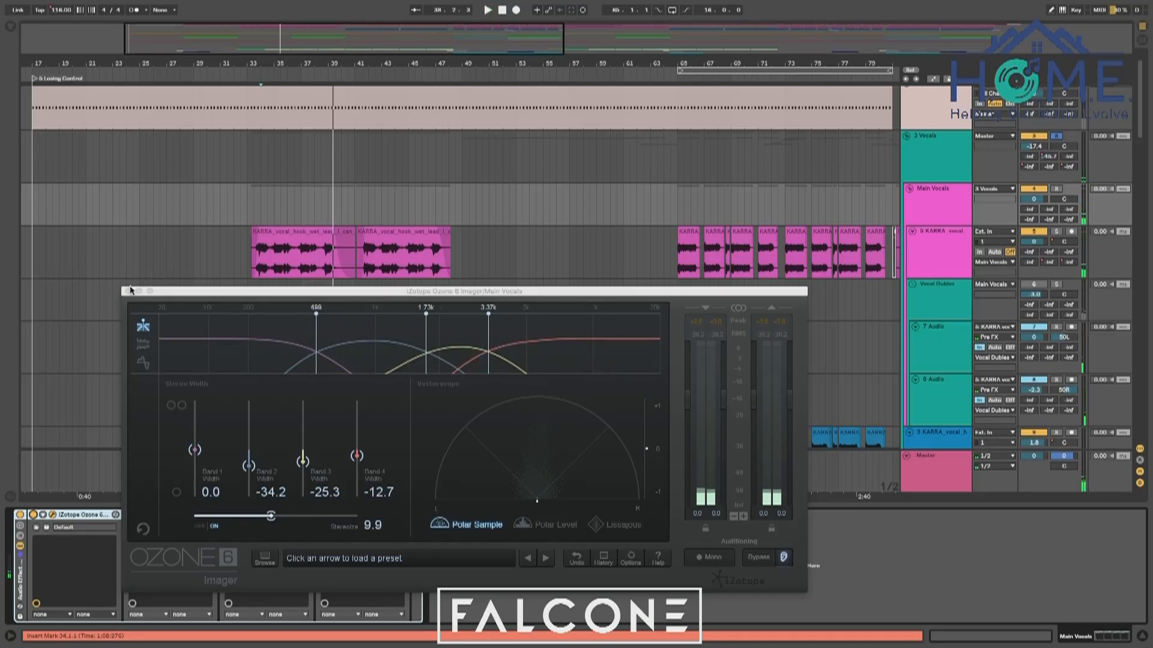
{"action": "left_click", "coordinate": [53, 515]}
{"action": "left_click", "coordinate": [129, 515]}
{"action": "left_click", "coordinate": [130, 515]}
{"action": "left_click", "coordinate": [53, 515]}
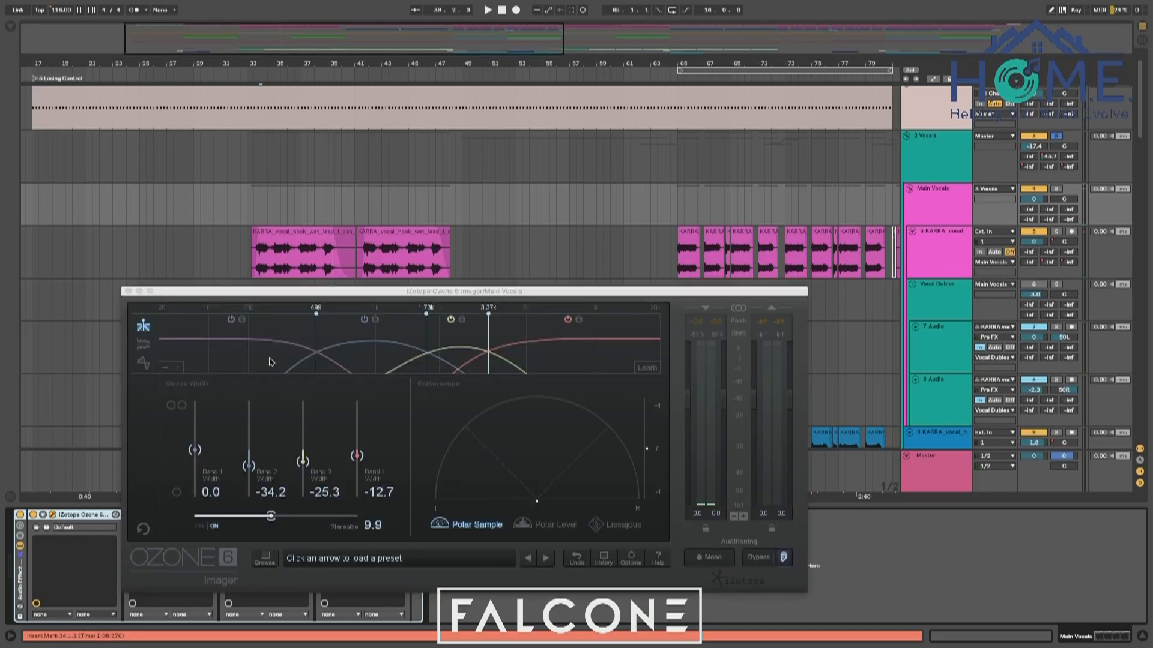
{"action": "left_click", "coordinate": [128, 292]}
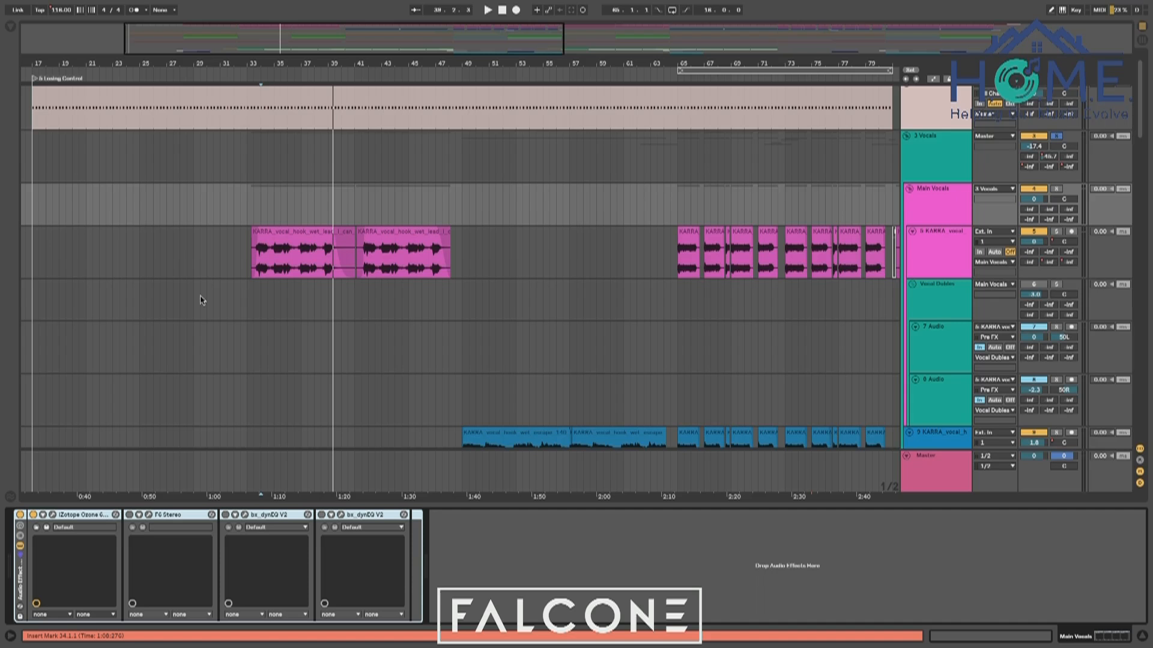
Enable and open the F6 Stereo equalizer on Main Vocals, and play the vocals from bar 33
{"action": "left_click", "coordinate": [249, 269]}
{"action": "left_click", "coordinate": [993, 206]}
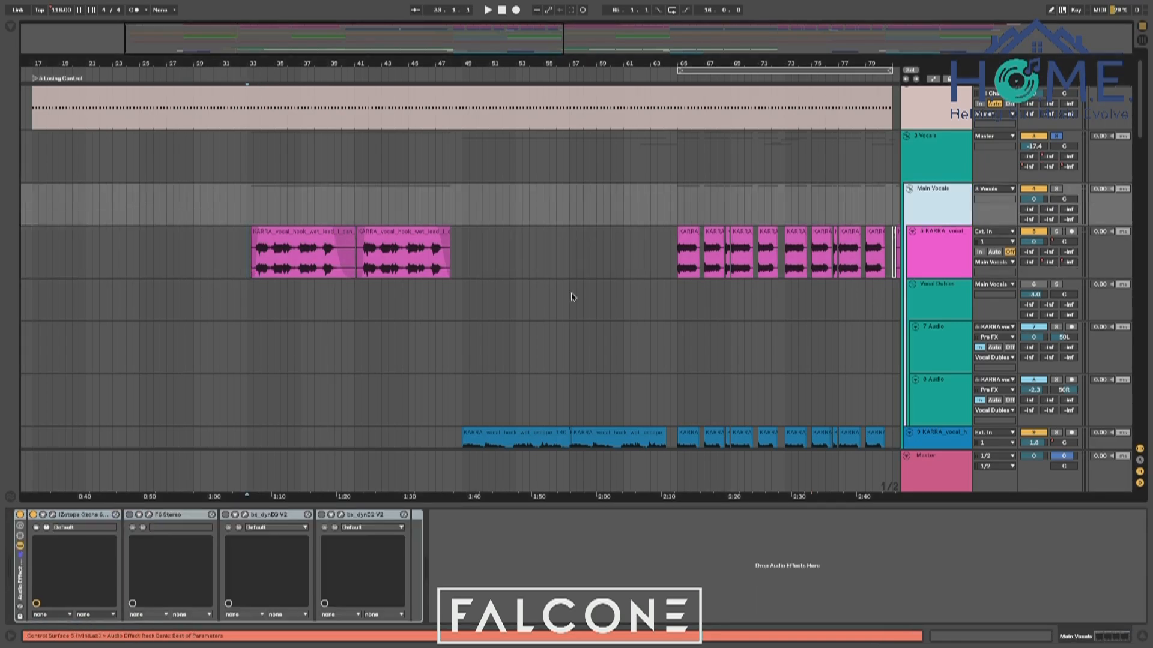
{"action": "left_click", "coordinate": [132, 527]}
{"action": "key", "text": "space"}
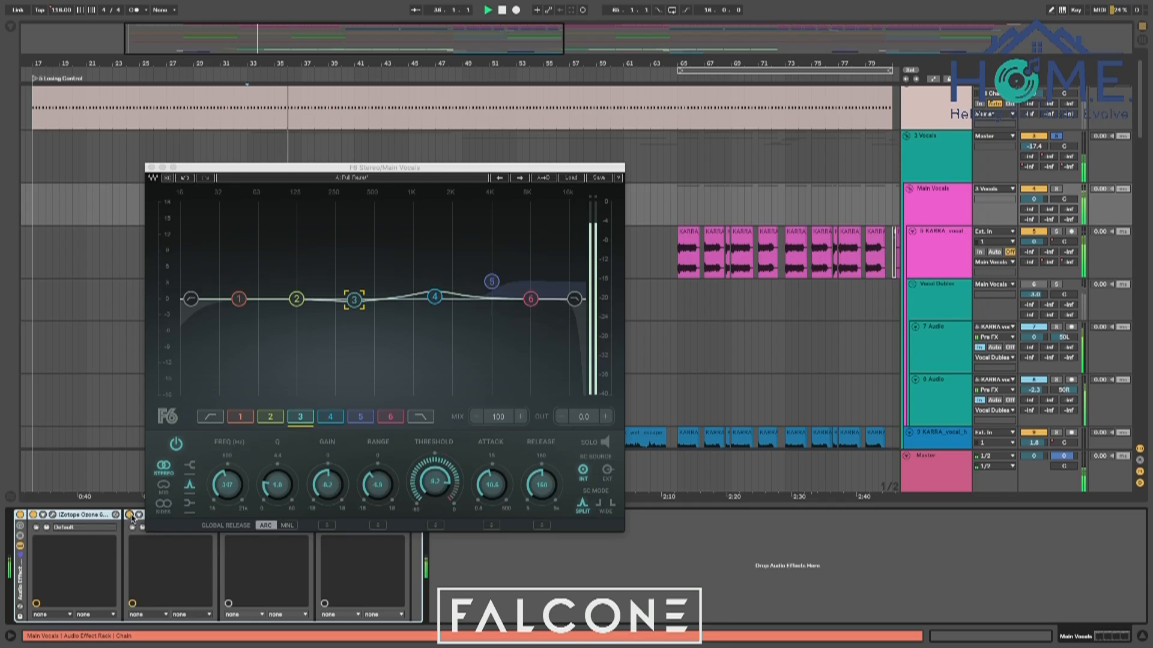
Examine F6 band 4 and compare the equalizer on and off during playback, leaving it enabled and its window closed
{"action": "left_click", "coordinate": [434, 297]}
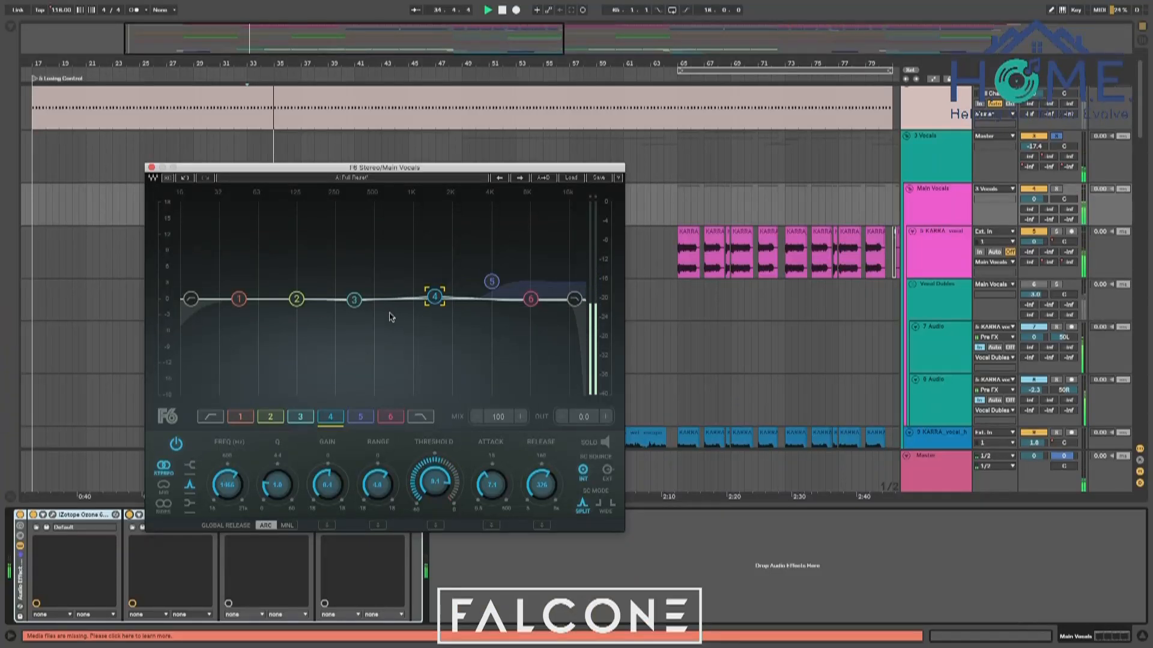
{"action": "left_click", "coordinate": [130, 520]}
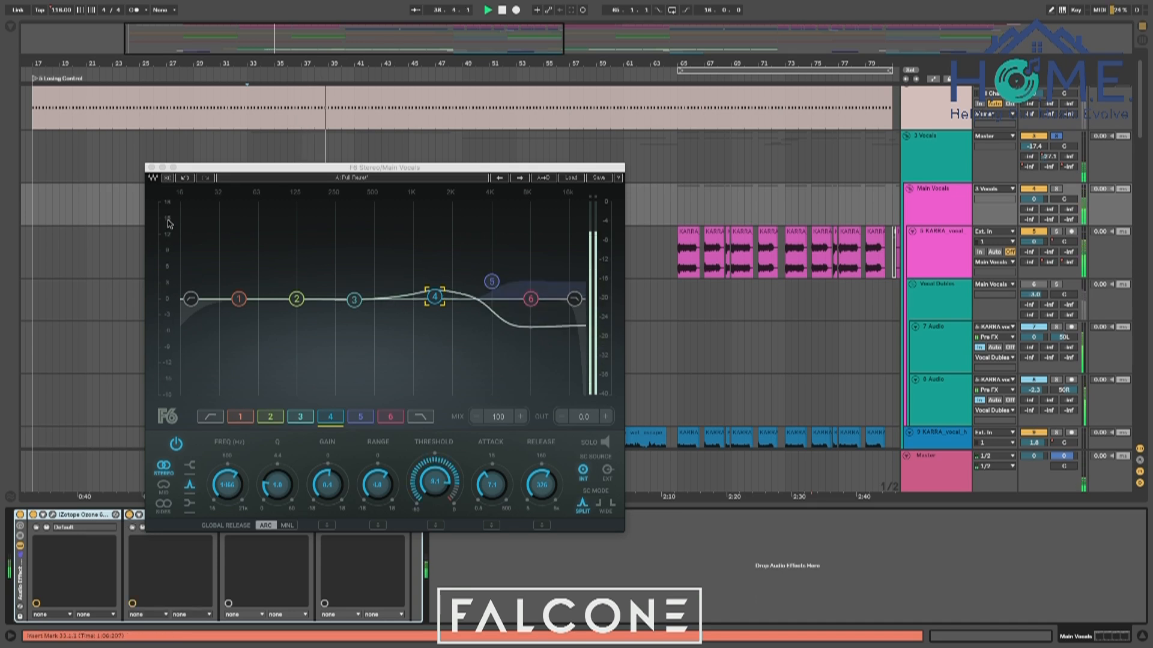
{"action": "key", "text": "space"}
{"action": "left_click", "coordinate": [152, 168]}
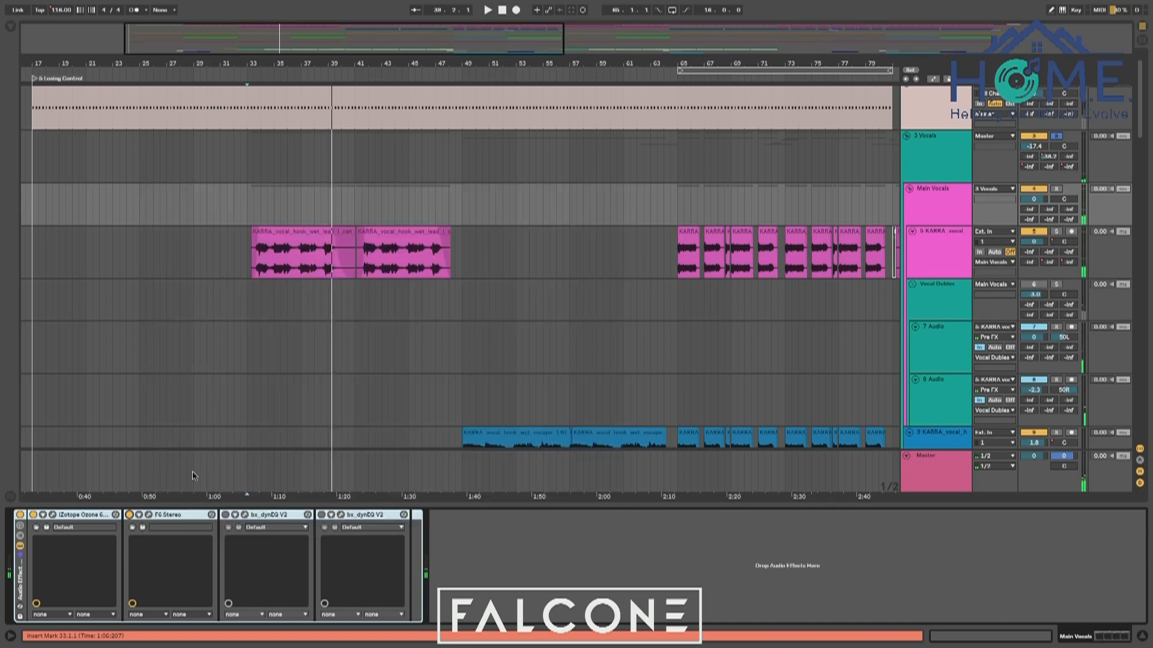
Enable the first bx_dynEQ V2 on Main Vocals, open its window clear of the vocal clips, and play the vocals
{"action": "left_click", "coordinate": [252, 517]}
{"action": "left_click", "coordinate": [244, 515]}
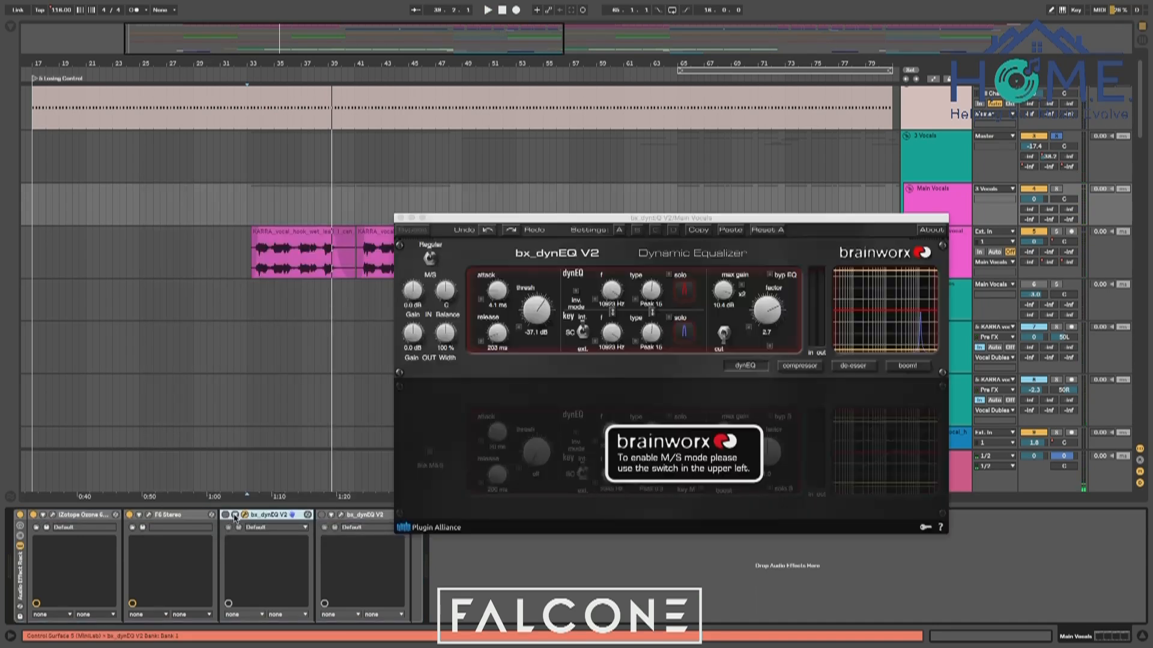
{"action": "left_click_drag", "start_coordinate": [453, 224], "coordinate": [570, 222]}
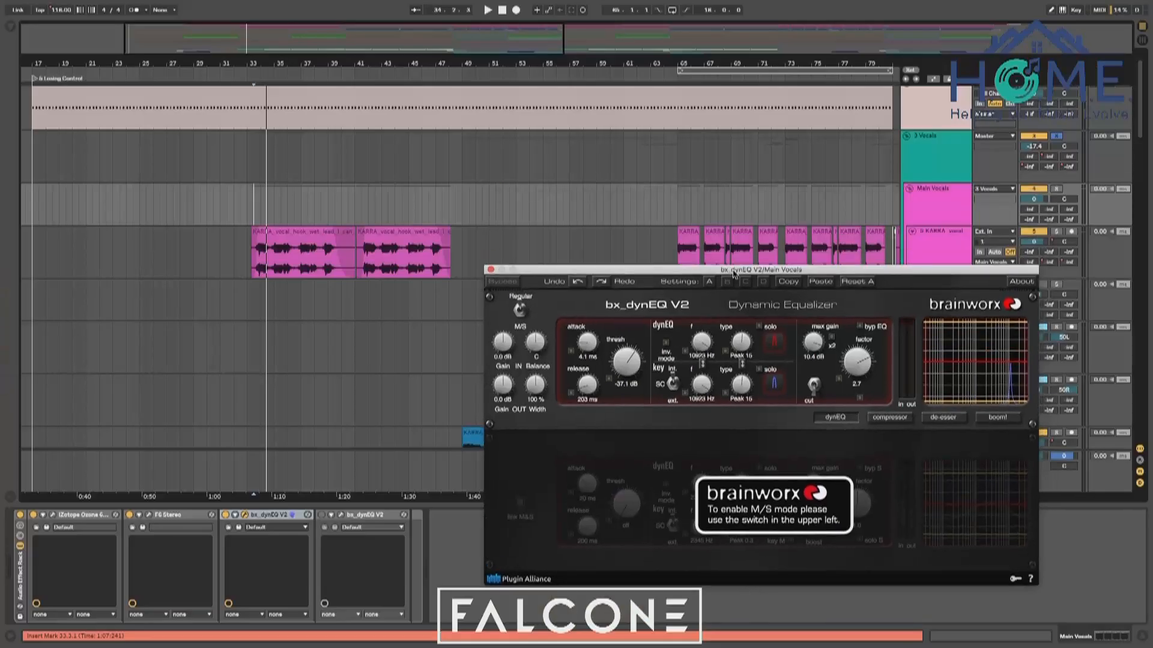
{"action": "left_click_drag", "start_coordinate": [734, 274], "coordinate": [734, 280]}
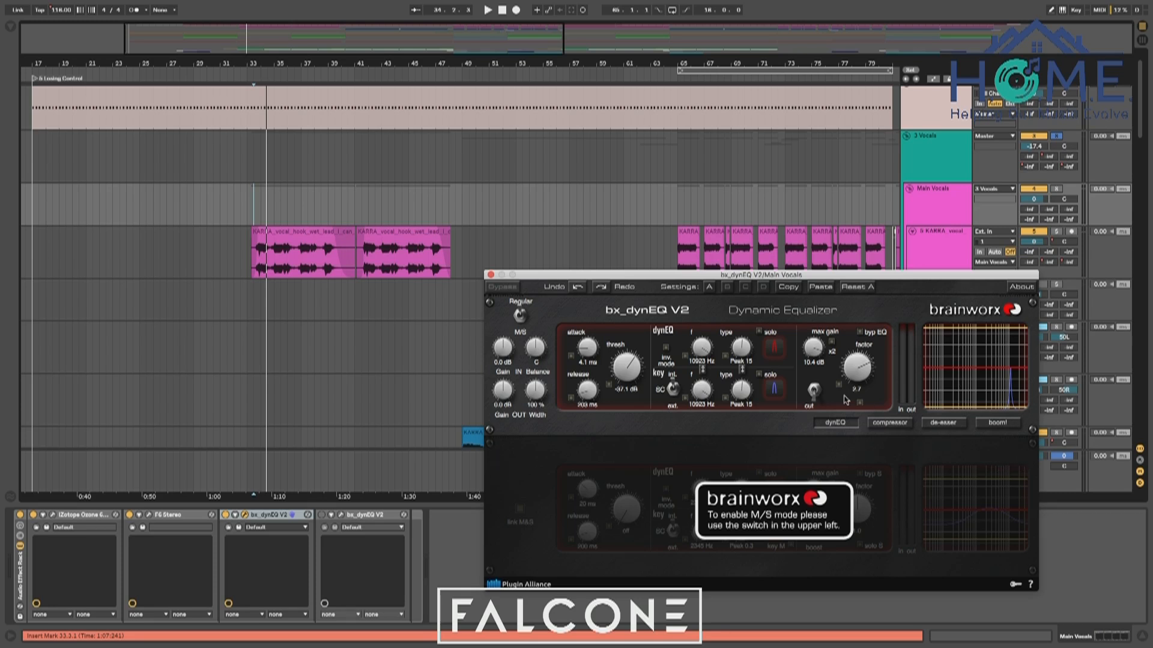
{"action": "key", "text": "space"}
Solo the bx_dynEQ V2 key filter and widen the linked dynEQ and key filter types to Peak 3
{"action": "left_click", "coordinate": [758, 375]}
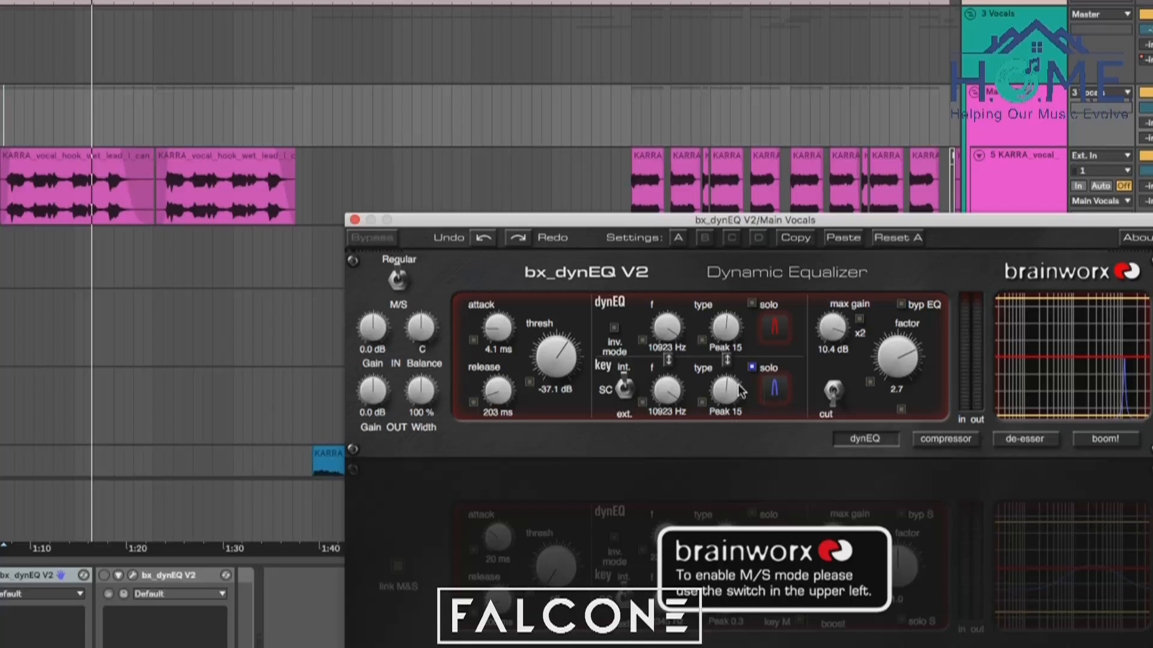
{"action": "left_click_drag", "start_coordinate": [950, 223], "coordinate": [750, 96]}
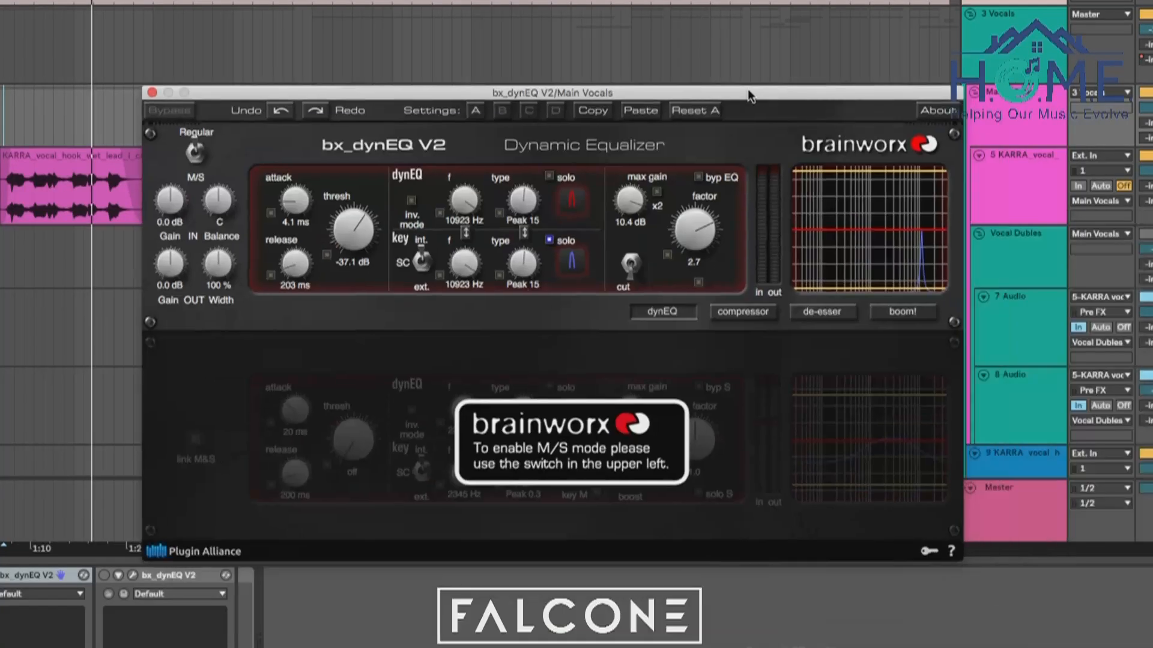
{"action": "mouse_move", "coordinate": [528, 261]}
{"action": "left_click_drag", "start_coordinate": [529, 268], "coordinate": [527, 271]}
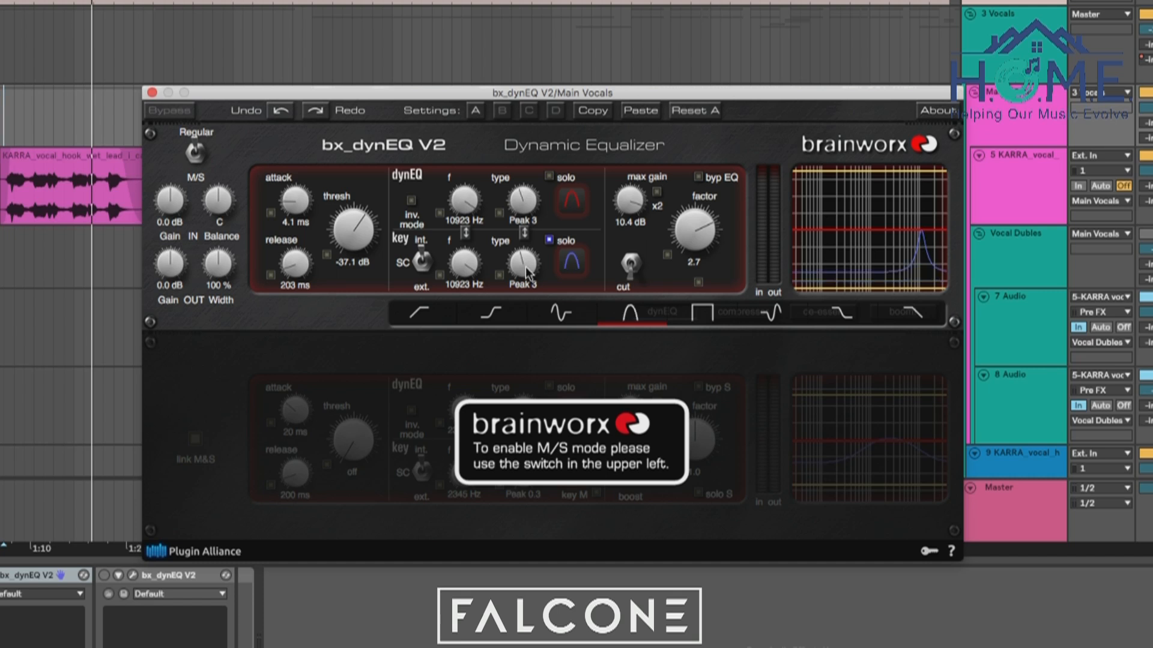
Narrow the linked dynEQ and key filter types to Peak 15 and audition the soloed band
{"action": "left_click_drag", "start_coordinate": [525, 266], "coordinate": [528, 260]}
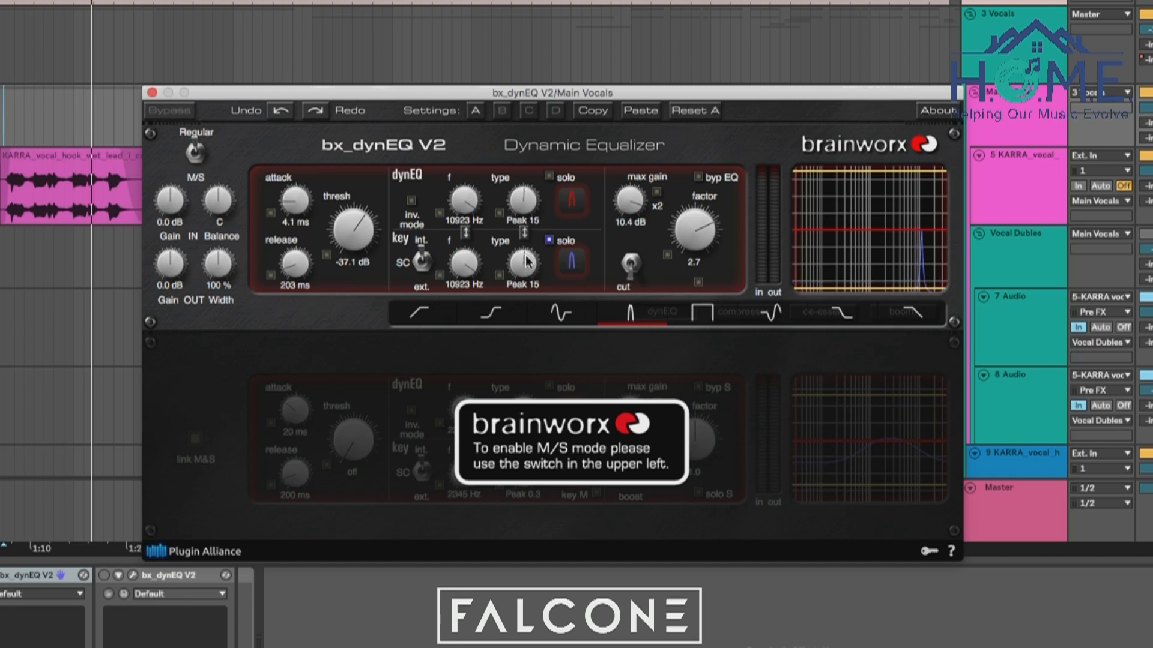
{"action": "key", "text": "space"}
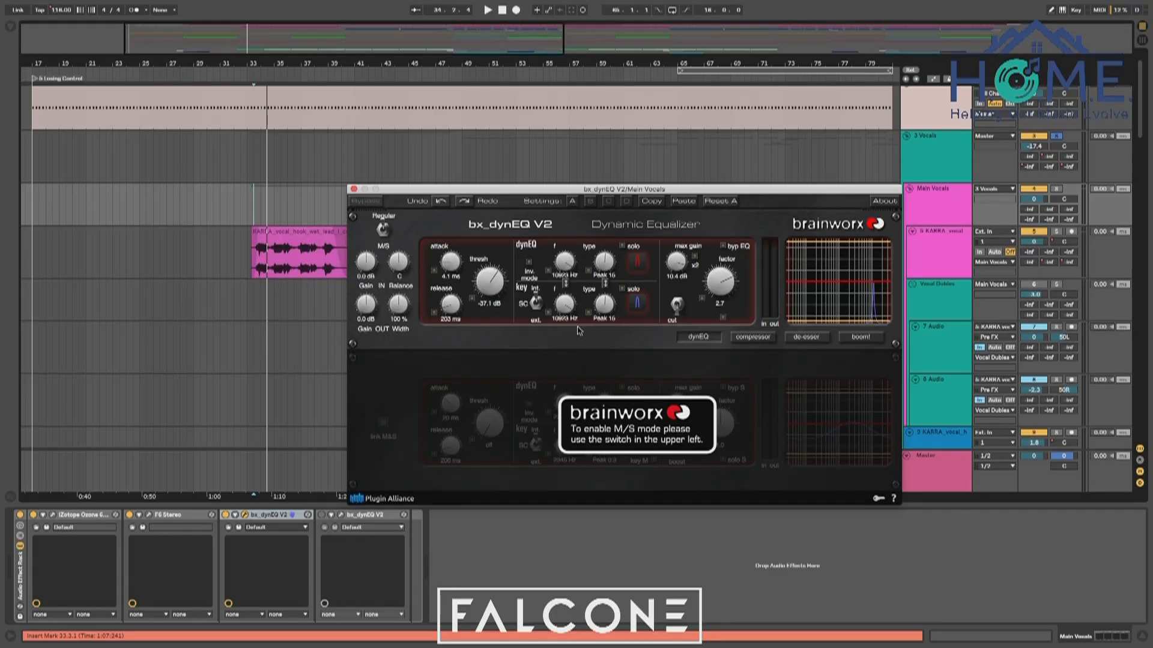
Enable the second bx_dynEQ V2 on Main Vocals, replace the first one's window with it, clear of the vocal clips, and play the vocals
{"action": "left_click", "coordinate": [323, 515]}
{"action": "key", "text": "space"}
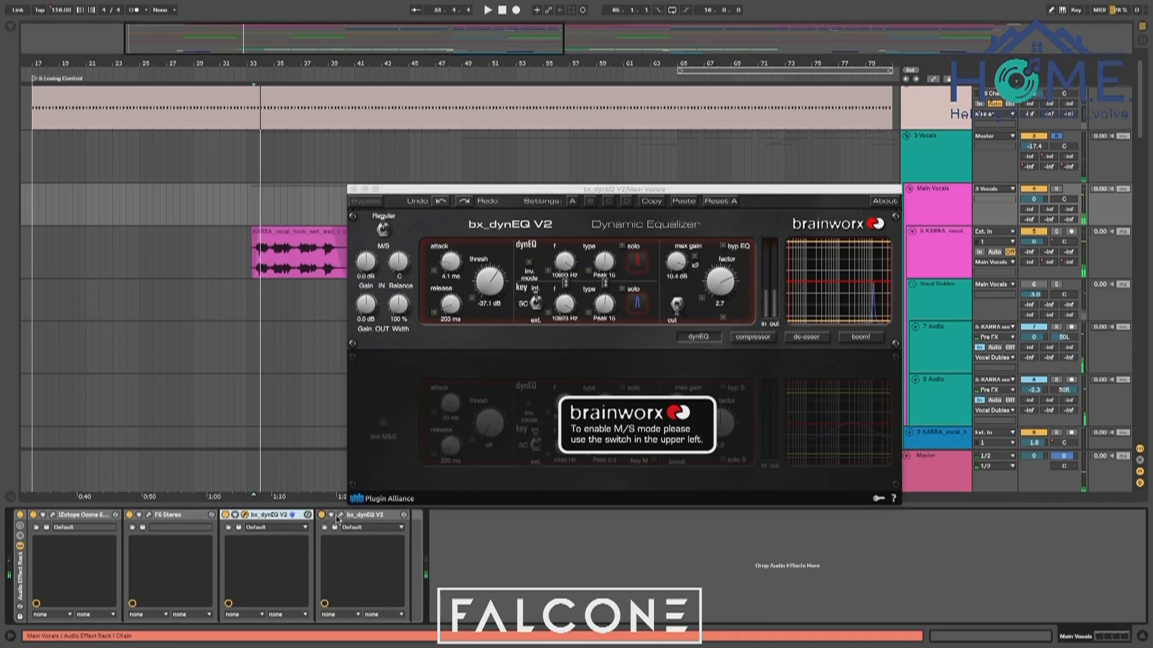
{"action": "left_click", "coordinate": [340, 515]}
{"action": "left_click", "coordinate": [745, 191]}
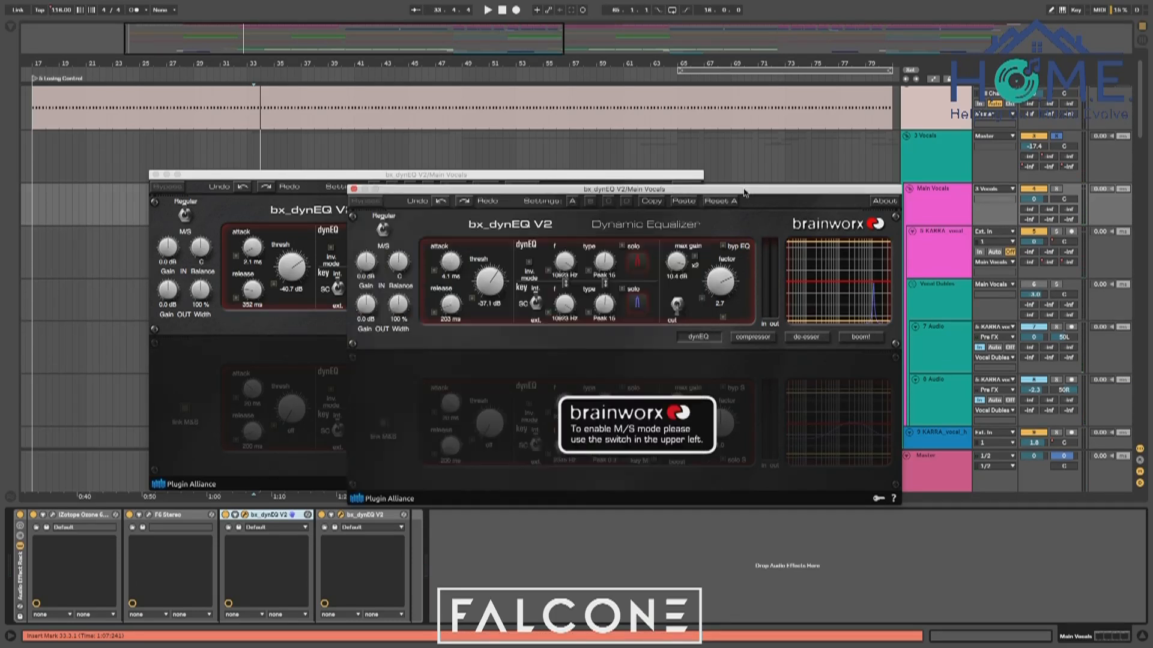
{"action": "left_click", "coordinate": [354, 190]}
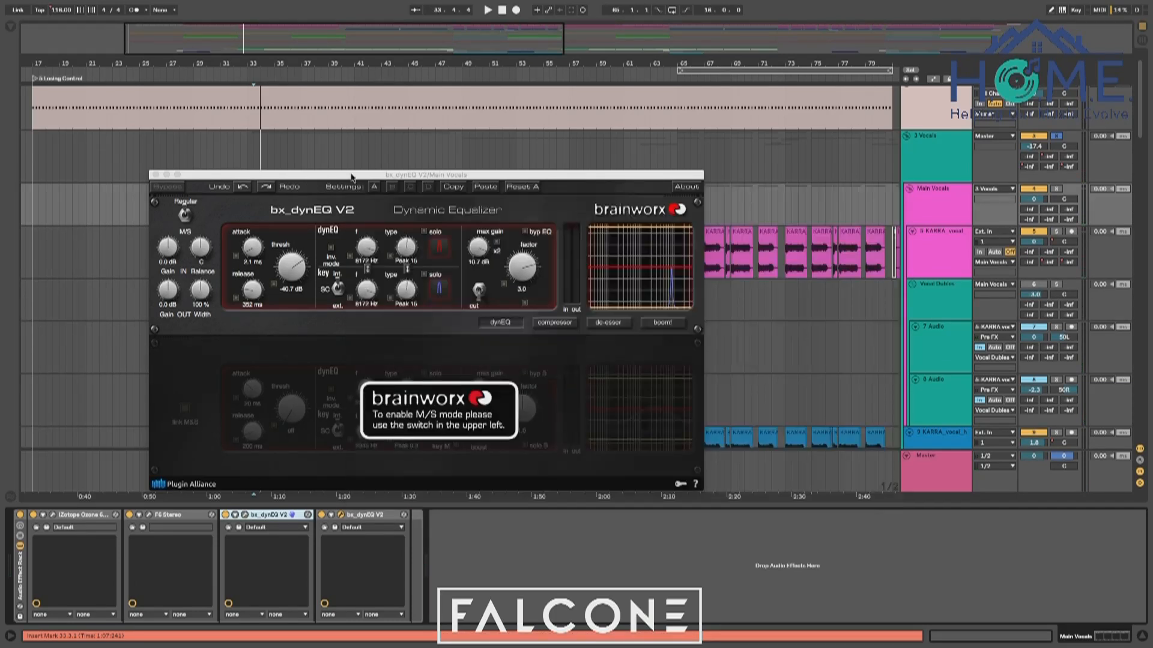
{"action": "left_click_drag", "start_coordinate": [351, 176], "coordinate": [626, 130]}
{"action": "key", "text": "space"}
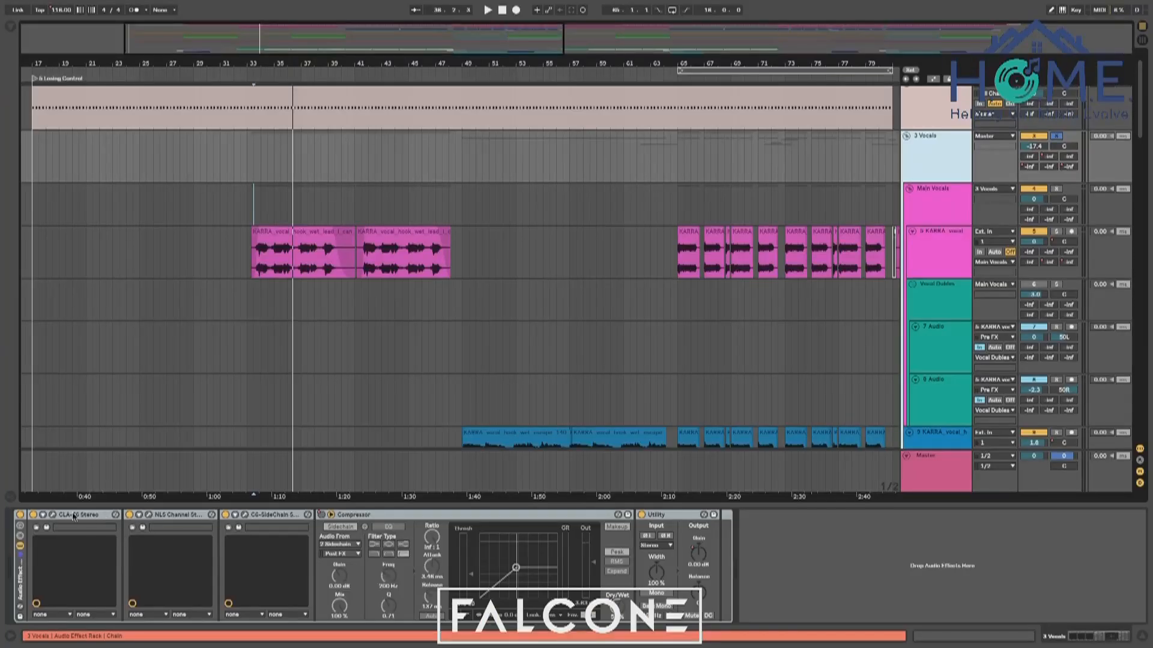
Open the CLA-76 Stereo compressor on the 3 Vocals group
{"action": "left_click", "coordinate": [53, 516]}
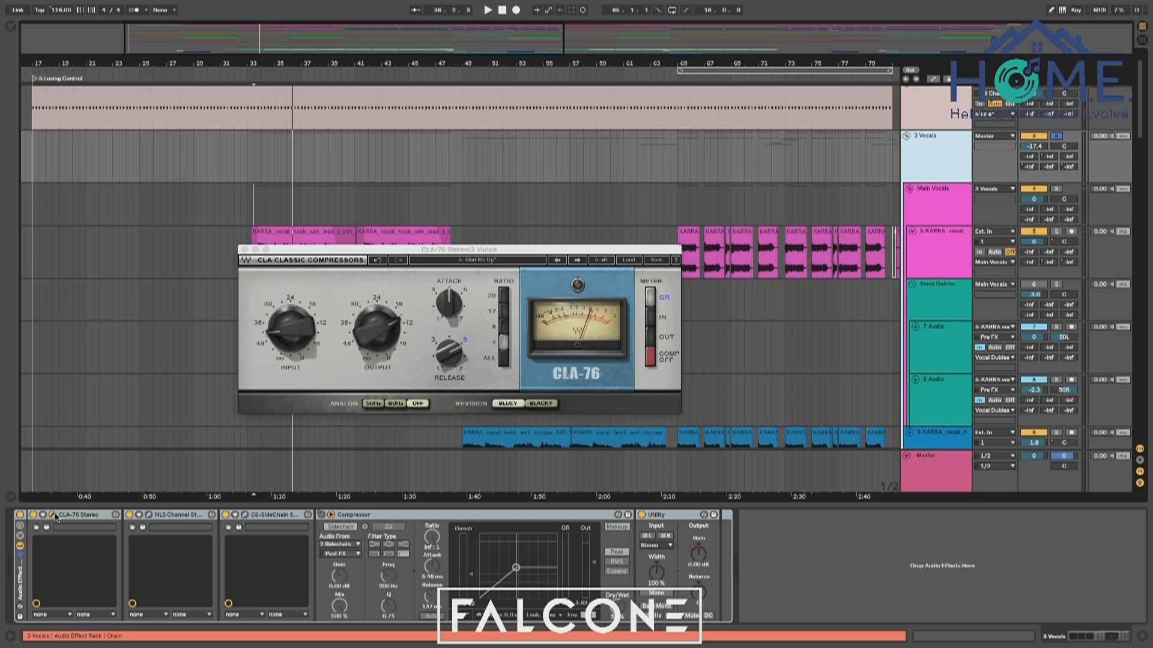
{"action": "left_click", "coordinate": [54, 516]}
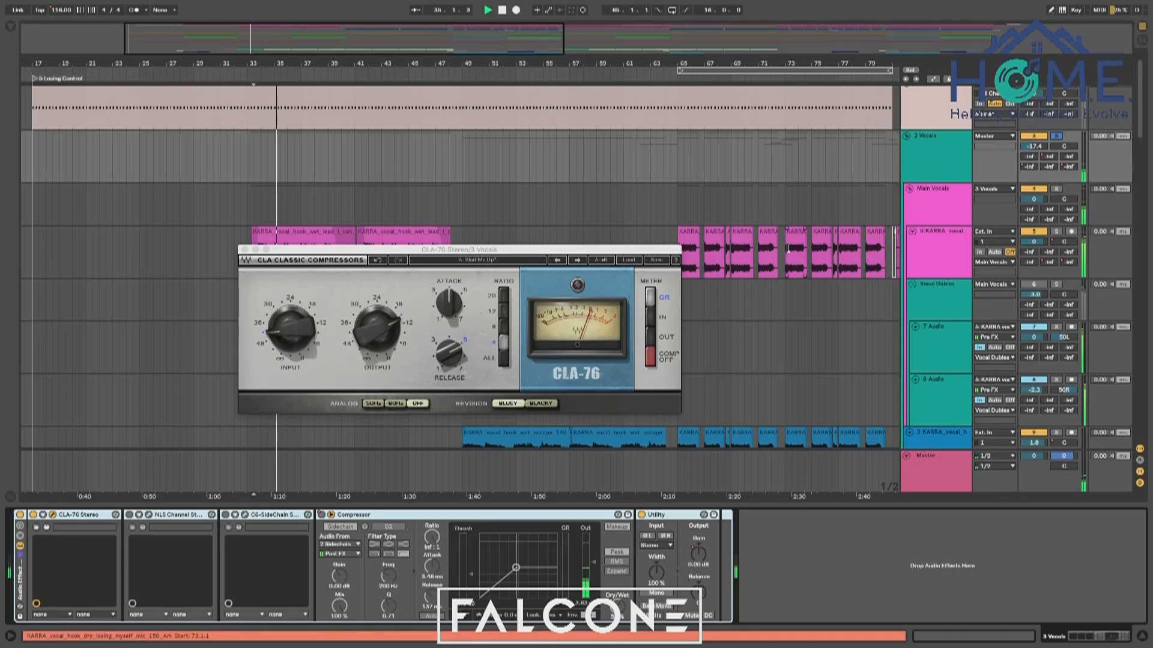
Reopen the second bx_dynEQ V2 on Main Vocals to check its key filter solo, and close its window
{"action": "left_click", "coordinate": [934, 261]}
{"action": "left_click", "coordinate": [949, 208]}
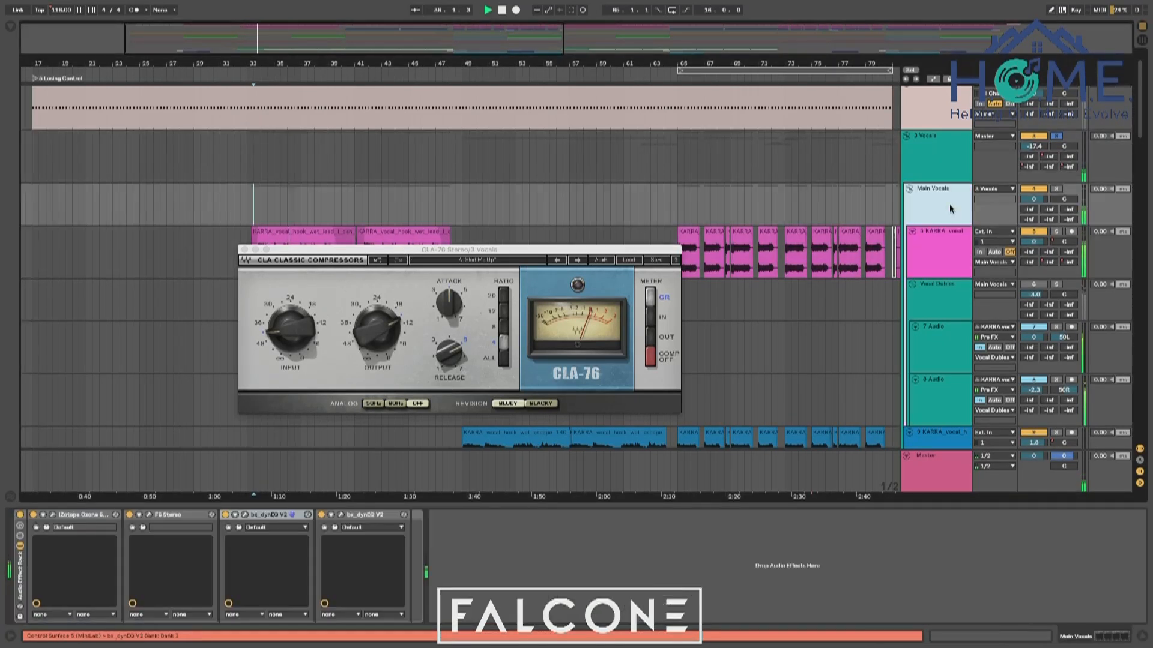
{"action": "left_click", "coordinate": [343, 516]}
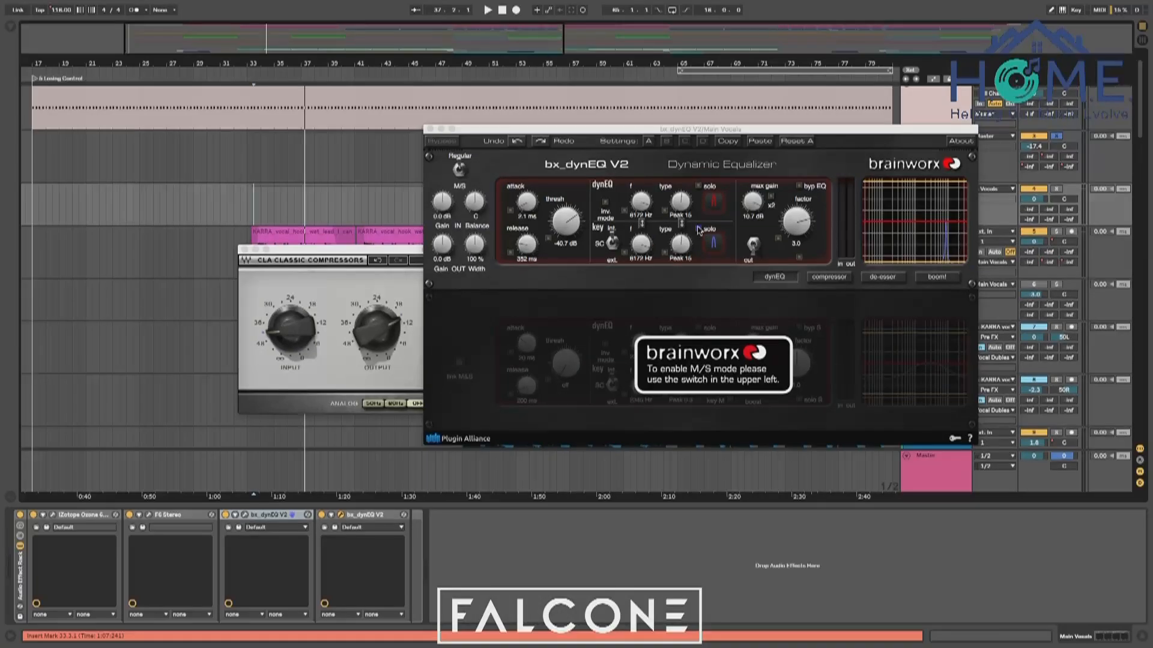
{"action": "left_click", "coordinate": [177, 31]}
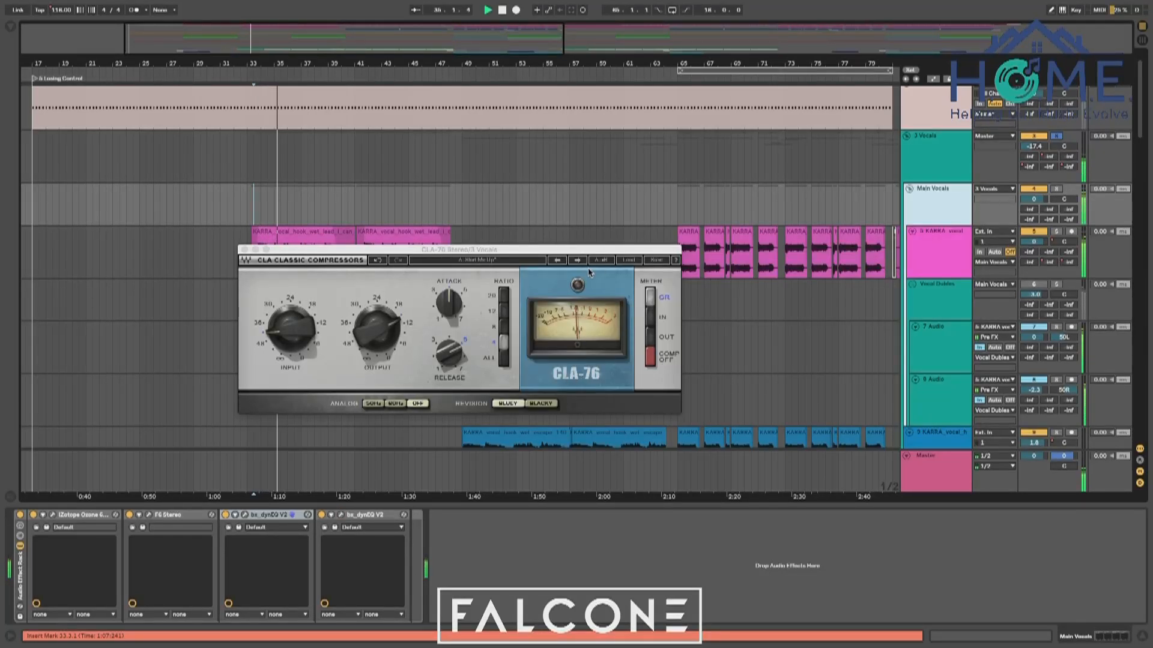
Examine the CLA-76 on 3 Vocals and compare the NLS Channel on and off during playback, leaving it enabled
{"action": "left_click", "coordinate": [917, 152]}
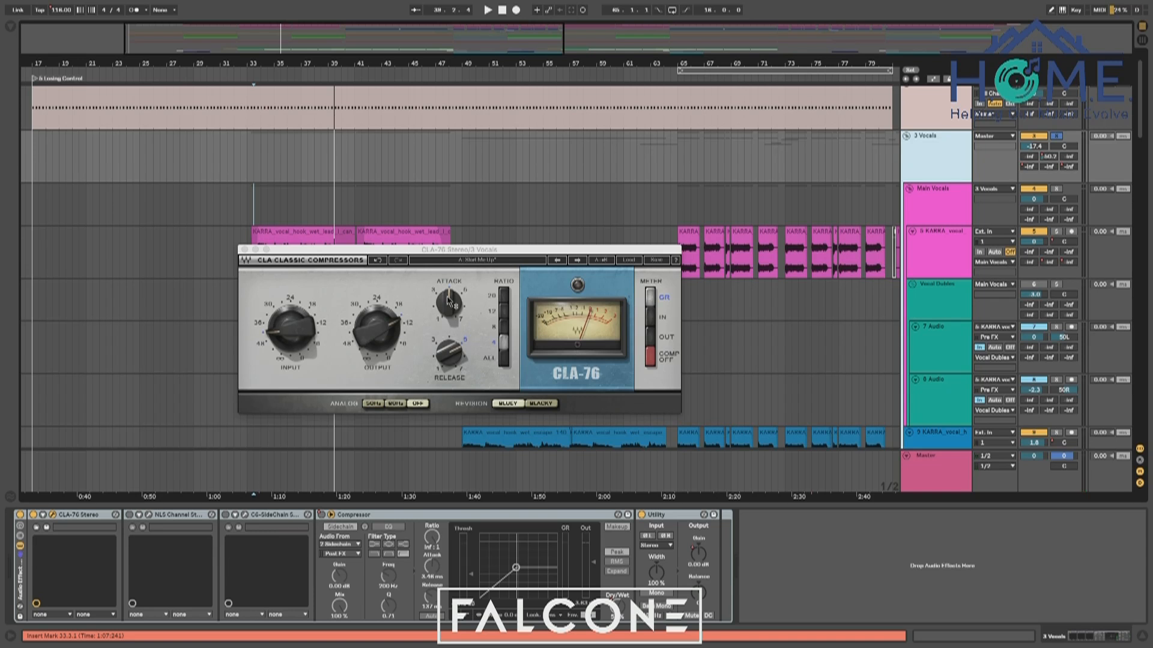
{"action": "mouse_move", "coordinate": [448, 297]}
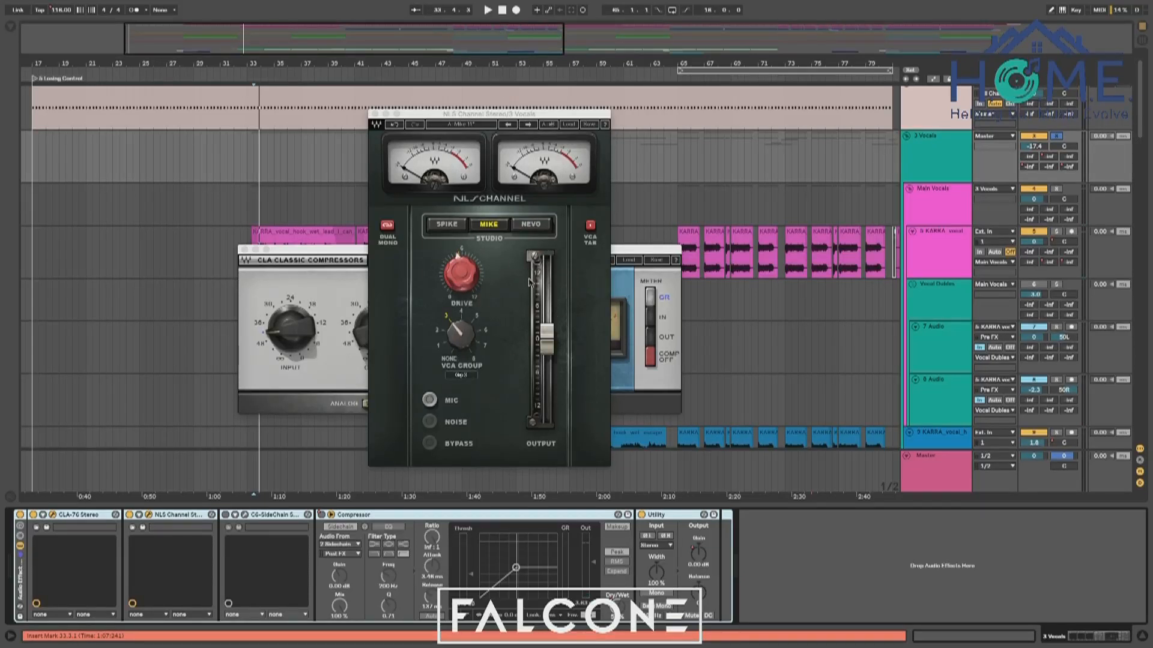
{"action": "key", "text": "space"}
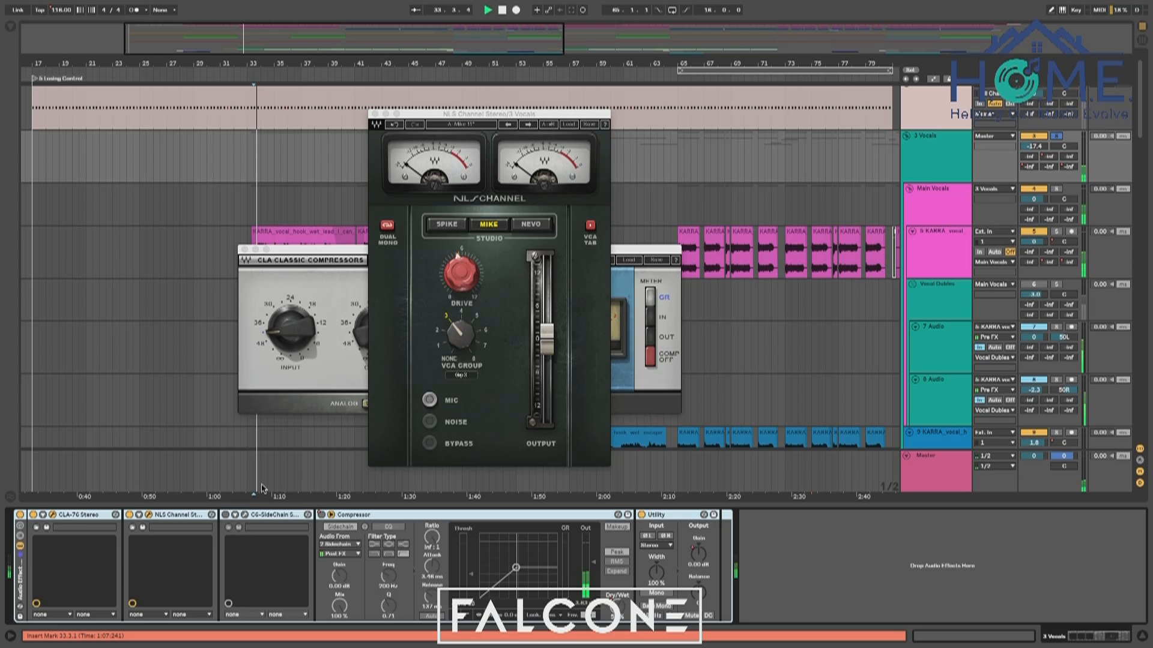
{"action": "left_click", "coordinate": [129, 515]}
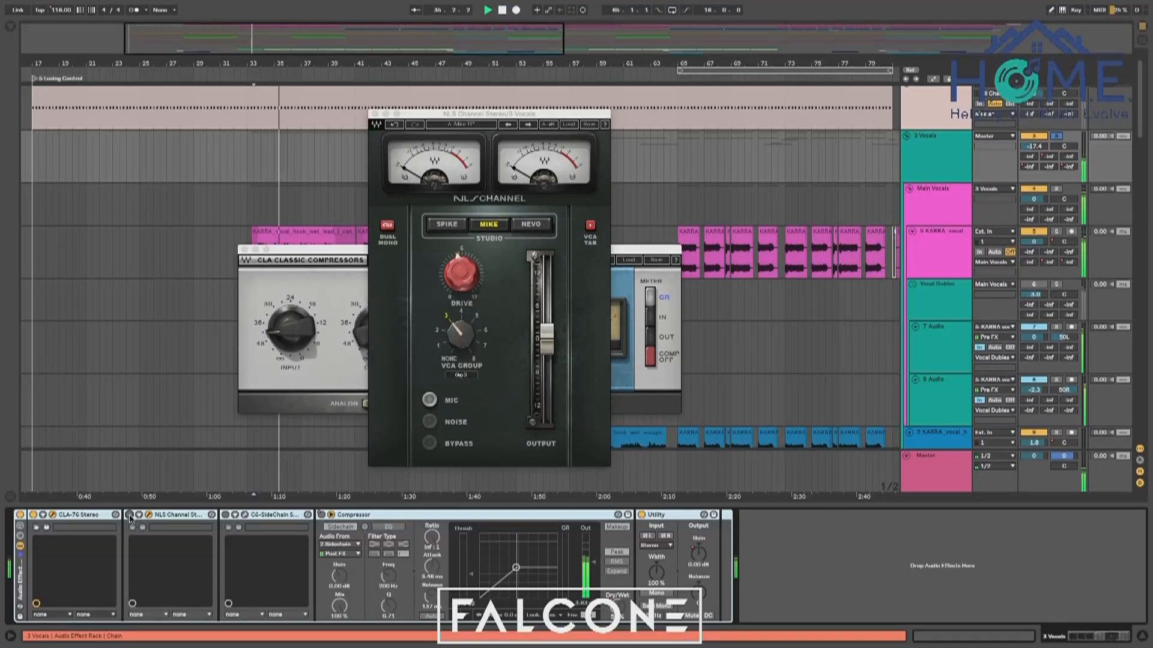
{"action": "left_click", "coordinate": [129, 515]}
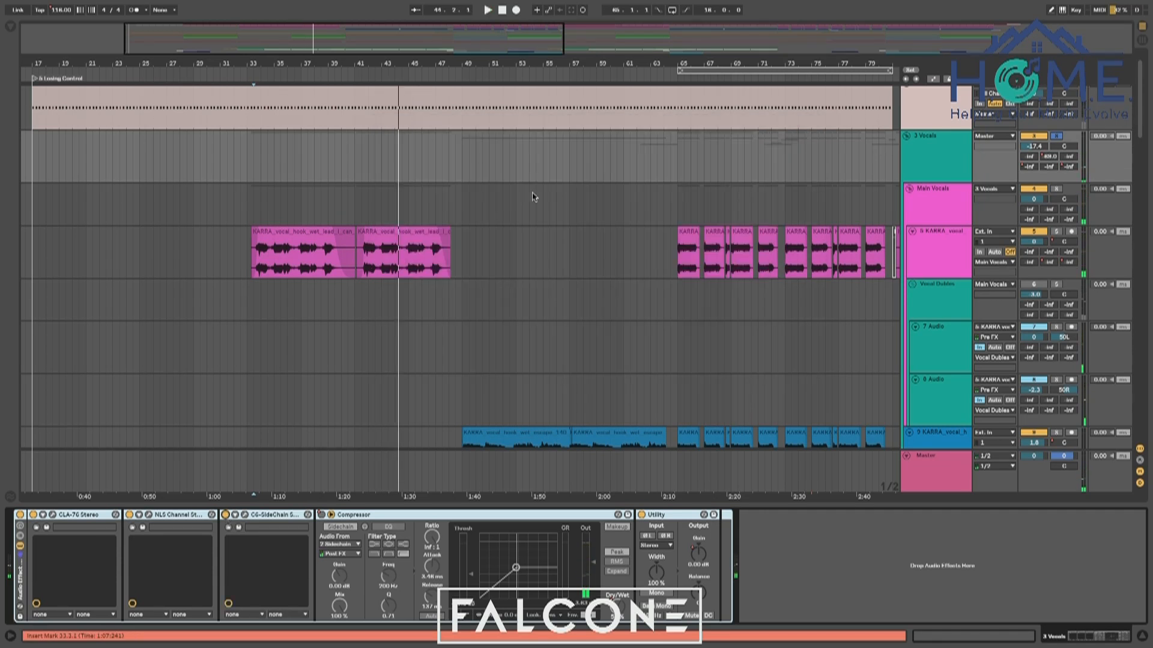
Play the vocals from bar 33 and set the range of C6-SideChain band 4 to -15 on the 3 Vocals group
{"action": "left_click", "coordinate": [249, 169]}
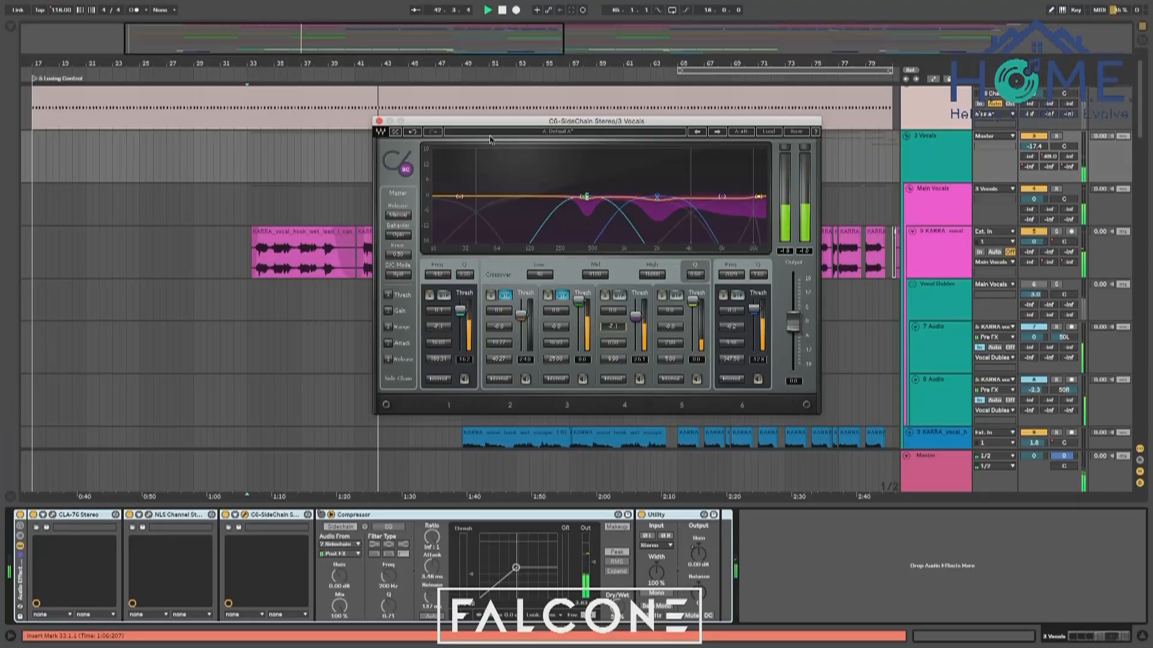
{"action": "type", "text": "-15"}
{"action": "key", "text": "Return"}
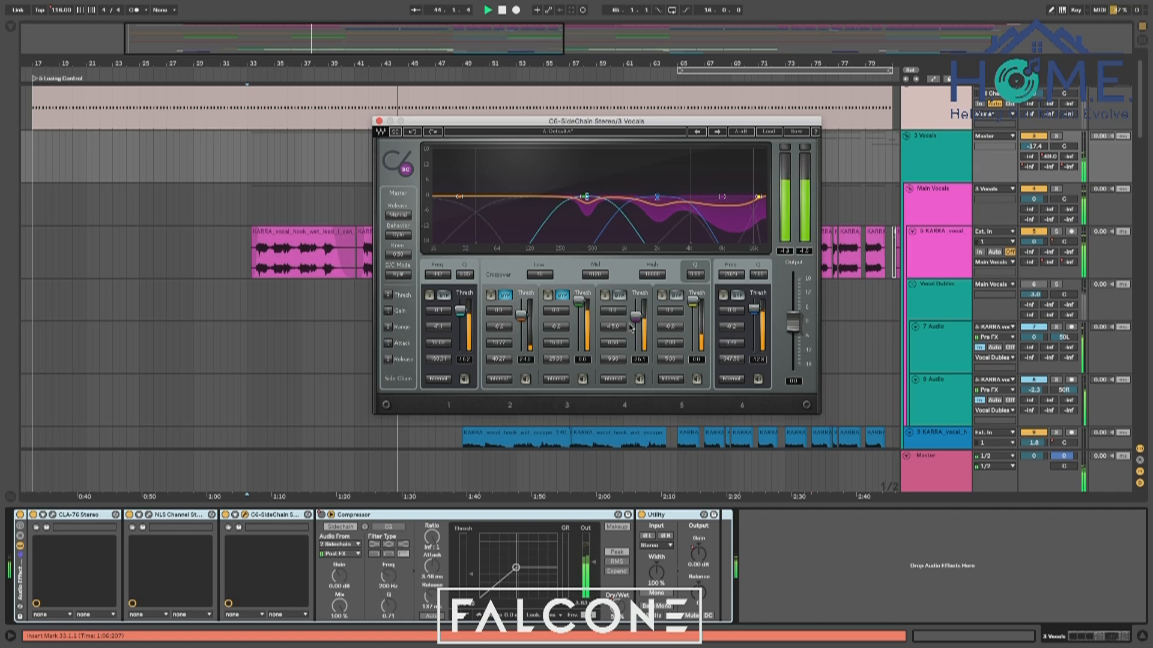
{"action": "left_click", "coordinate": [618, 294]}
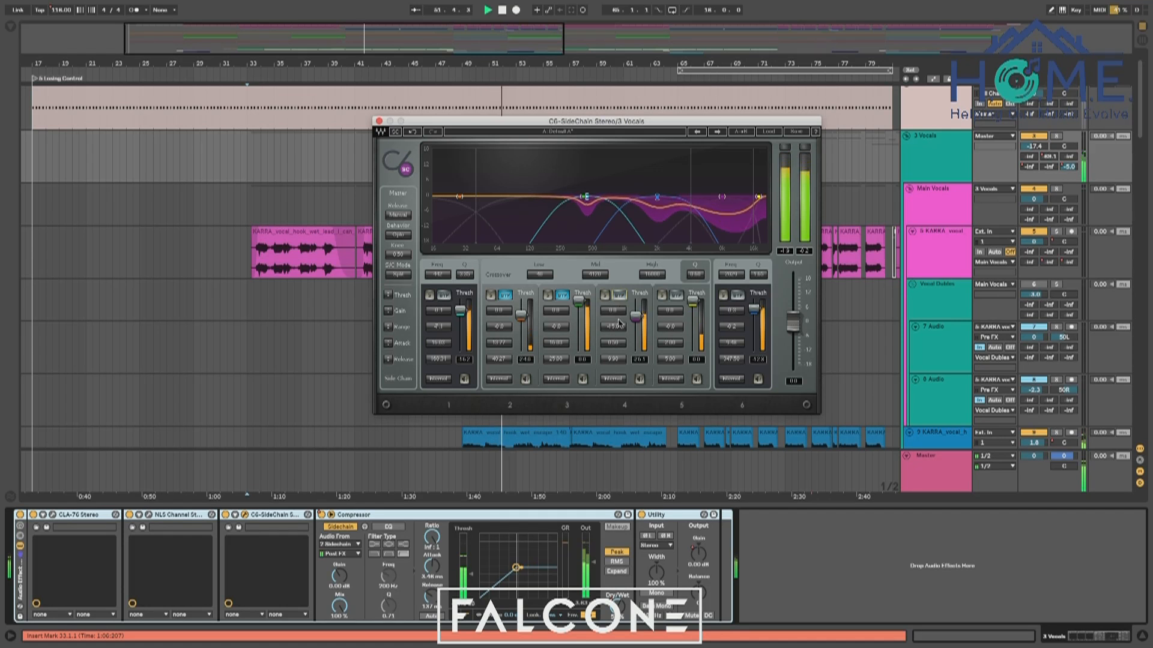
{"action": "mouse_move", "coordinate": [615, 330]}
{"action": "left_mouse_down"}
{"action": "mouse_move", "coordinate": [615, 294]}
{"action": "mouse_move", "coordinate": [627, 329]}
{"action": "left_mouse_up"}
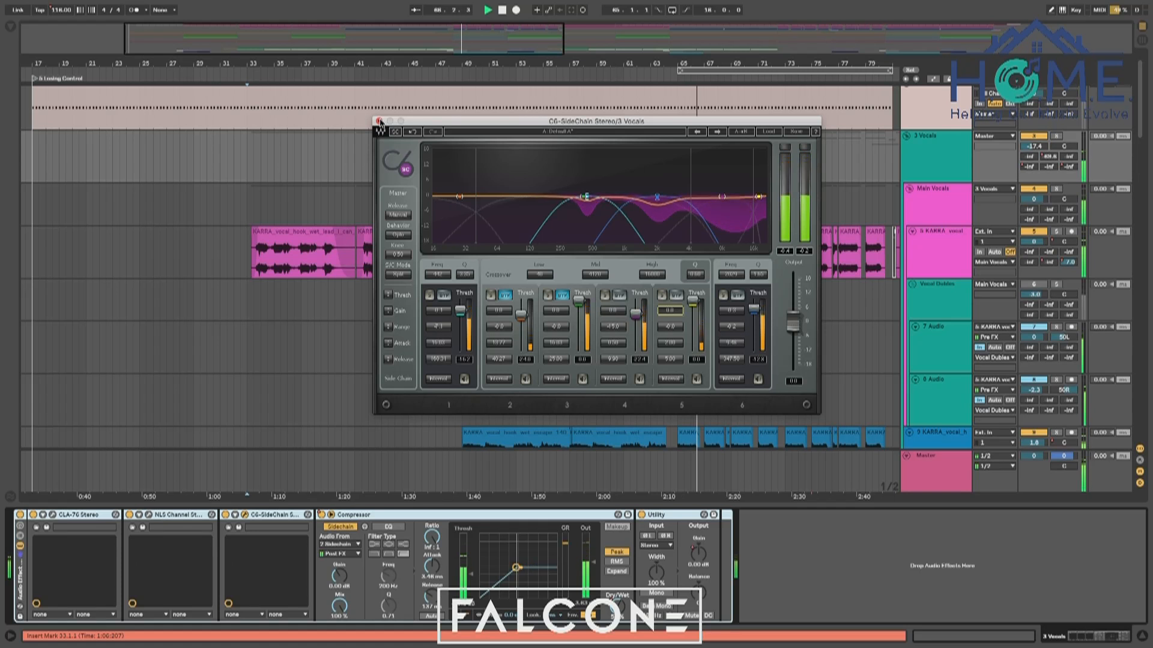
Compare C6 band 4 bypassed and active during playback, leaving the band active
{"action": "key", "text": "space"}
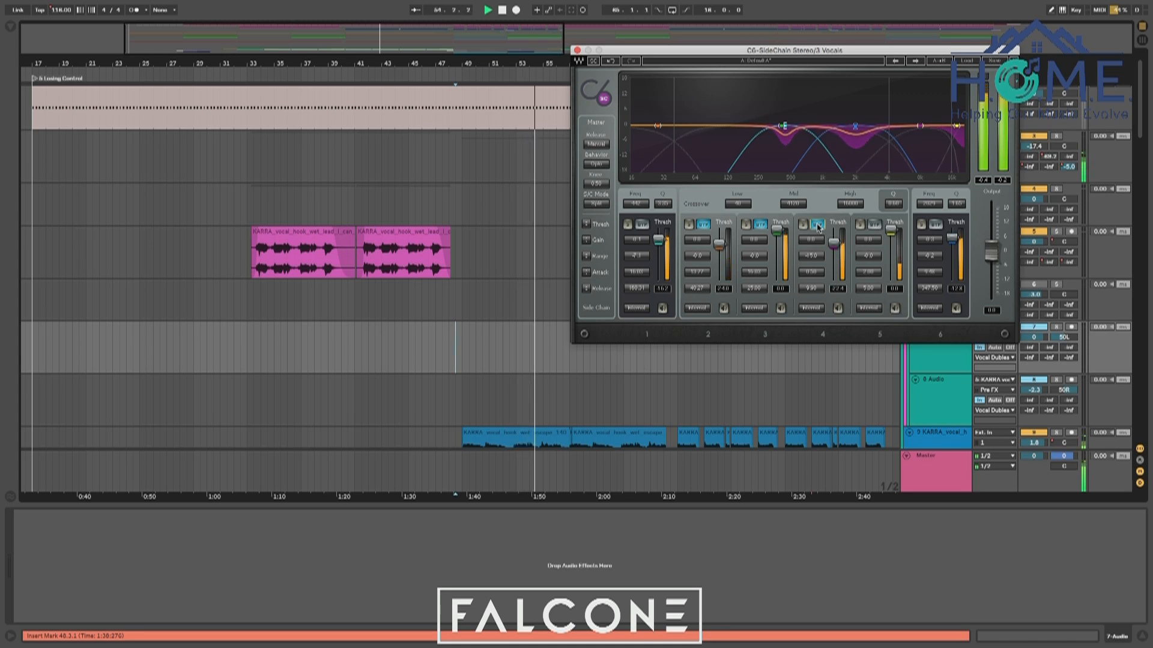
{"action": "left_click", "coordinate": [818, 224]}
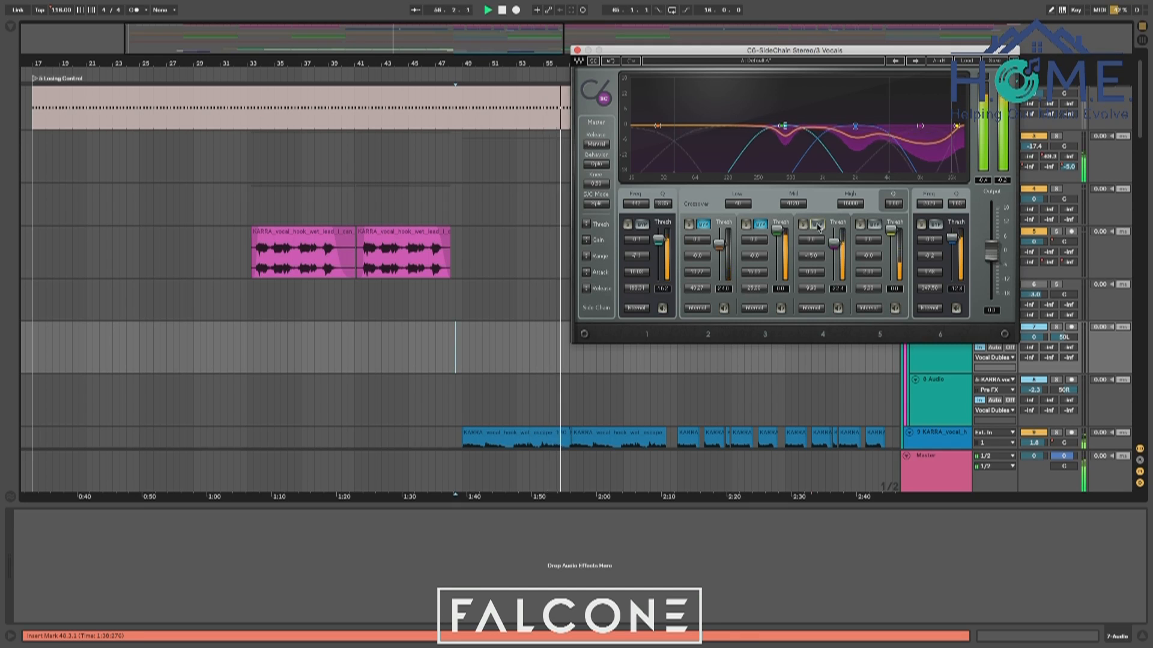
{"action": "left_click", "coordinate": [818, 224]}
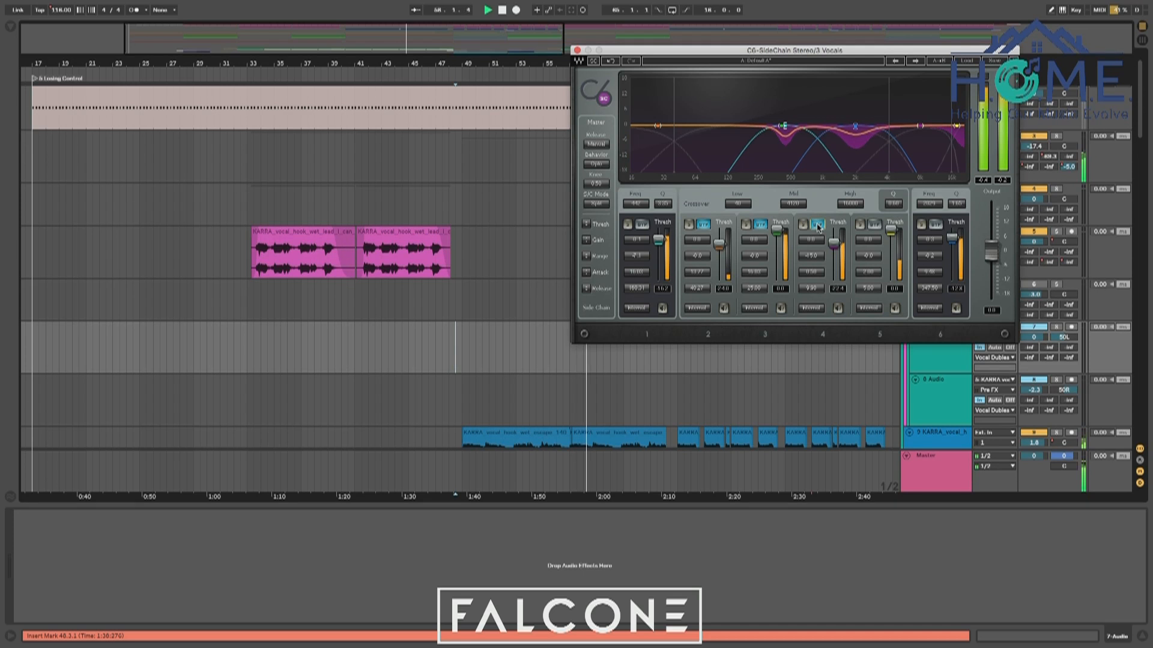
{"action": "left_click", "coordinate": [818, 224]}
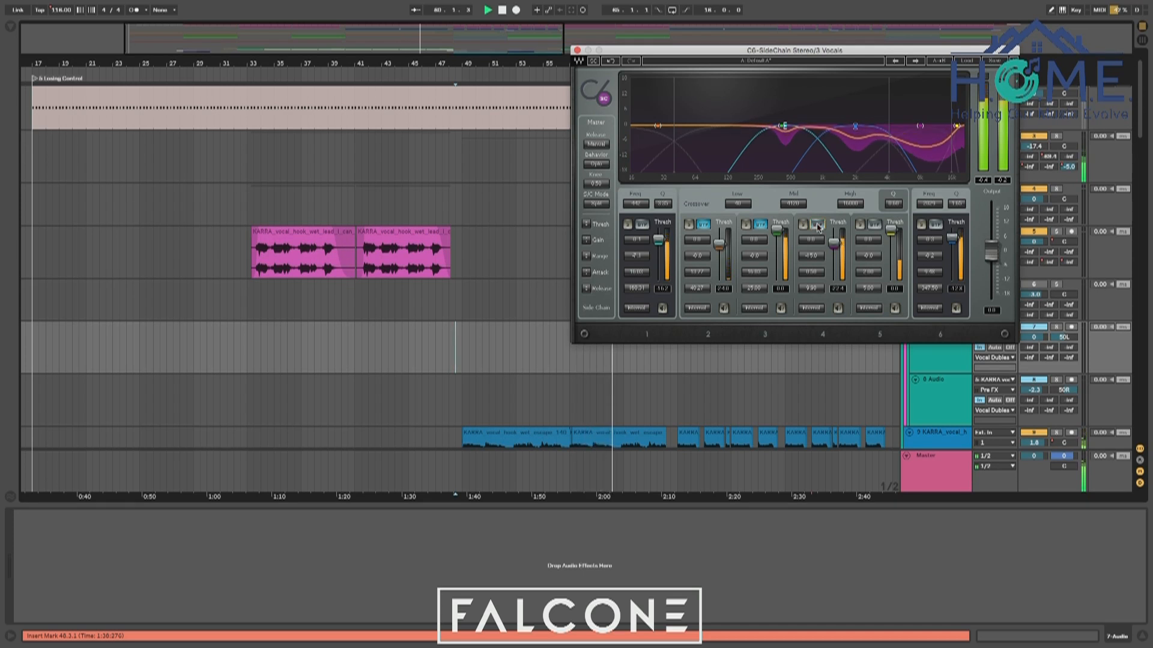
Raise the gain of C6 band 4 slightly, compare it against bypass, and close the plug-in window
{"action": "left_click_drag", "start_coordinate": [813, 240], "coordinate": [813, 235]}
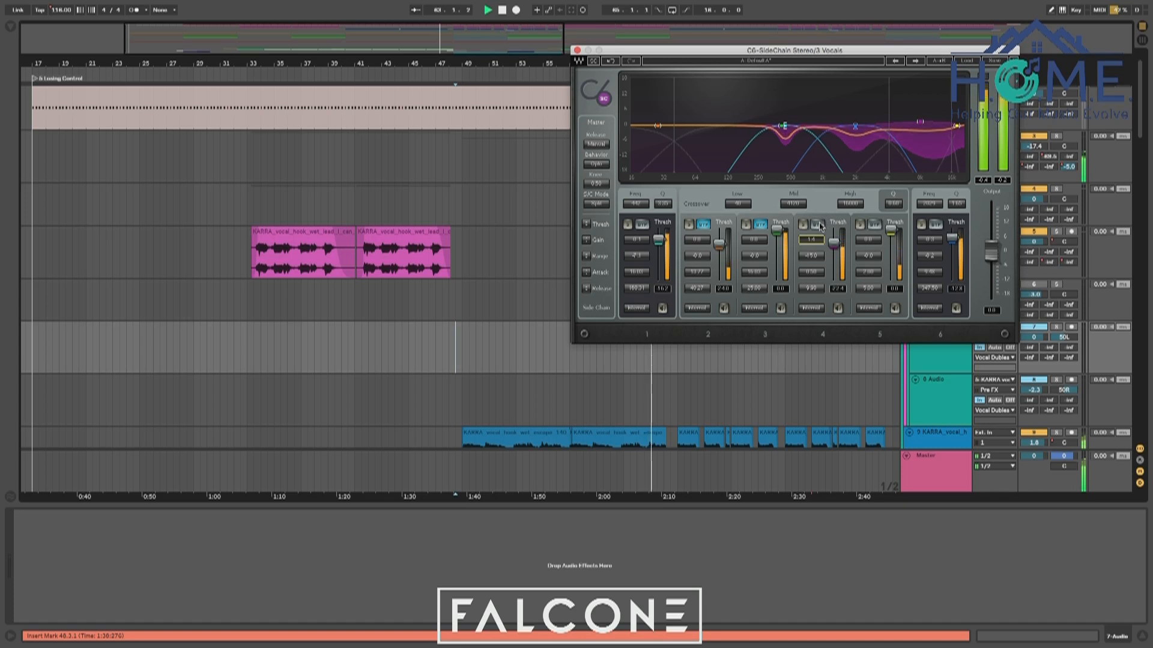
{"action": "left_click", "coordinate": [818, 225]}
{"action": "left_click", "coordinate": [818, 225]}
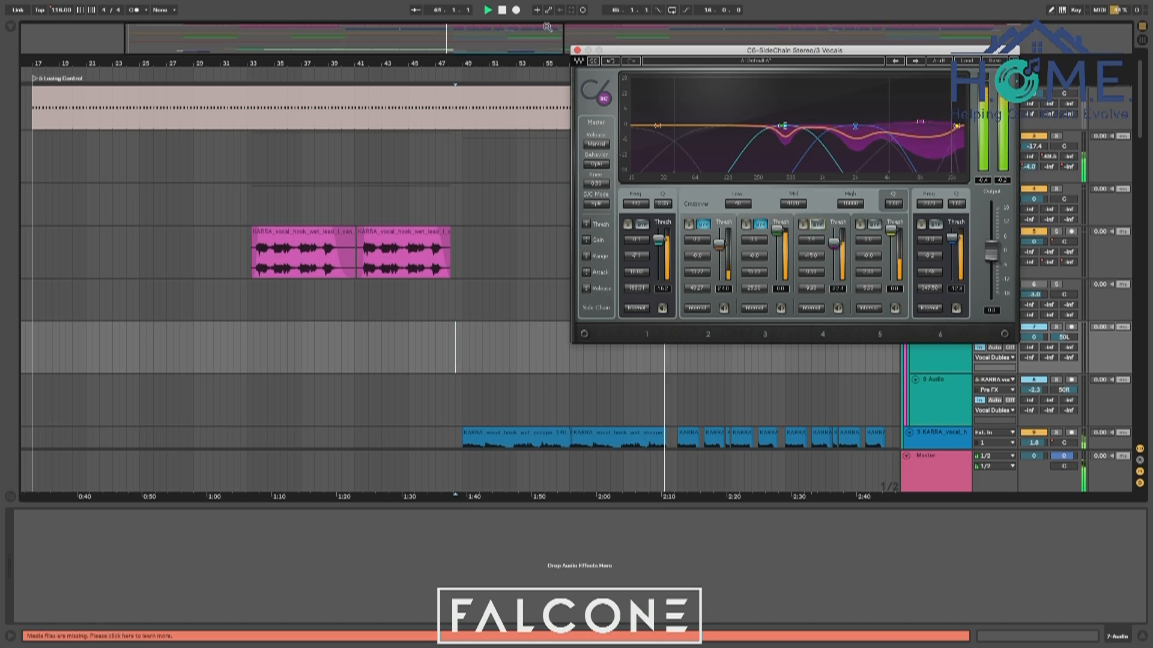
{"action": "left_click", "coordinate": [577, 50]}
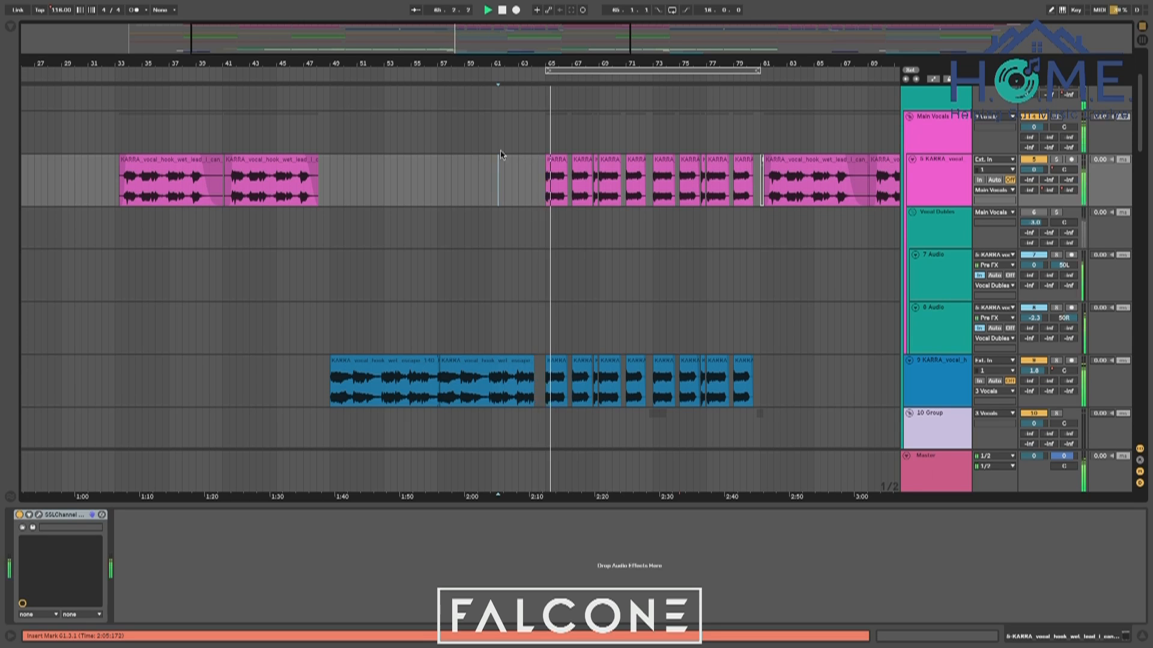
Play the arrangement from about bar 60 and review the tracks inside the 3 Vocals group
{"action": "scroll", "coordinate": [491, 198], "scroll_direction": "up", "scroll_amount": 2}
{"action": "scroll", "coordinate": [491, 198], "scroll_direction": "down", "scroll_amount": 4}
{"action": "scroll", "coordinate": [491, 198], "scroll_direction": "left", "scroll_amount": 2}
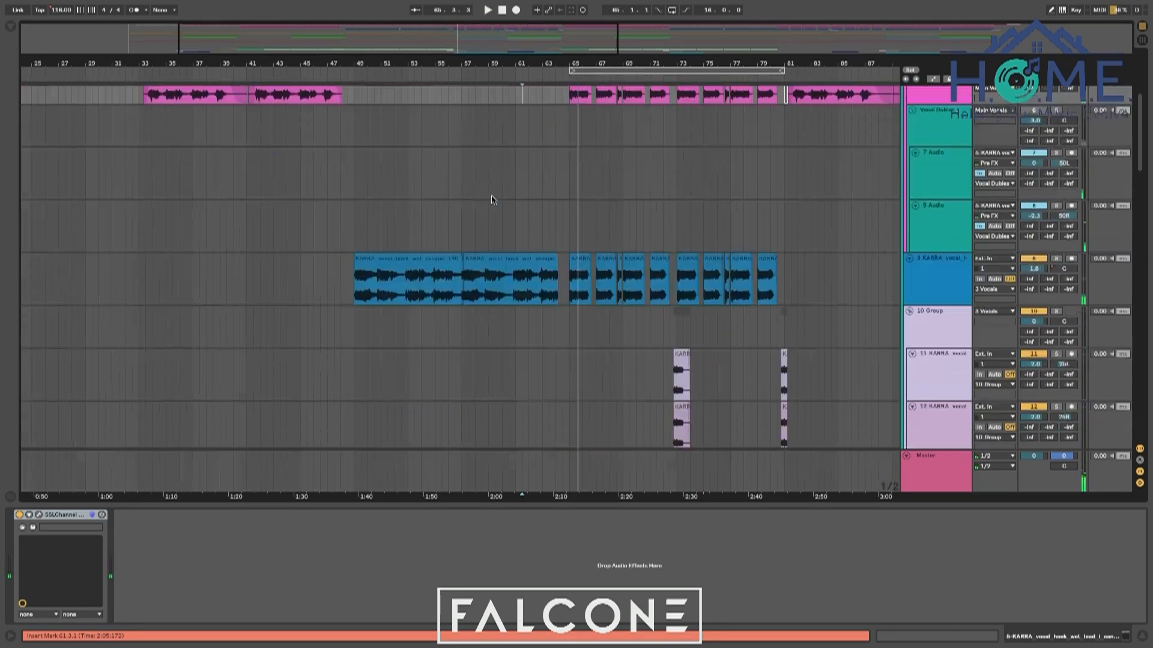
{"action": "left_click", "coordinate": [515, 237]}
{"action": "key", "text": "space"}
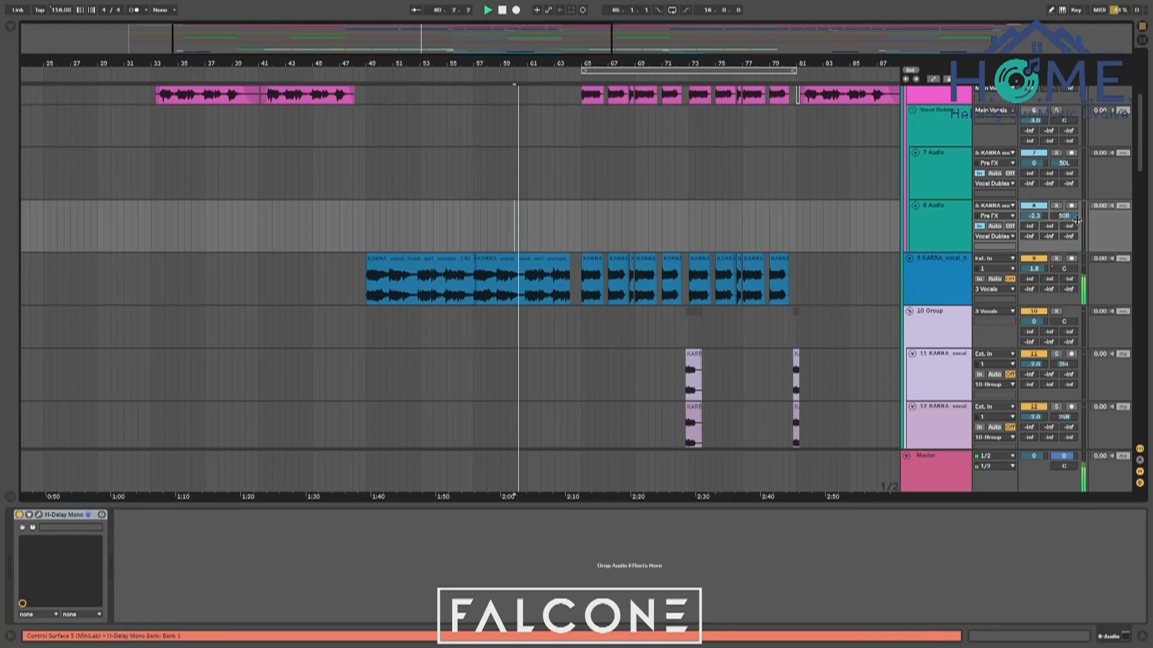
{"action": "scroll", "coordinate": [1006, 211], "scroll_direction": "up", "scroll_amount": 4}
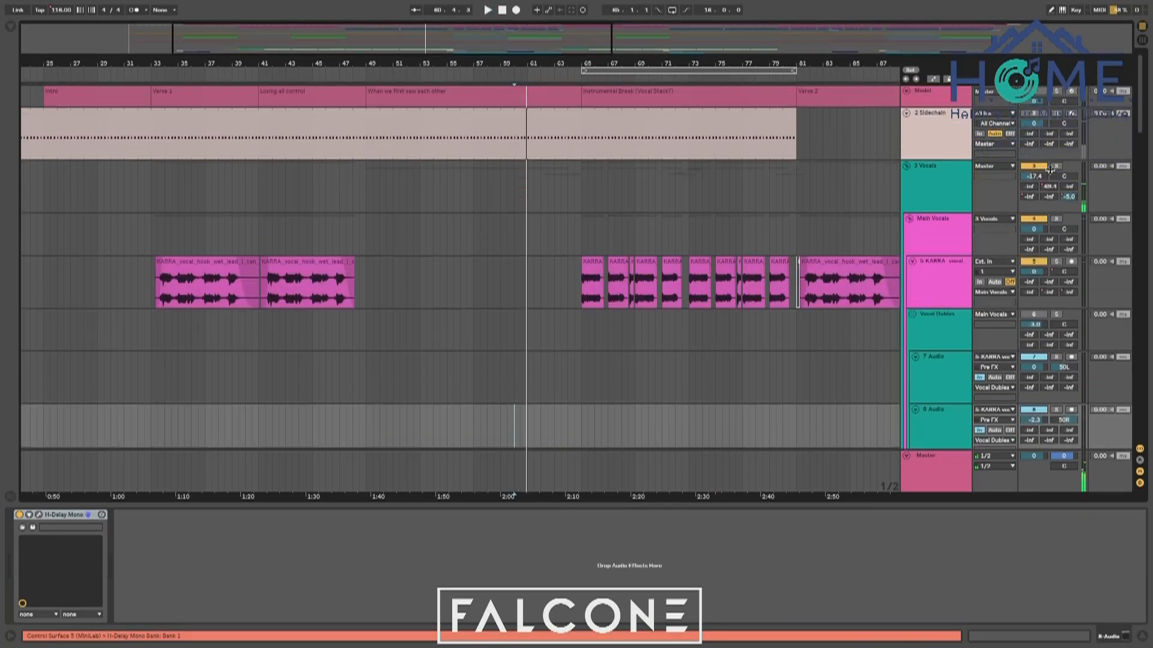
{"action": "scroll", "coordinate": [886, 274], "scroll_direction": "down", "scroll_amount": 8}
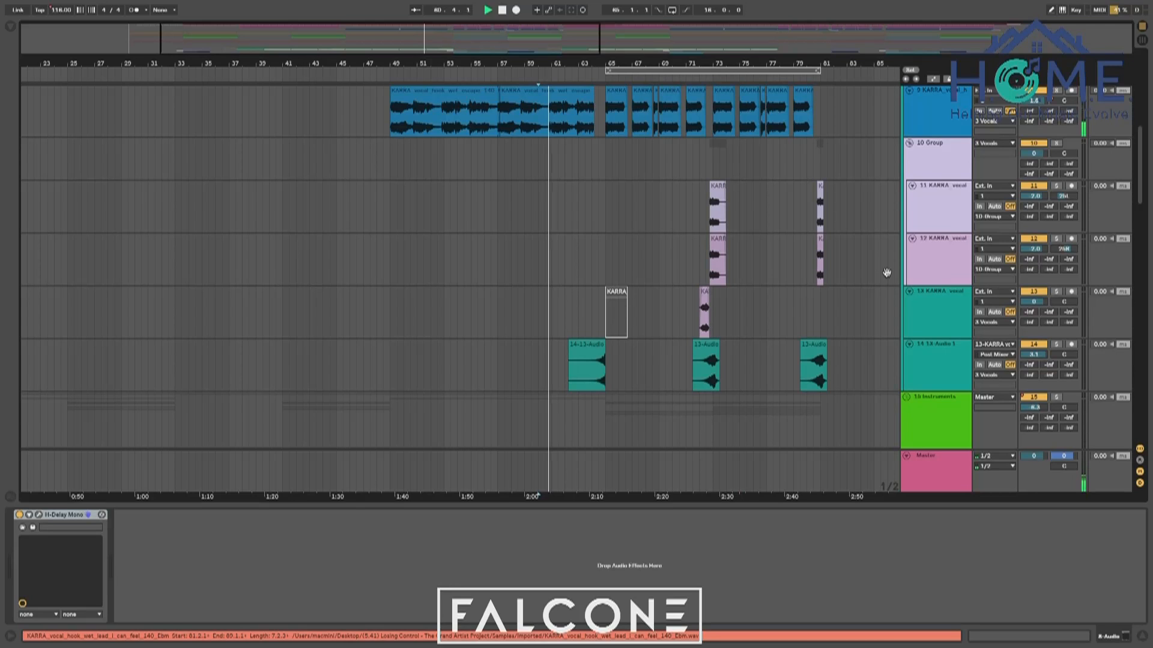
{"action": "scroll", "coordinate": [887, 273], "scroll_direction": "up", "scroll_amount": 6}
{"action": "scroll", "coordinate": [887, 273], "scroll_direction": "down", "scroll_amount": 2}
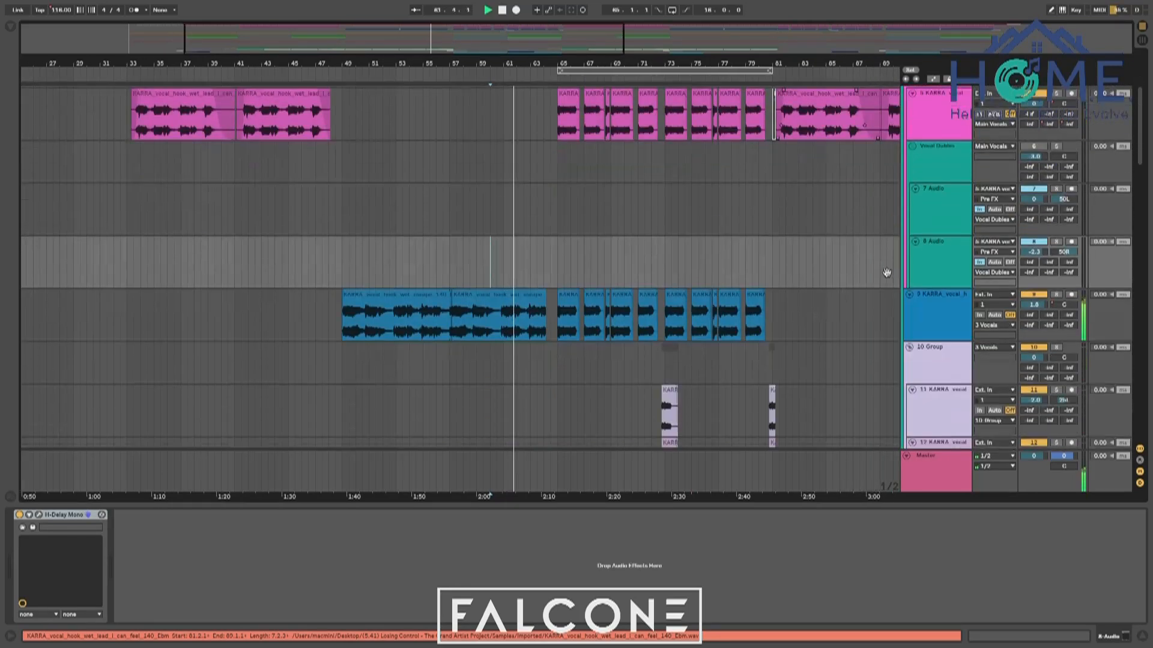
{"action": "scroll", "coordinate": [887, 273], "scroll_direction": "up", "scroll_amount": 3}
{"action": "scroll", "coordinate": [893, 267], "scroll_direction": "down", "scroll_amount": 1}
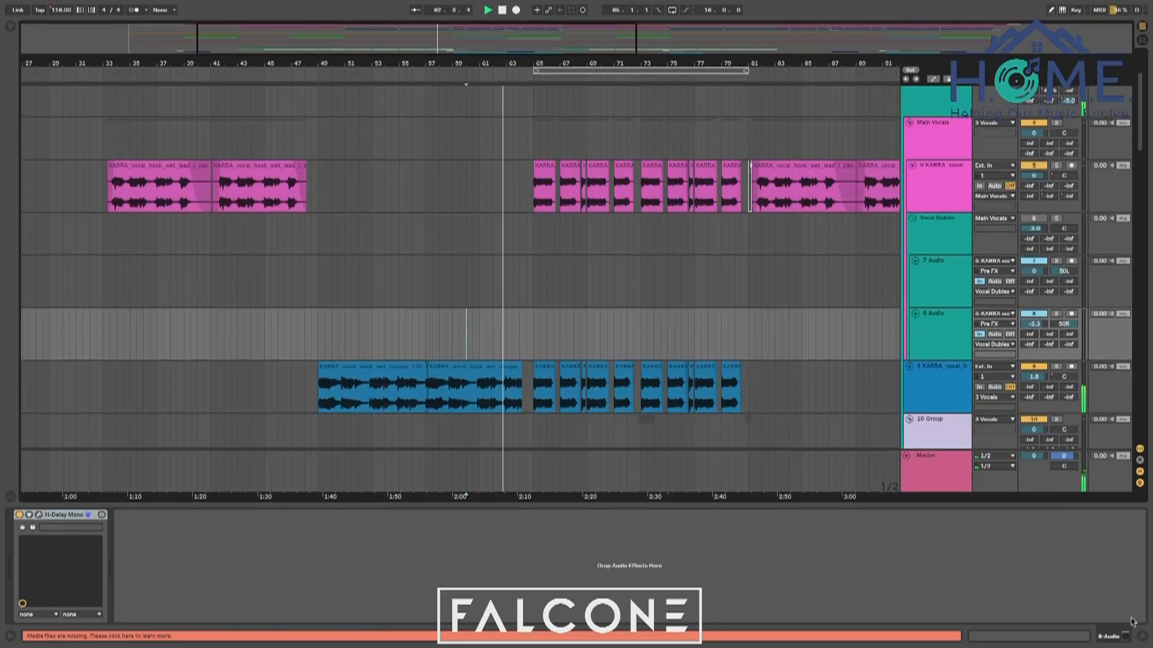
Activate and collapse the Vocal Dubles group, and place the insert marker on 10 Group at about bar 62
{"action": "left_click", "coordinate": [1025, 225]}
{"action": "left_click", "coordinate": [912, 218]}
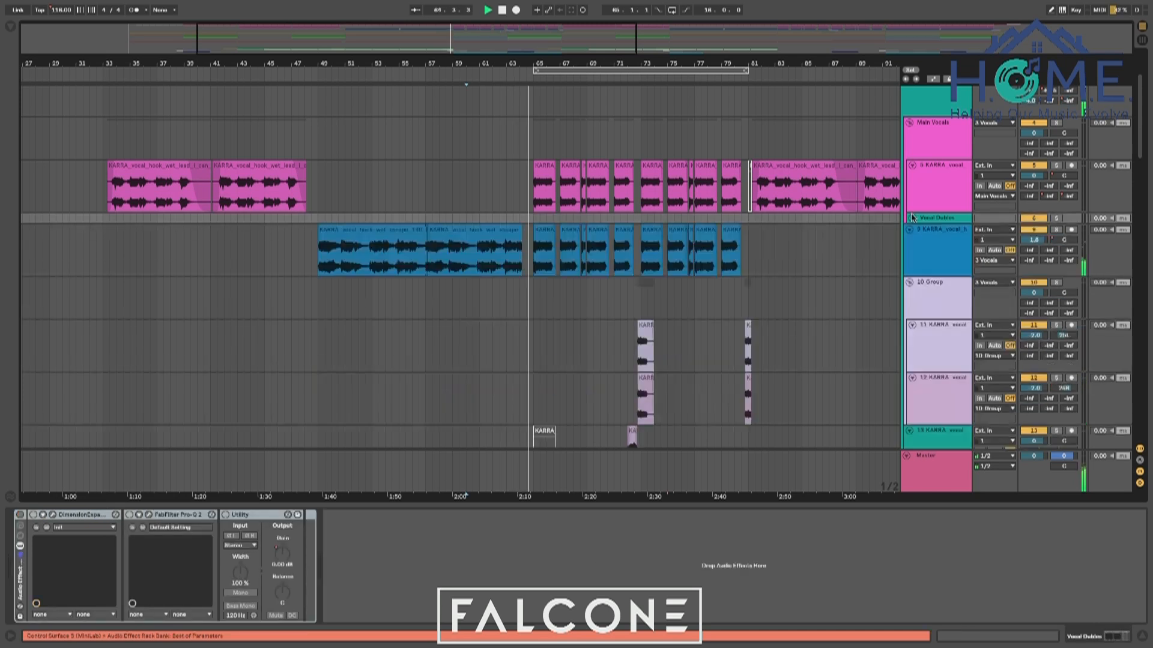
{"action": "left_click", "coordinate": [499, 304]}
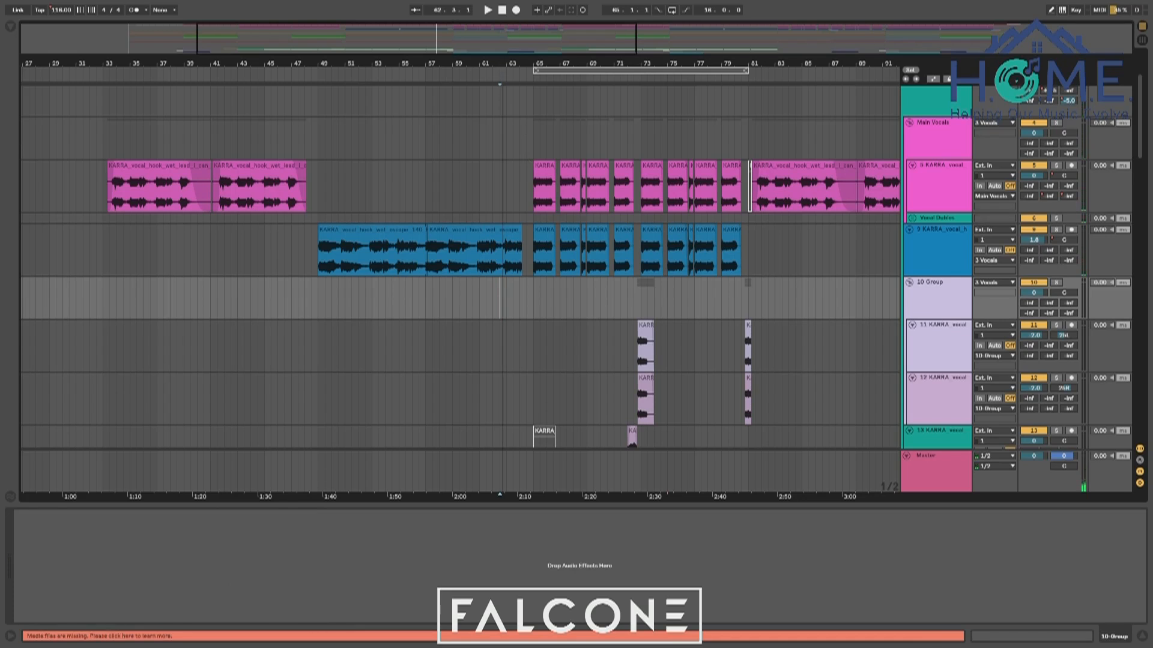
Turn off solo on the 14-13-Audio 1 track and replay its clip in the full mix from about bar 71
{"action": "key", "text": "plus"}
{"action": "scroll", "coordinate": [584, 260], "scroll_direction": "up", "scroll_amount": 3}
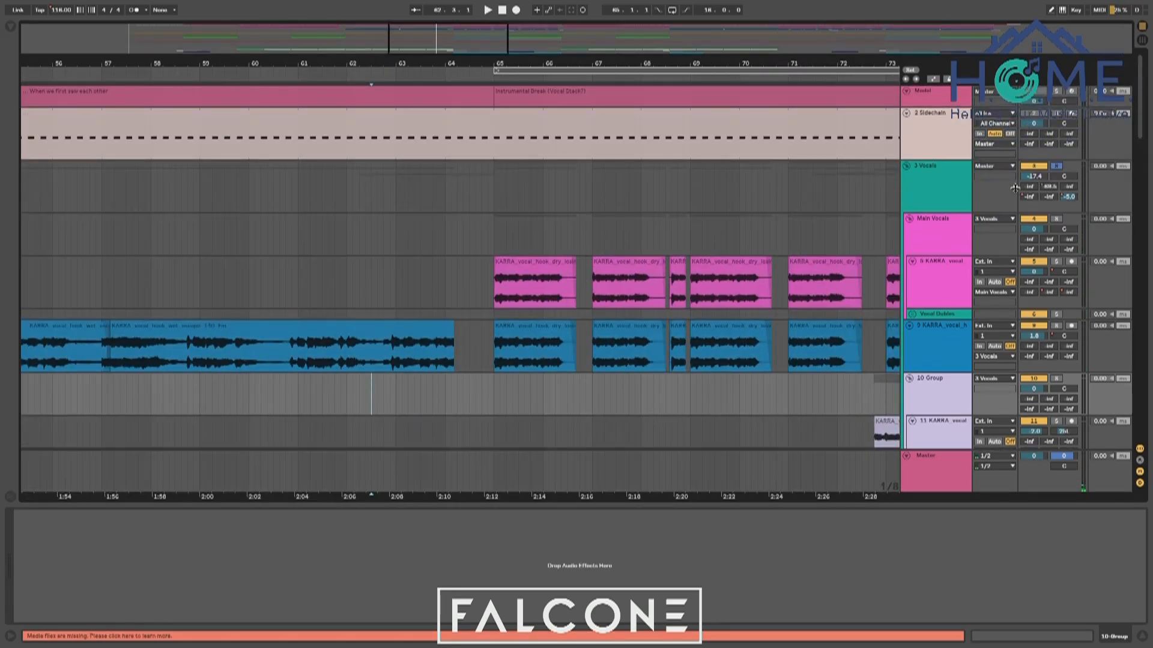
{"action": "scroll", "coordinate": [815, 246], "scroll_direction": "down", "scroll_amount": 5}
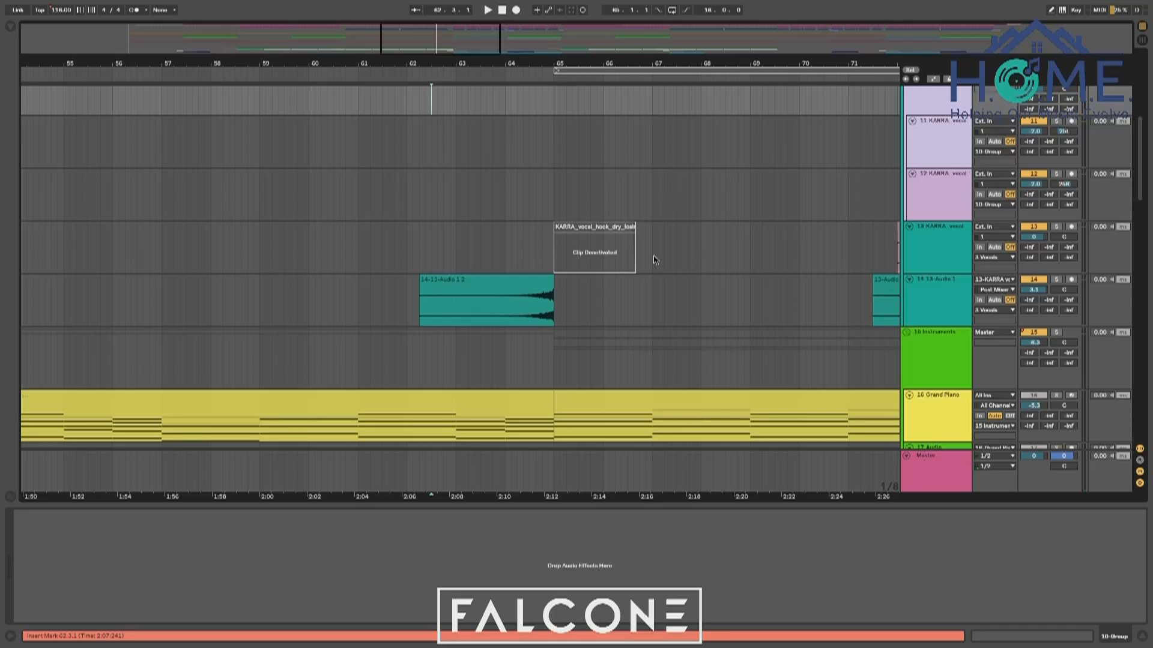
{"action": "scroll", "coordinate": [654, 260], "scroll_direction": "right", "scroll_amount": 5}
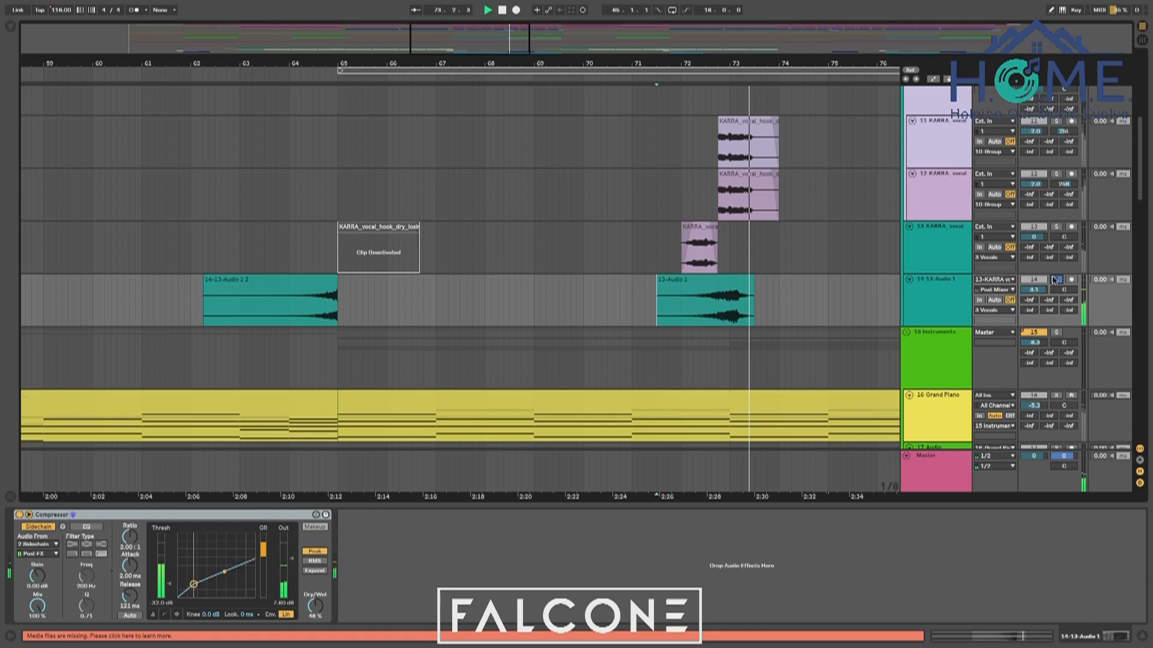
{"action": "left_click", "coordinate": [1055, 281]}
{"action": "key", "text": "space"}
{"action": "key", "text": "space"}
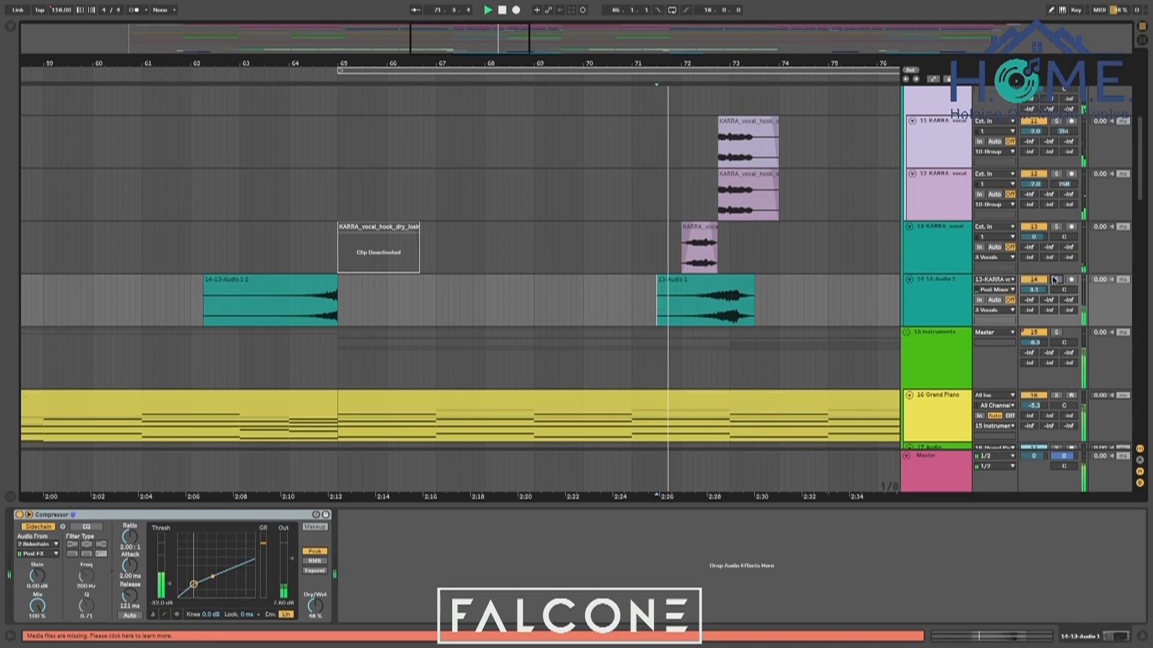
Place the insert marker at about bar 62 on the 13 KARRA vocal track and play 14-13-Audio 1 soloed
{"action": "scroll", "coordinate": [376, 227], "scroll_direction": "up", "scroll_amount": 3}
{"action": "scroll", "coordinate": [376, 227], "scroll_direction": "left", "scroll_amount": 4}
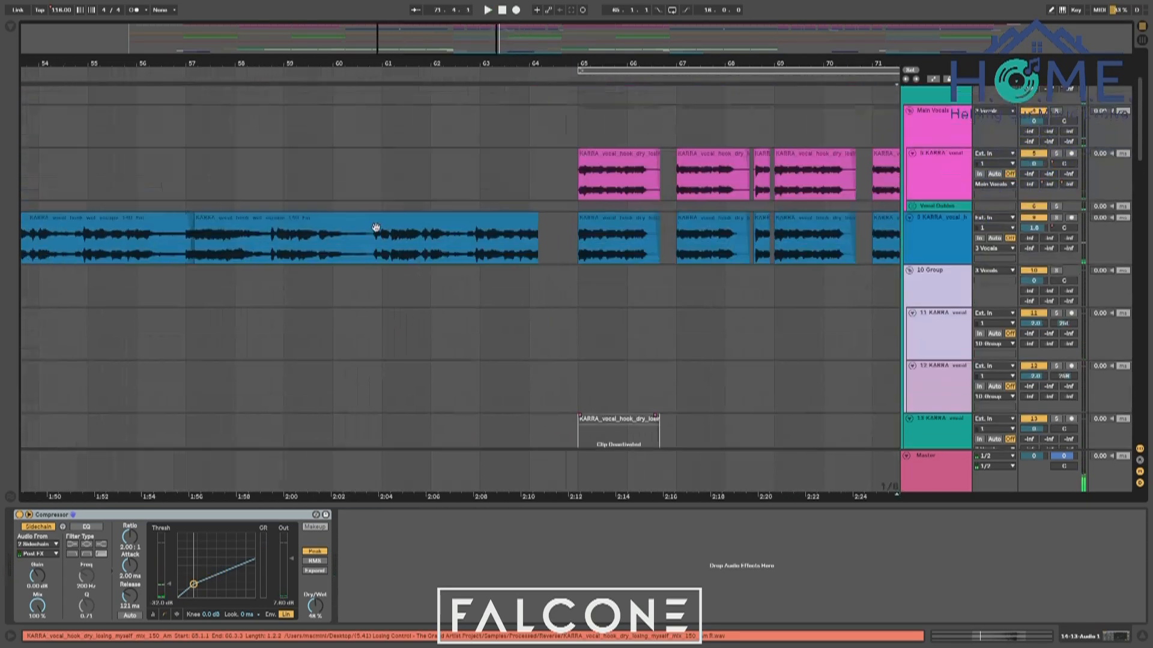
{"action": "scroll", "coordinate": [376, 227], "scroll_direction": "down", "scroll_amount": 2}
{"action": "scroll", "coordinate": [376, 227], "scroll_direction": "right", "scroll_amount": 1}
{"action": "left_click", "coordinate": [457, 327]}
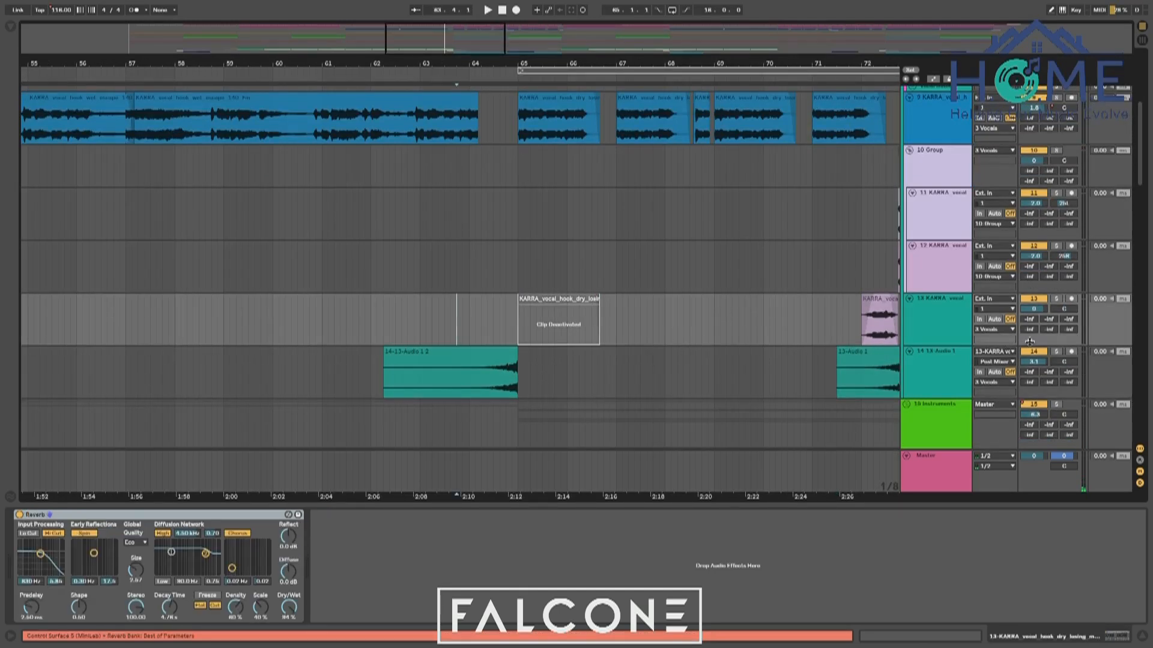
{"action": "left_click", "coordinate": [388, 318]}
{"action": "key", "text": "space"}
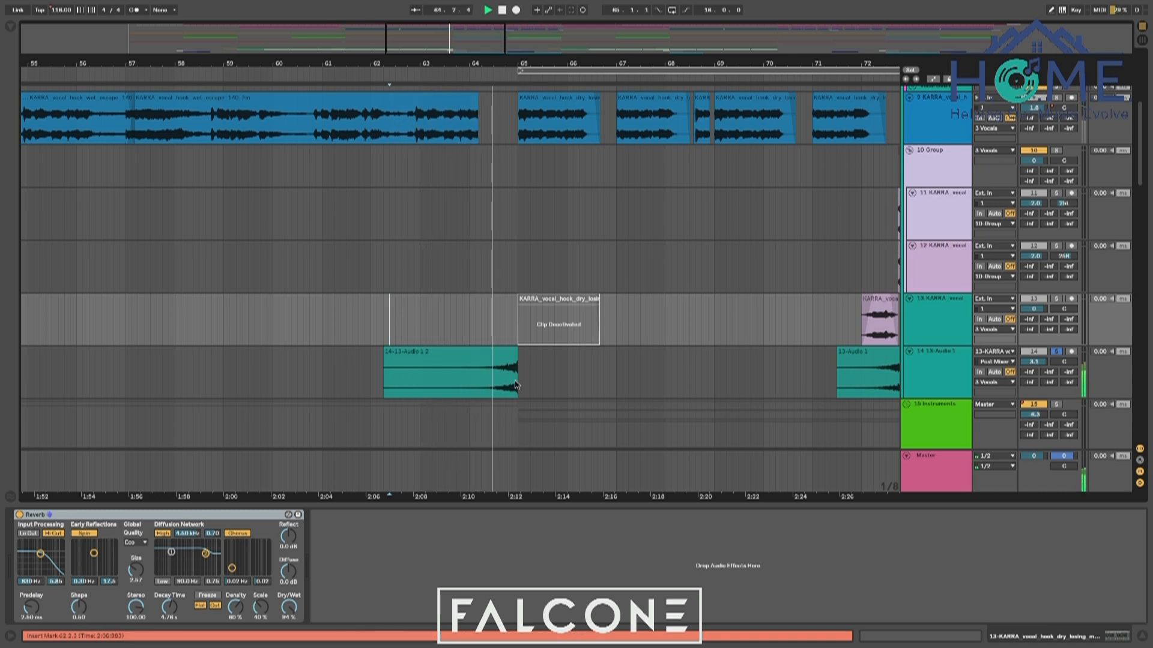
Try extending the first 14-13-Audio 1 clip to about bar 66.3 during playback, and undo the extension
{"action": "left_click_drag", "start_coordinate": [517, 369], "coordinate": [596, 371]}
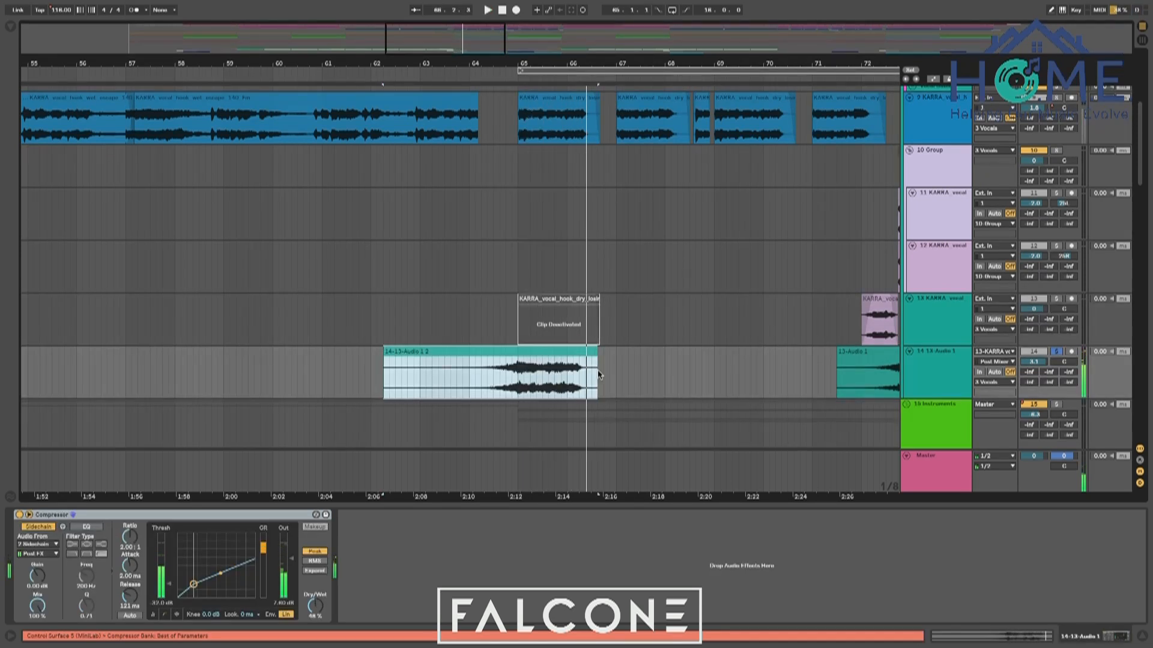
{"action": "key", "text": "space"}
{"action": "key", "text": "ctrl+z"}
{"action": "scroll", "coordinate": [477, 255], "scroll_direction": "up", "scroll_amount": 1}
{"action": "scroll", "coordinate": [477, 255], "scroll_direction": "left", "scroll_amount": 1}
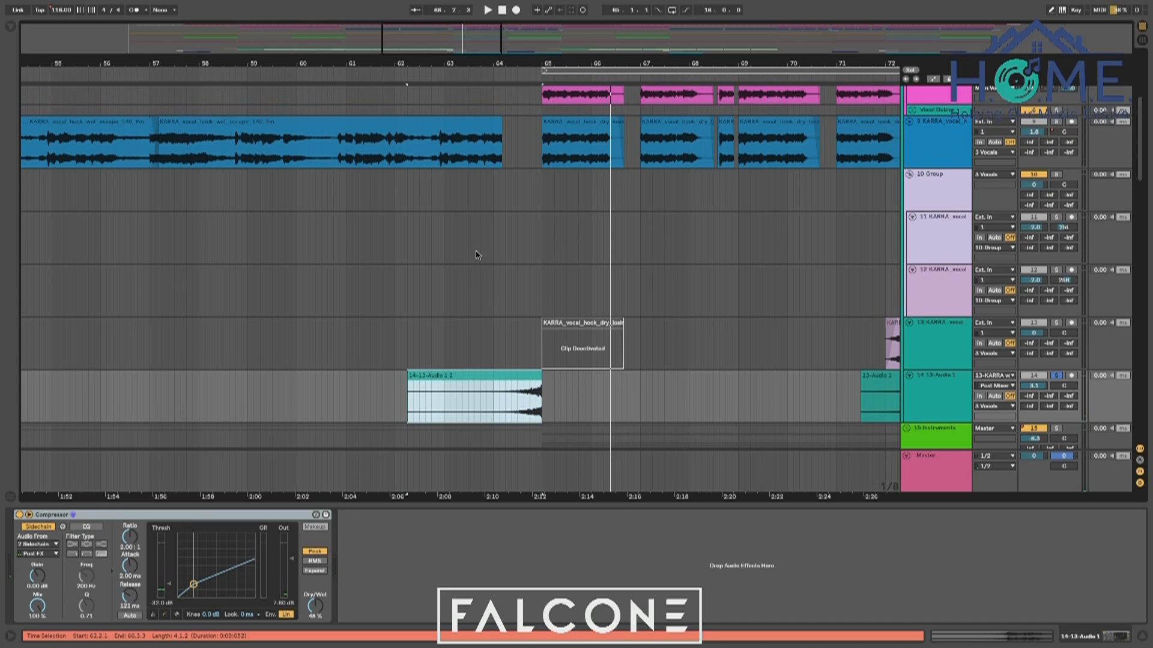
Play the lead vocal from about bar 32.4, split its first clip at 34.3.1, and select the piece before the split
{"action": "left_click", "coordinate": [401, 344]}
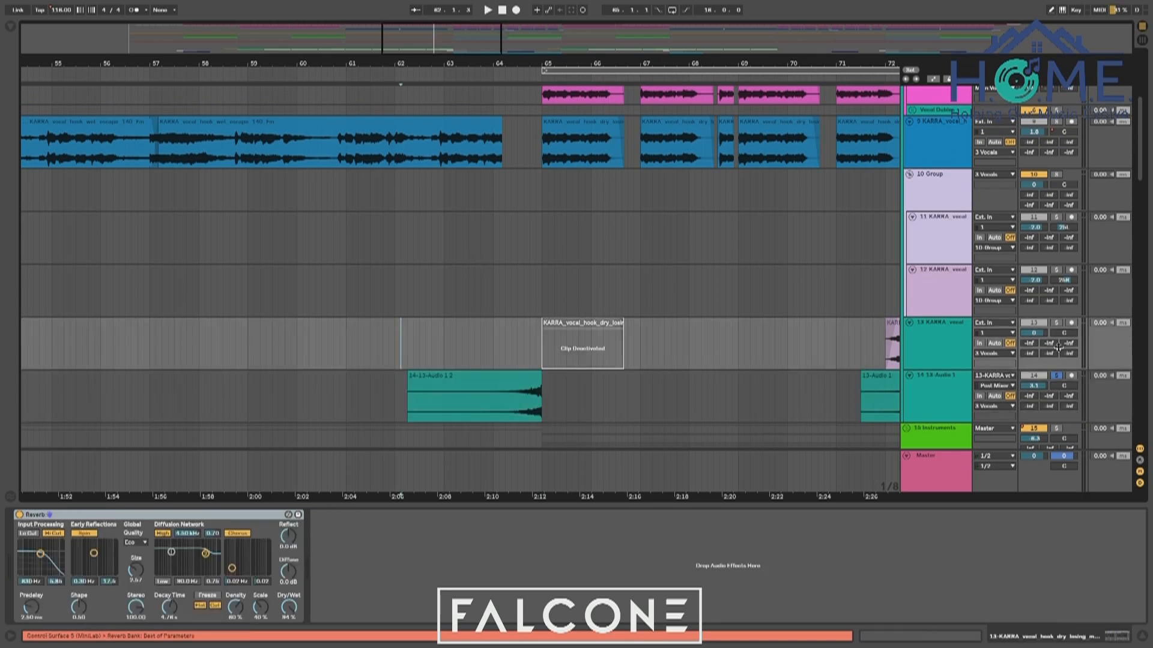
{"action": "key", "text": "space"}
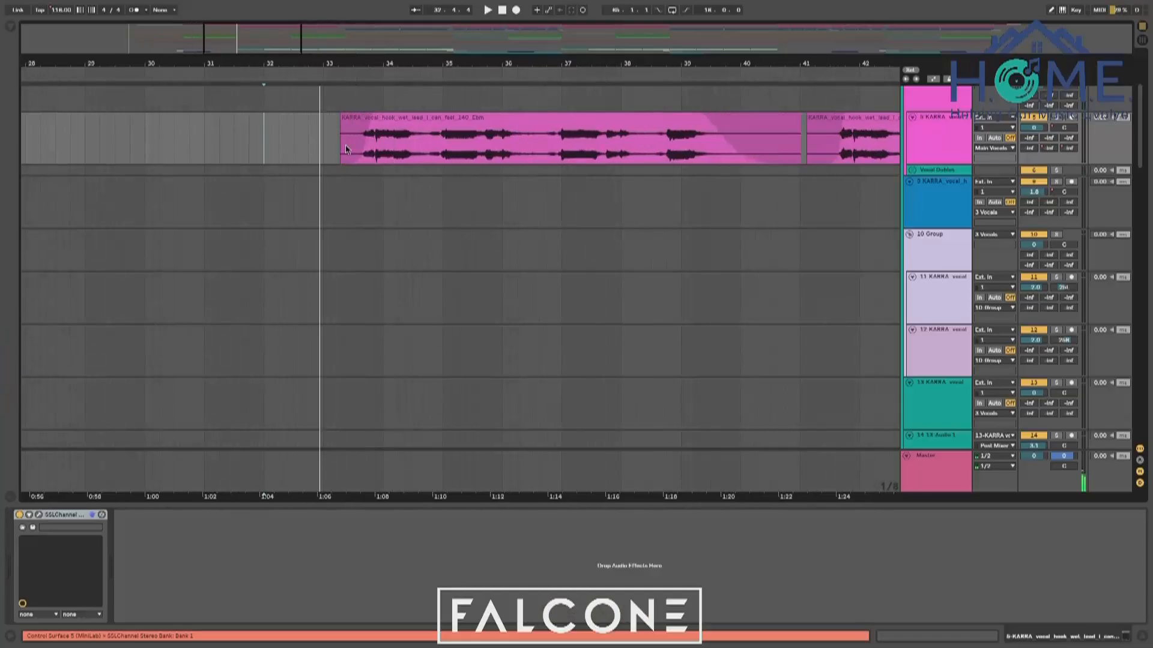
{"action": "left_click", "coordinate": [315, 138]}
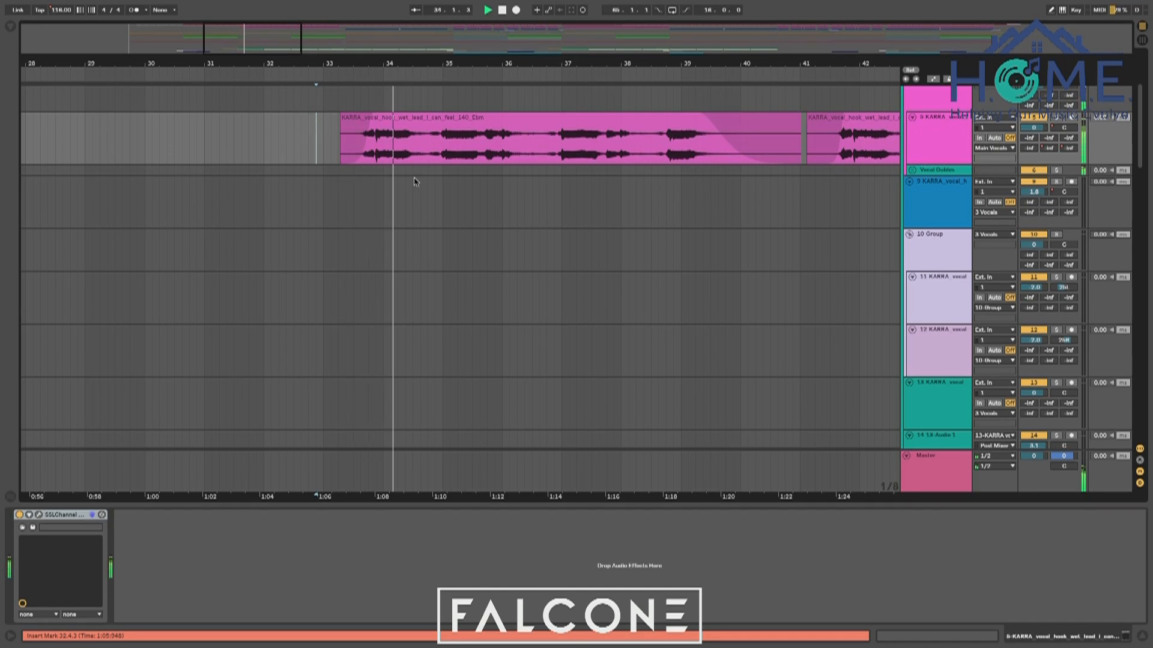
{"action": "left_click", "coordinate": [415, 160]}
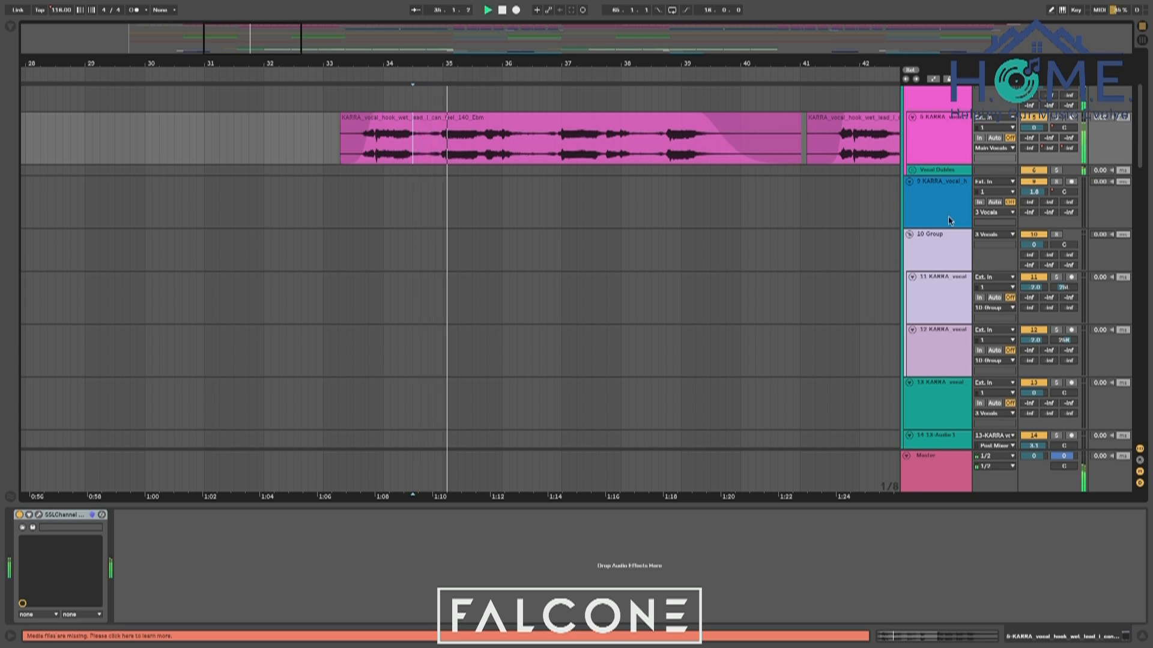
{"action": "key", "text": "super+e"}
{"action": "left_click", "coordinate": [399, 120]}
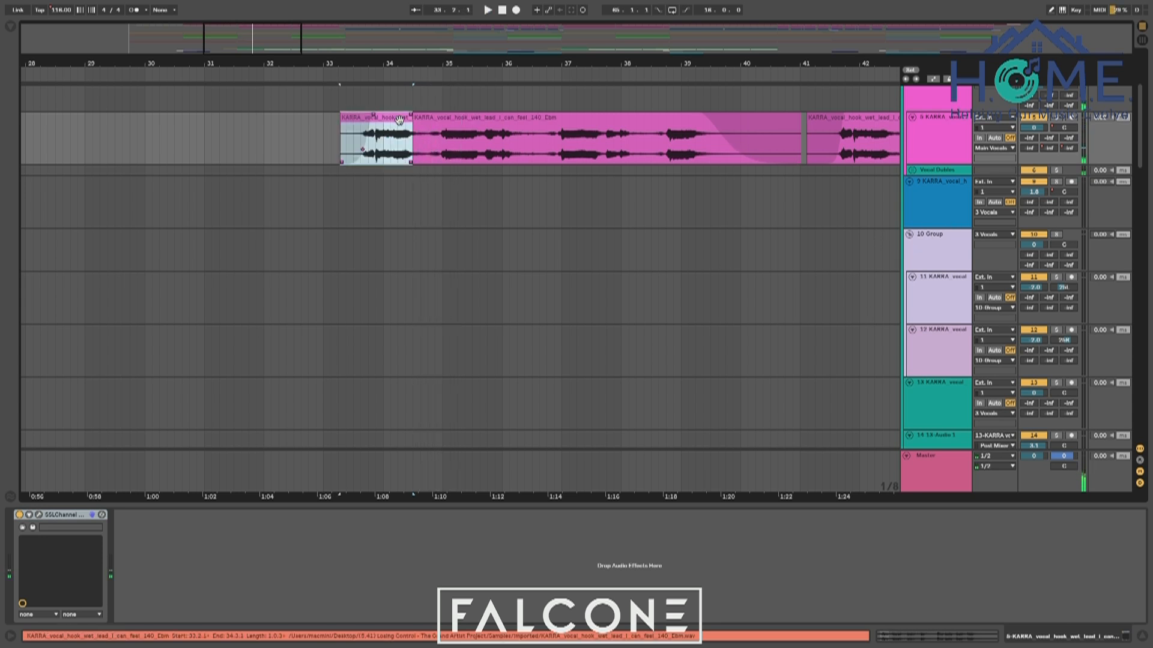
Try moving the split lead vocal piece down to the 12 KARRA vocal track, and deactivate the 13 KARRA vocal track
{"action": "left_click_drag", "start_coordinate": [399, 119], "coordinate": [394, 365]}
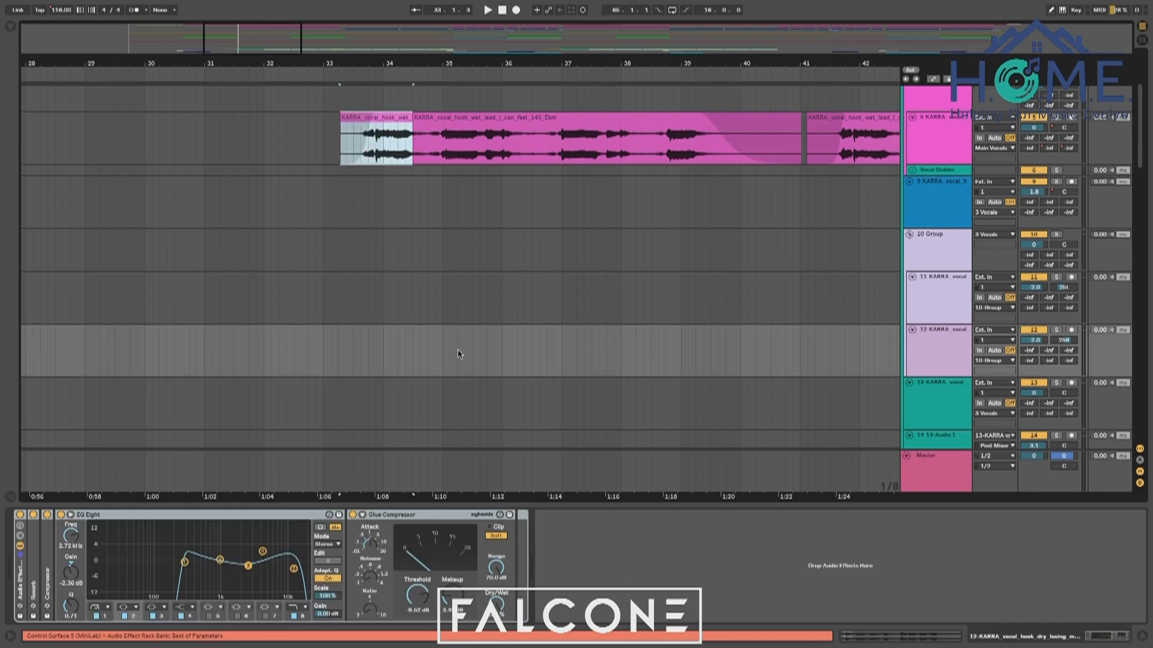
{"action": "scroll", "coordinate": [458, 348], "scroll_direction": "down", "scroll_amount": 5}
{"action": "left_click_drag", "start_coordinate": [344, 64], "coordinate": [350, 64]}
{"action": "left_click", "coordinate": [948, 193]}
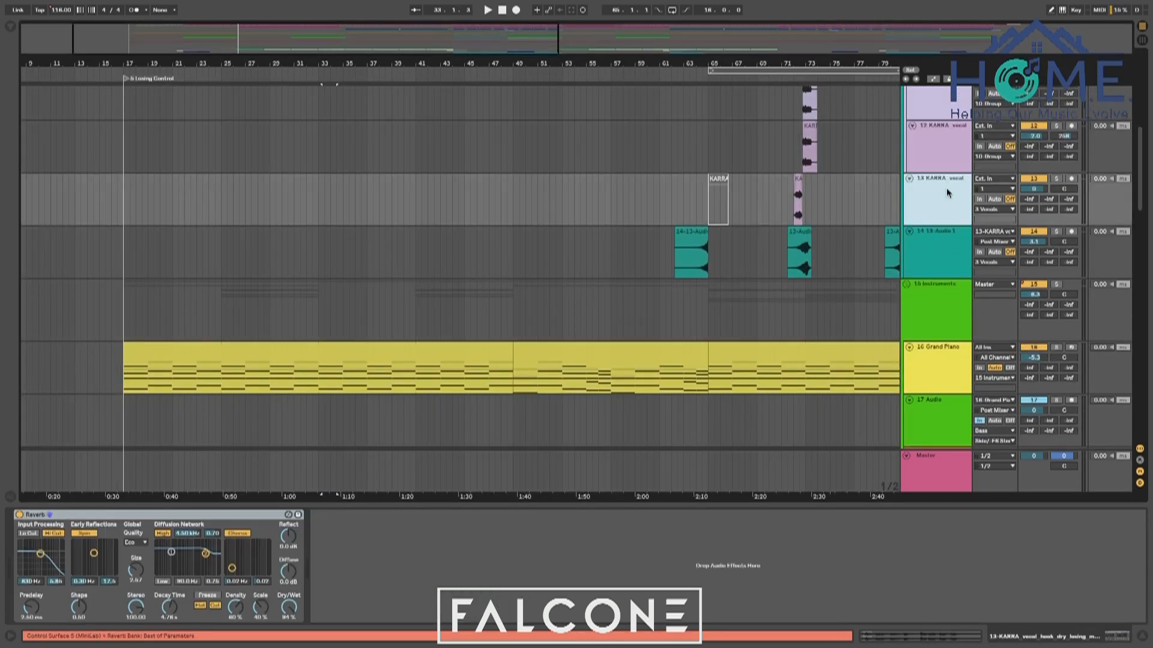
{"action": "left_click", "coordinate": [1043, 179]}
Copy the lead vocal range from 33.1.1 to 34.3.1 onto the 13 KARRA vocal track at bar 33
{"action": "scroll", "coordinate": [506, 179], "scroll_direction": "up", "scroll_amount": 10}
{"action": "scroll", "coordinate": [506, 180], "scroll_direction": "left", "scroll_amount": 3}
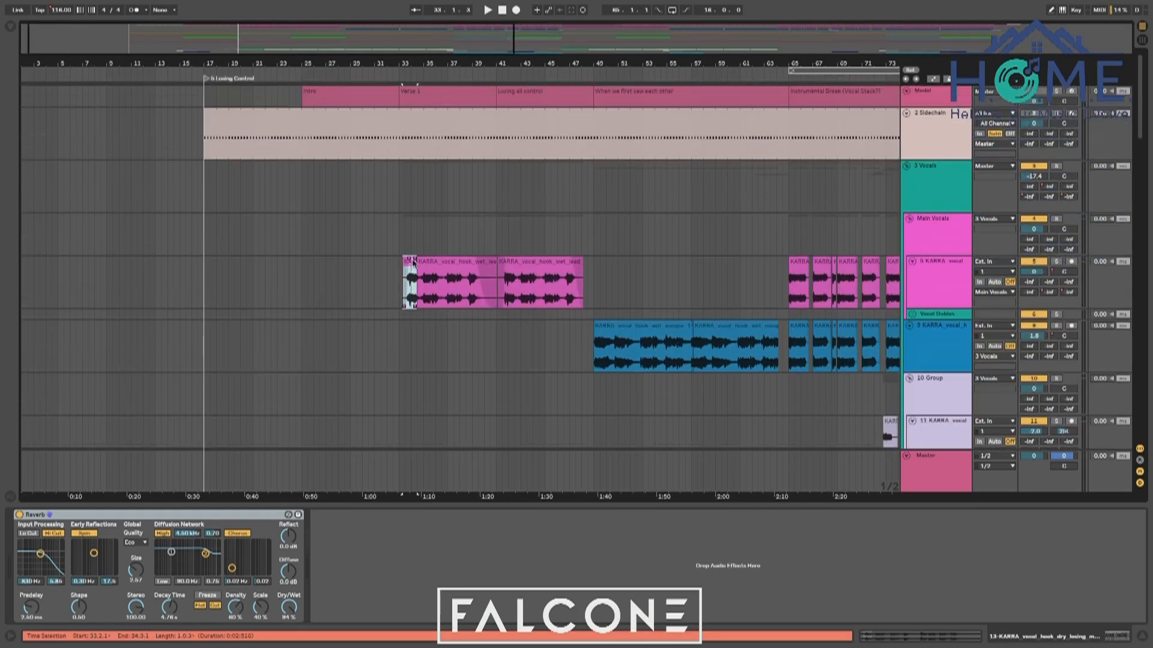
{"action": "key", "text": "z"}
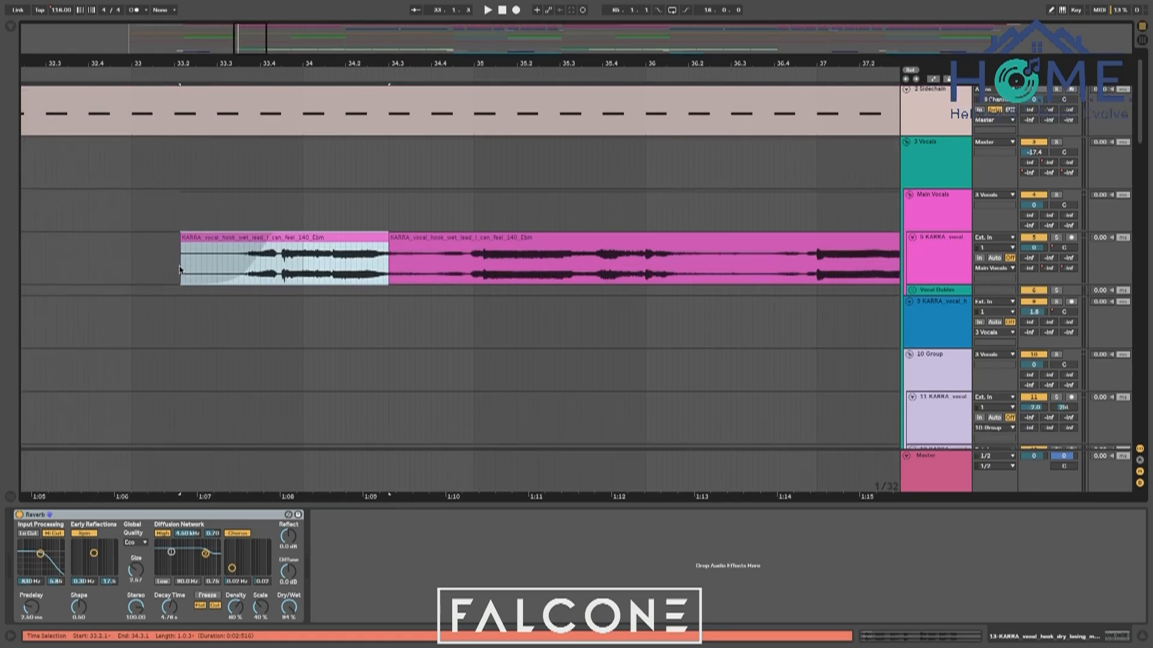
{"action": "left_click", "coordinate": [180, 270]}
{"action": "left_click_drag", "start_coordinate": [132, 258], "coordinate": [376, 271]}
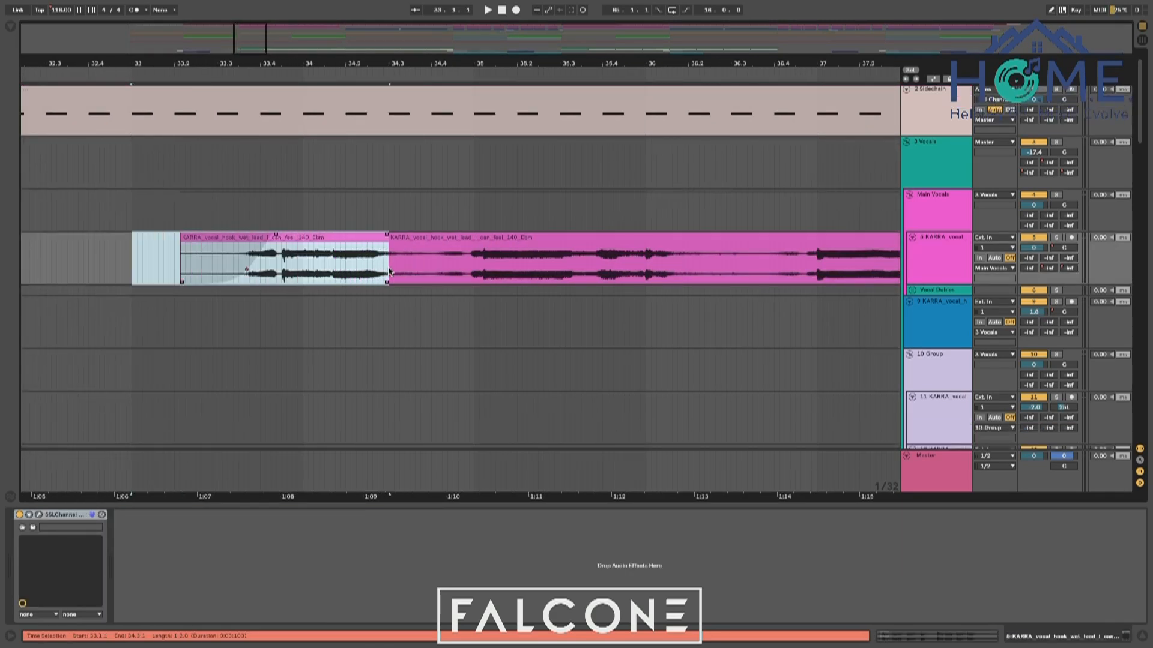
{"action": "scroll", "coordinate": [389, 271], "scroll_direction": "down", "scroll_amount": 8}
{"action": "scroll", "coordinate": [389, 271], "scroll_direction": "up", "scroll_amount": 8}
{"action": "scroll", "coordinate": [388, 272], "scroll_direction": "down", "scroll_amount": 3}
{"action": "scroll", "coordinate": [388, 271], "scroll_direction": "left", "scroll_amount": 1}
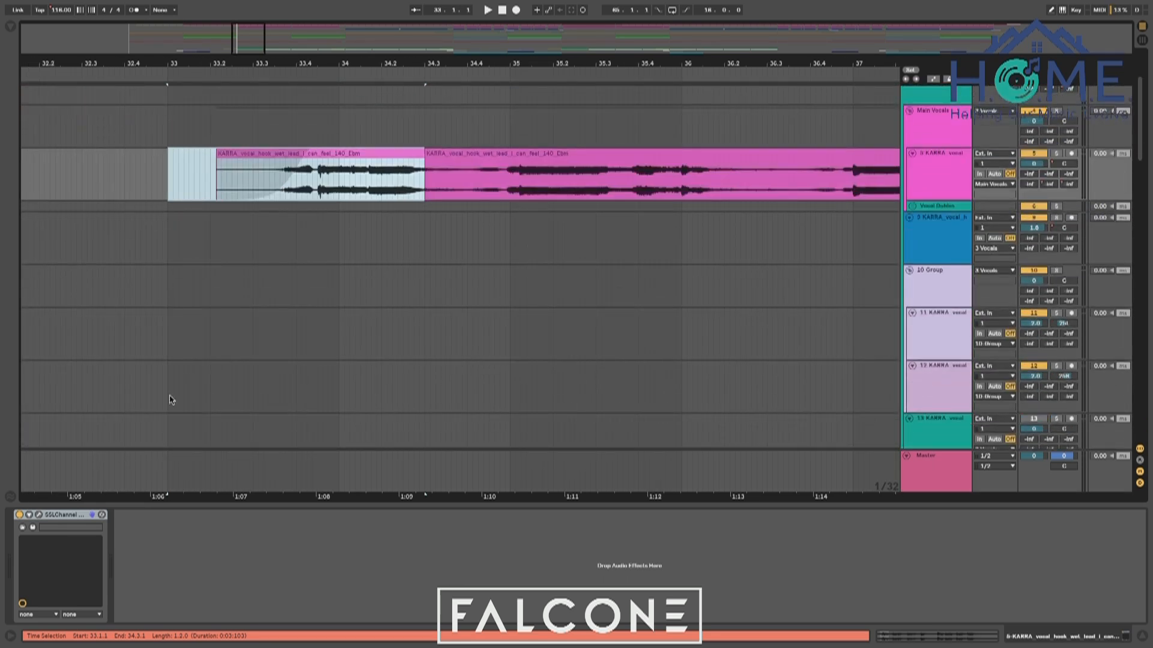
{"action": "scroll", "coordinate": [169, 400], "scroll_direction": "down", "scroll_amount": 3}
{"action": "scroll", "coordinate": [171, 402], "scroll_direction": "left", "scroll_amount": 1}
{"action": "left_click", "coordinate": [178, 355]}
{"action": "key", "text": "ctrl+v"}
Solo the 13 KARRA vocal track and play the pasted clip from its start with the Reverb active
{"action": "key", "text": "space"}
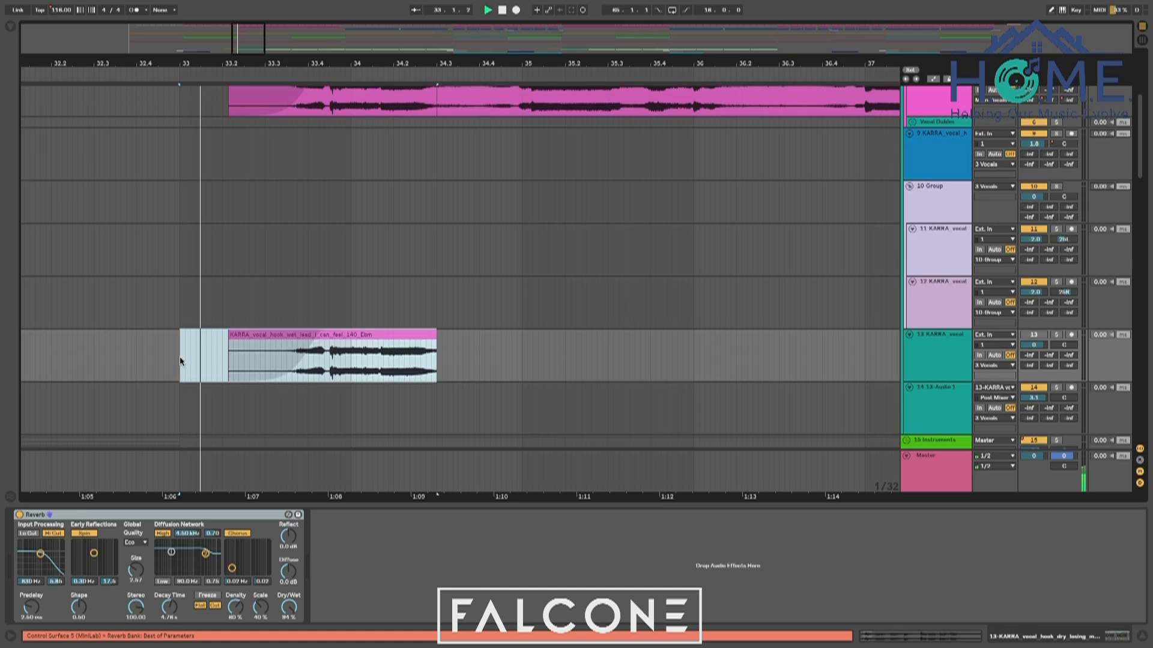
{"action": "left_click", "coordinate": [1057, 337]}
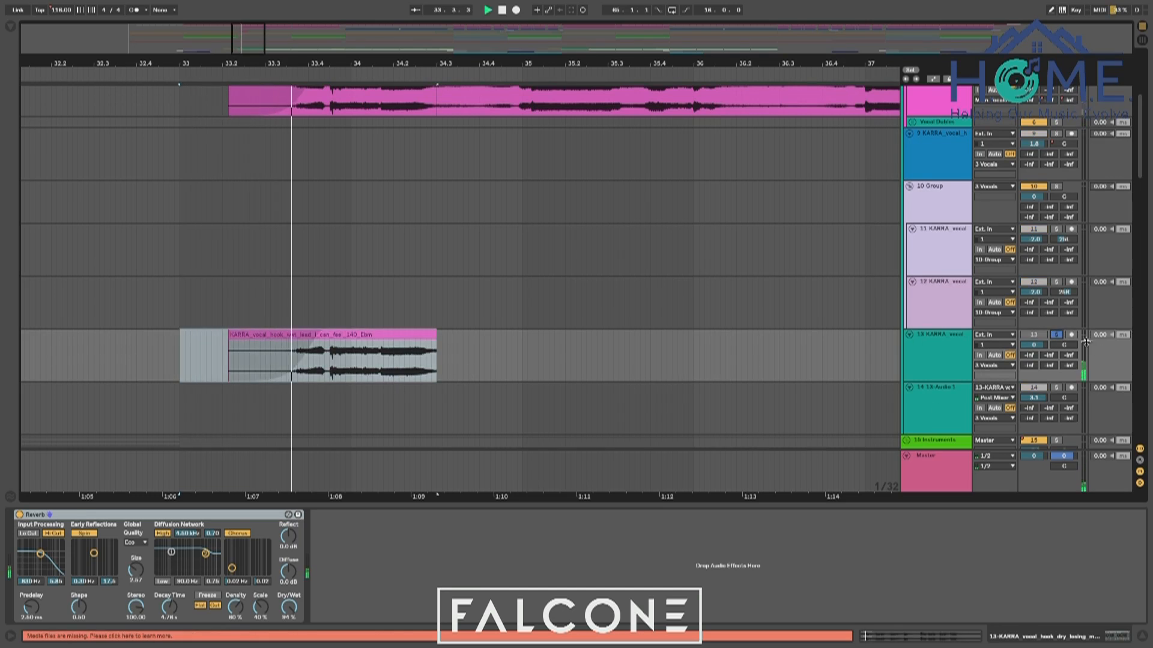
{"action": "left_click", "coordinate": [369, 347]}
{"action": "key", "text": "space"}
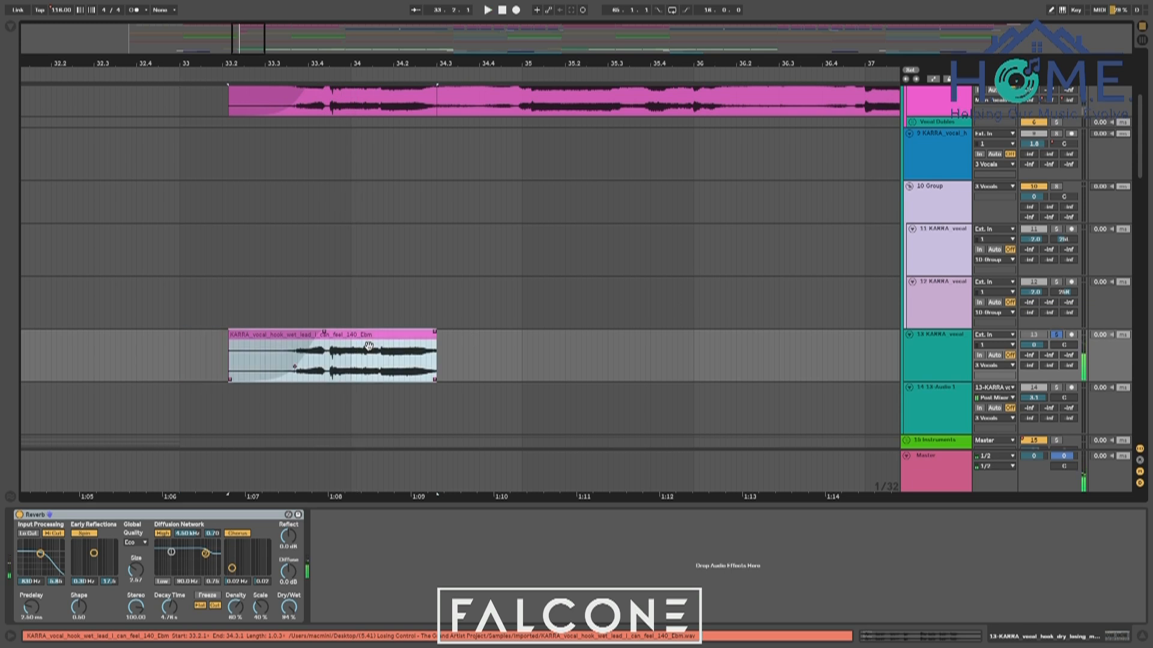
{"action": "key", "text": "space"}
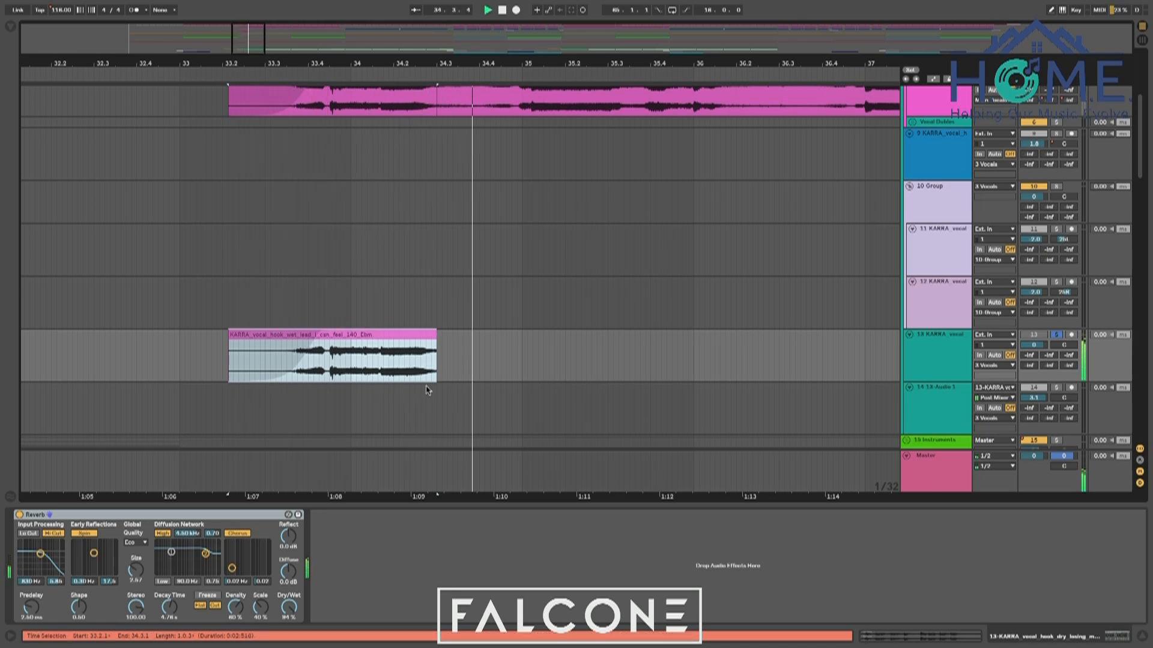
Bypass the Reverb on the 13 KARRA vocal track and play the pasted clip dry
{"action": "left_click", "coordinate": [19, 515]}
{"action": "key", "text": "space"}
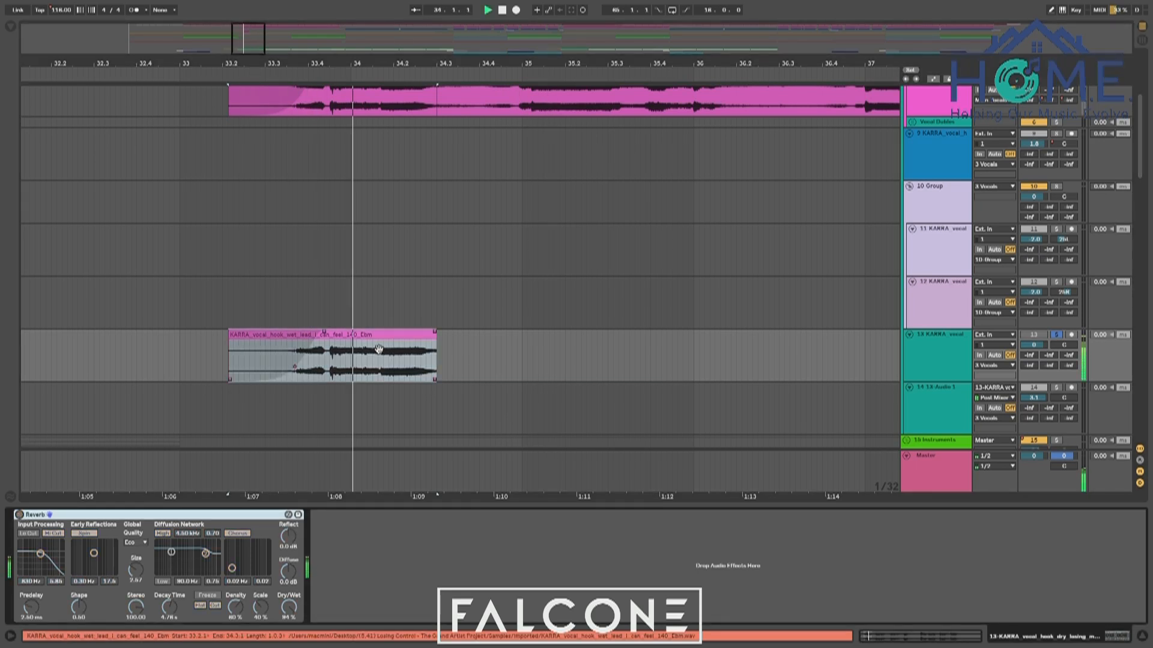
{"action": "key", "text": "space"}
{"action": "key", "text": "space"}
{"action": "key", "text": "space"}
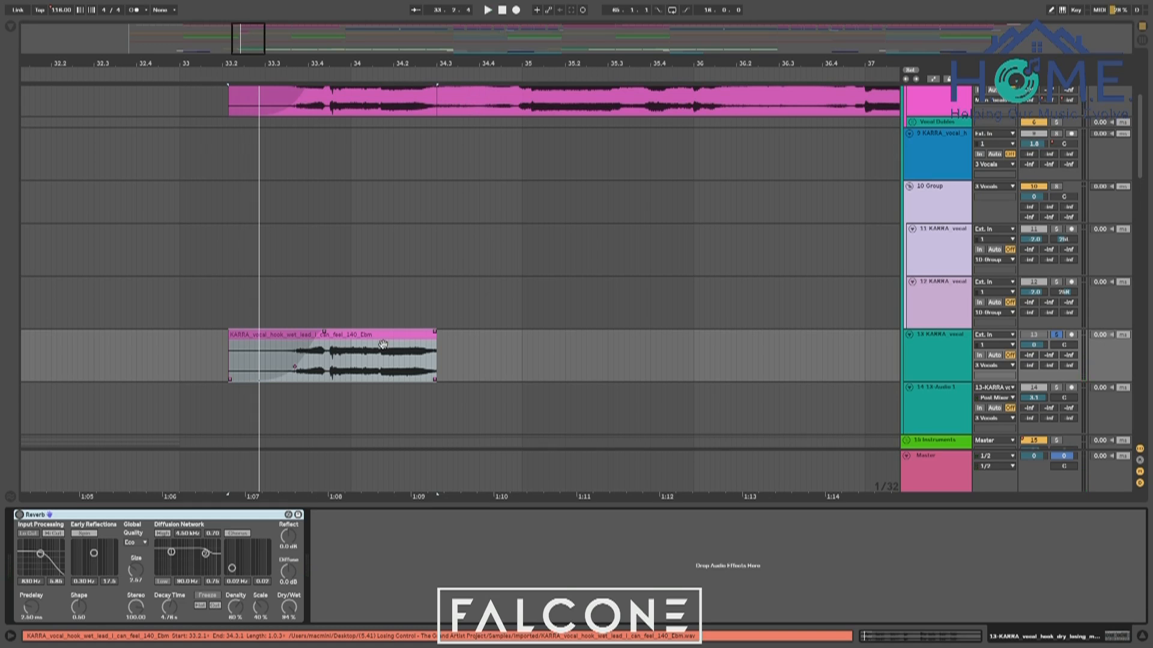
Reverse the pasted vocal clip on the 13 KARRA vocal track and play it without reverb
{"action": "left_click", "coordinate": [383, 344]}
{"action": "key", "text": "r"}
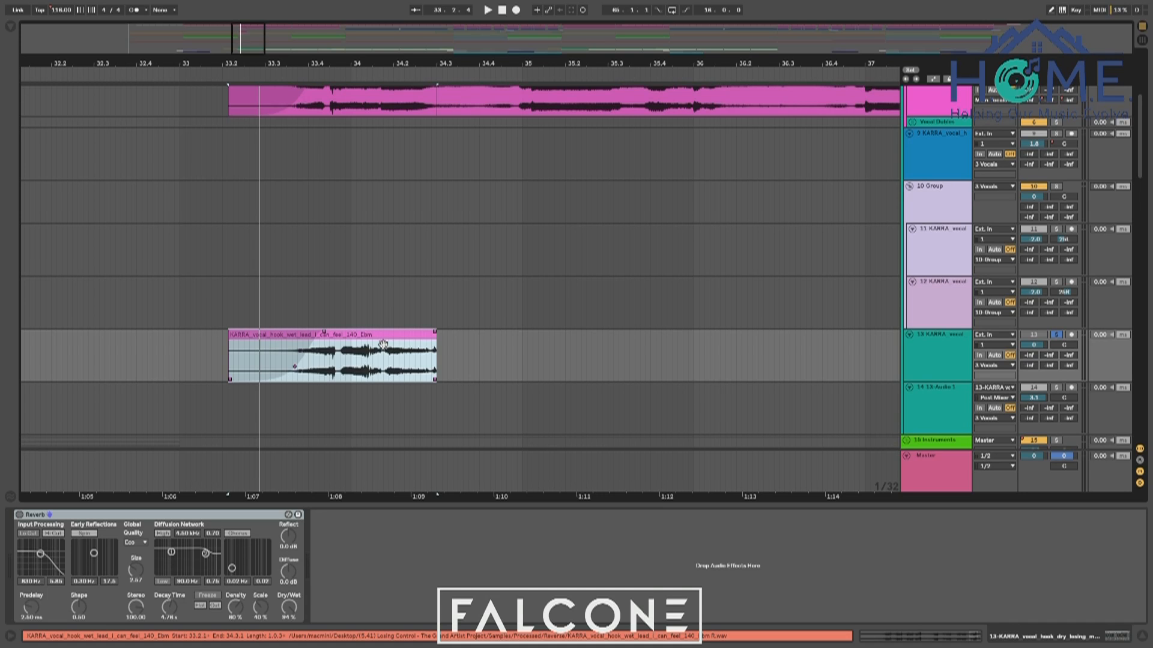
{"action": "key", "text": "space"}
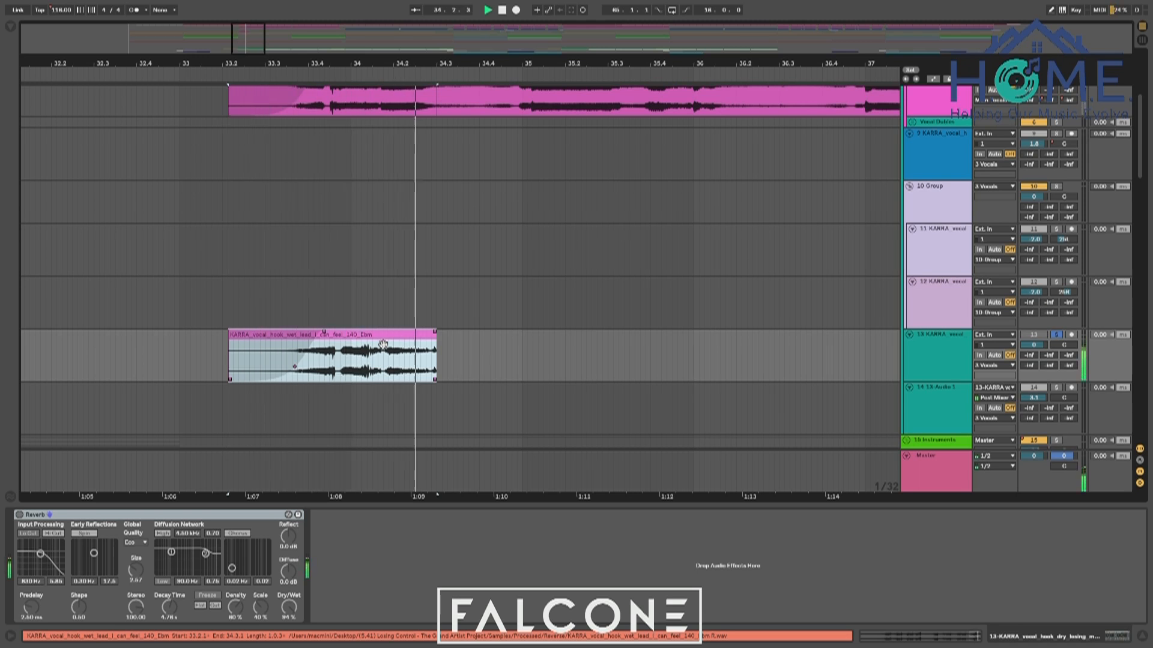
{"action": "key", "text": "space"}
{"action": "scroll", "coordinate": [383, 344], "scroll_direction": "down", "scroll_amount": 4}
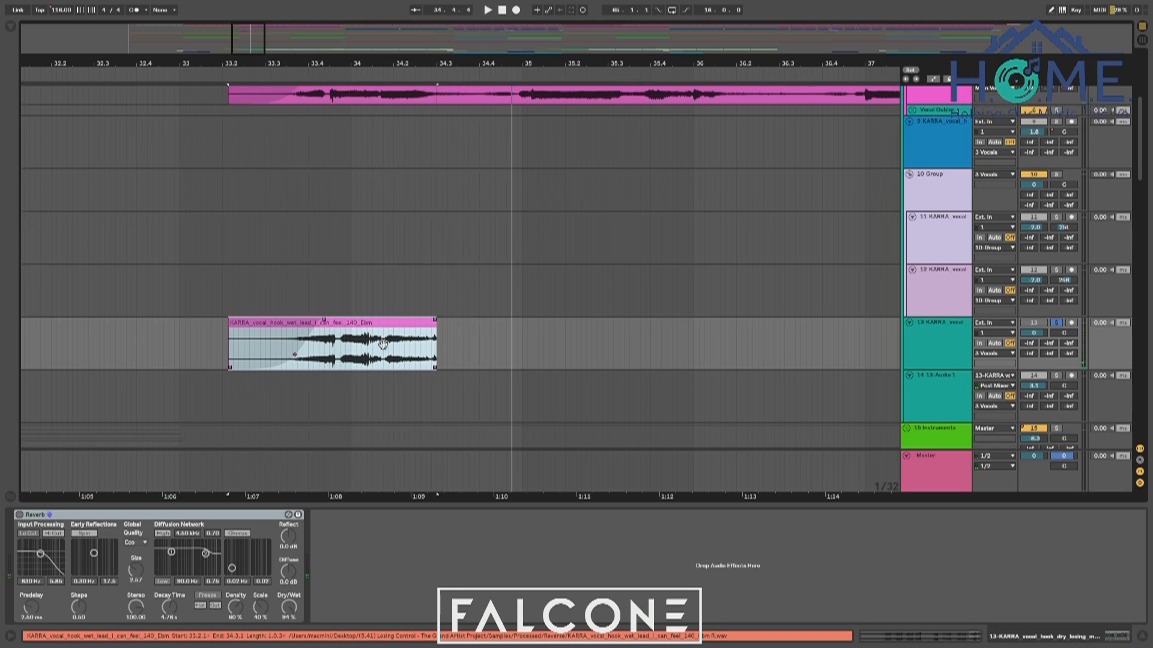
Reactivate the Reverb on the 13 KARRA vocal track and play the reversed clip with its tail
{"action": "left_click", "coordinate": [19, 514]}
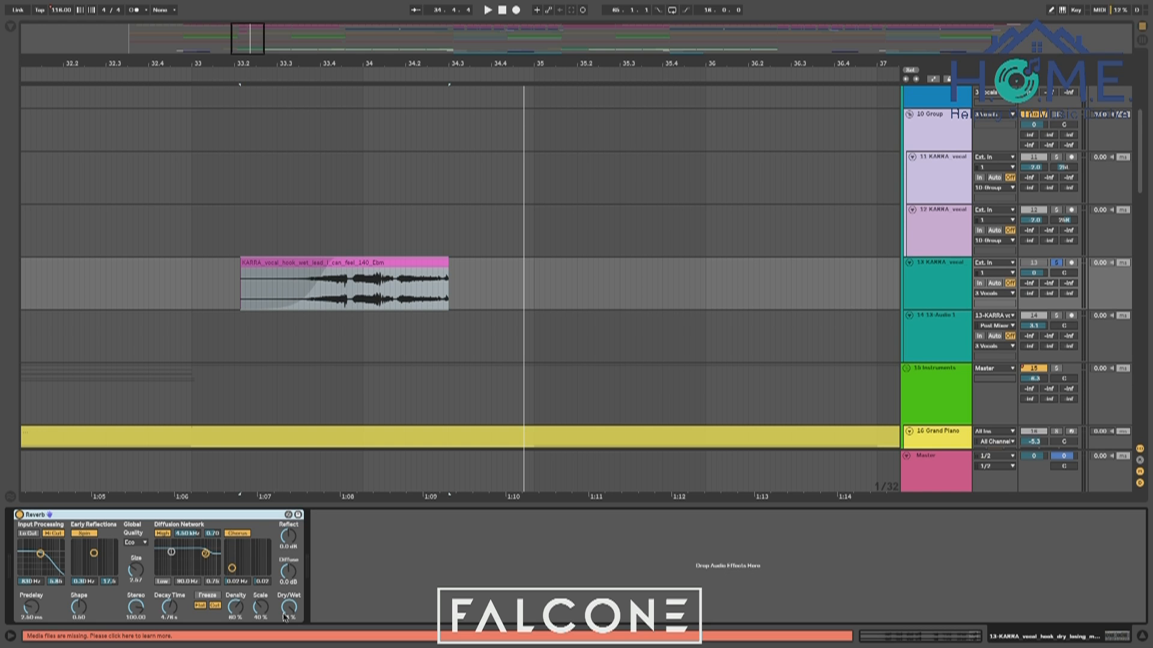
{"action": "left_click", "coordinate": [264, 307]}
{"action": "key", "text": "space"}
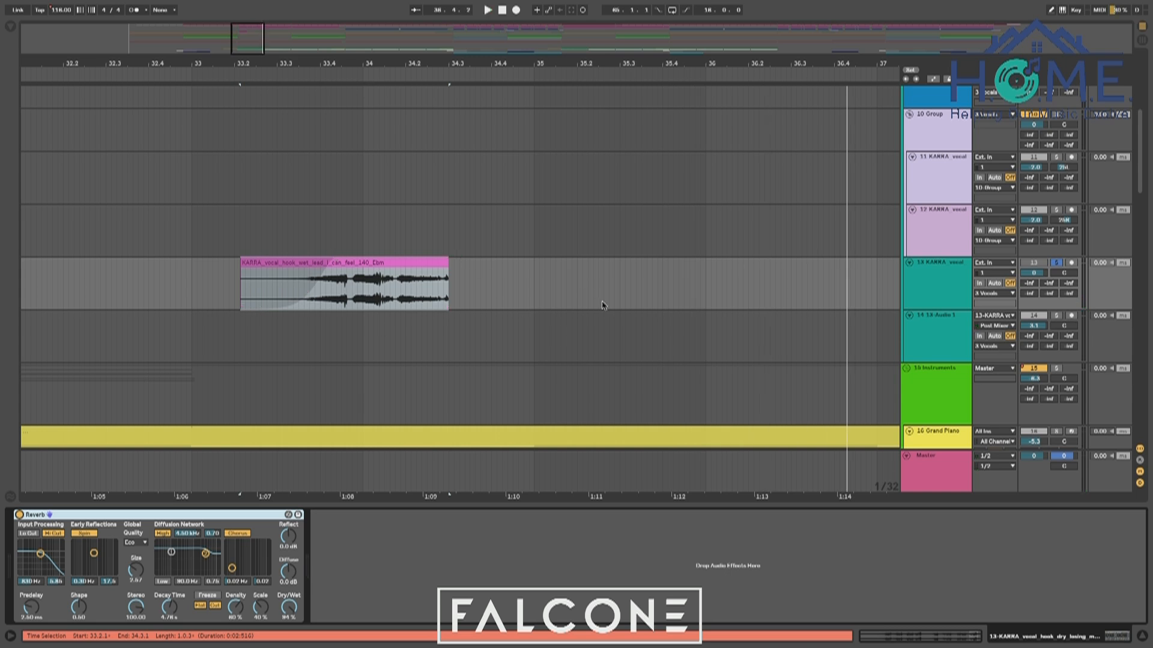
Arm the 14-13-Audio 1 track and record the reversed vocal clip's reverb output onto it, starting at about 33.2.1
{"action": "left_click", "coordinate": [938, 327]}
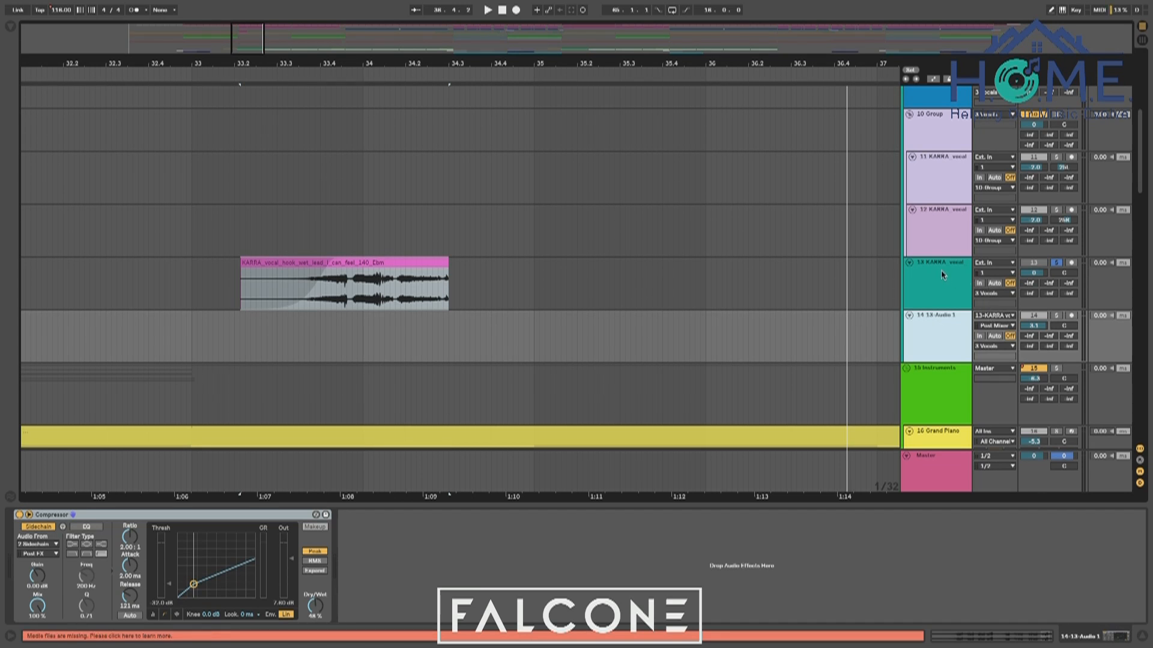
{"action": "left_click", "coordinate": [1072, 317]}
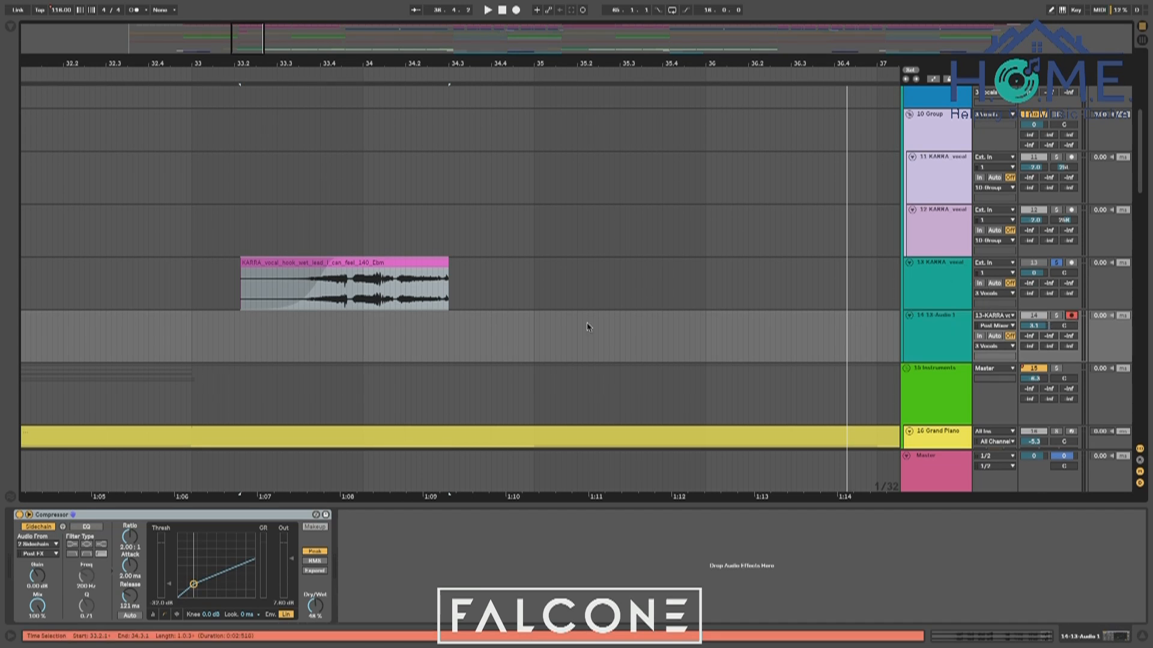
{"action": "left_click", "coordinate": [242, 331]}
{"action": "left_click", "coordinate": [235, 330]}
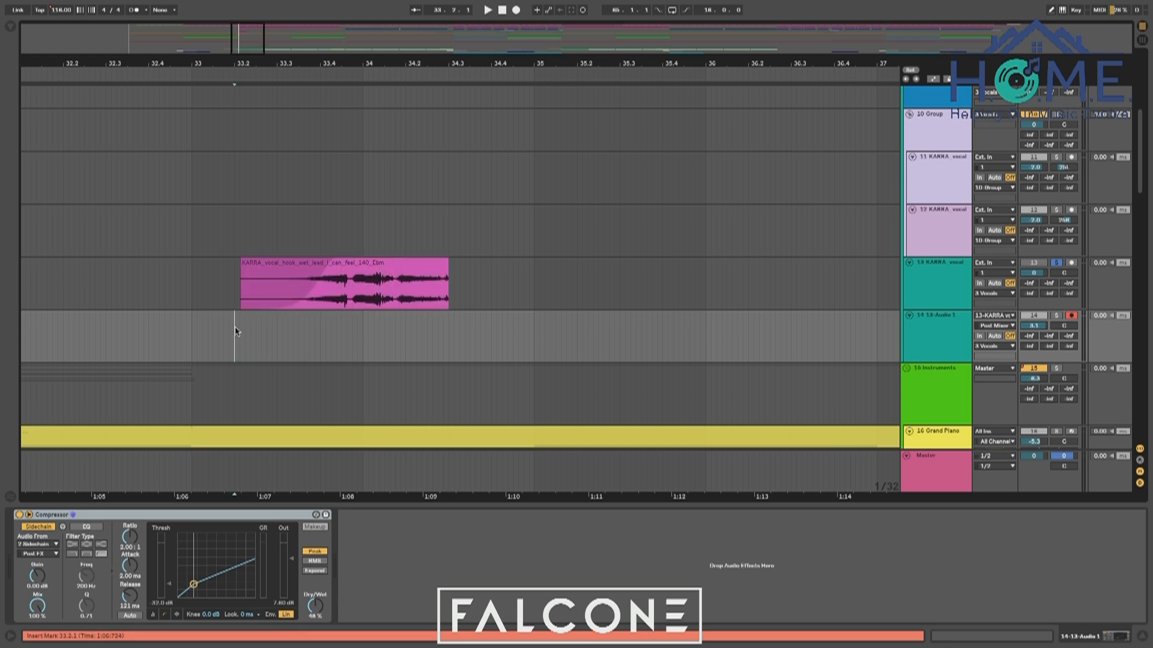
{"action": "left_click", "coordinate": [520, 12]}
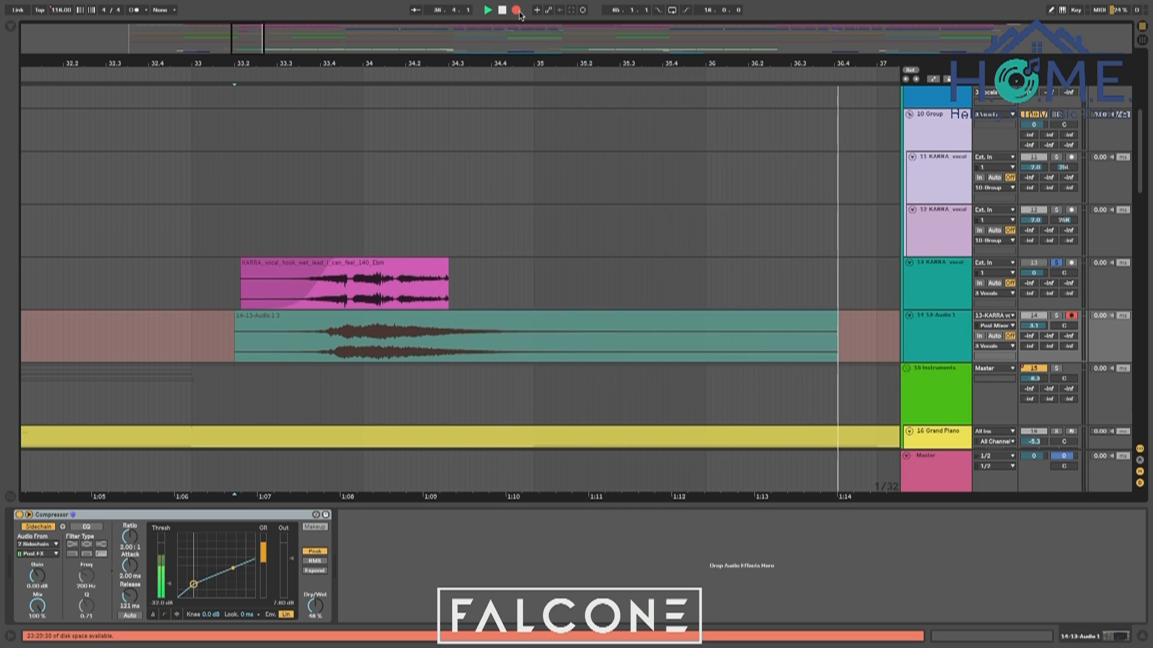
{"action": "left_click", "coordinate": [520, 12]}
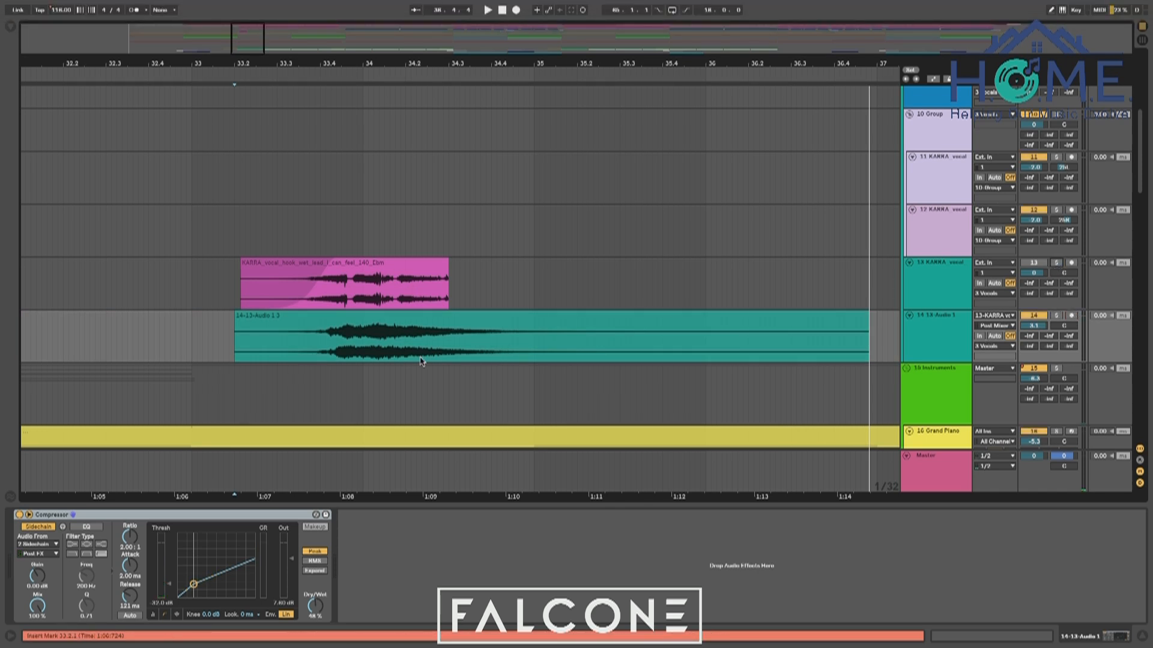
Reverse the recorded reverb clip and move it earlier so that it starts at 30.2.1
{"action": "left_click", "coordinate": [412, 332]}
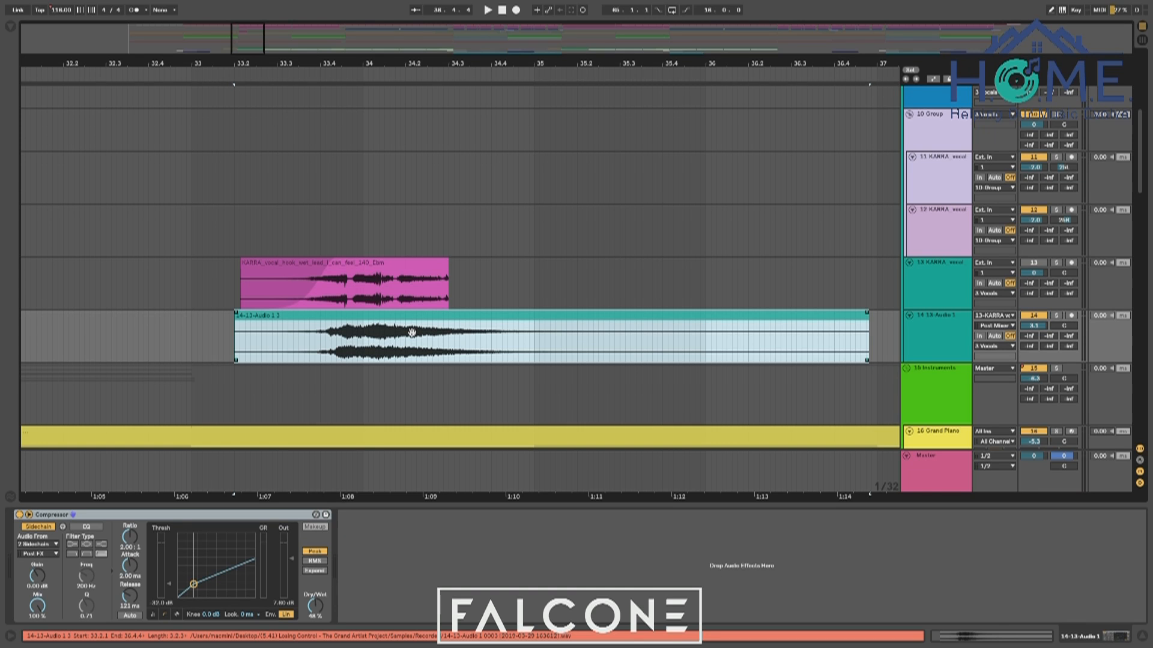
{"action": "key", "text": "r"}
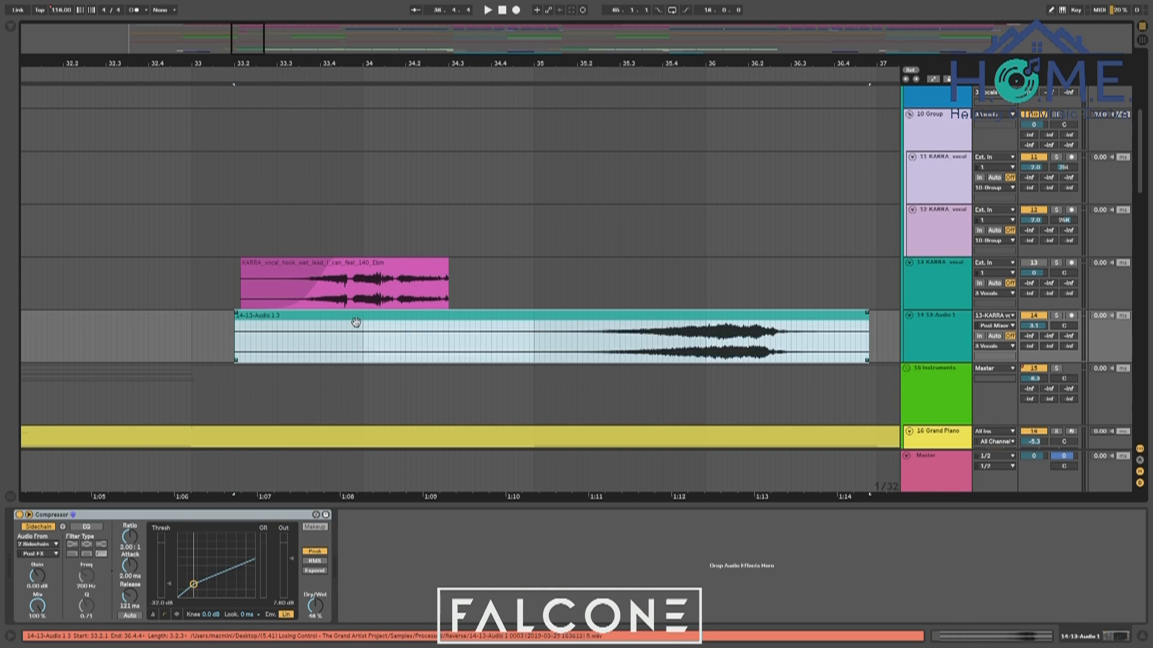
{"action": "scroll", "coordinate": [386, 358], "scroll_direction": "left", "scroll_amount": 5}
{"action": "left_click", "coordinate": [575, 277]}
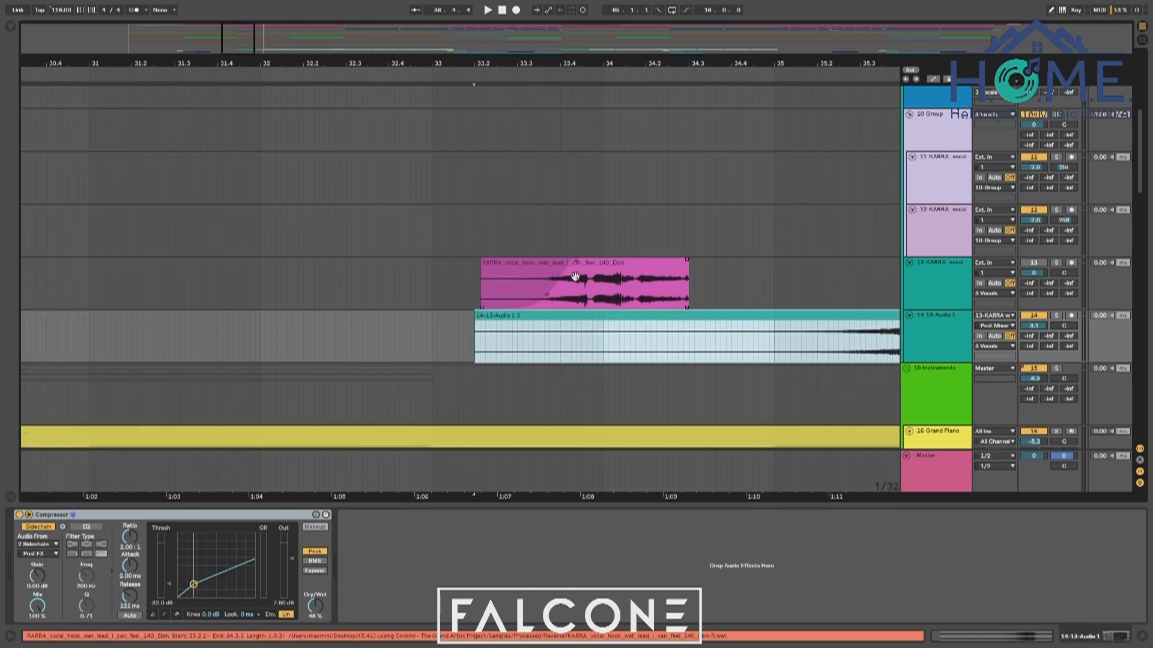
{"action": "left_click_drag", "start_coordinate": [818, 327], "coordinate": [322, 327]}
Solo the 14-13-Audio 1 track and play the reversed reverb clip, briefly bypassing its Compressor
{"action": "left_click", "coordinate": [1054, 316]}
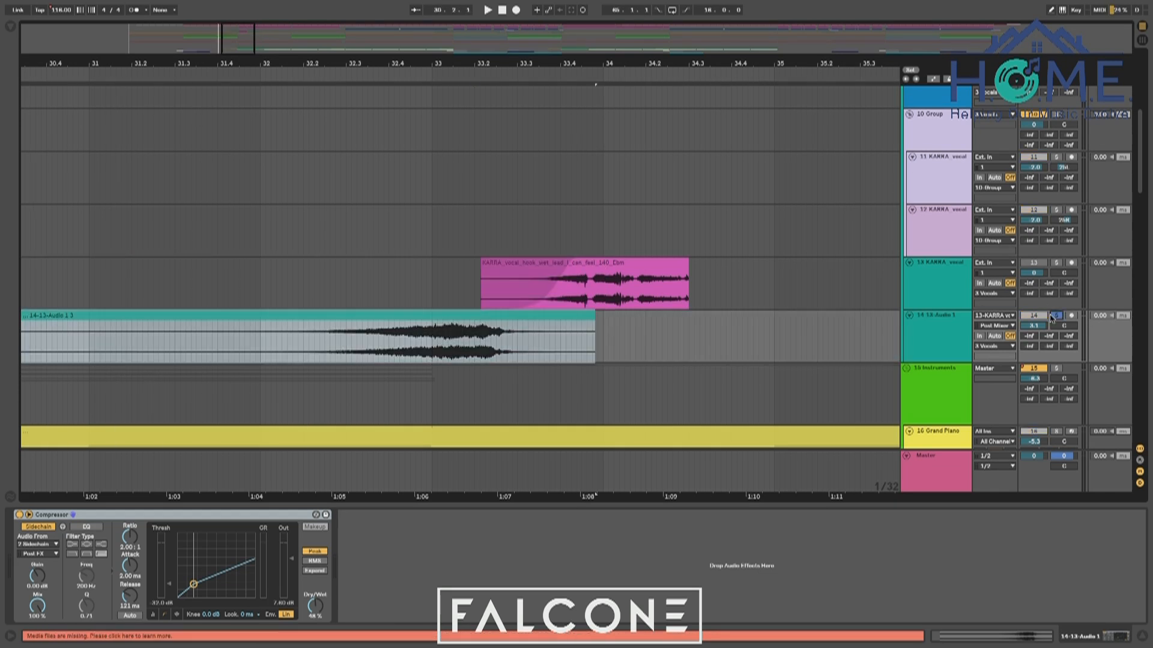
{"action": "left_click", "coordinate": [583, 347]}
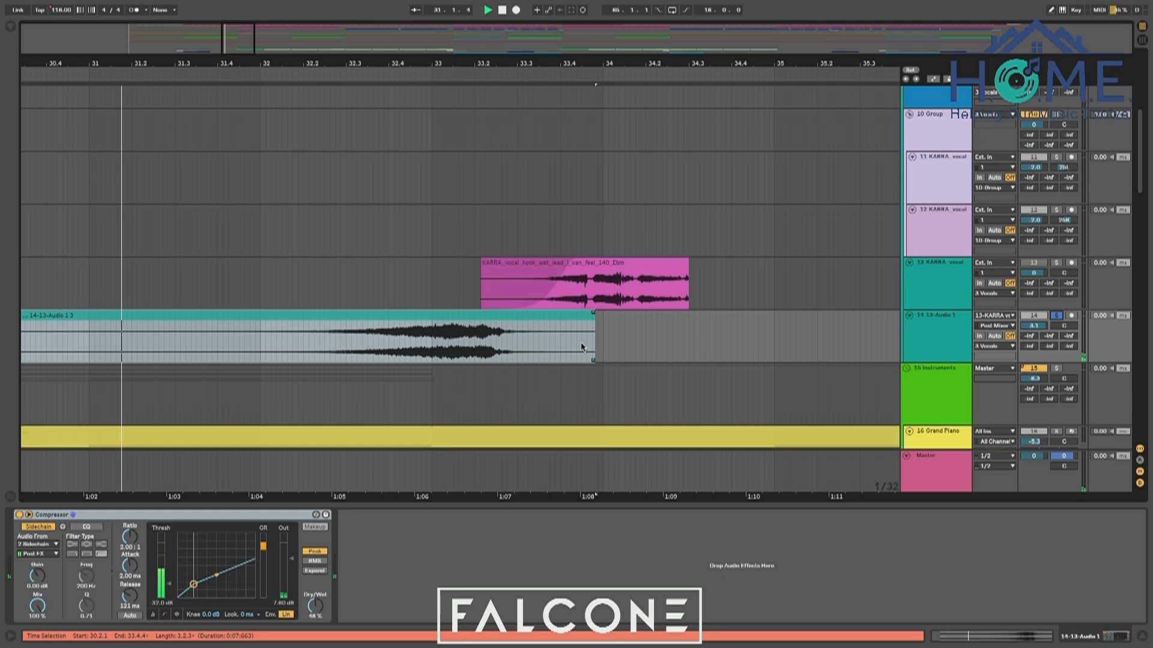
{"action": "left_click", "coordinate": [20, 515]}
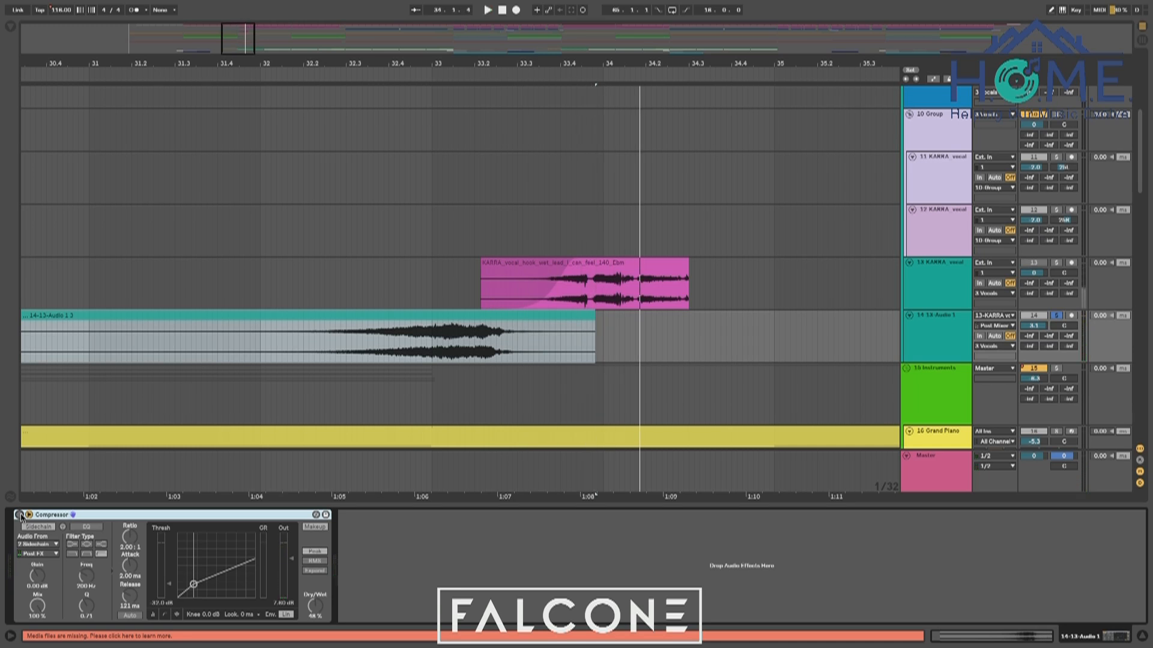
Solo the lead vocal track too and play it together with the reversed reverb swell from just before bar 33
{"action": "scroll", "coordinate": [604, 399], "scroll_direction": "up", "scroll_amount": 3}
{"action": "scroll", "coordinate": [605, 399], "scroll_direction": "left", "scroll_amount": 1}
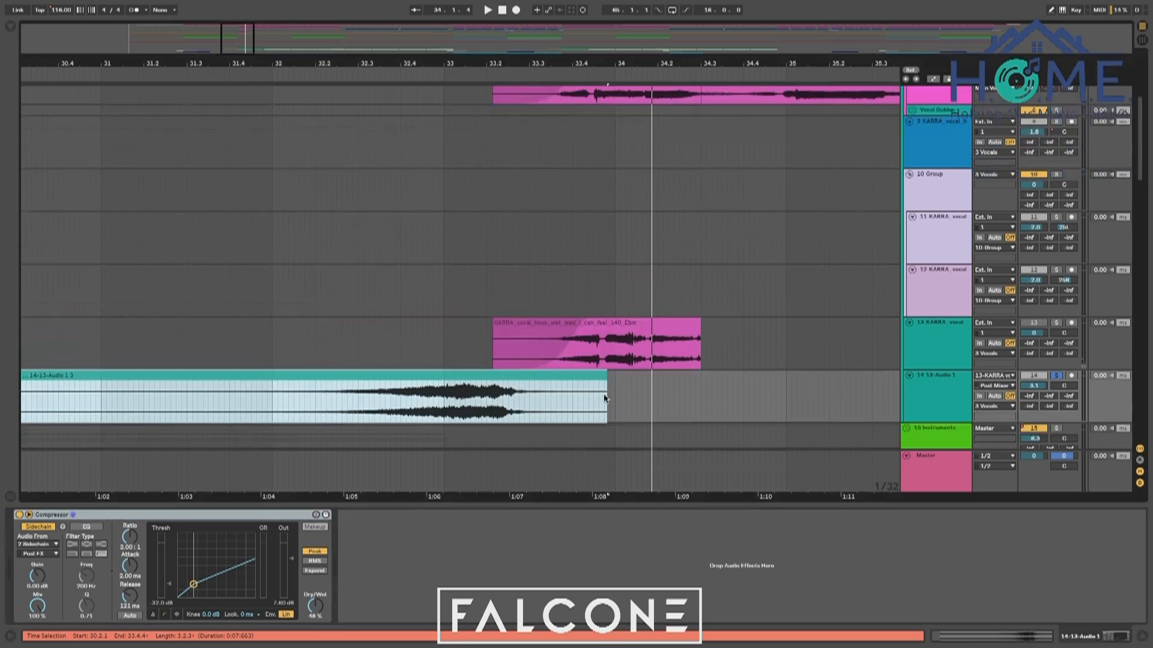
{"action": "scroll", "coordinate": [815, 389], "scroll_direction": "right", "scroll_amount": 3}
{"action": "scroll", "coordinate": [814, 389], "scroll_direction": "down", "scroll_amount": 2}
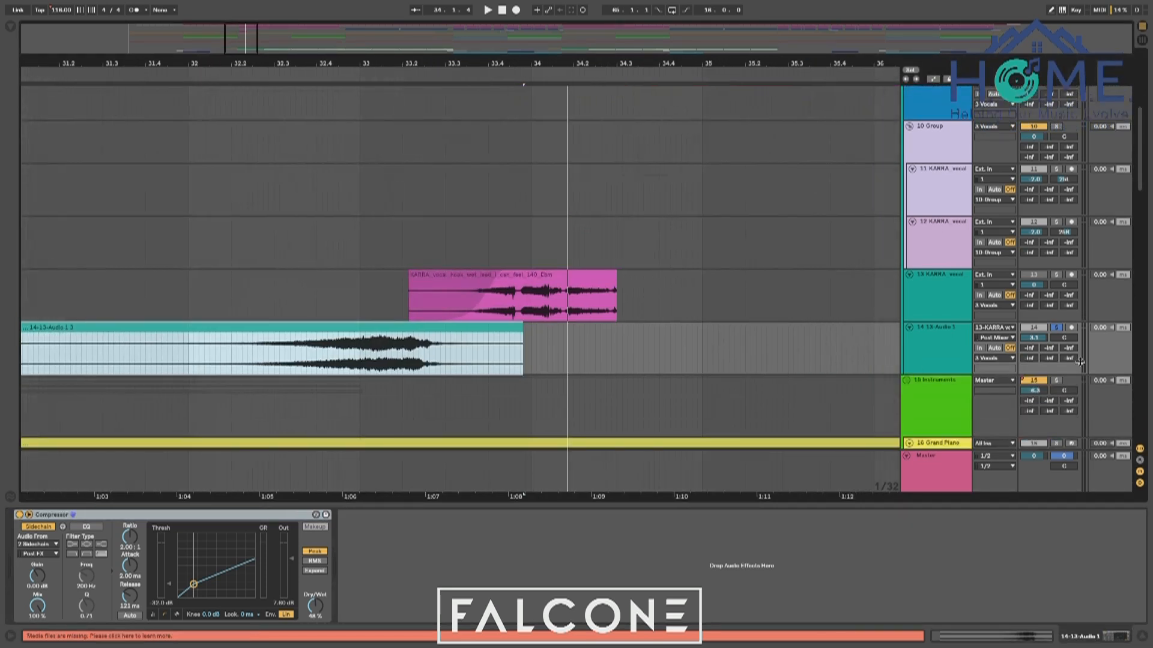
{"action": "scroll", "coordinate": [1050, 311], "scroll_direction": "up", "scroll_amount": 3}
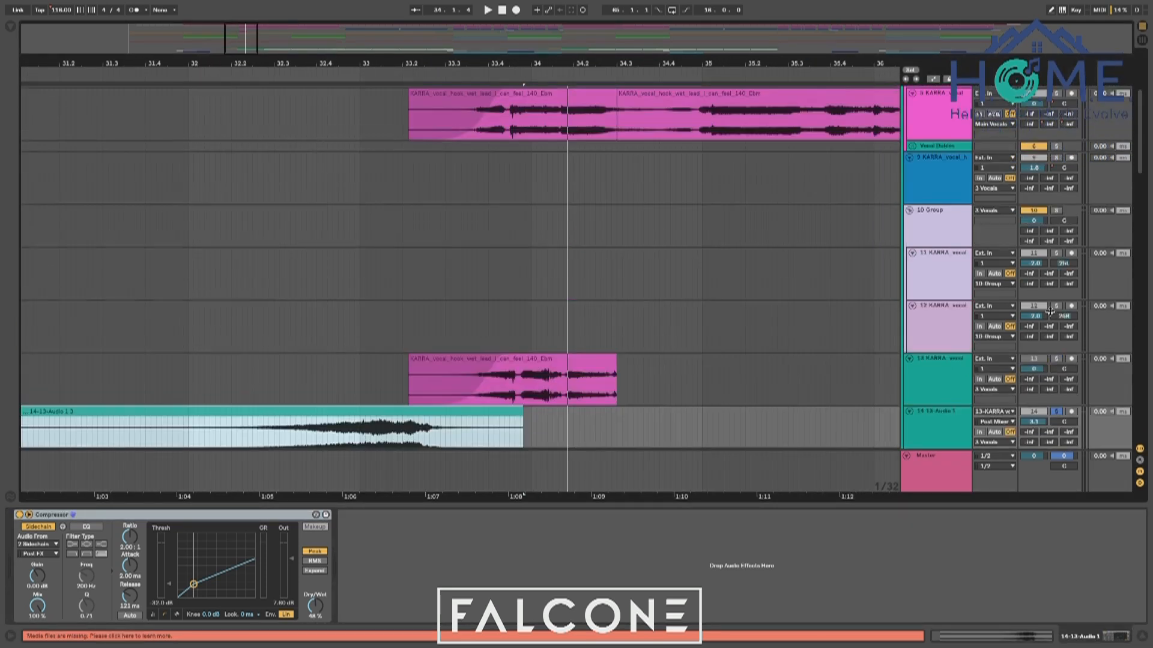
{"action": "left_click", "coordinate": [1060, 96]}
{"action": "key", "text": "space"}
{"action": "left_click", "coordinate": [308, 384]}
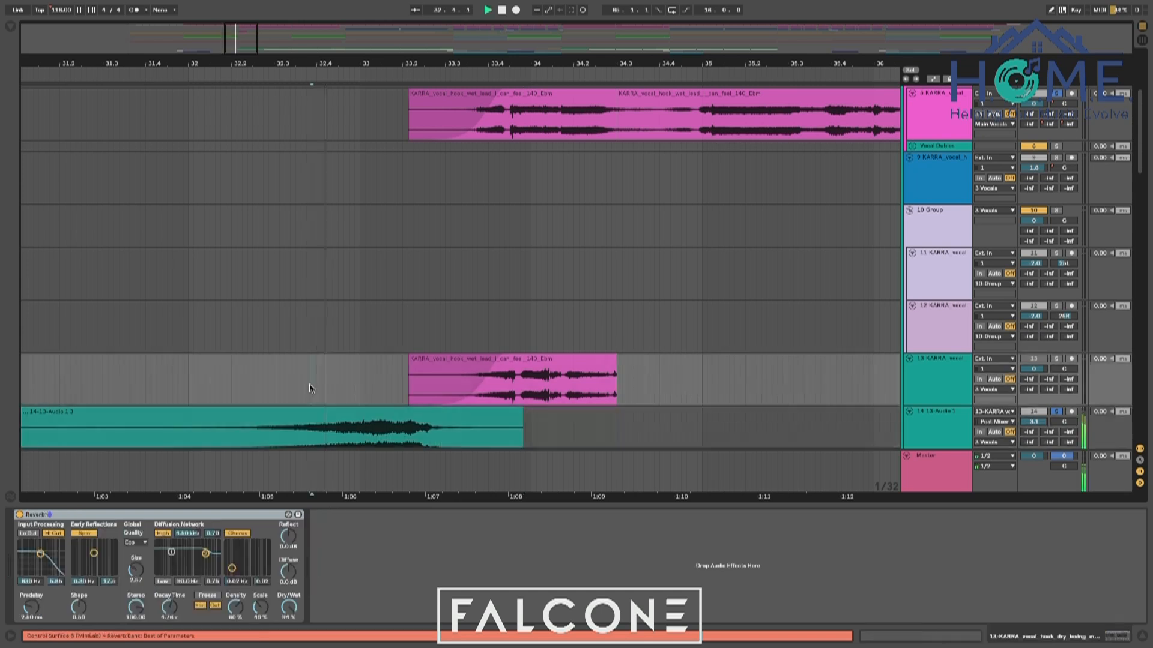
{"action": "scroll", "coordinate": [381, 414], "scroll_direction": "down", "scroll_amount": 1}
{"action": "scroll", "coordinate": [380, 414], "scroll_direction": "down", "scroll_amount": 1}
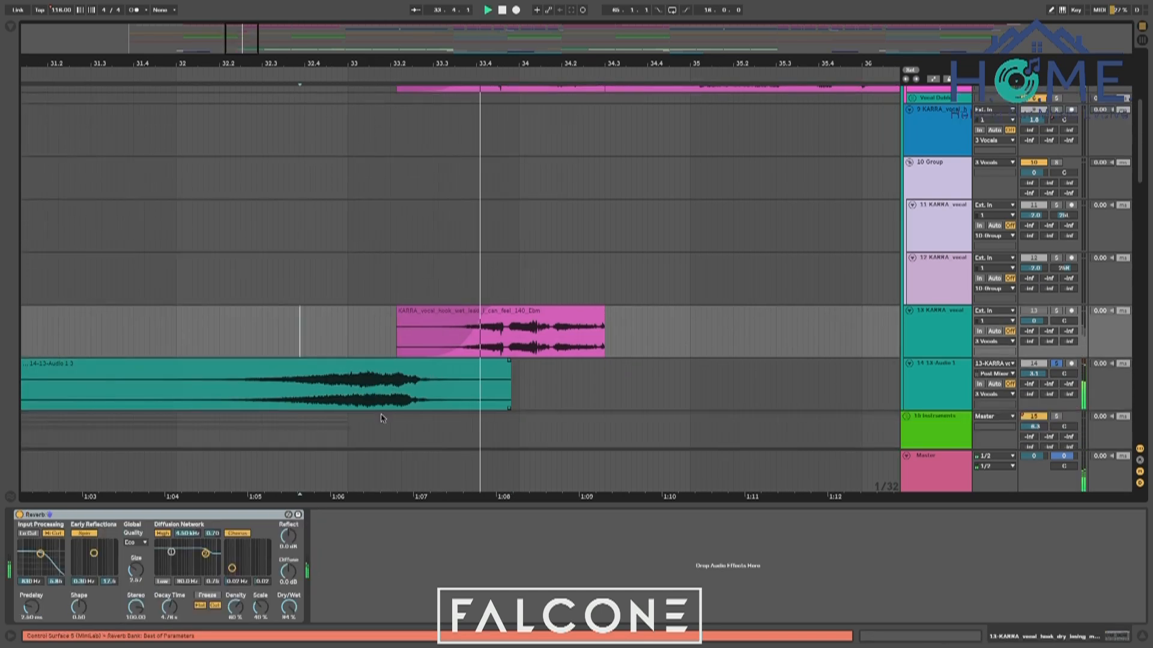
Move the reversed reverb clip later to start at 30.4.4 and play the swell against the lead vocal
{"action": "left_click_drag", "start_coordinate": [378, 377], "coordinate": [505, 388]}
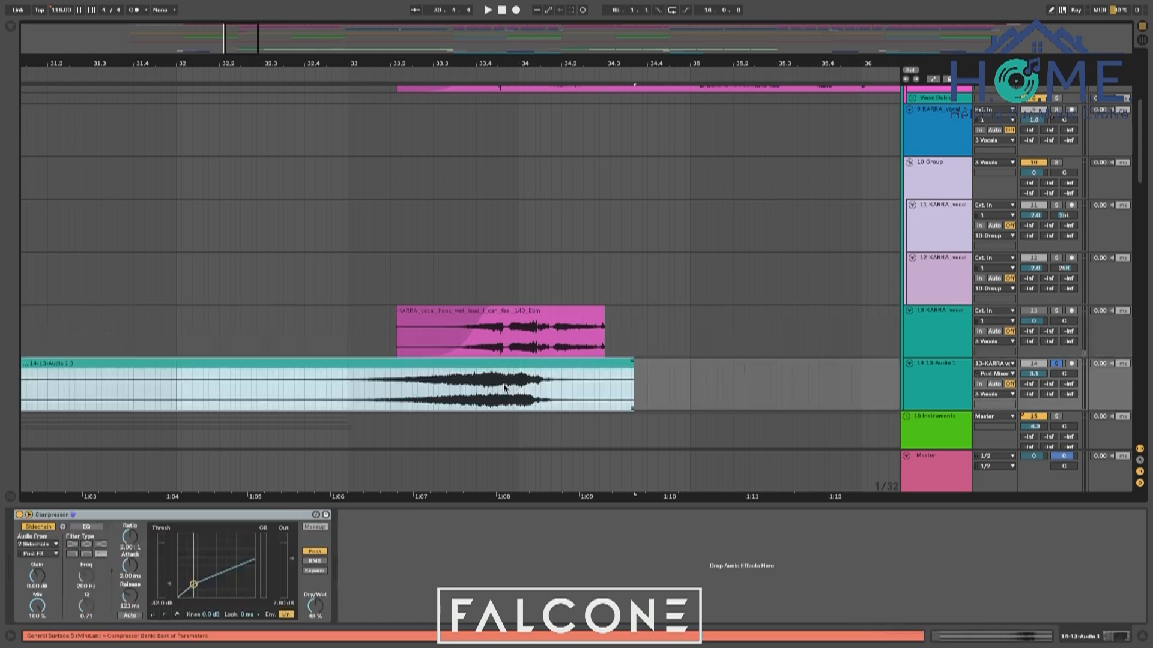
{"action": "left_click", "coordinate": [342, 407]}
{"action": "key", "text": "space"}
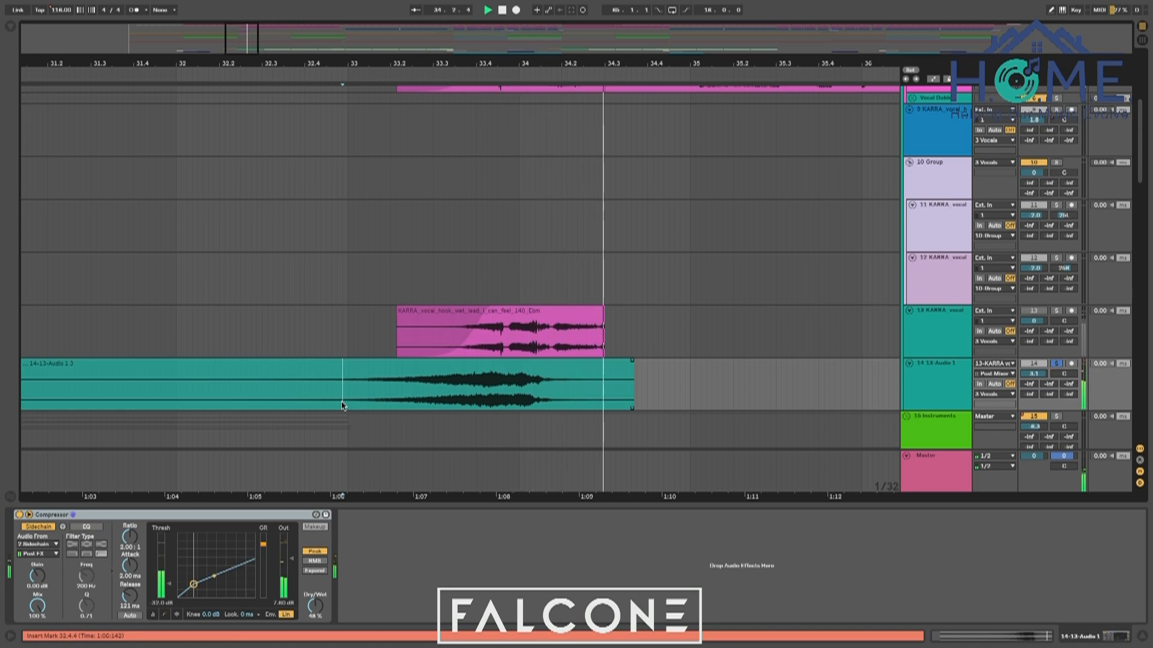
{"action": "key", "text": "space"}
{"action": "left_click", "coordinate": [209, 383]}
{"action": "left_click", "coordinate": [235, 393]}
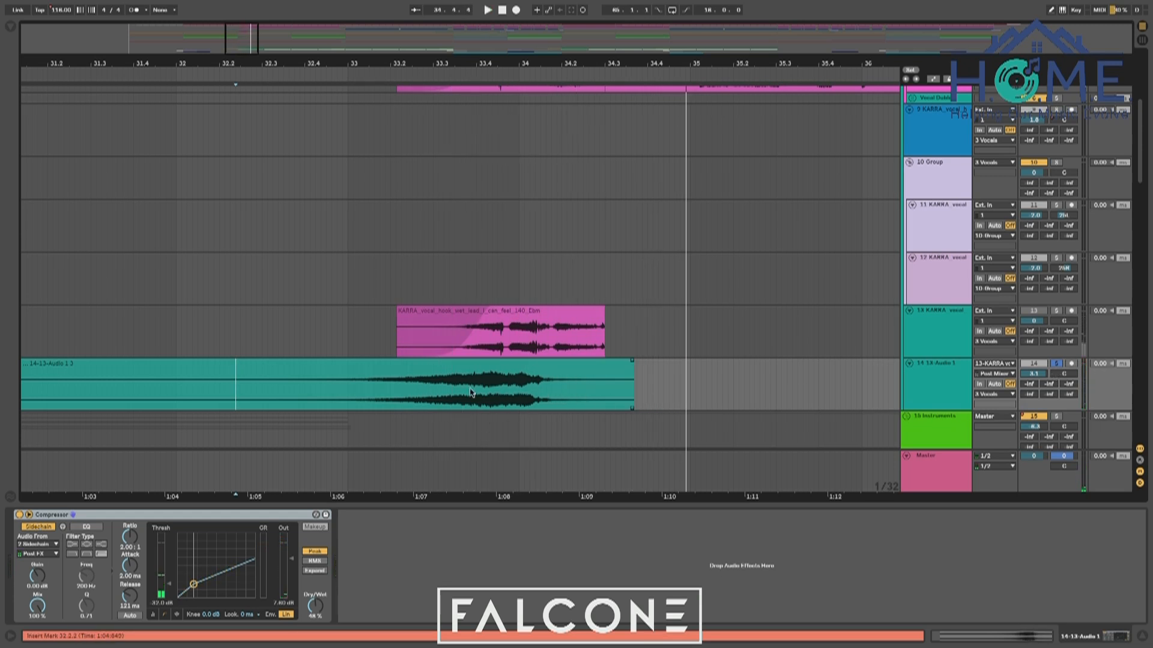
Unsolo the 14-13-Audio 1 track and play the reversed reverb swell within the full mix
{"action": "left_click", "coordinate": [456, 367]}
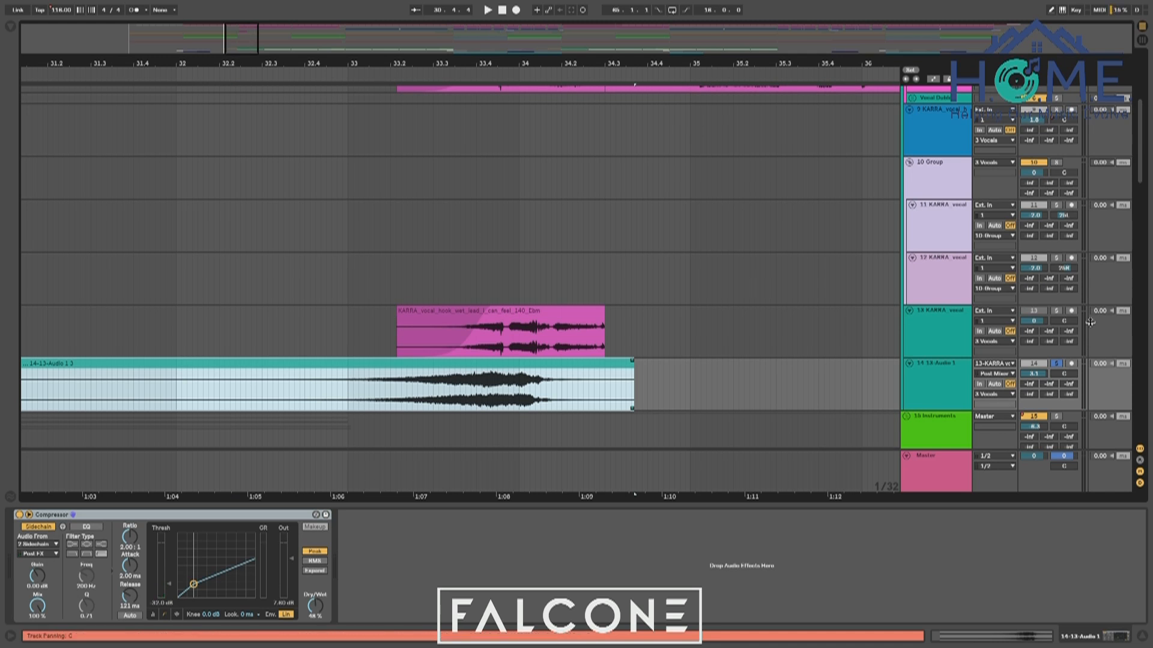
{"action": "left_click", "coordinate": [1055, 364]}
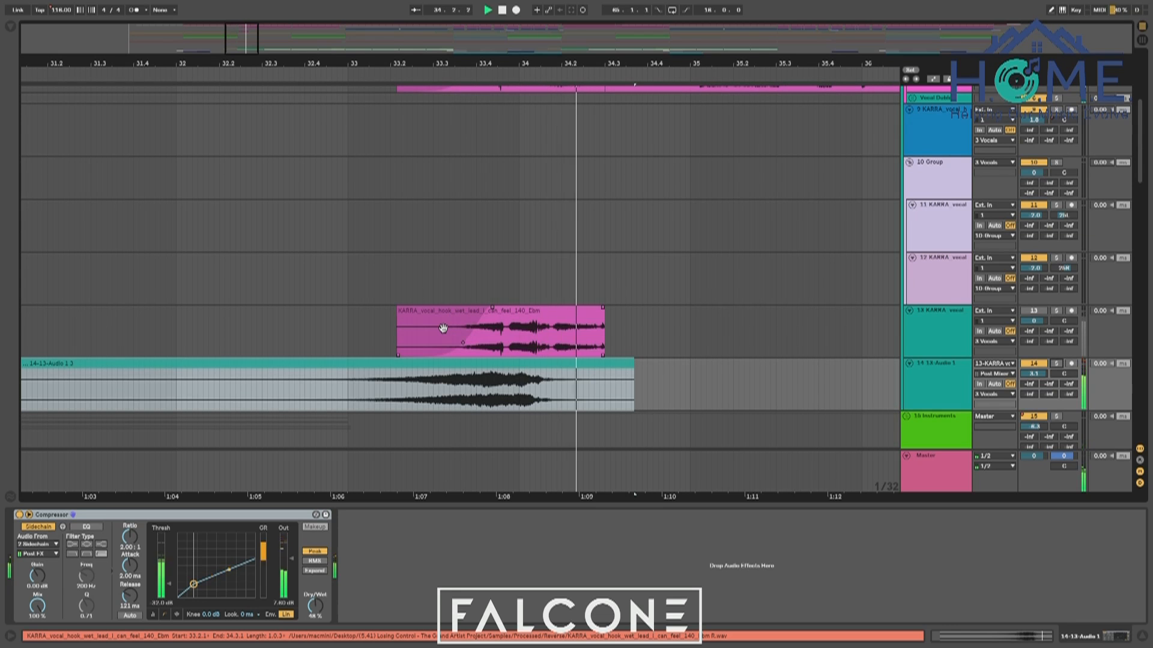
{"action": "left_click", "coordinate": [337, 330]}
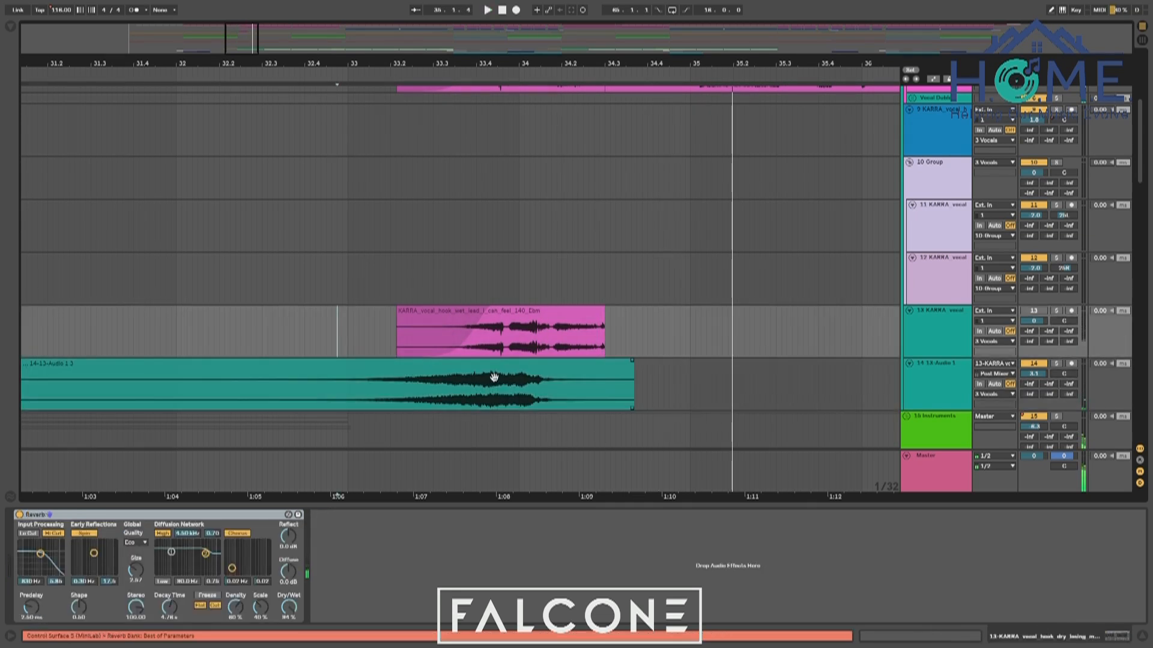
Nudge the reversed reverb clip slightly later and then slightly earlier, playing each position in the full mix
{"action": "left_click", "coordinate": [493, 377]}
{"action": "mouse_move", "coordinate": [494, 377]}
{"action": "left_mouse_down"}
{"action": "mouse_move", "coordinate": [502, 386]}
{"action": "mouse_move", "coordinate": [496, 377]}
{"action": "left_mouse_up"}
{"action": "left_click", "coordinate": [343, 330]}
{"action": "key", "text": "space"}
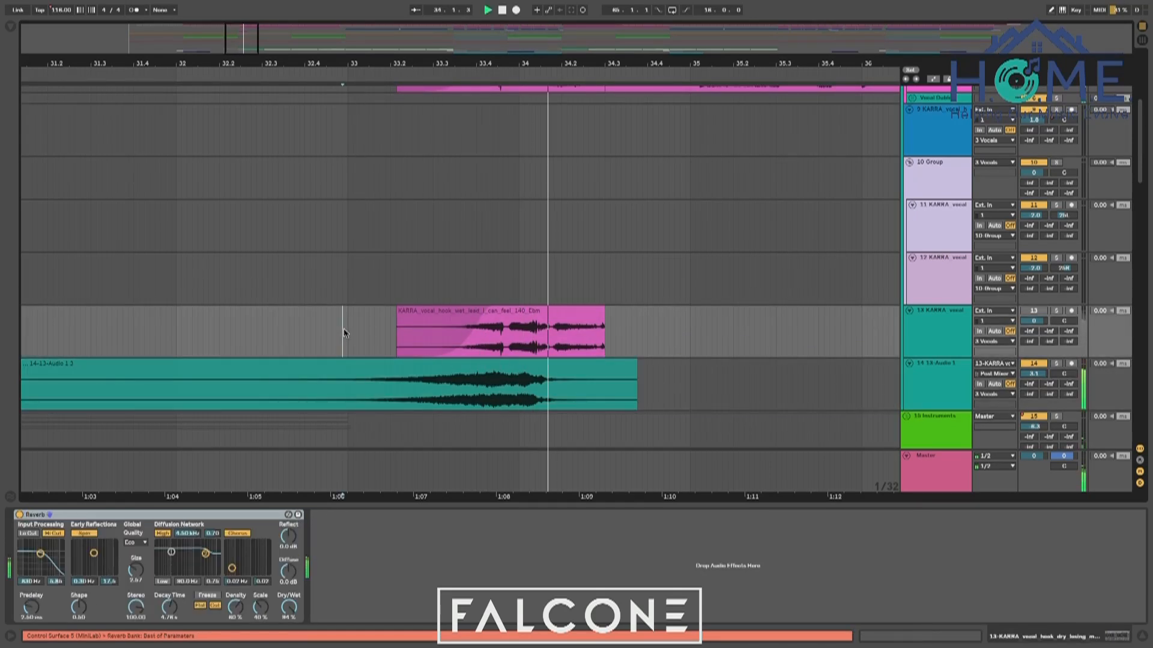
{"action": "left_click", "coordinate": [560, 378]}
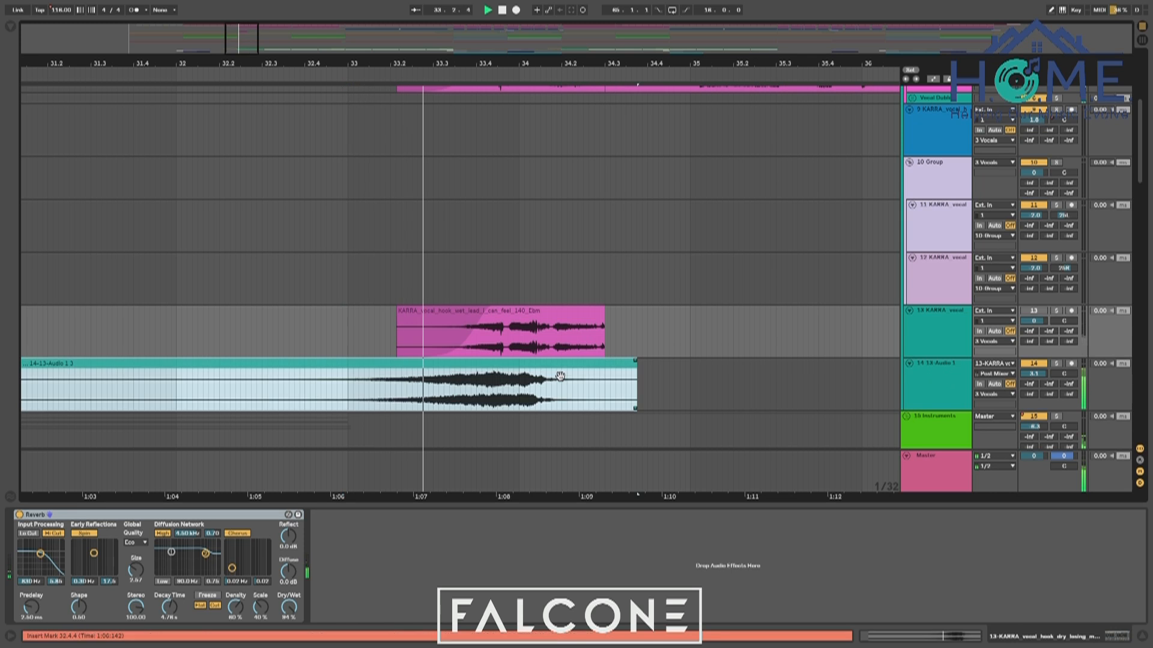
{"action": "left_click", "coordinate": [466, 397]}
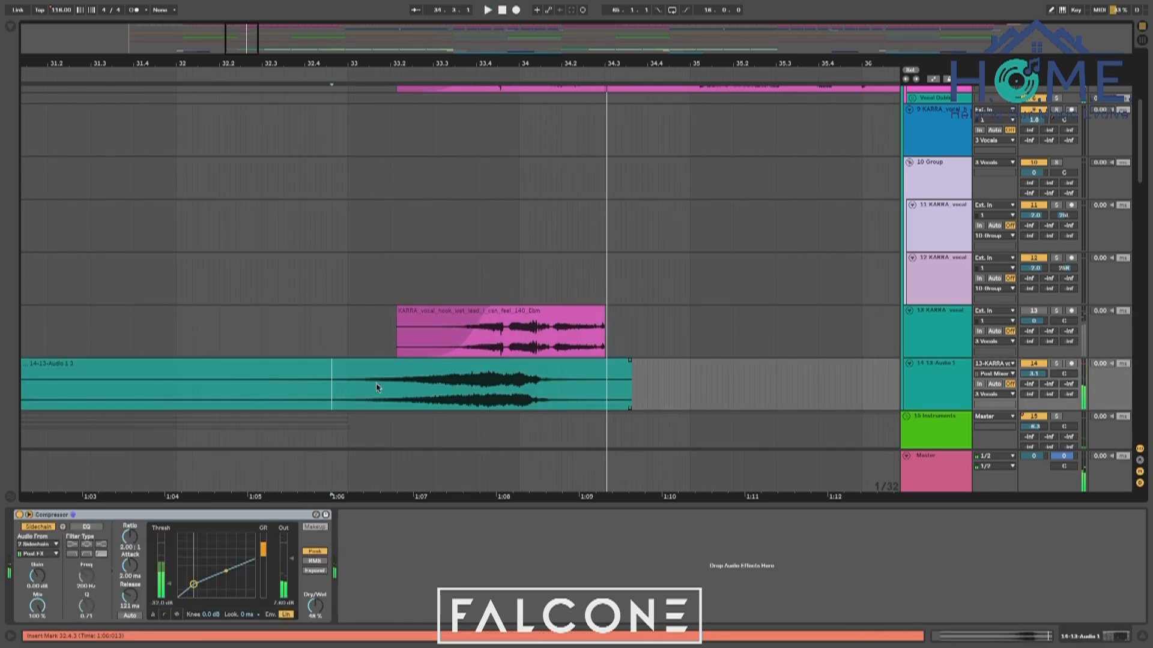
Open the reversed reverb clip's details and show its clip Volume envelope
{"action": "left_click", "coordinate": [473, 377]}
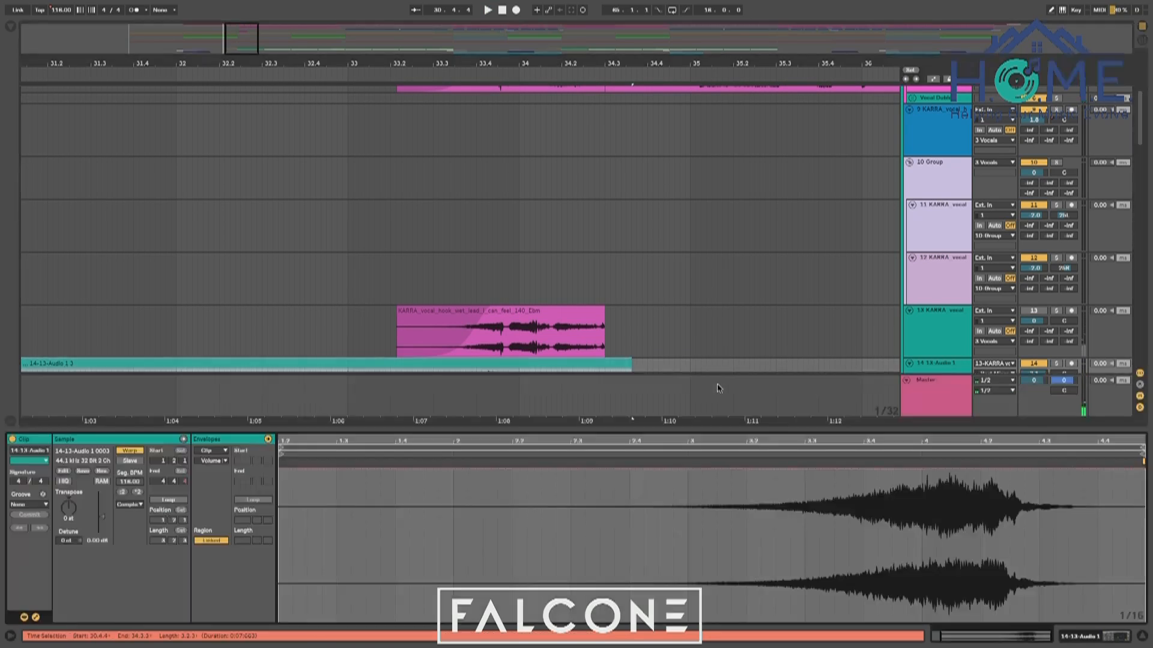
{"action": "left_click", "coordinate": [204, 455]}
{"action": "left_click", "coordinate": [204, 452]}
{"action": "left_click", "coordinate": [208, 461]}
{"action": "left_click", "coordinate": [209, 461]}
{"action": "scroll", "coordinate": [729, 337], "scroll_direction": "down", "scroll_amount": 2}
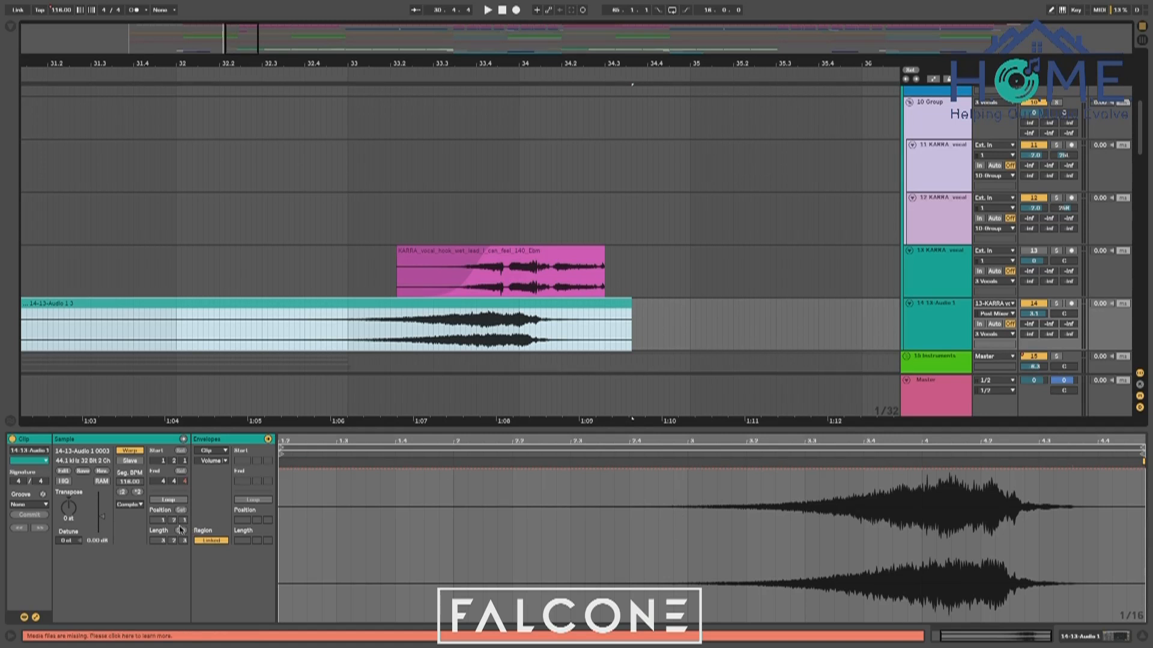
Raise the reversed reverb clip's gain to about 2.13 dB and play the swell from just before bar 33
{"action": "left_click", "coordinate": [100, 517]}
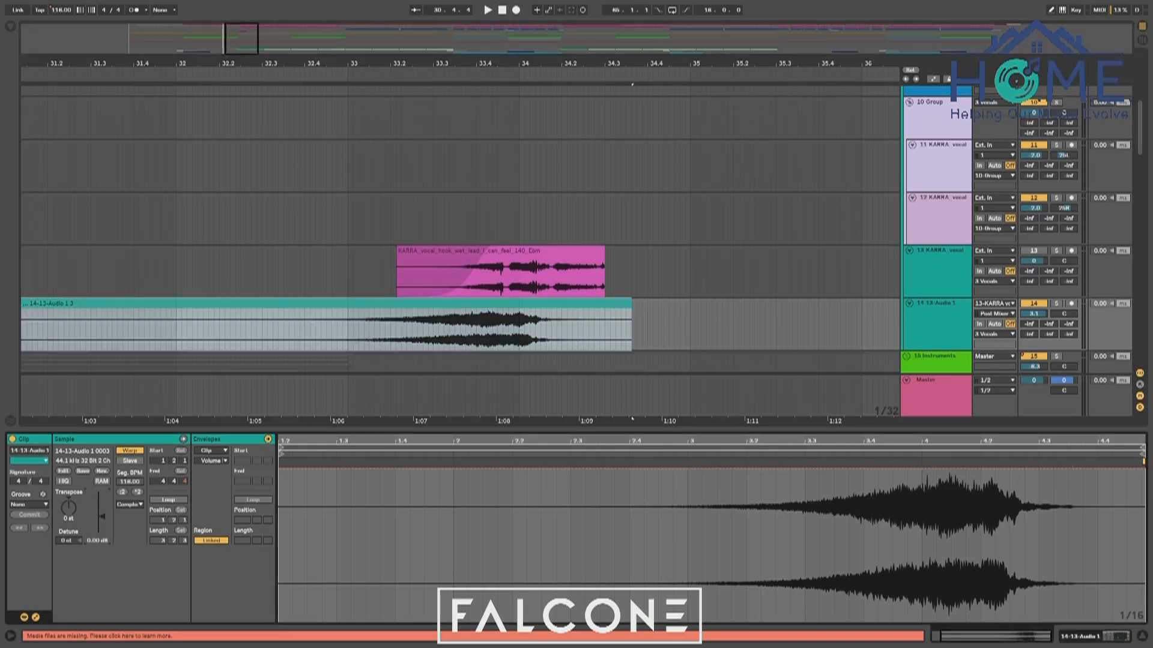
{"action": "left_click_drag", "start_coordinate": [99, 517], "coordinate": [100, 504]}
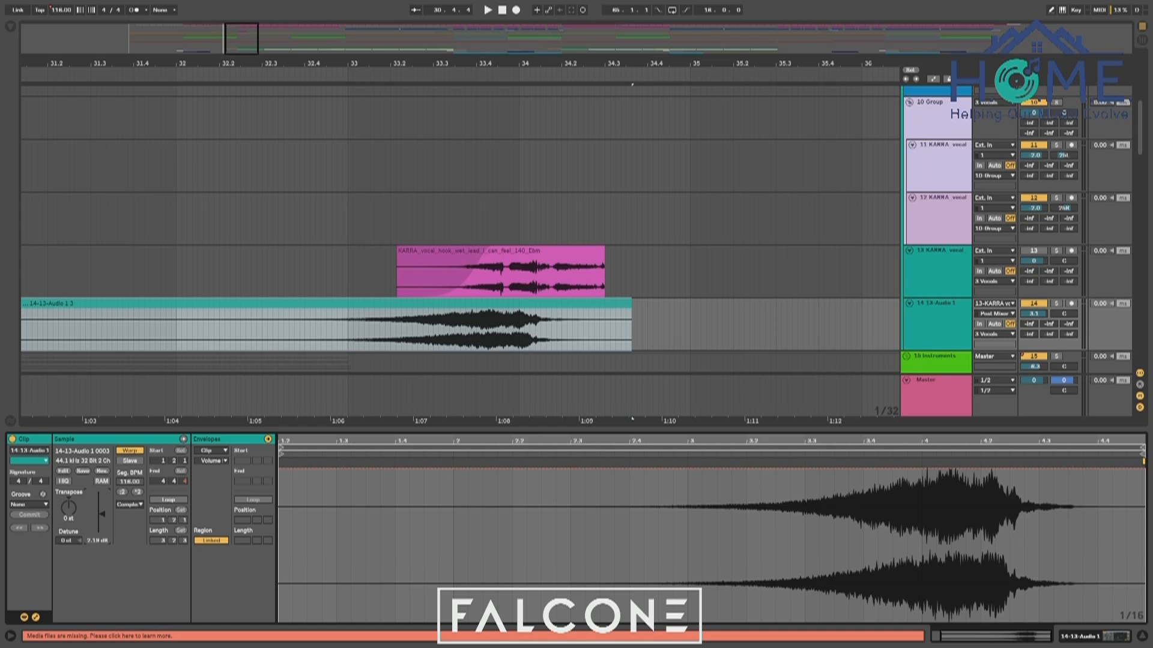
{"action": "left_click", "coordinate": [347, 323]}
{"action": "key", "text": "space"}
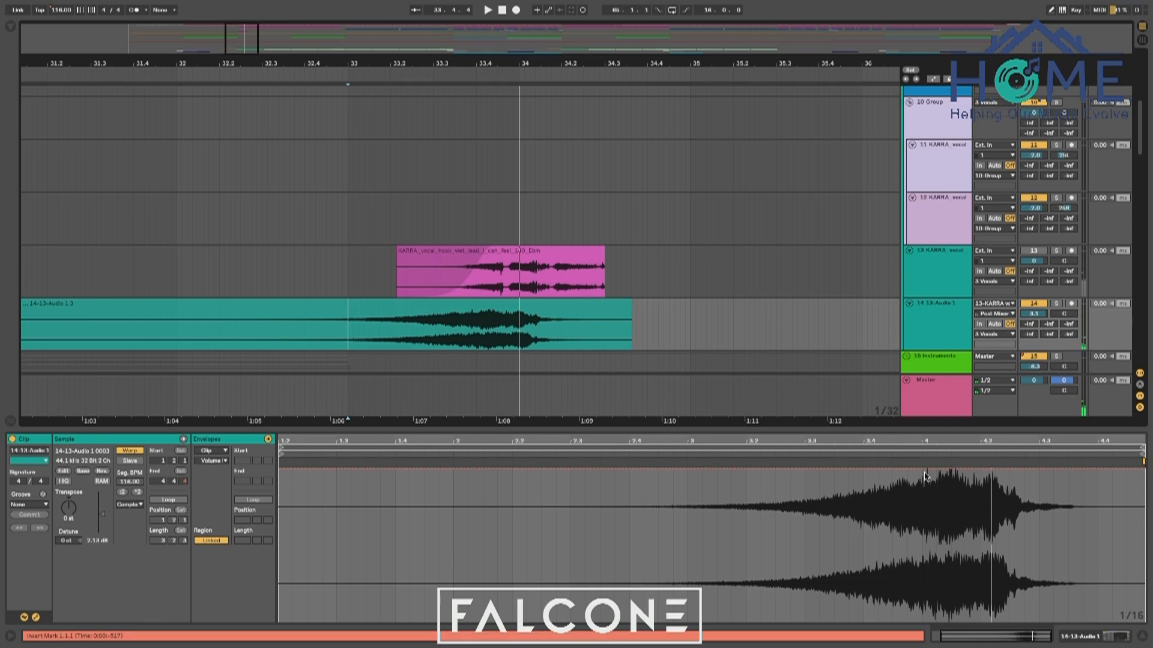
Shape a curved dip in the clip's volume envelope over the end of the swell, down to about 50%, and play it
{"action": "key", "text": "ctrl+a"}
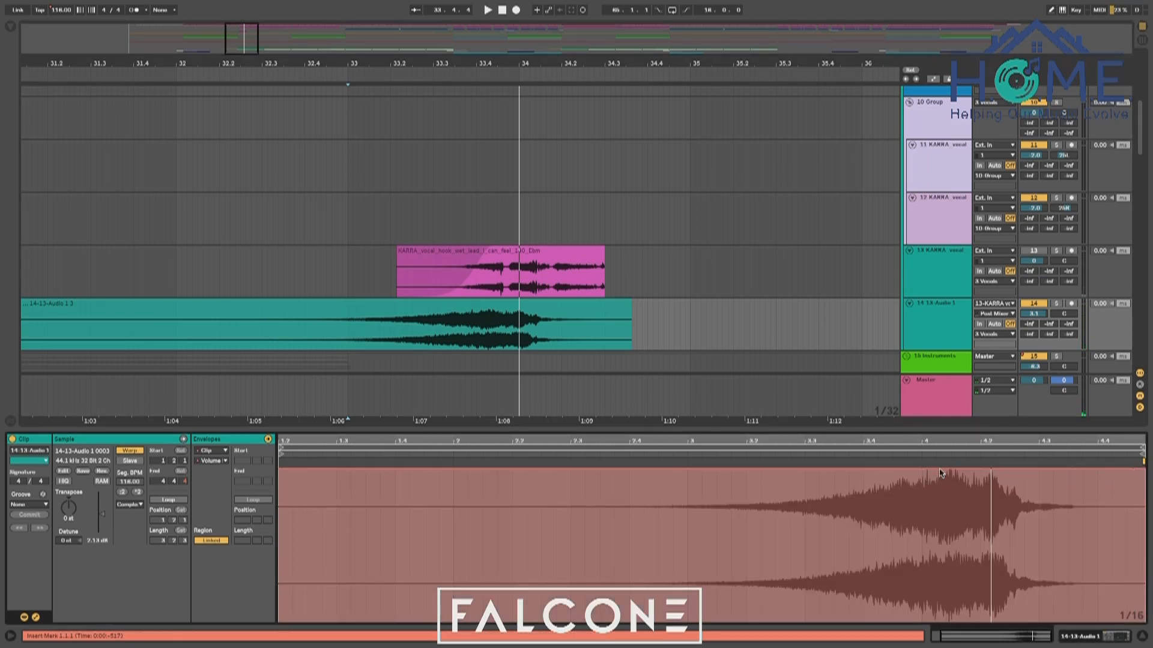
{"action": "left_click_drag", "start_coordinate": [948, 473], "coordinate": [980, 555]}
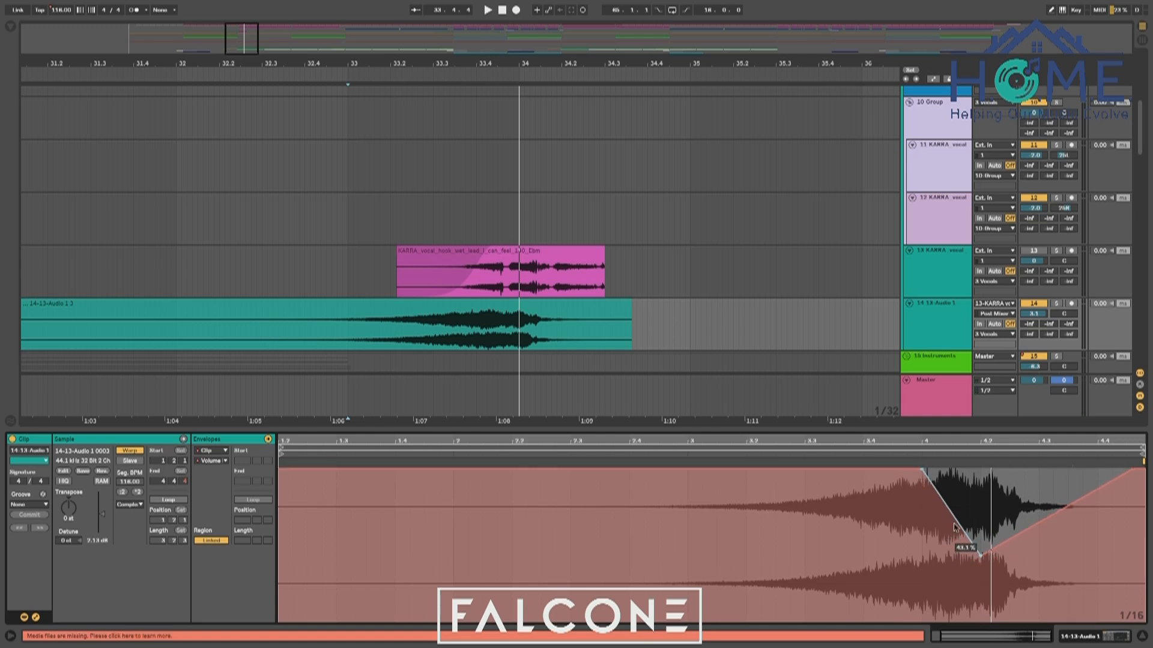
{"action": "key", "text": "space"}
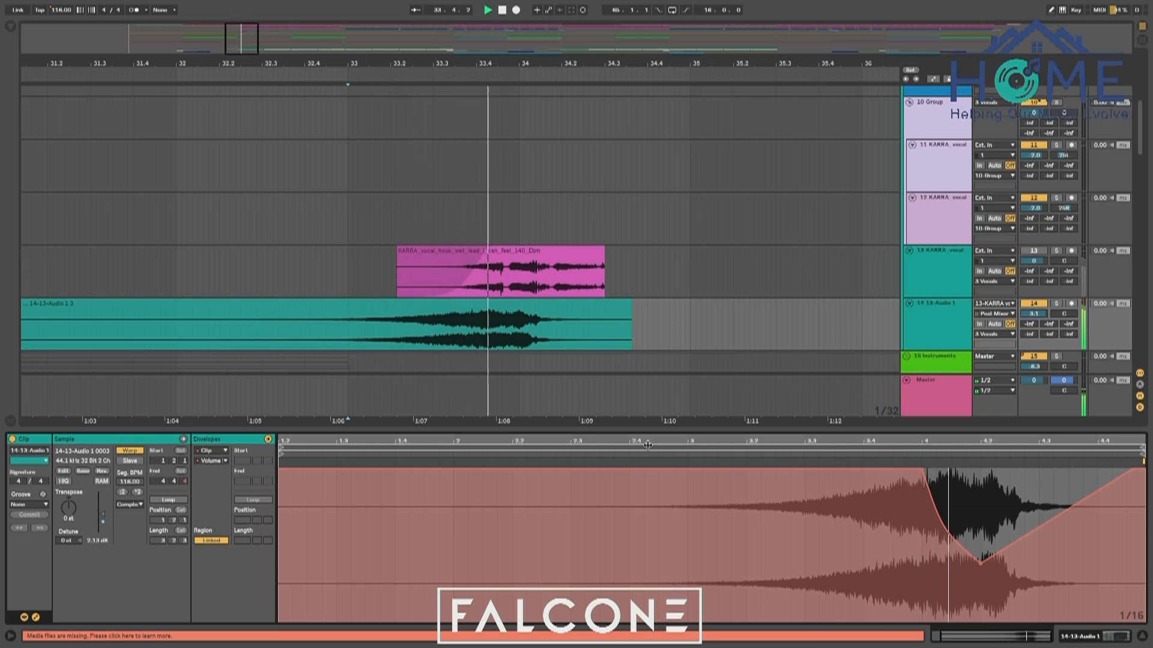
{"action": "left_click_drag", "start_coordinate": [980, 561], "coordinate": [1018, 545]}
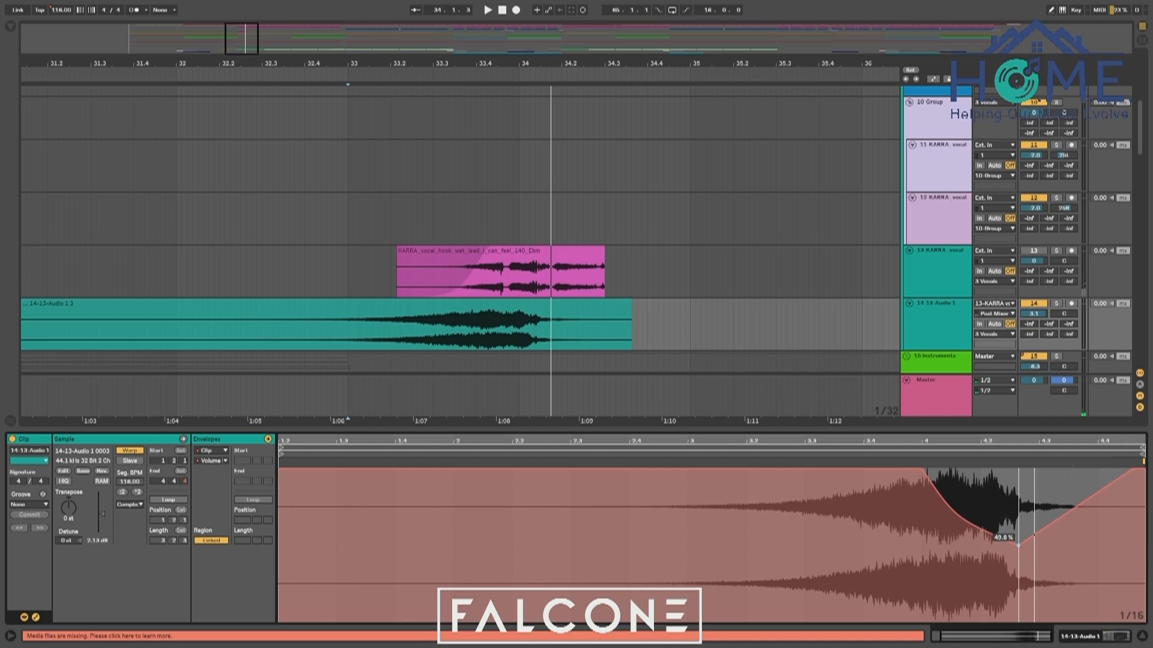
{"action": "key", "text": "space"}
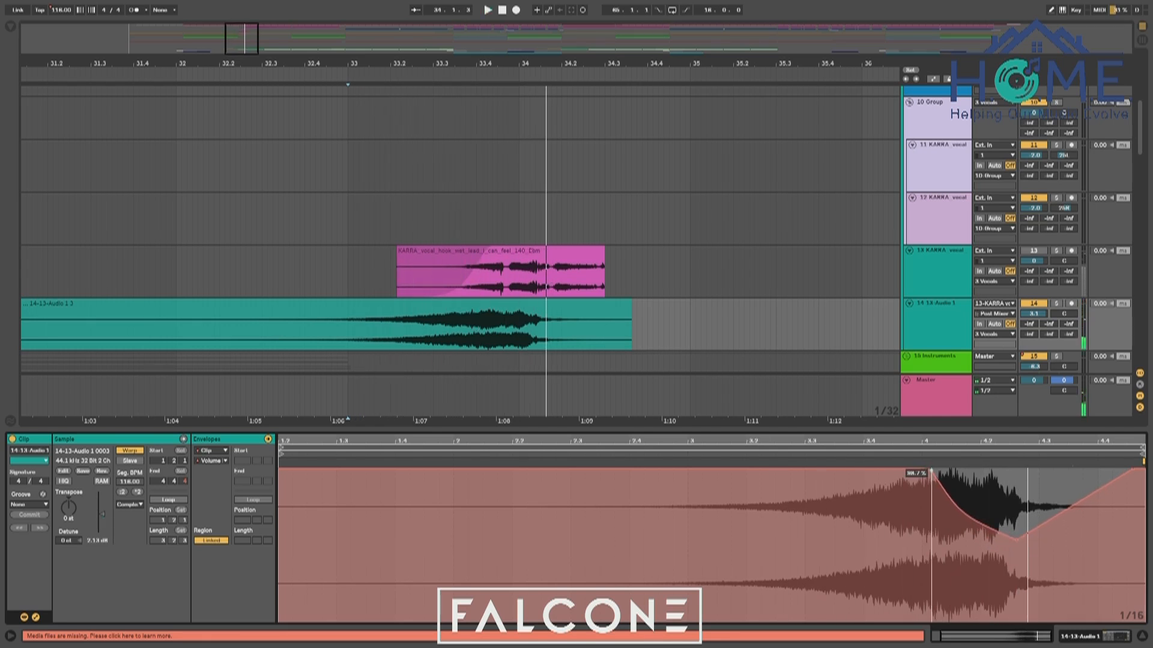
Move the start of the curved volume dip slightly later in the reversed reverb clip and play the end of the swell
{"action": "key", "text": "space"}
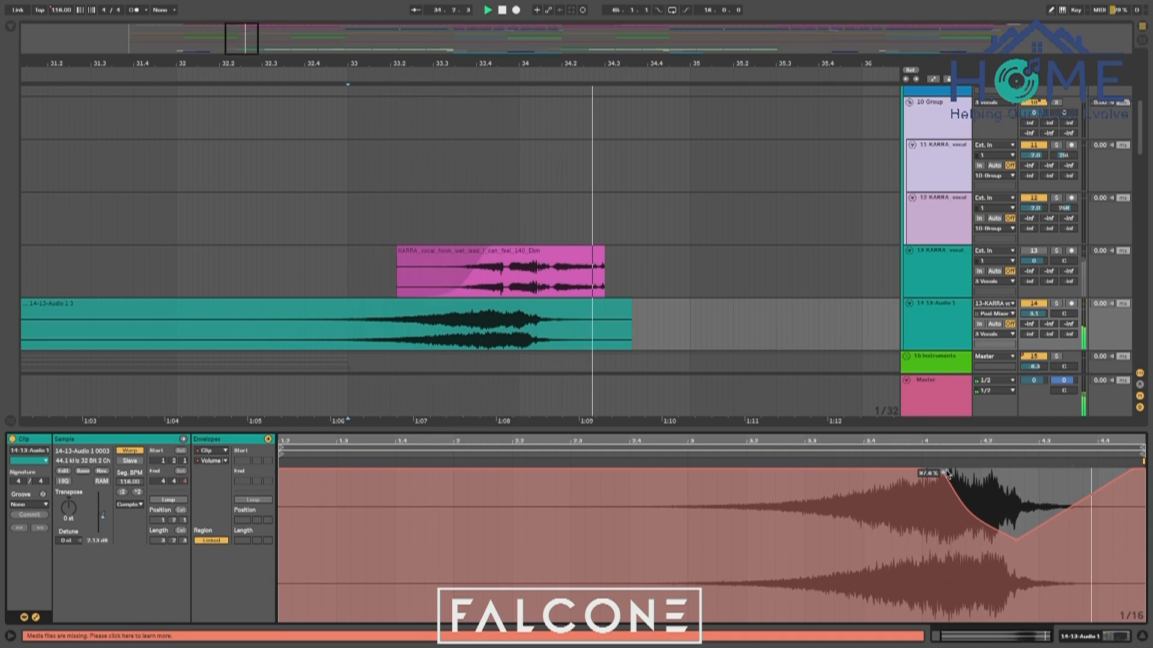
{"action": "scroll", "coordinate": [481, 198], "scroll_direction": "down", "scroll_amount": 3}
{"action": "scroll", "coordinate": [481, 198], "scroll_direction": "left", "scroll_amount": 2}
{"action": "key", "text": "space"}
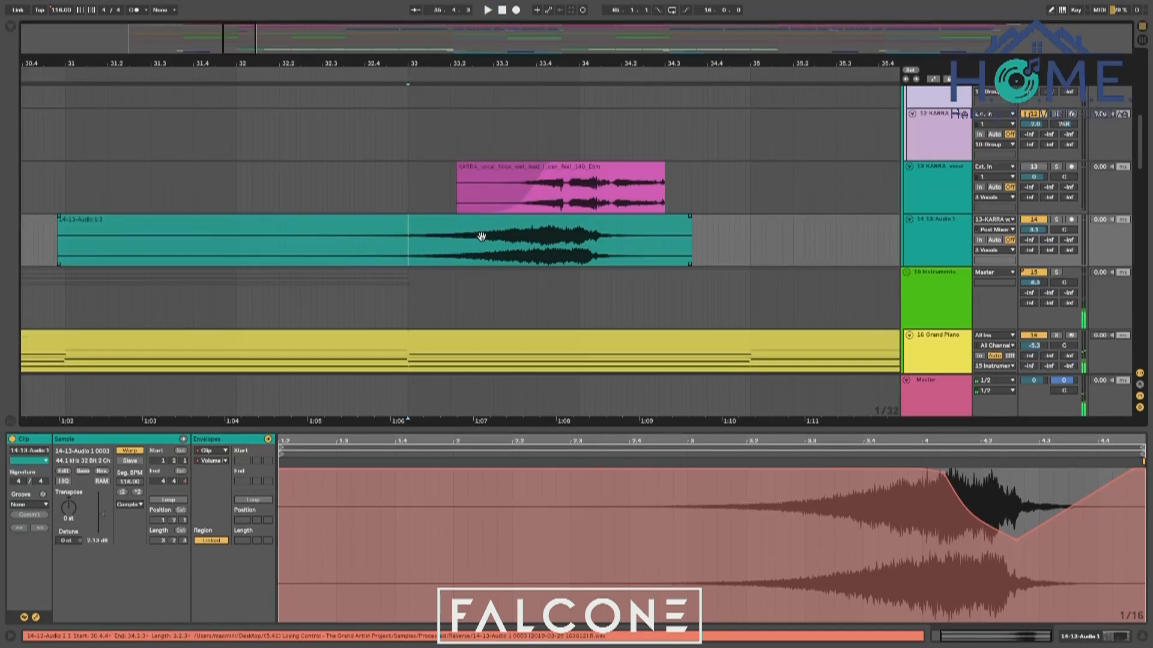
Play the reversed reverb in the mix from 32.3.3, and again from just before the clip's start
{"action": "left_click", "coordinate": [343, 248]}
{"action": "key", "text": "space"}
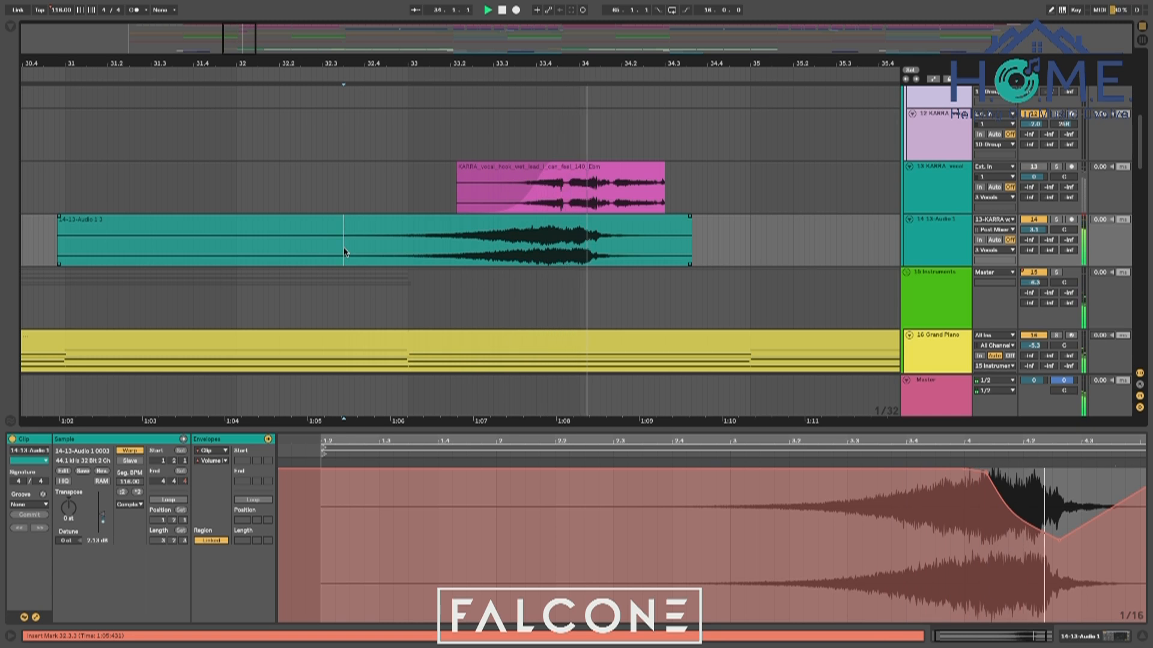
{"action": "key", "text": "space"}
{"action": "left_click", "coordinate": [42, 245]}
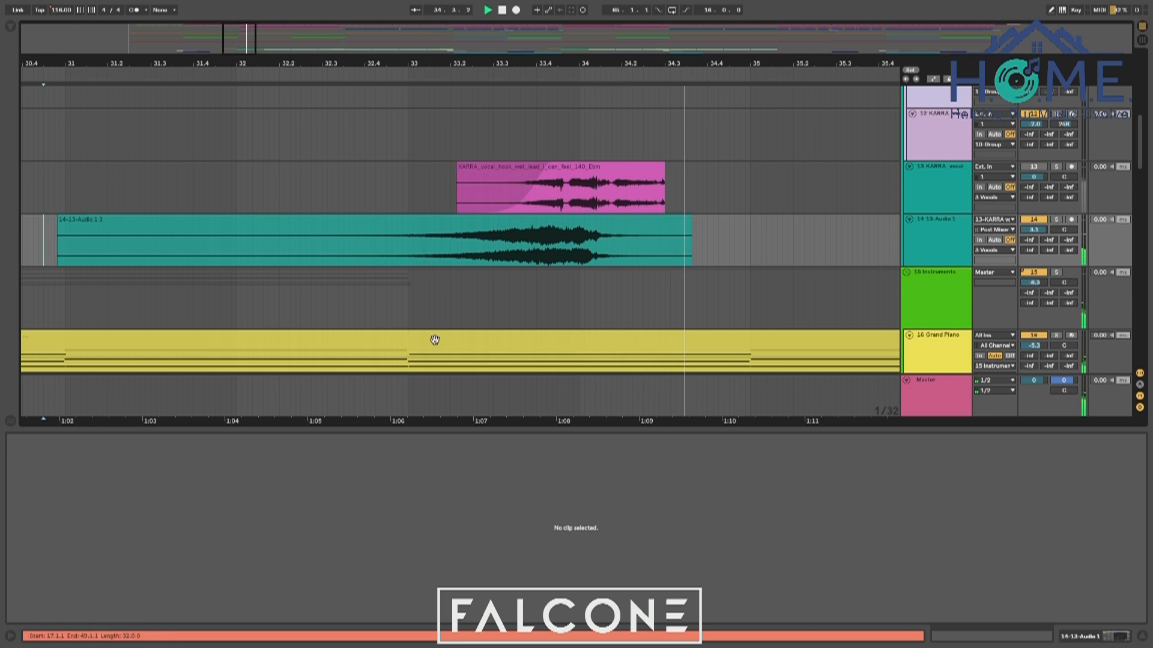
{"action": "scroll", "coordinate": [432, 337], "scroll_direction": "down", "scroll_amount": 1}
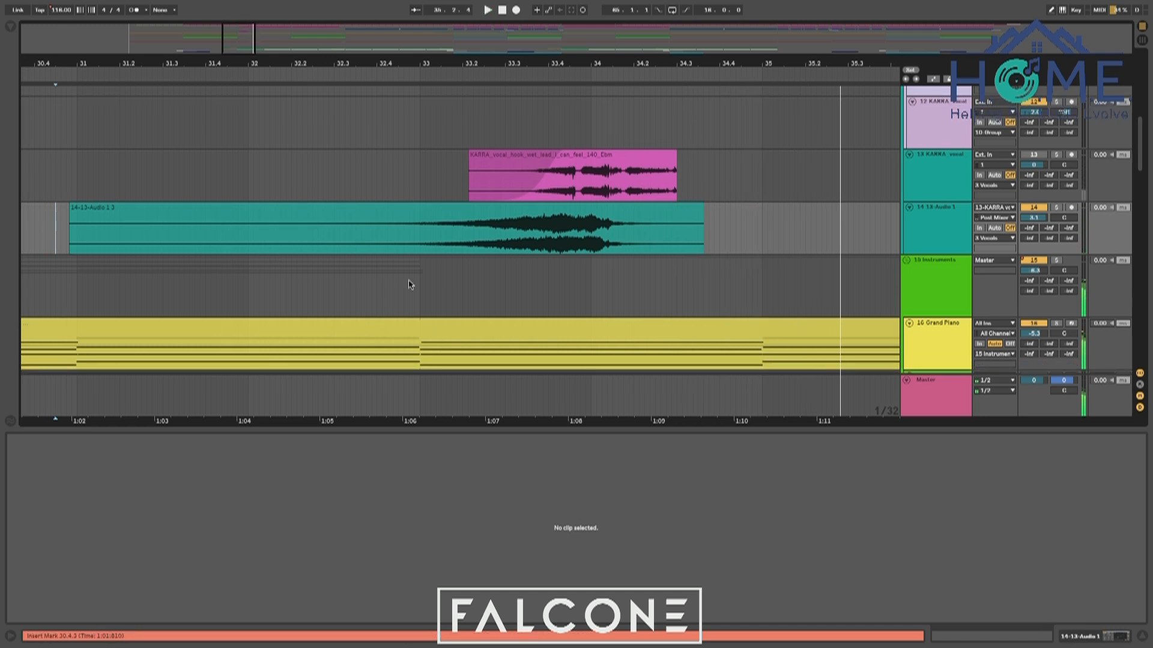
Trim the reversed reverb clip's start to 32.3.1 and set its gain to about 0.94 dB while playing it in the mix
{"action": "left_click_drag", "start_coordinate": [70, 225], "coordinate": [337, 224]}
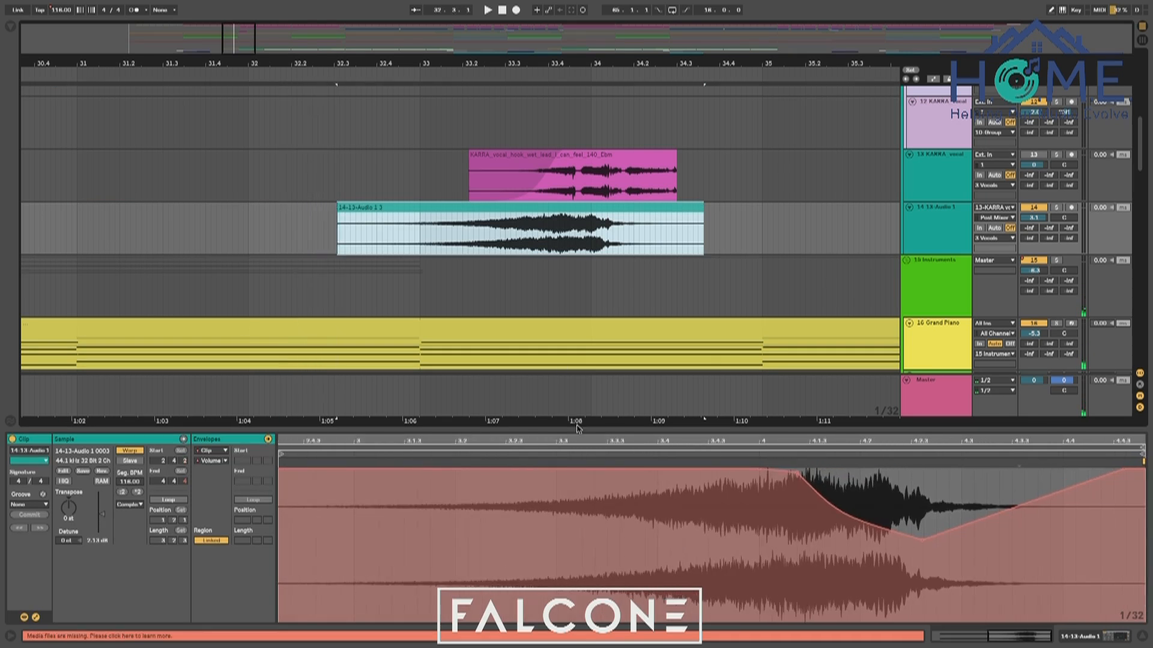
{"action": "left_click_drag", "start_coordinate": [107, 515], "coordinate": [104, 514]}
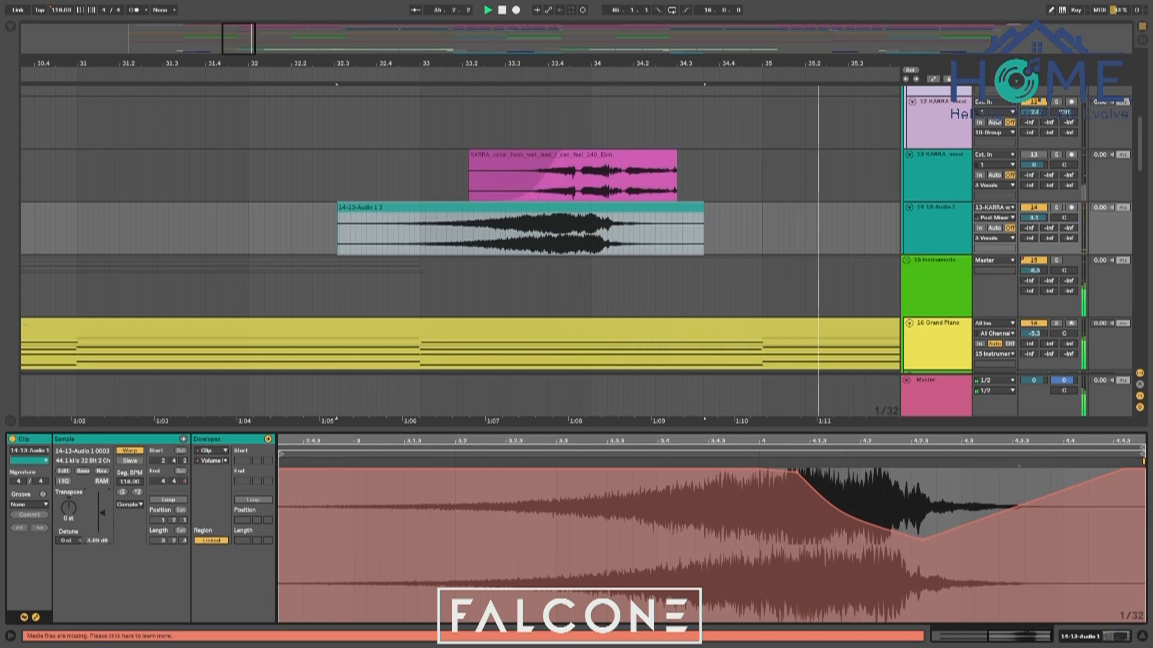
{"action": "left_click_drag", "start_coordinate": [100, 518], "coordinate": [100, 521]}
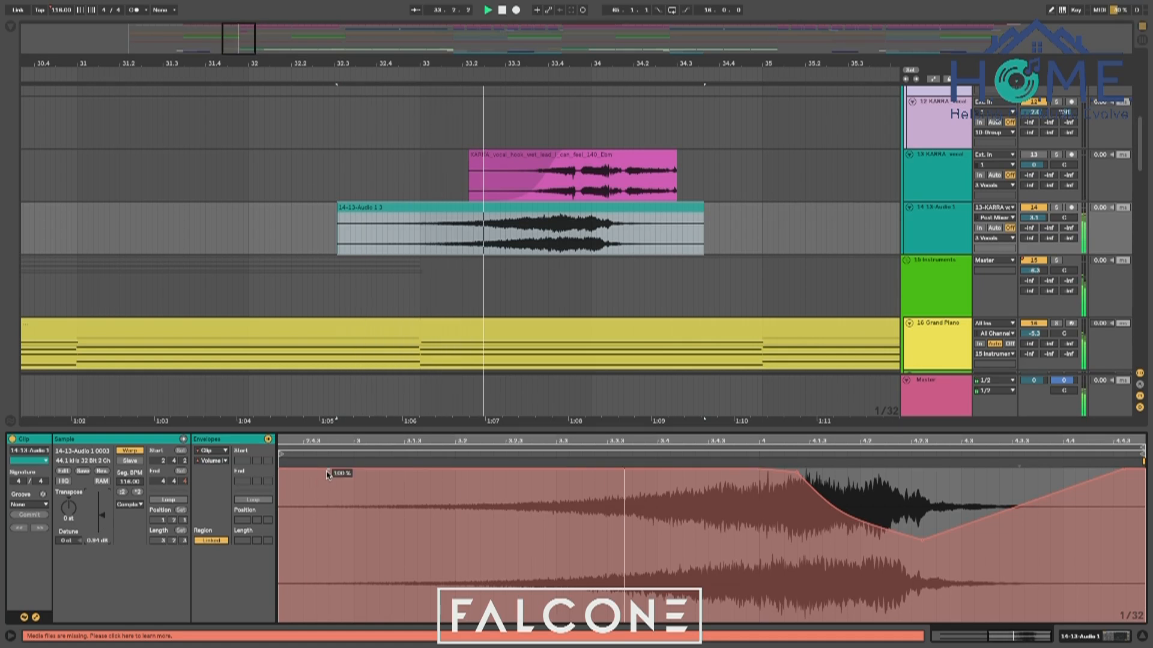
{"action": "left_click", "coordinate": [575, 252]}
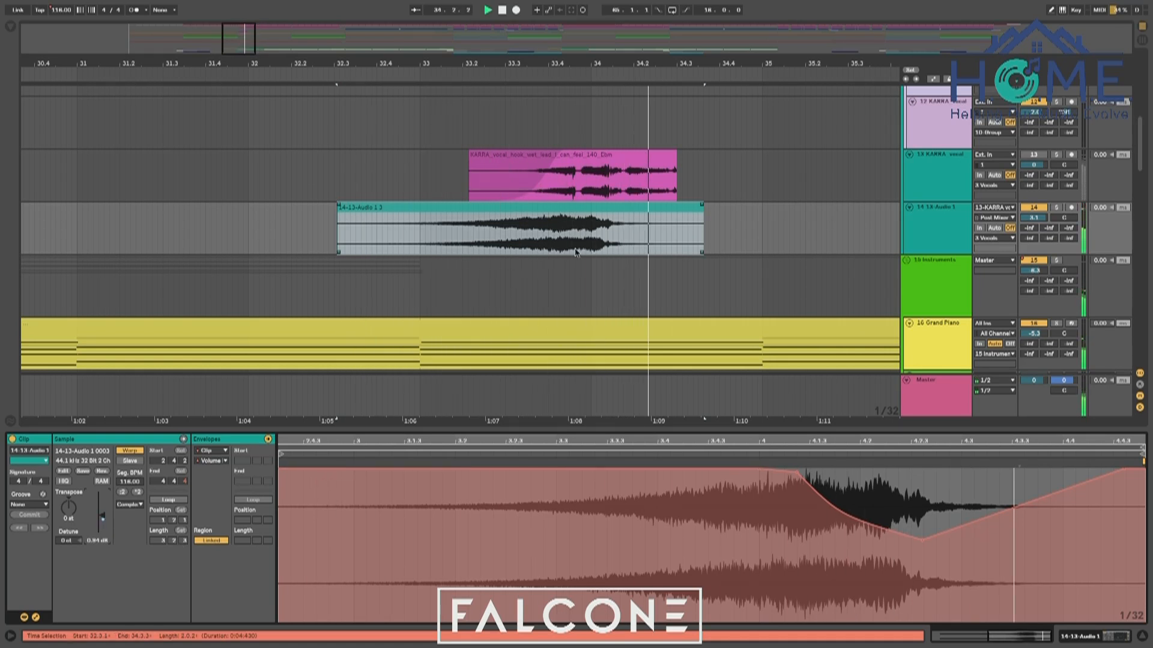
Play the arrangement from bar 17 and hide the clip details
{"action": "scroll", "coordinate": [541, 313], "scroll_direction": "down", "scroll_amount": 5}
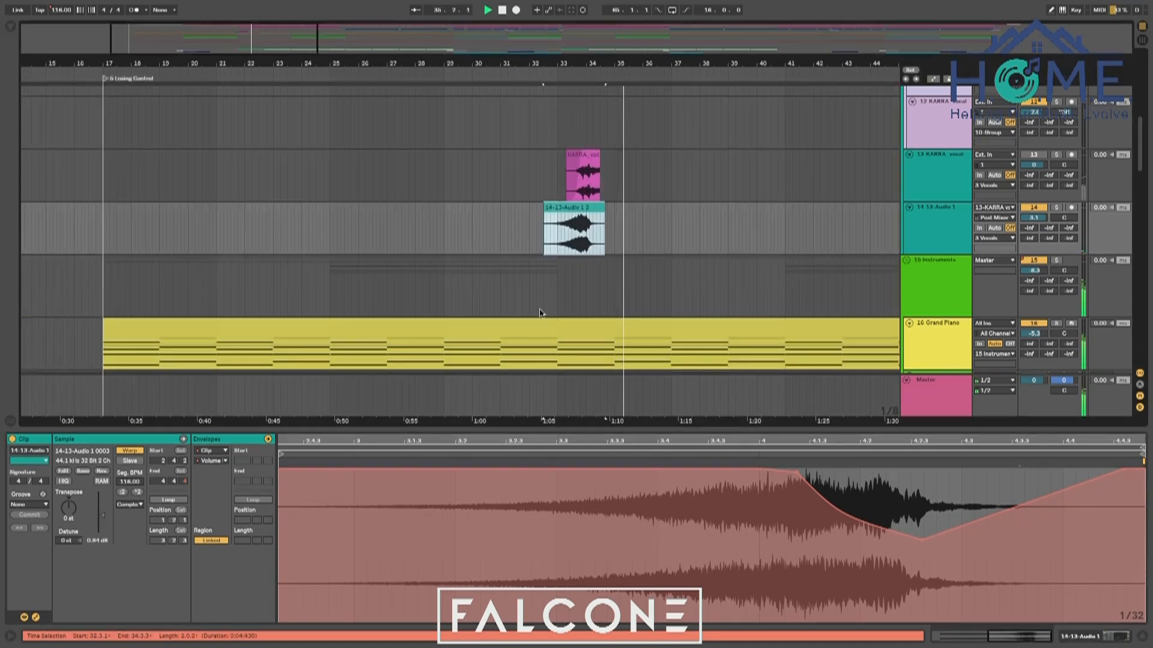
{"action": "left_click", "coordinate": [103, 237]}
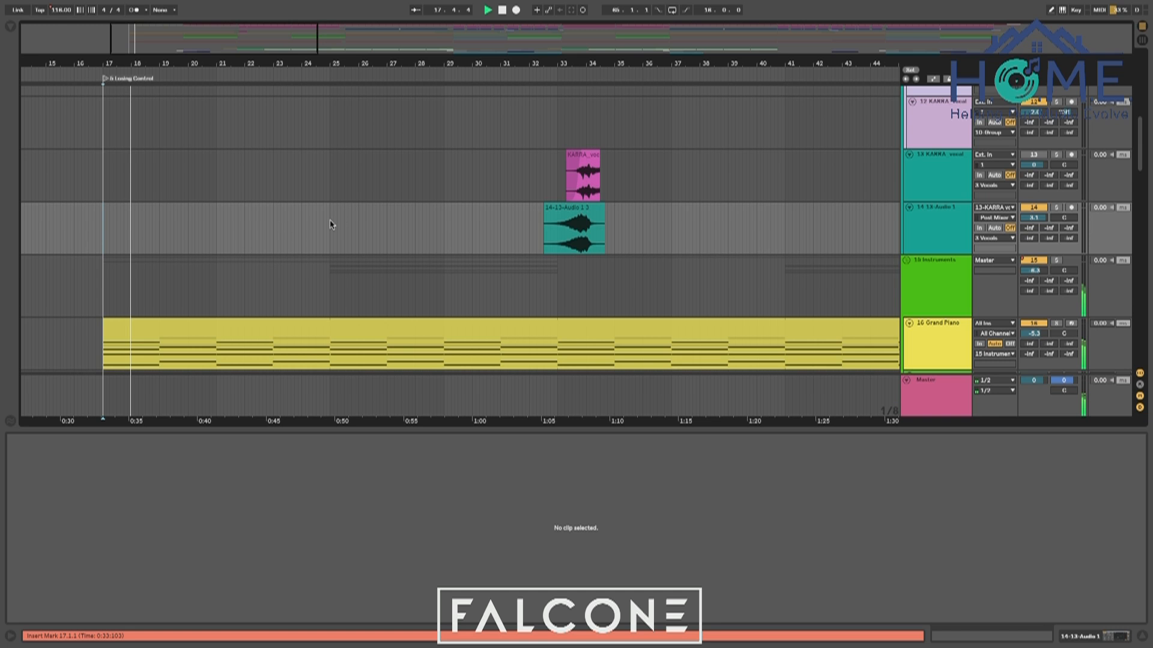
{"action": "left_click", "coordinate": [1139, 633]}
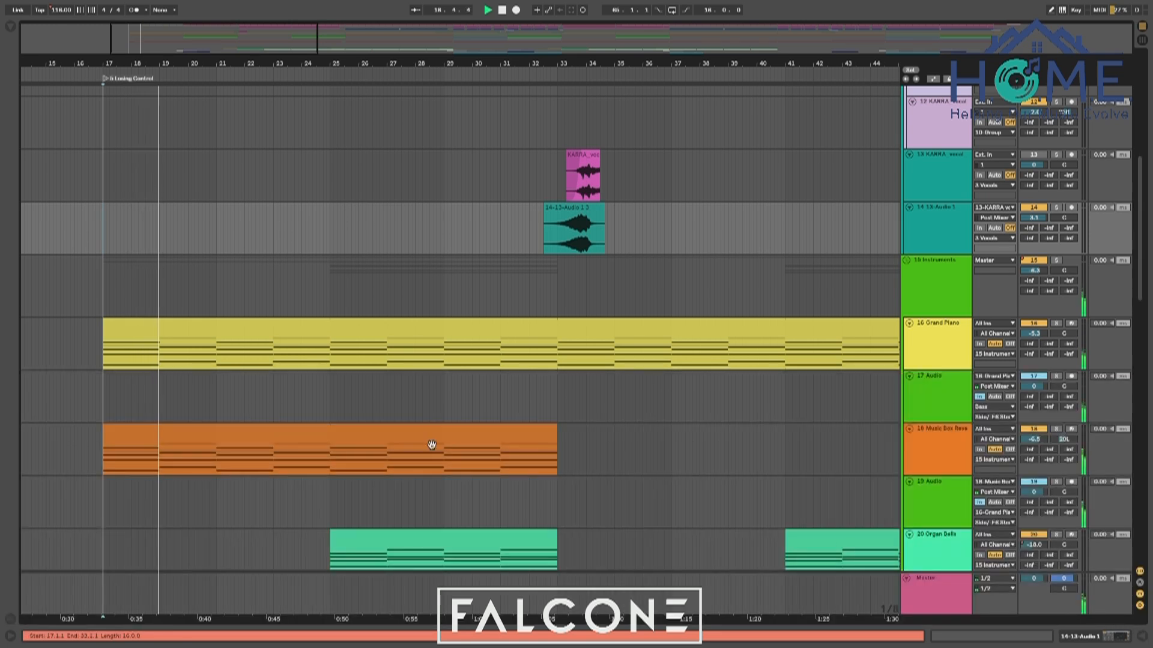
Copy the Wash Build and Wash Release clips from bar 24 to bar 32 and play the transition from bar 31
{"action": "scroll", "coordinate": [430, 443], "scroll_direction": "up", "scroll_amount": 5}
{"action": "scroll", "coordinate": [432, 445], "scroll_direction": "up", "scroll_amount": 3}
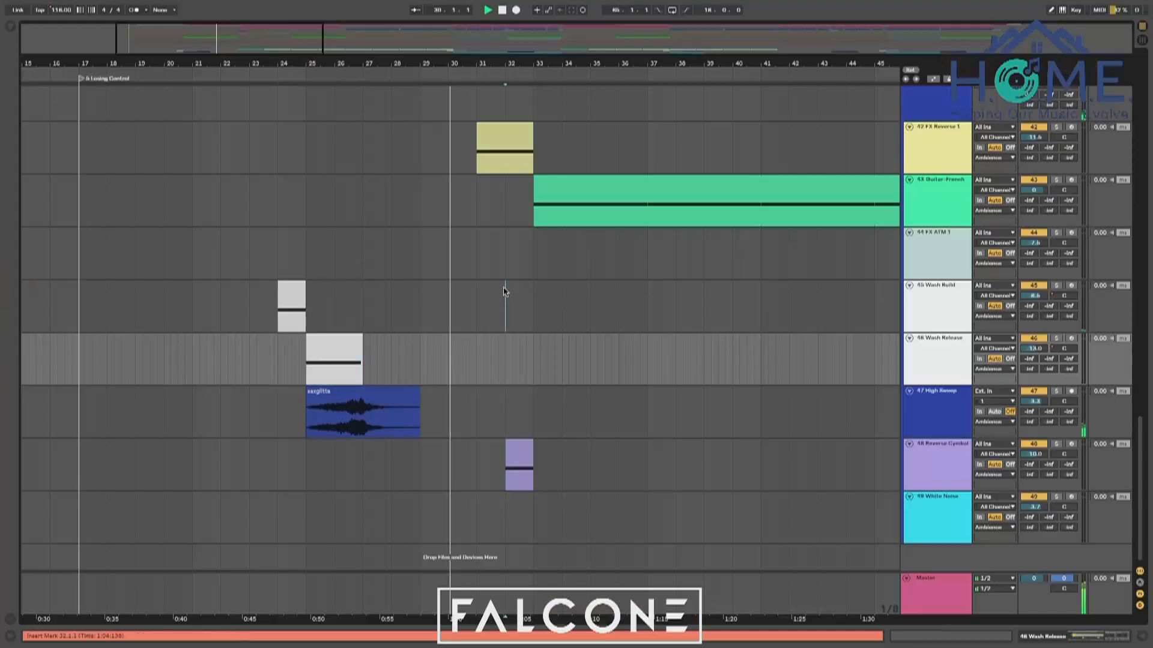
{"action": "left_click_drag", "start_coordinate": [591, 384], "coordinate": [505, 291]}
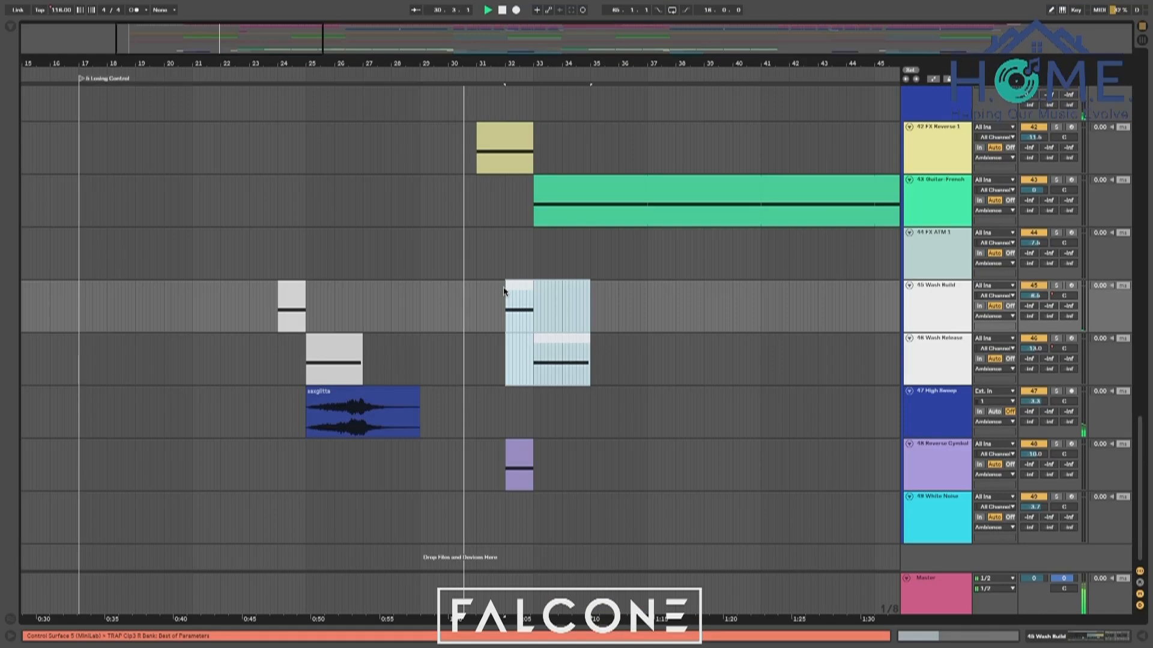
{"action": "left_click", "coordinate": [487, 308]}
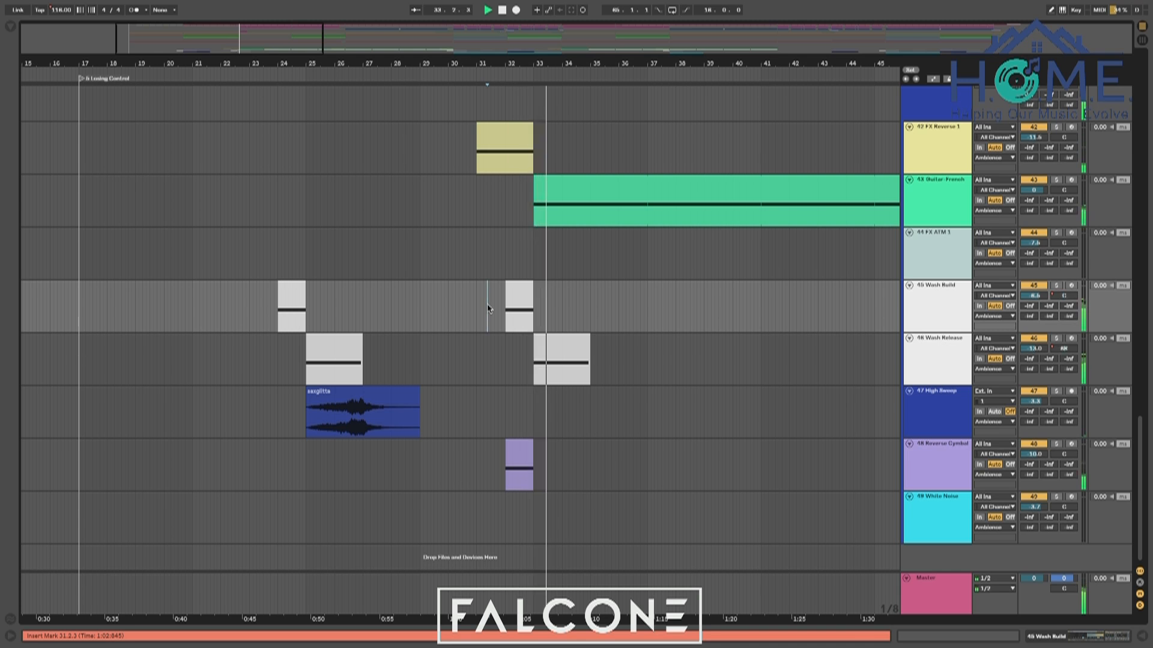
Deactivate the copied Wash Release clip at bar 33 and play the transition in the mix from around bar 31
{"action": "left_click", "coordinate": [547, 352]}
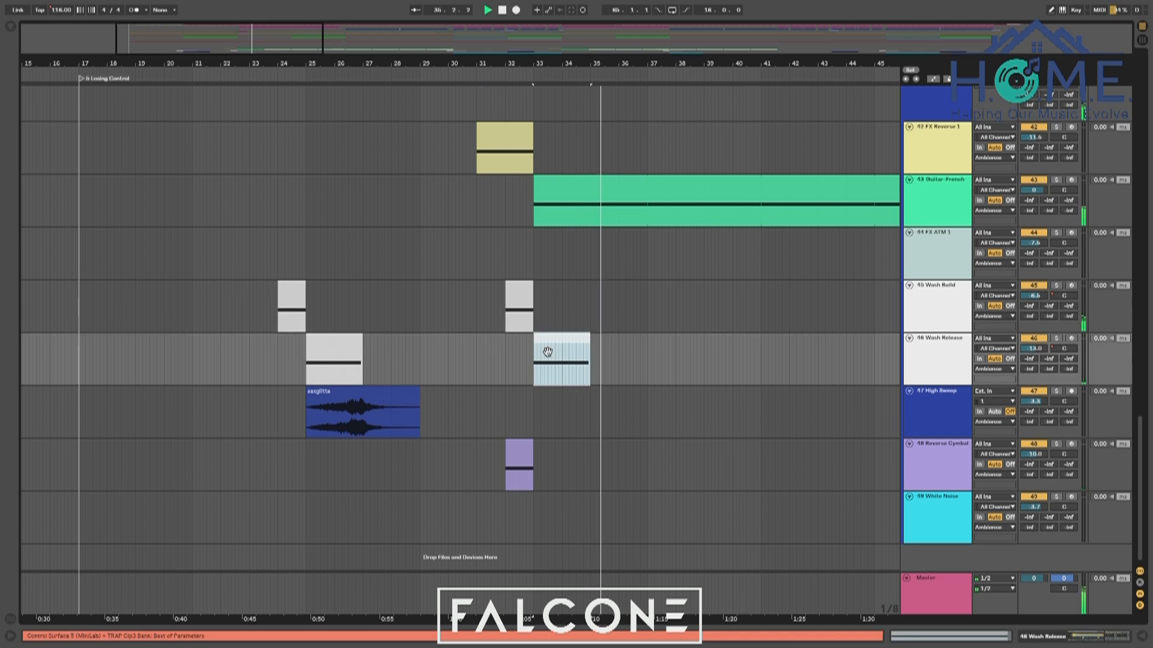
{"action": "key", "text": "0"}
{"action": "left_click", "coordinate": [470, 304]}
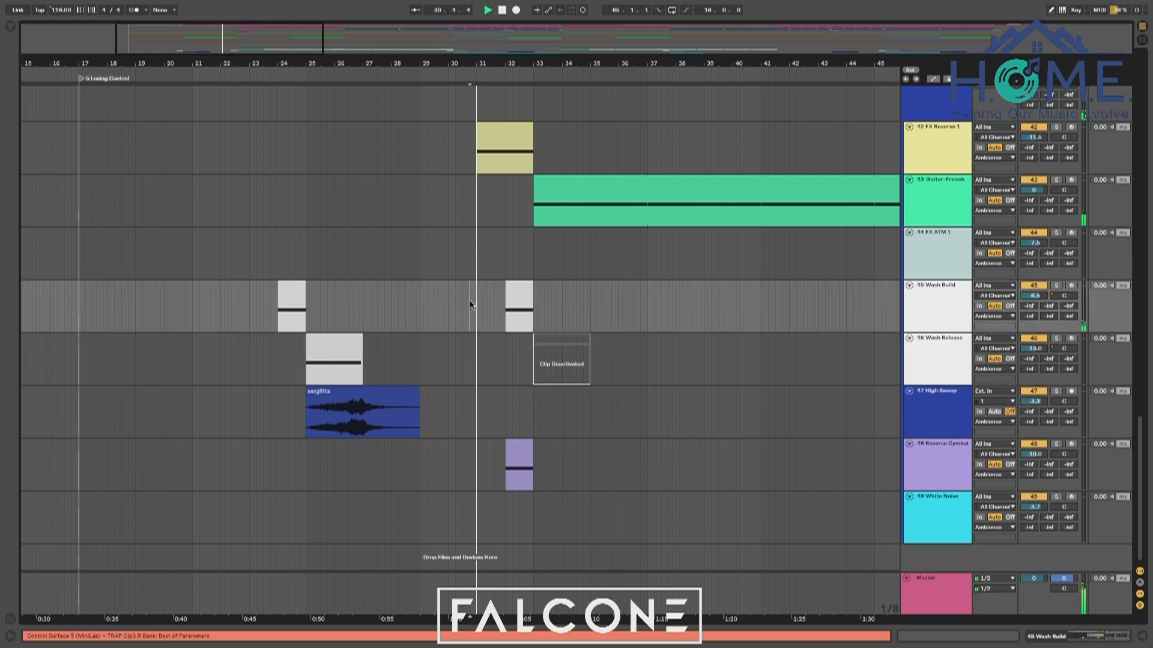
{"action": "scroll", "coordinate": [470, 304], "scroll_direction": "up", "scroll_amount": 15}
{"action": "scroll", "coordinate": [471, 304], "scroll_direction": "up", "scroll_amount": 4}
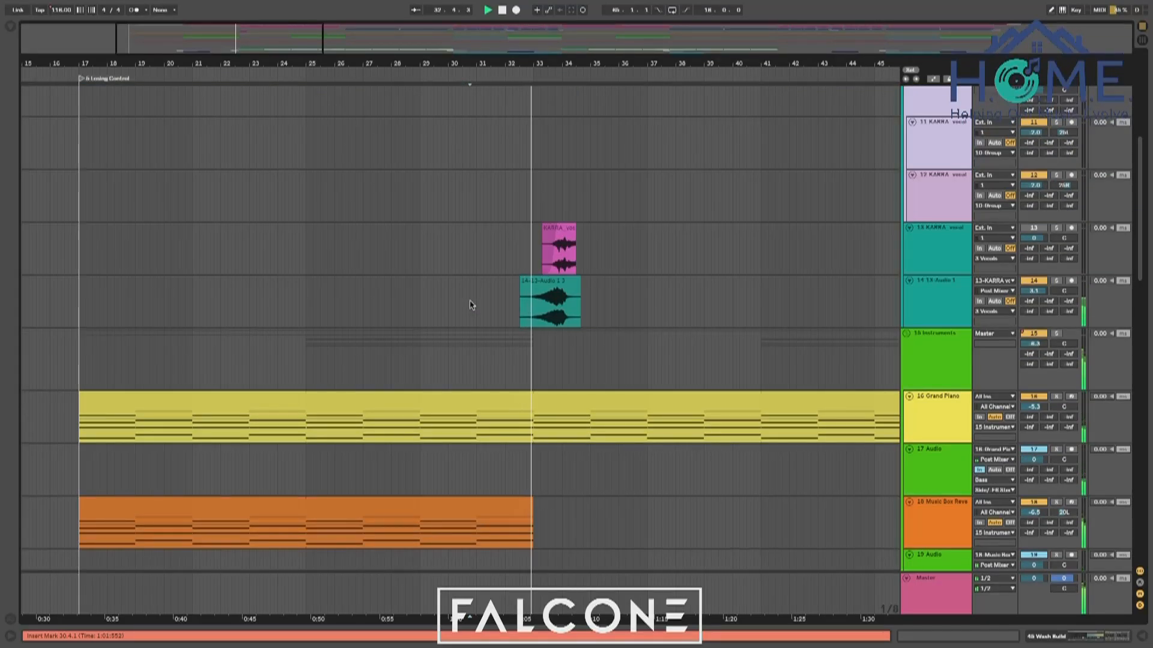
{"action": "scroll", "coordinate": [471, 304], "scroll_direction": "down", "scroll_amount": 15}
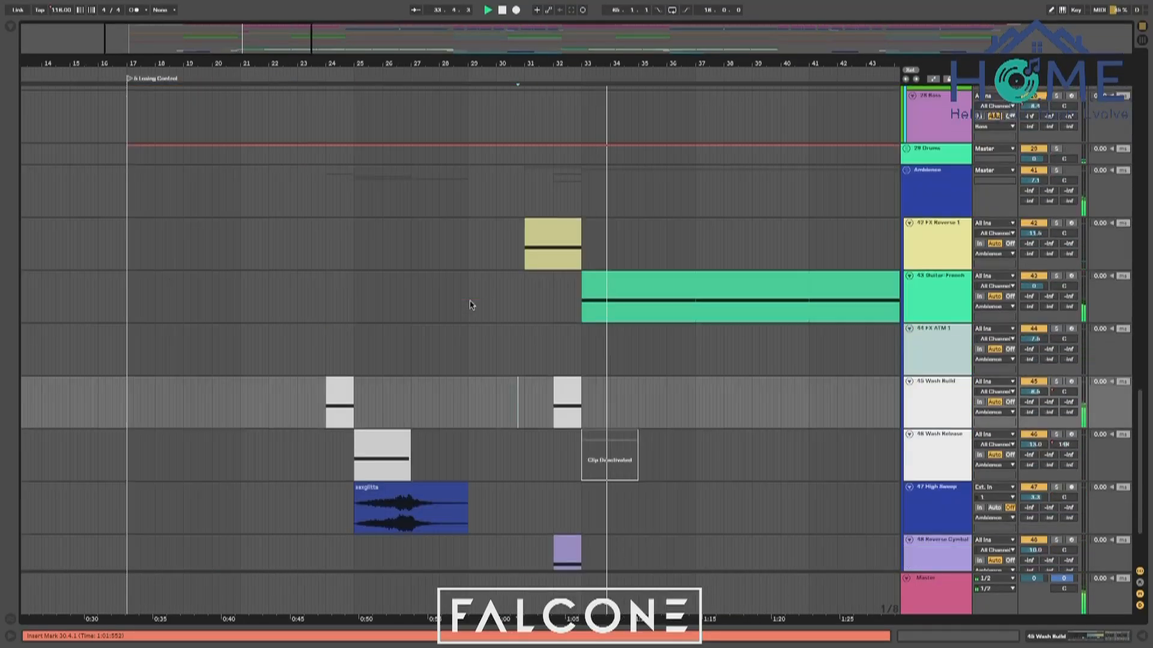
{"action": "left_click", "coordinate": [538, 400]}
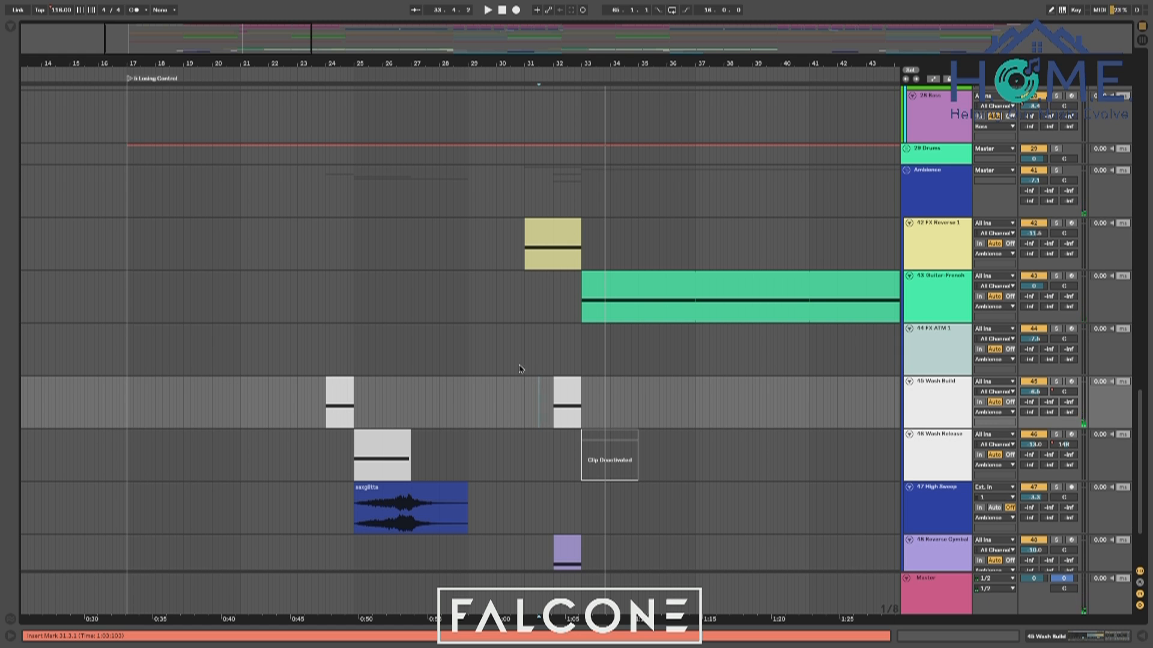
Trim the reversed vocal clip on track 14 by deleting everything after bar 33
{"action": "left_click", "coordinate": [479, 263]}
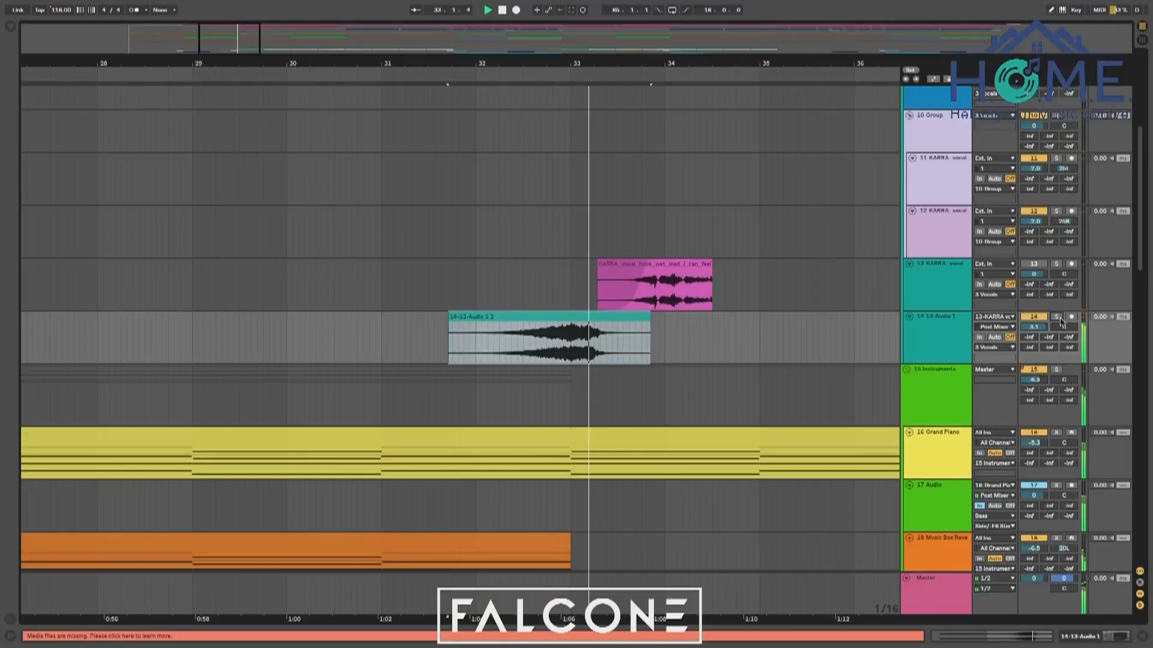
{"action": "left_click", "coordinate": [547, 331]}
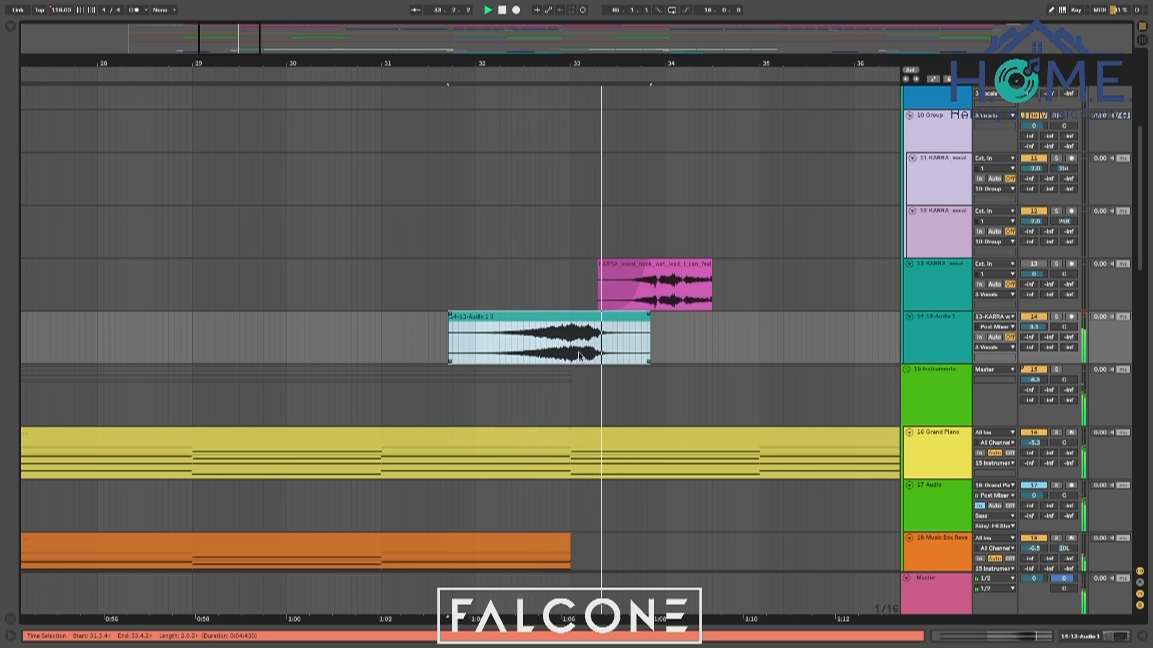
{"action": "left_click_drag", "start_coordinate": [572, 357], "coordinate": [676, 355]}
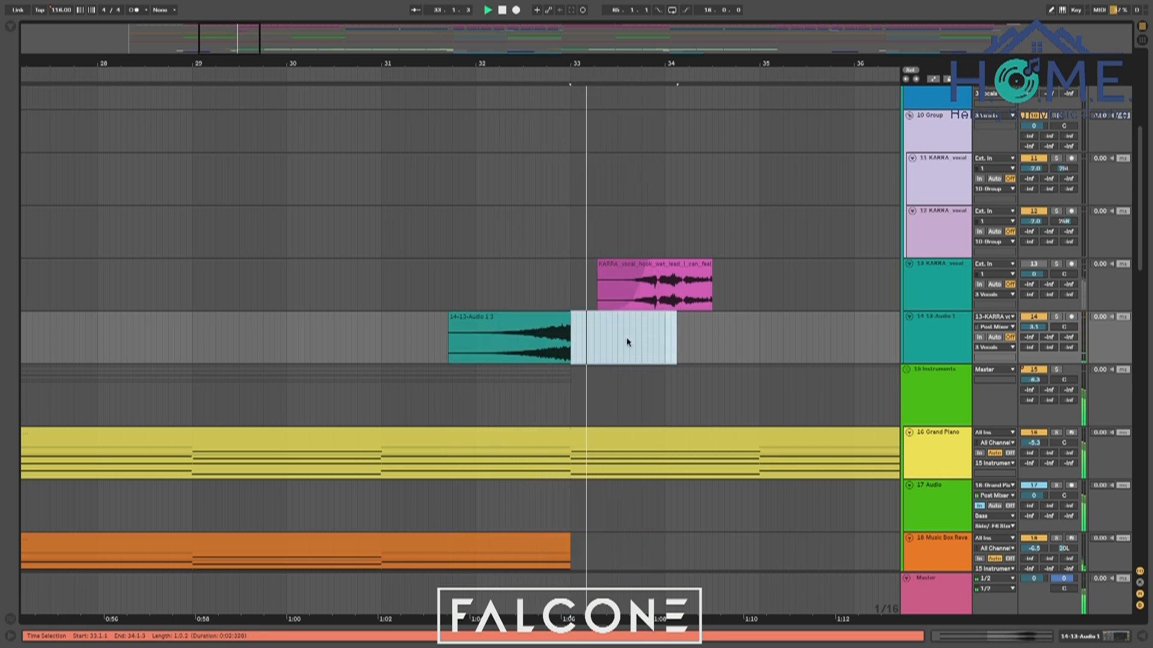
{"action": "key", "text": "Delete"}
{"action": "left_click", "coordinate": [493, 291]}
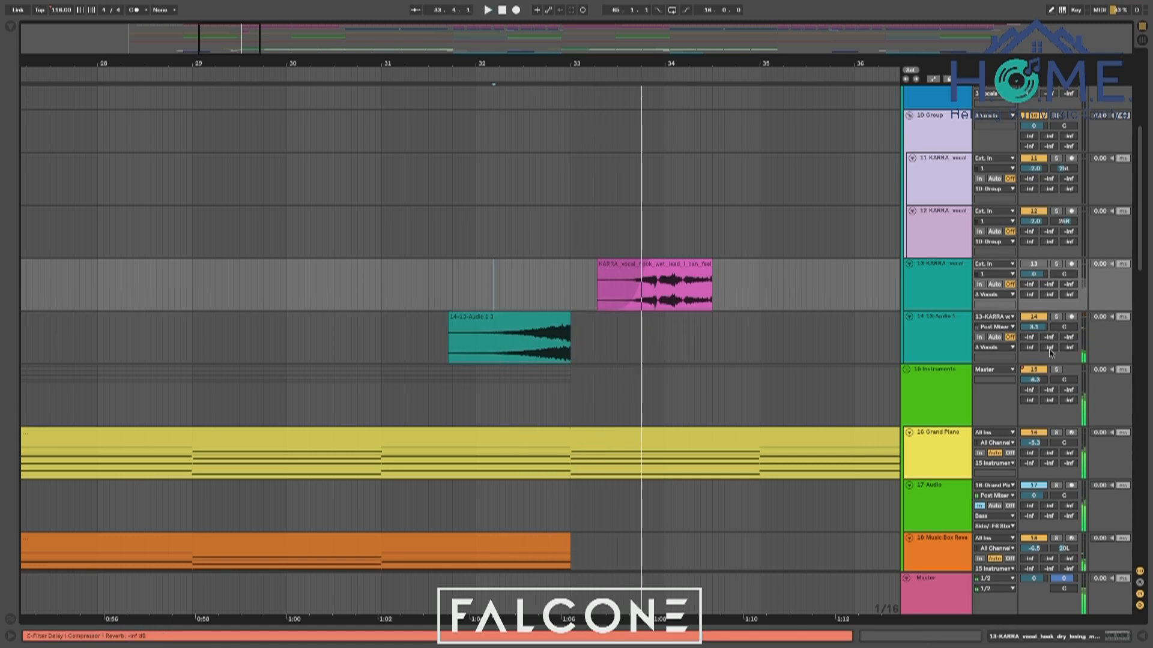
Try track 14's H-Delay Stereo send at 0 dB during playback, and return the send to -inf
{"action": "key", "text": "space"}
{"action": "left_click_drag", "start_coordinate": [1050, 339], "coordinate": [1051, 271]}
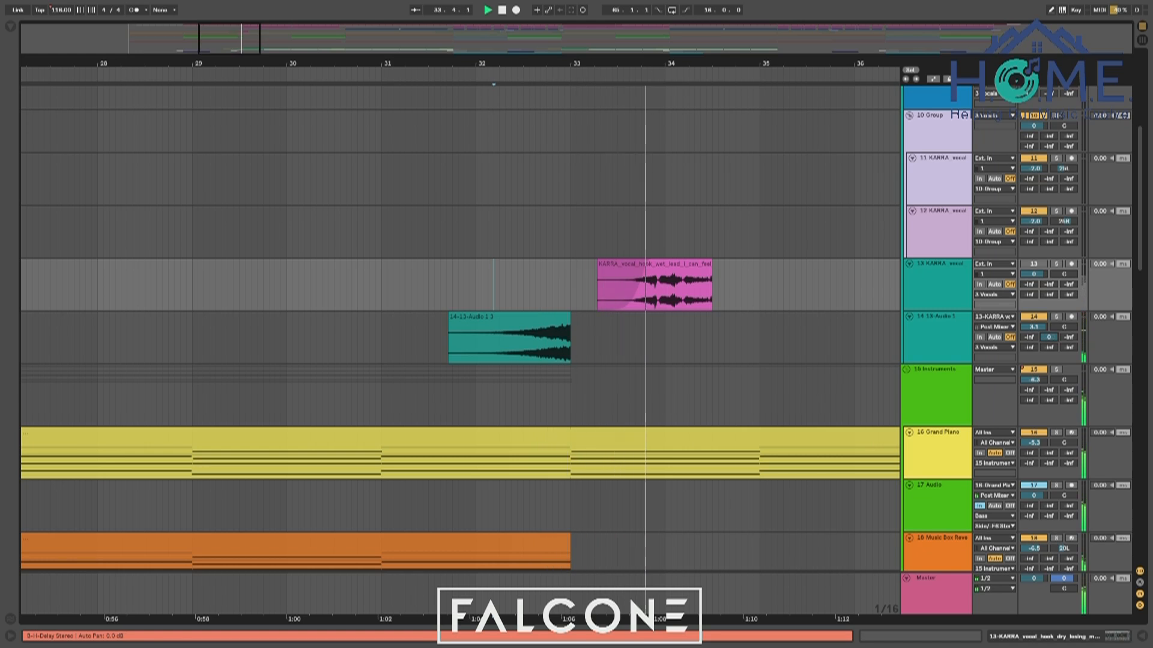
{"action": "key", "text": "space"}
{"action": "left_click_drag", "start_coordinate": [1050, 340], "coordinate": [1051, 409]}
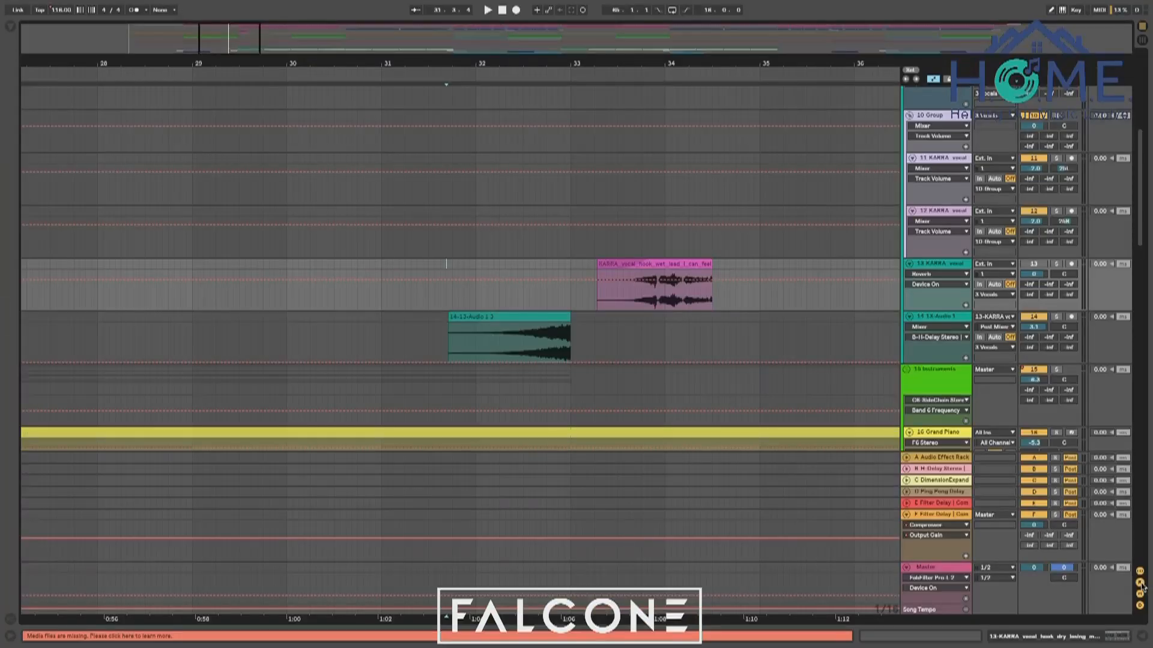
Hide the return tracks and draw a rising H-Delay send automation curve on track 14, peaking at bar 33 and dropping straight after
{"action": "left_click", "coordinate": [1140, 583]}
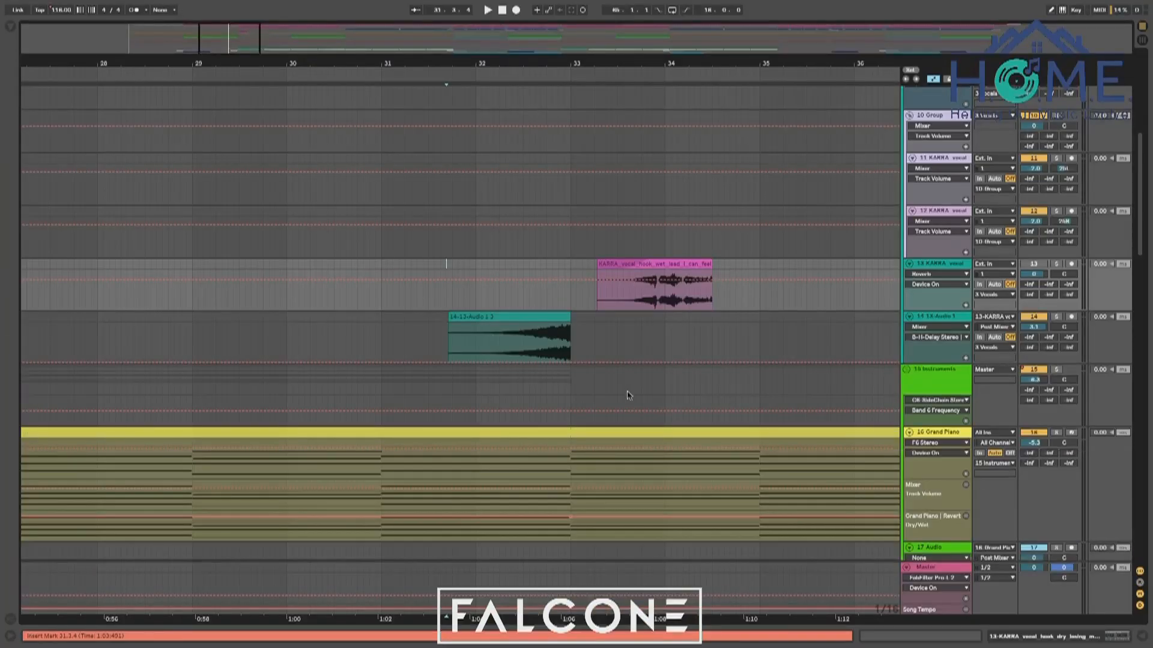
{"action": "left_click", "coordinate": [499, 339]}
{"action": "key", "text": "space"}
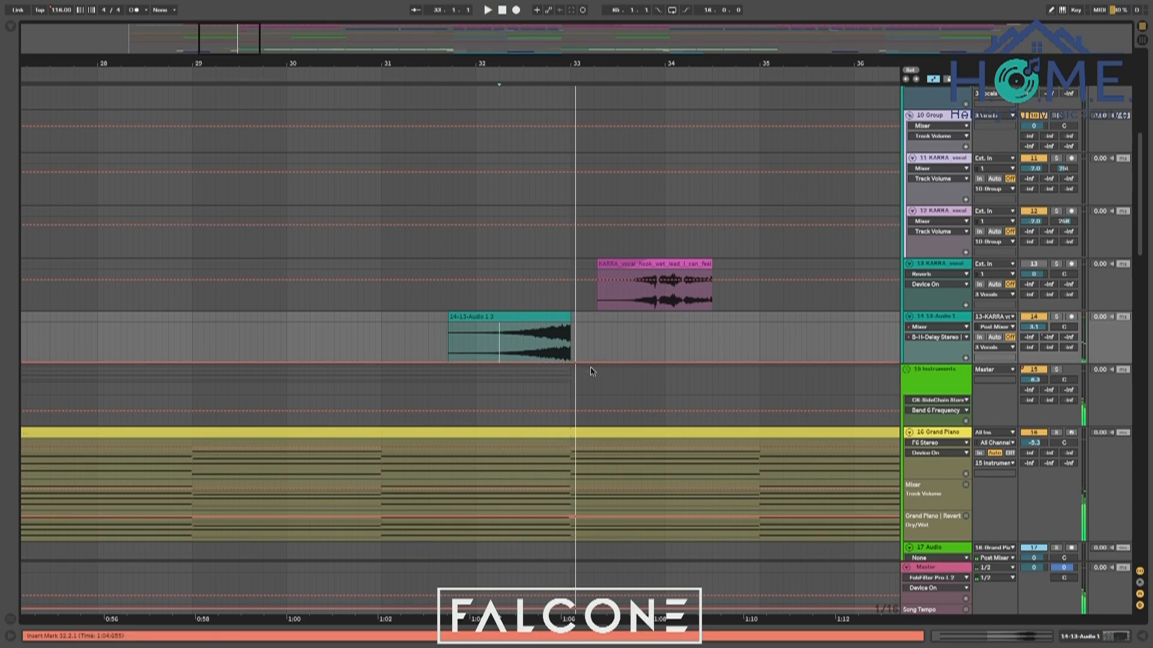
{"action": "left_click", "coordinate": [574, 367]}
{"action": "left_click", "coordinate": [574, 362]}
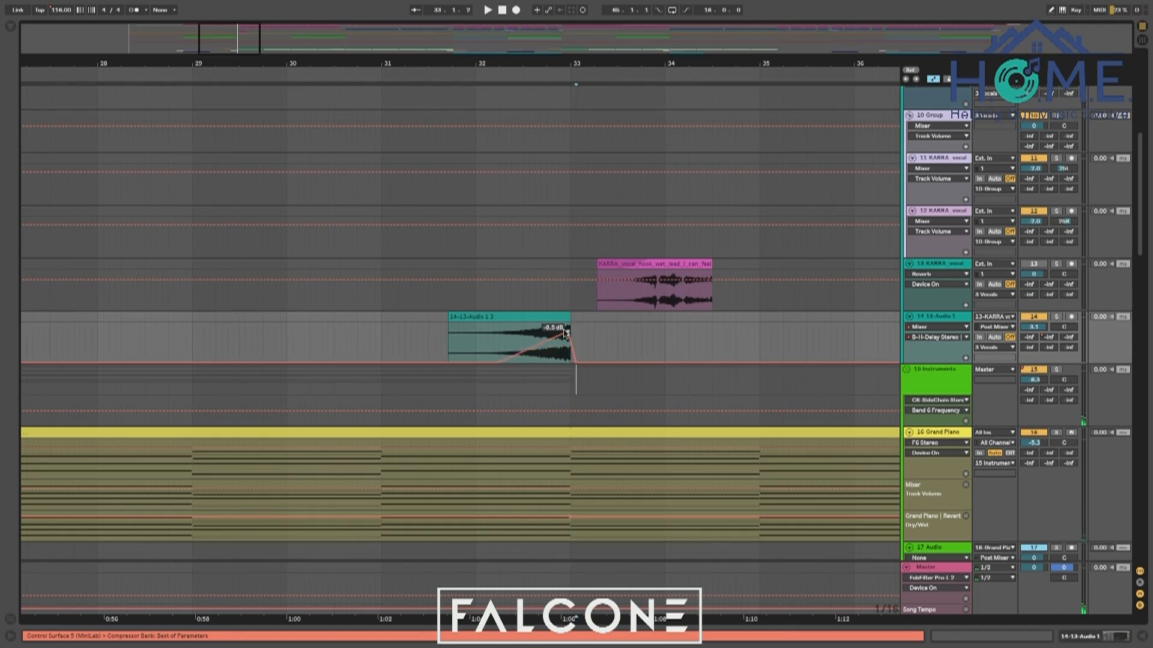
{"action": "left_click", "coordinate": [493, 333]}
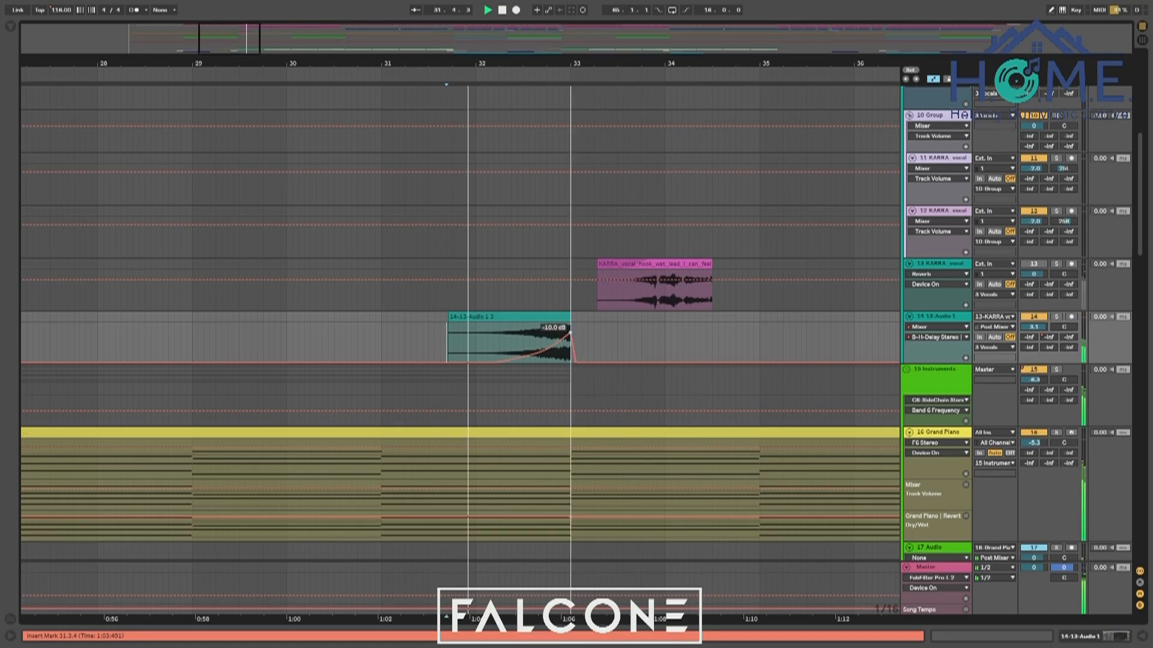
Audition the H-Delay send curve with its bar 33 peak at about -8.5 dB, and flatten the automation back to minimum
{"action": "left_click_drag", "start_coordinate": [570, 333], "coordinate": [571, 329]}
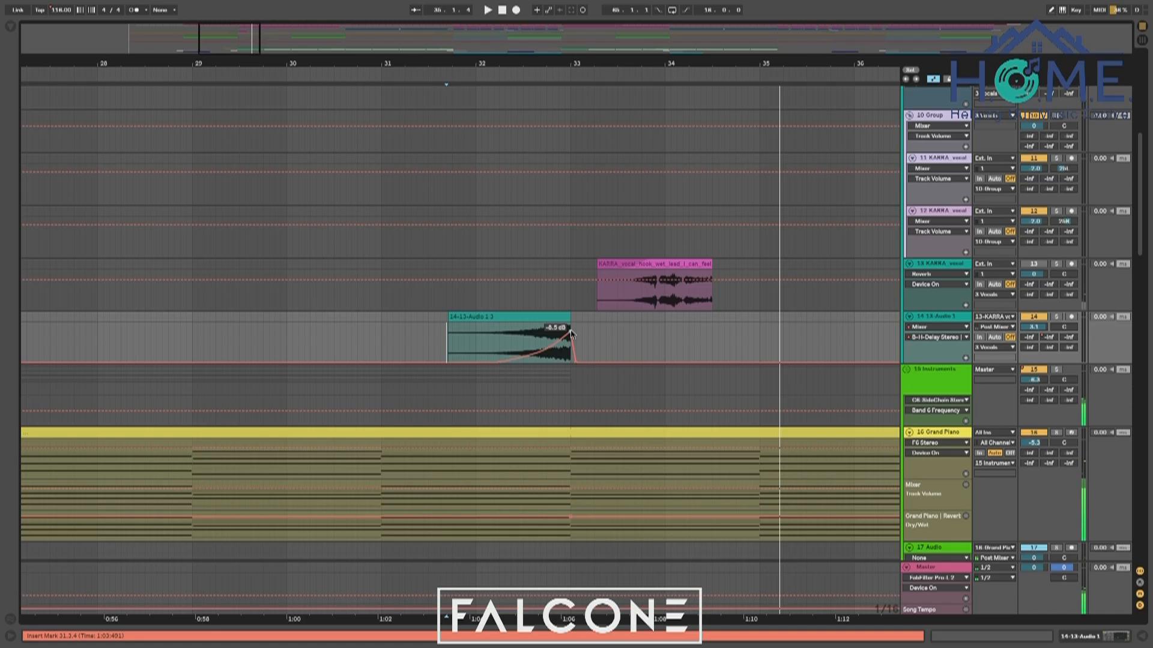
{"action": "key", "text": "space"}
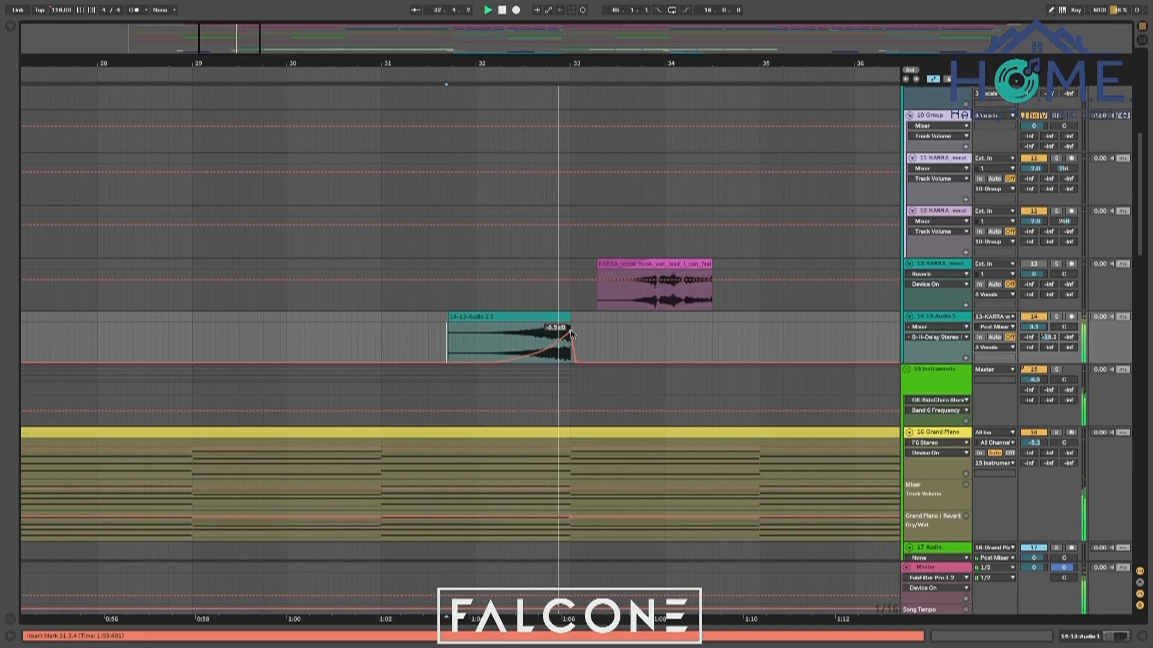
{"action": "key", "text": "space"}
{"action": "left_click_drag", "start_coordinate": [571, 334], "coordinate": [570, 366]}
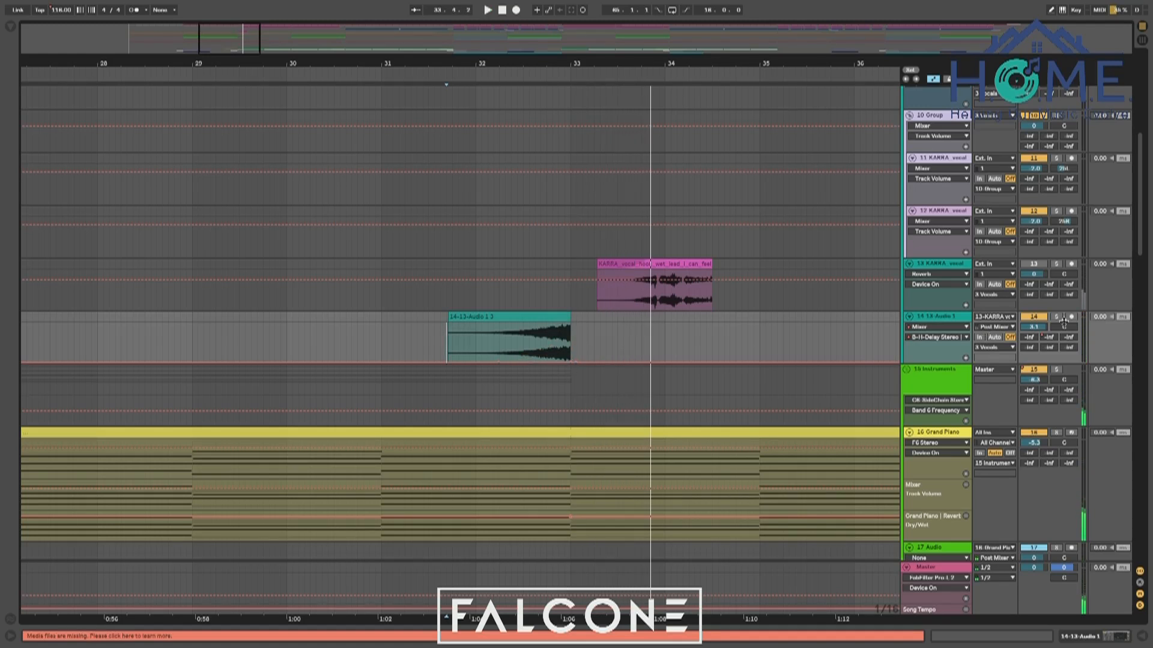
Give track 14's H-Delay send automation its own lane, and audition a raised E-Filter Delay send before returning it to -inf
{"action": "left_click", "coordinate": [966, 358]}
{"action": "left_click_drag", "start_coordinate": [440, 369], "coordinate": [612, 389]}
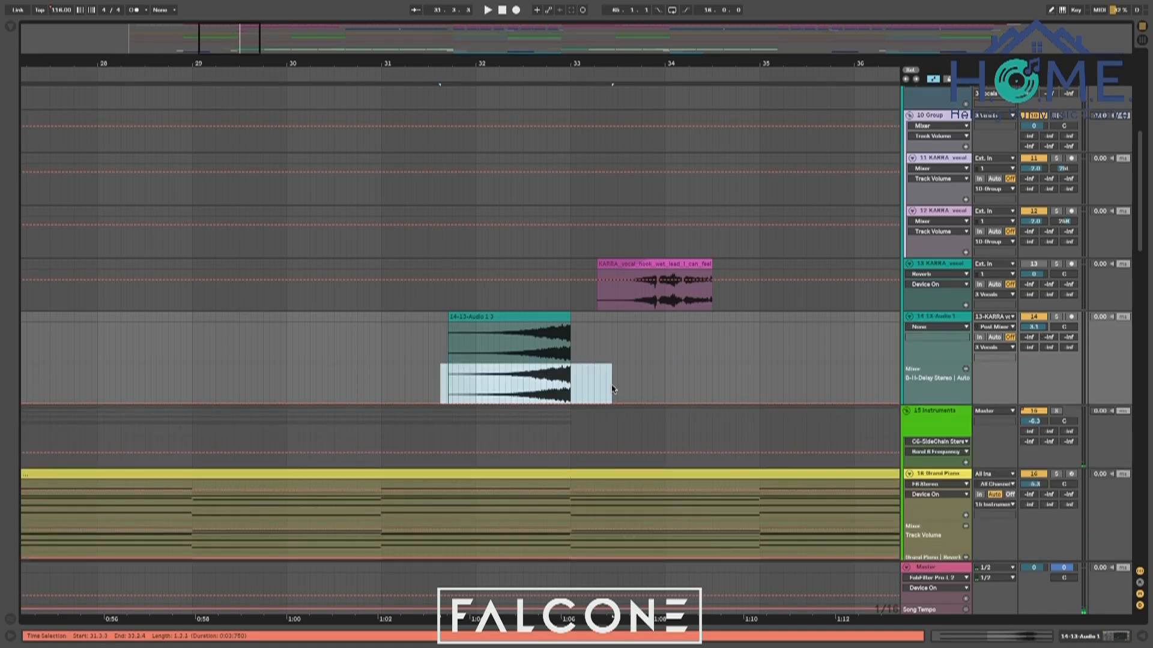
{"action": "key", "text": "space"}
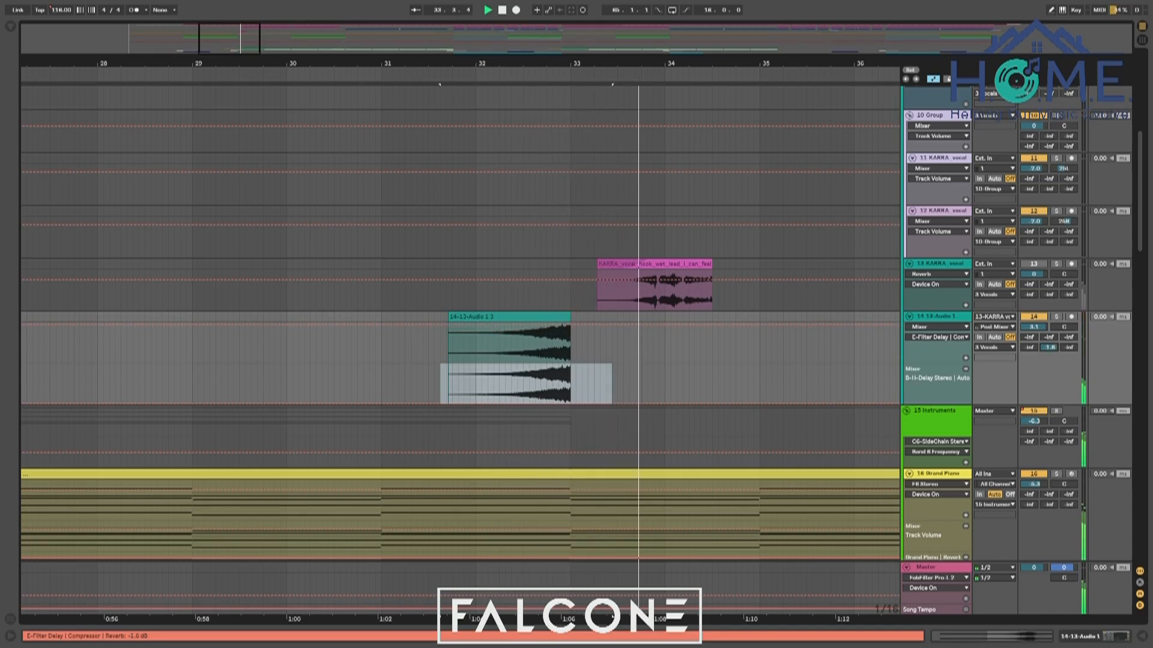
{"action": "key", "text": "space"}
{"action": "left_click_drag", "start_coordinate": [1049, 347], "coordinate": [1049, 378]}
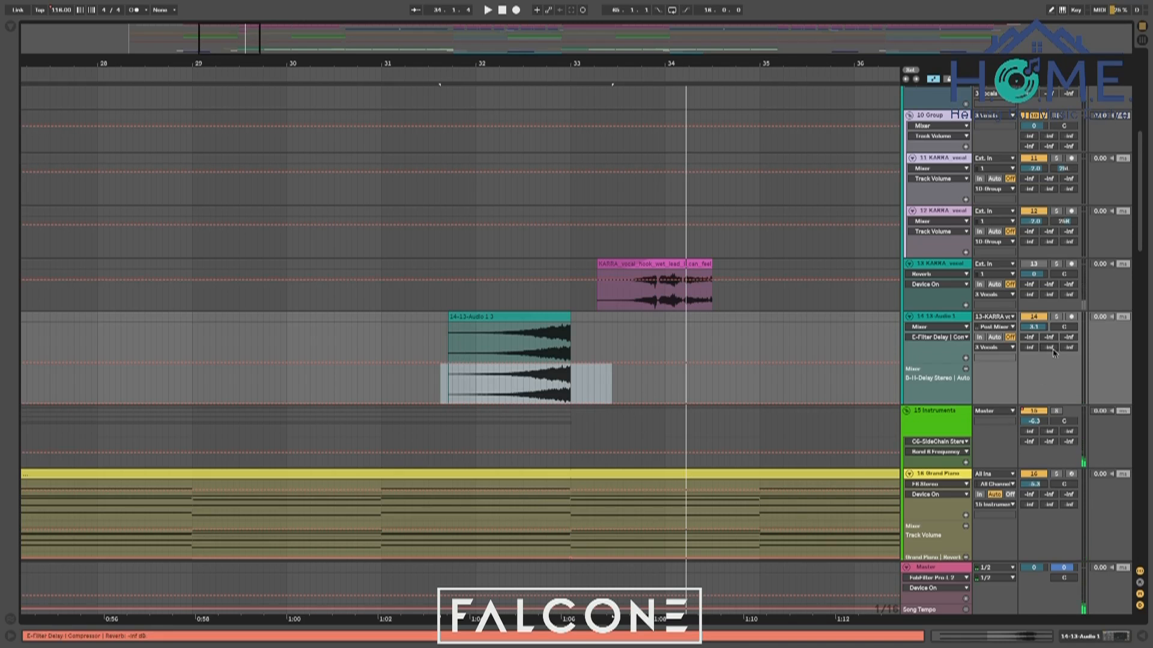
Add an E-Filter Delay send lane on track 14 and draw a curved rise across the reversed clip, peaking at bar 33 and falling straight after
{"action": "left_click", "coordinate": [966, 358]}
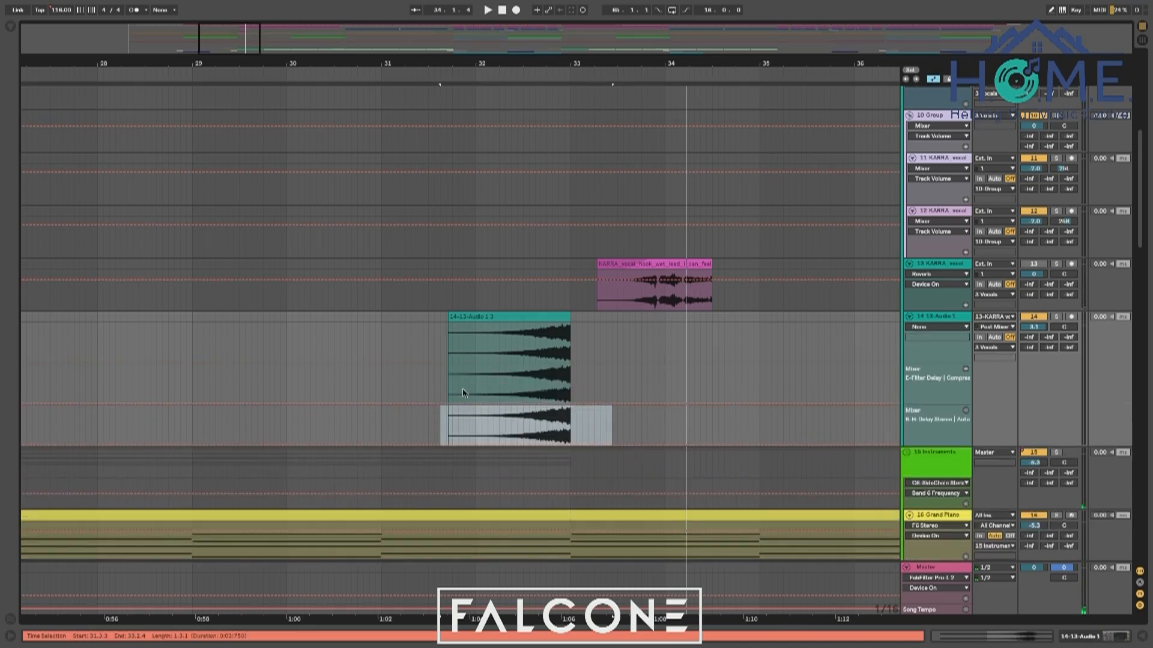
{"action": "left_click", "coordinate": [446, 403]}
{"action": "mouse_move", "coordinate": [566, 404]}
{"action": "left_mouse_down"}
{"action": "mouse_move", "coordinate": [571, 365]}
{"action": "mouse_move", "coordinate": [589, 402]}
{"action": "mouse_move", "coordinate": [564, 380]}
{"action": "left_mouse_up"}
{"action": "key", "text": "space"}
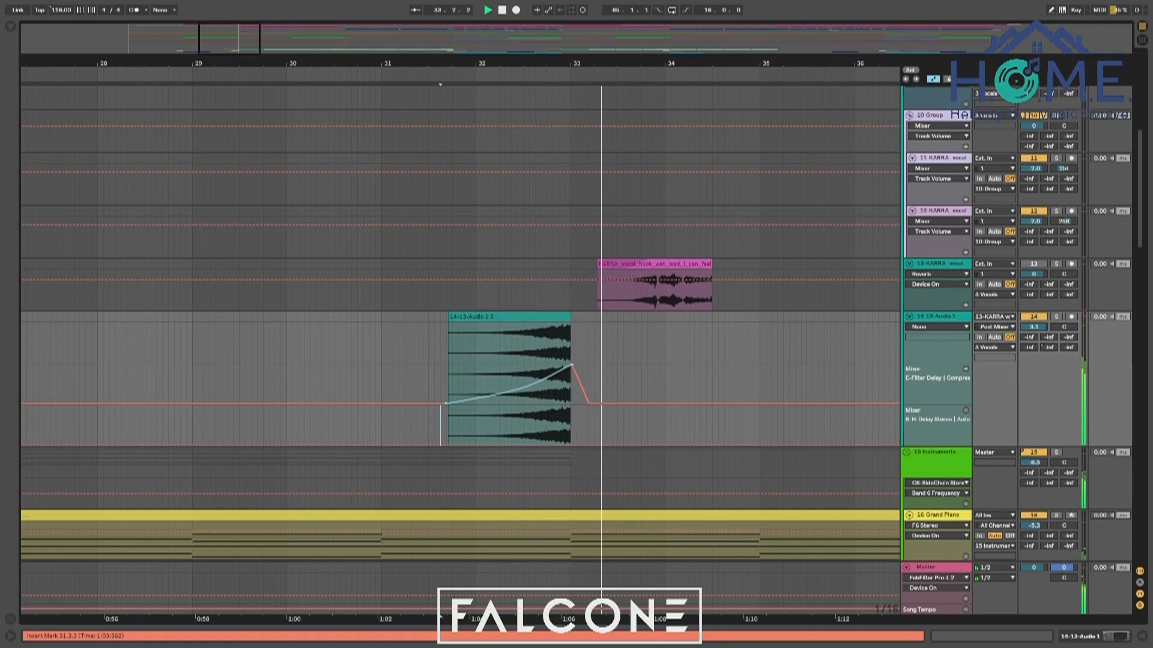
{"action": "key", "text": "space"}
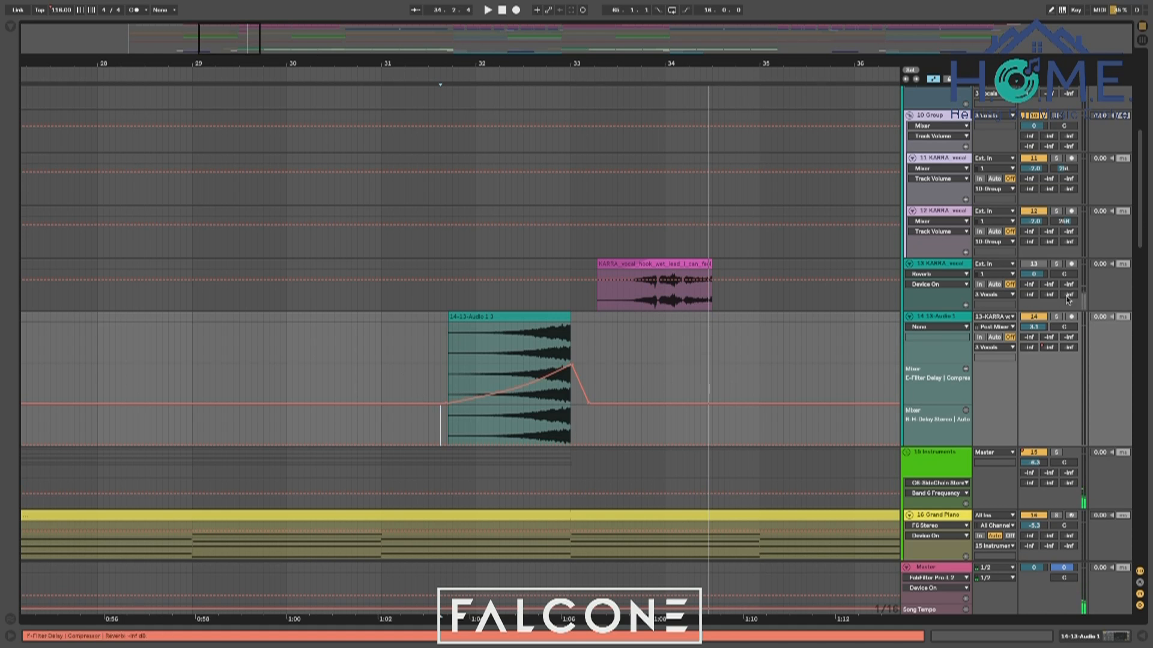
Solo the reversed vocal on track 14 during playback and show the return tracks
{"action": "key", "text": "space"}
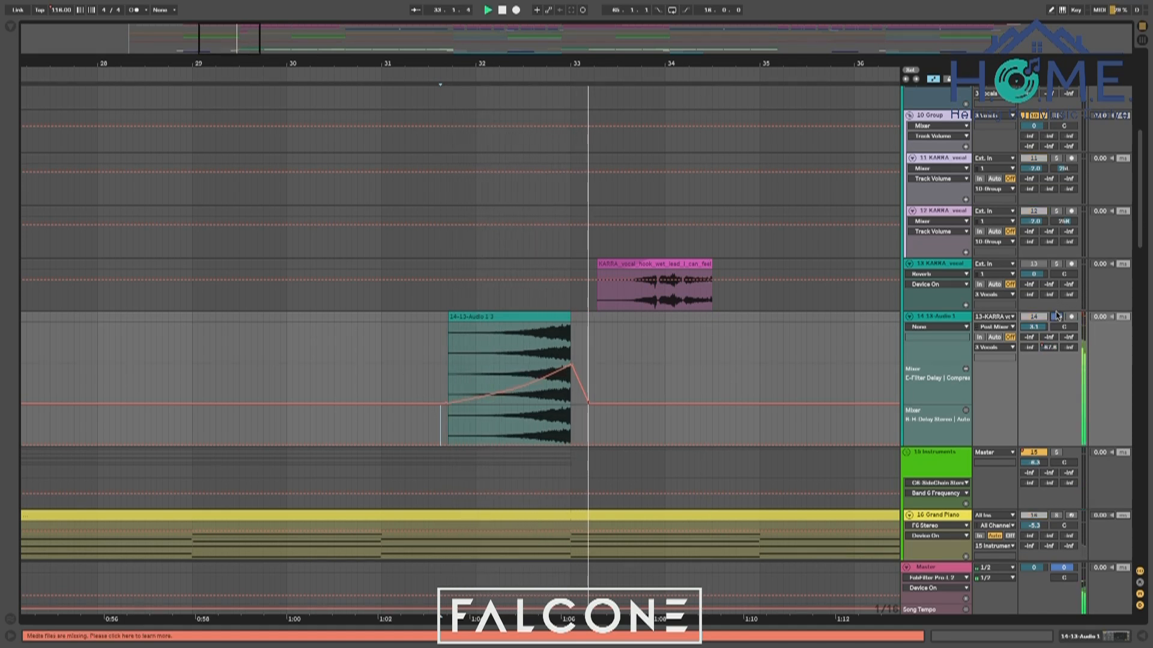
{"action": "left_click", "coordinate": [1056, 316]}
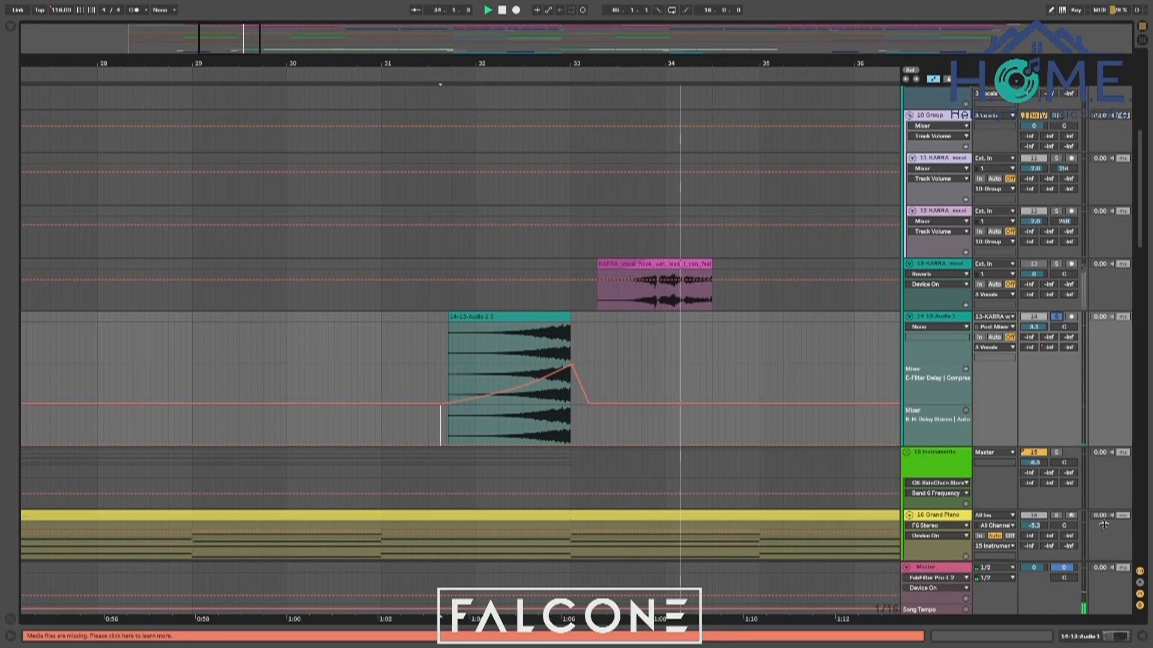
{"action": "left_click", "coordinate": [1140, 583]}
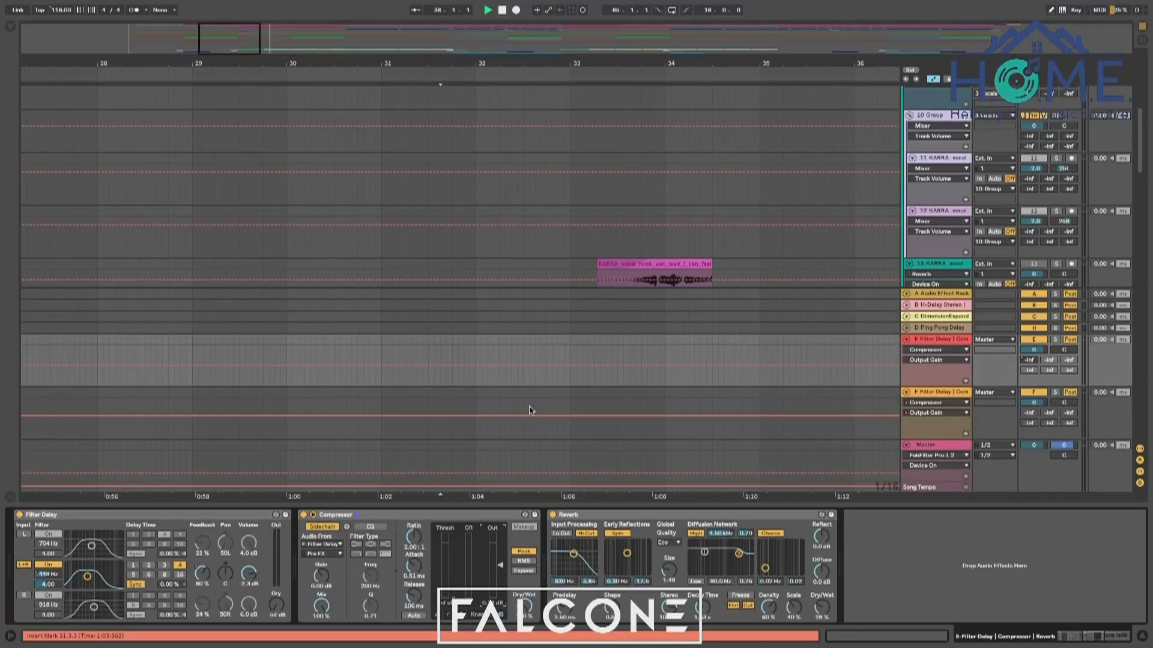
{"action": "scroll", "coordinate": [596, 215], "scroll_direction": "down", "scroll_amount": 5}
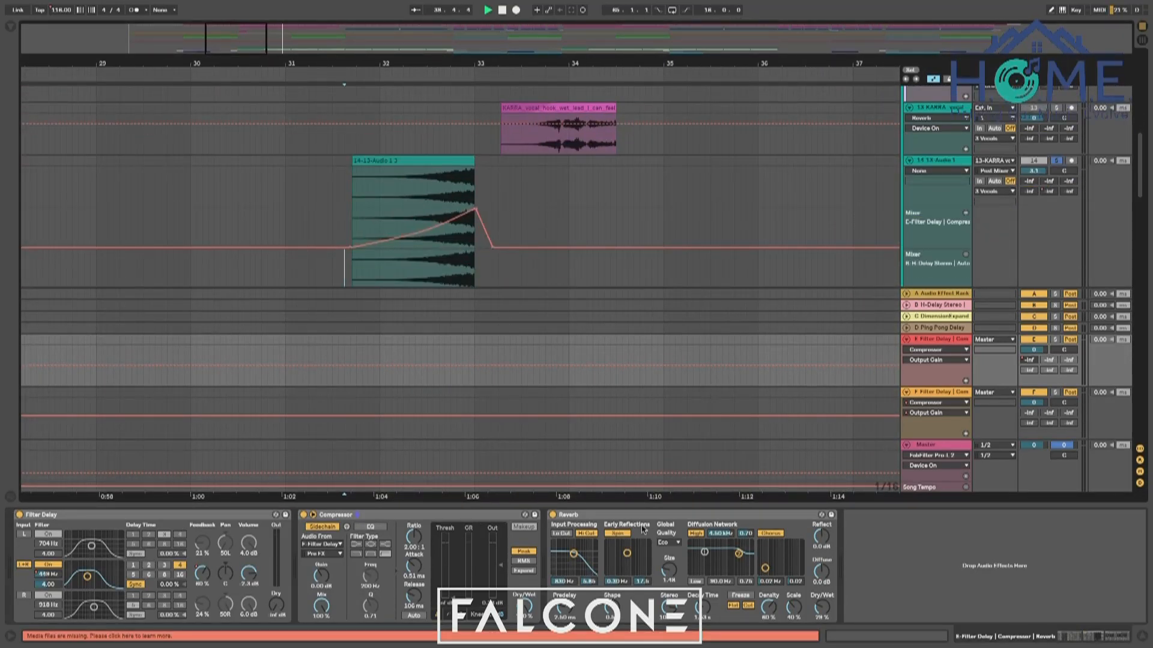
Play from just before the reversed vocal clip and inspect the device chains on returns F and E
{"action": "left_click", "coordinate": [345, 186]}
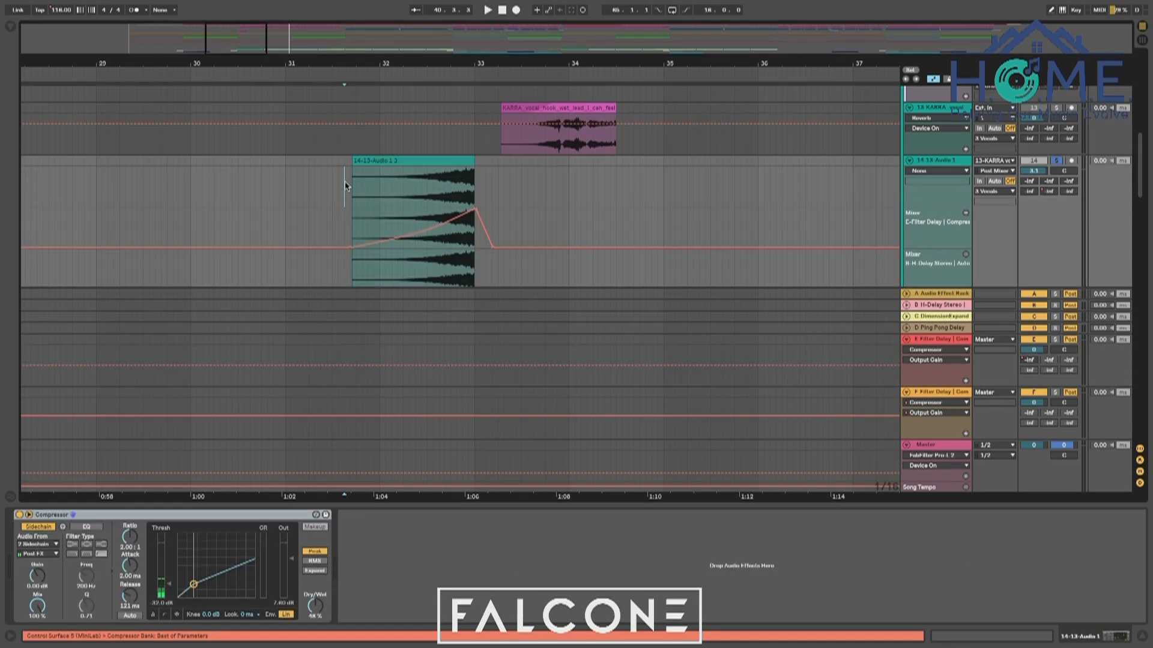
{"action": "left_click", "coordinate": [956, 395]}
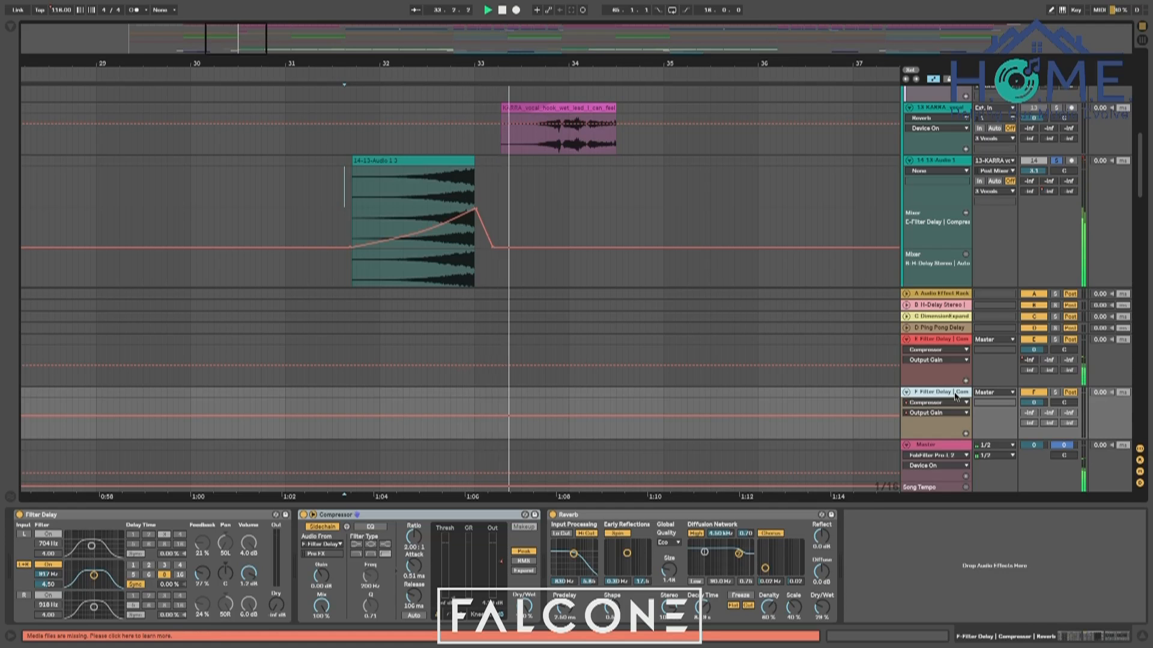
{"action": "left_click", "coordinate": [945, 347]}
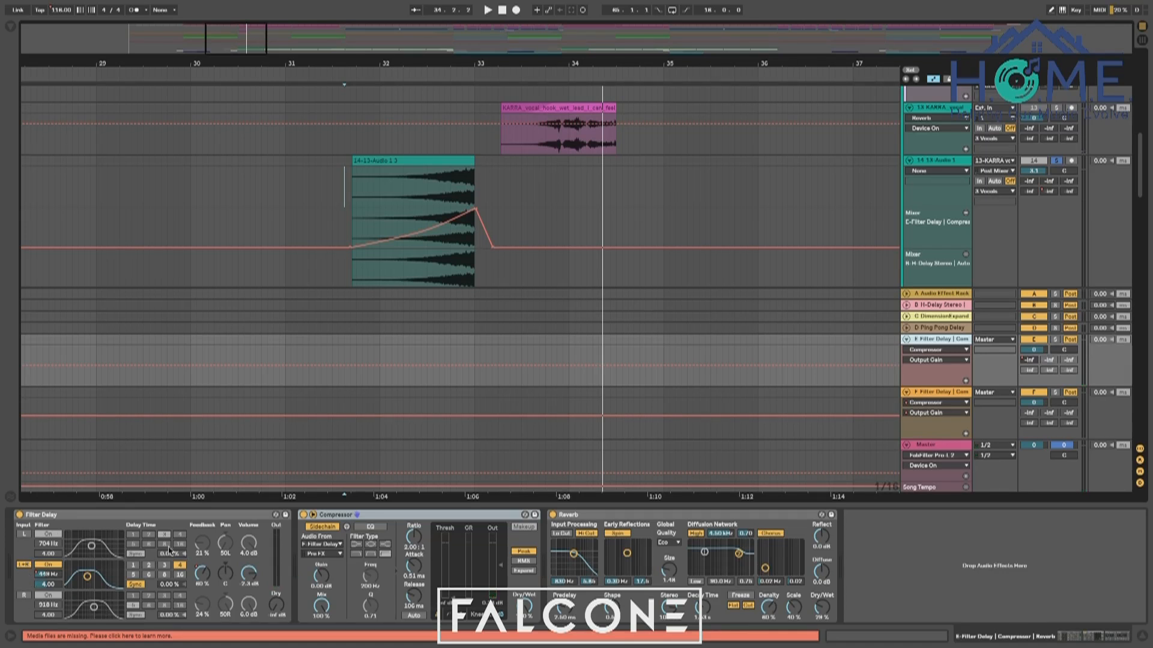
Try return E with its Reverb switched off while playing the reversed vocal
{"action": "key", "text": "space"}
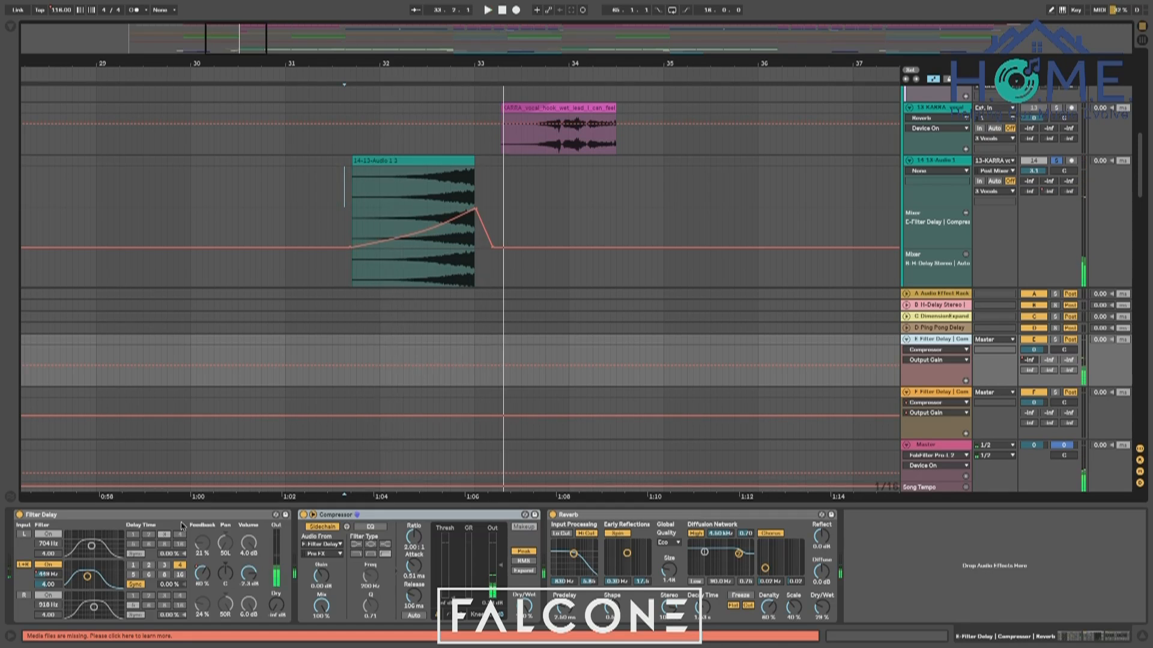
{"action": "left_click", "coordinate": [552, 515]}
{"action": "key", "text": "space"}
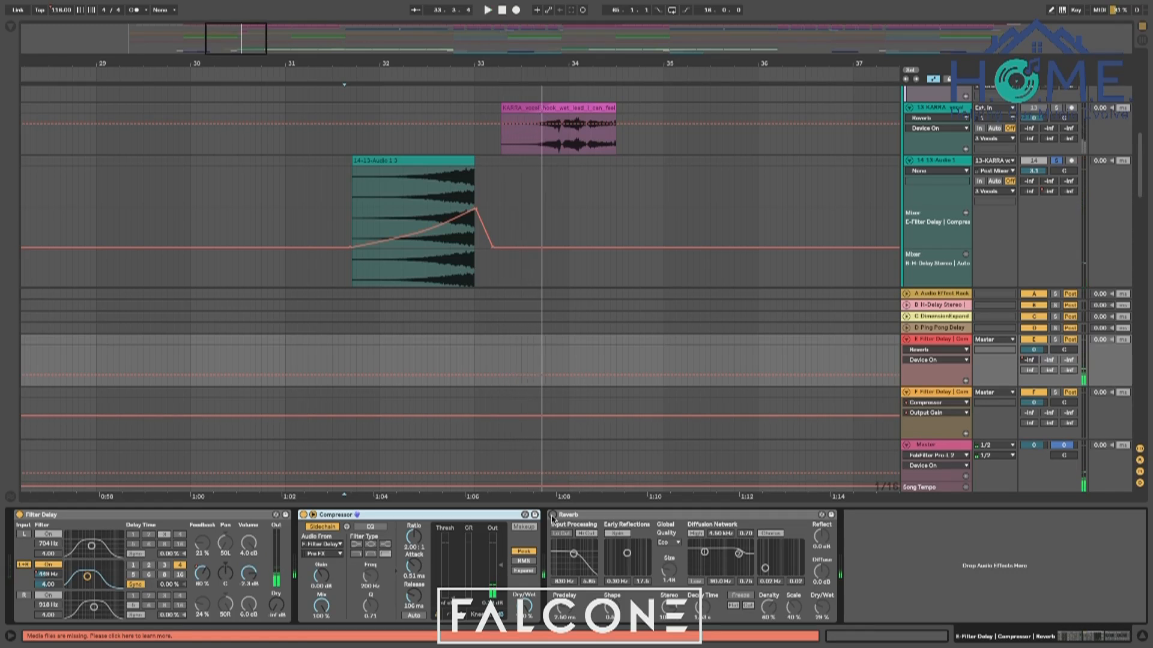
Check the sidechain source choices of return E's Compressor and replay the soloed reversed vocal through the delay and reverb
{"action": "left_click", "coordinate": [323, 545]}
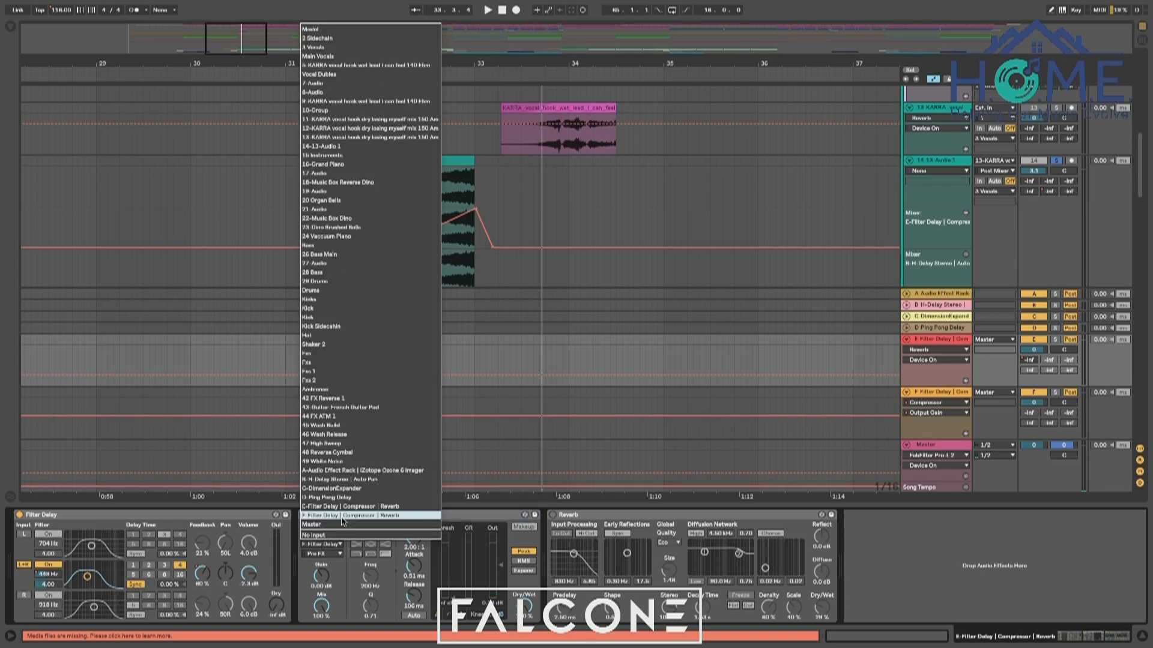
{"action": "left_click", "coordinate": [337, 565]}
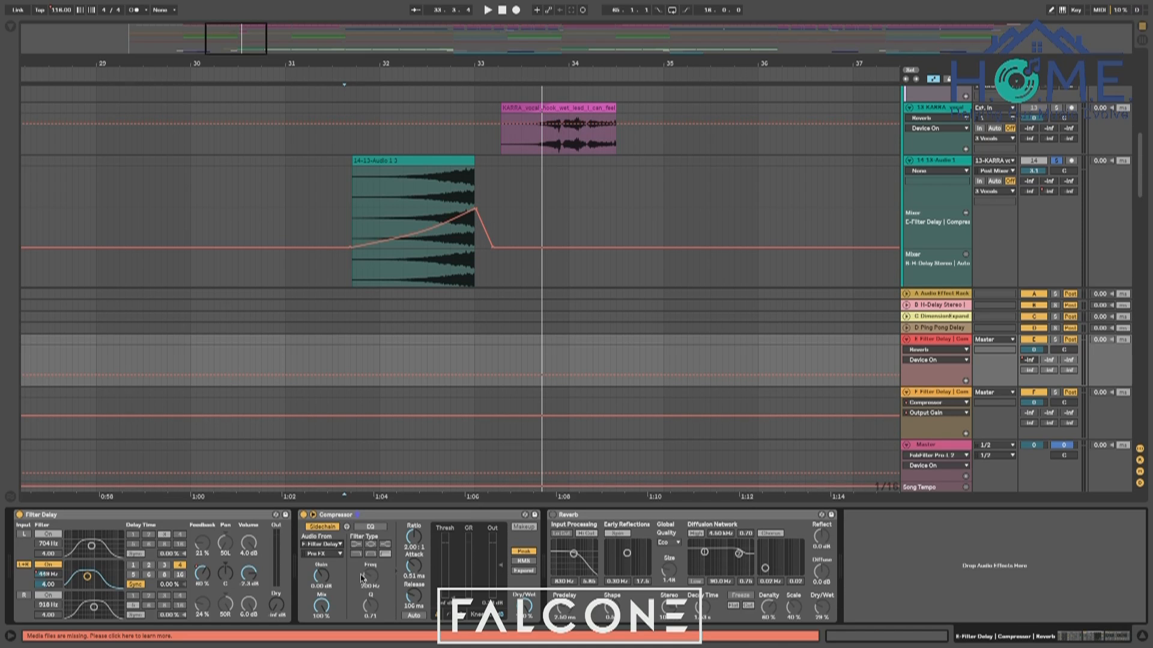
{"action": "key", "text": "space"}
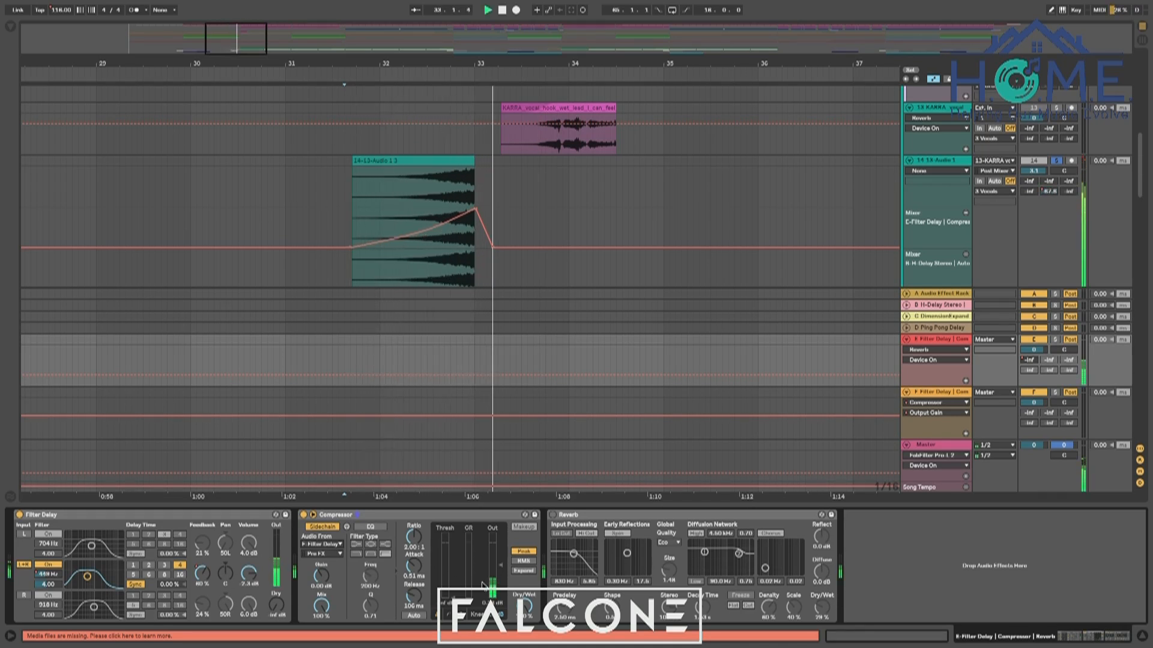
{"action": "key", "text": "space"}
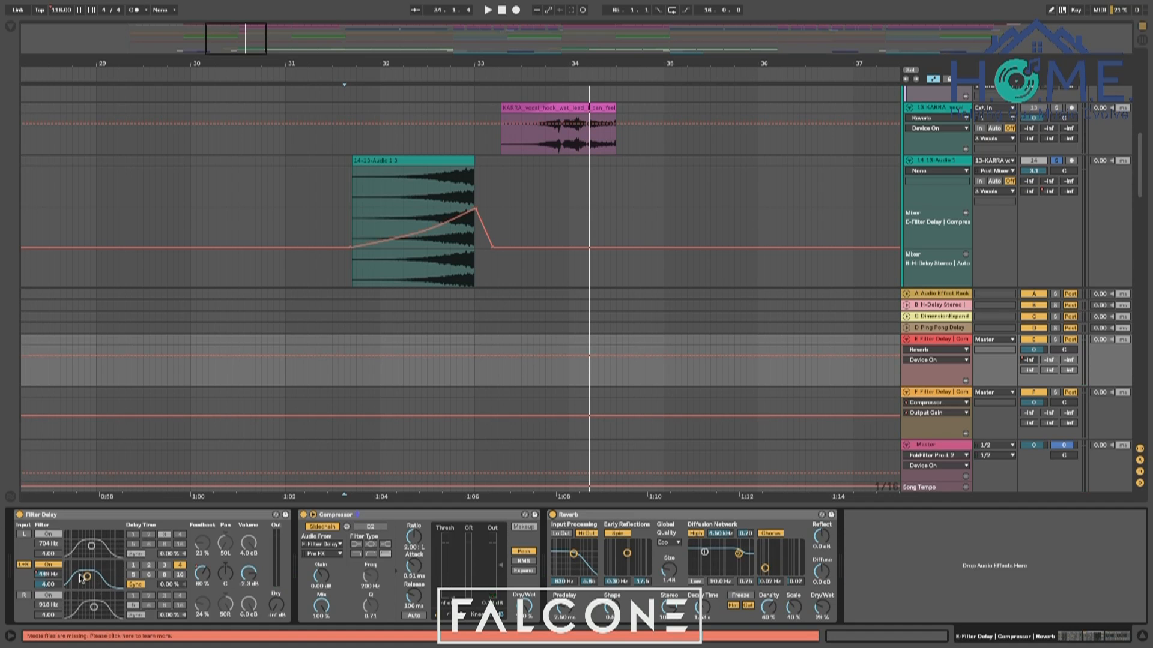
{"action": "key", "text": "space"}
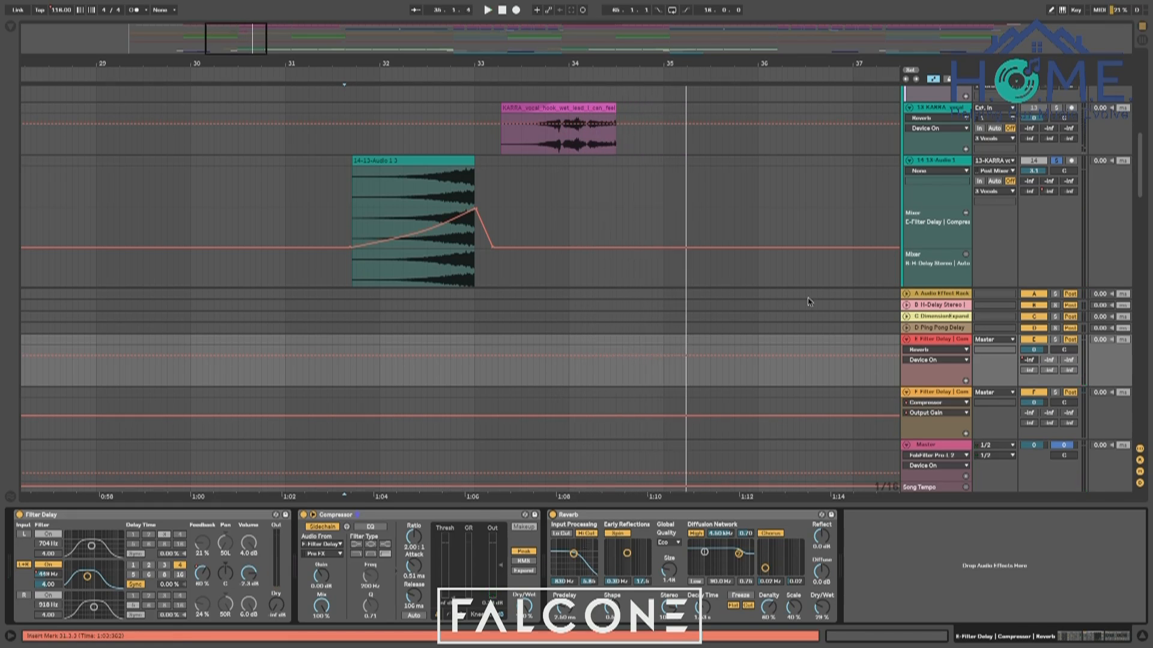
Unsolo track 14, replay the transition with the full mix and hide the device view
{"action": "left_click", "coordinate": [1056, 162]}
{"action": "key", "text": "space"}
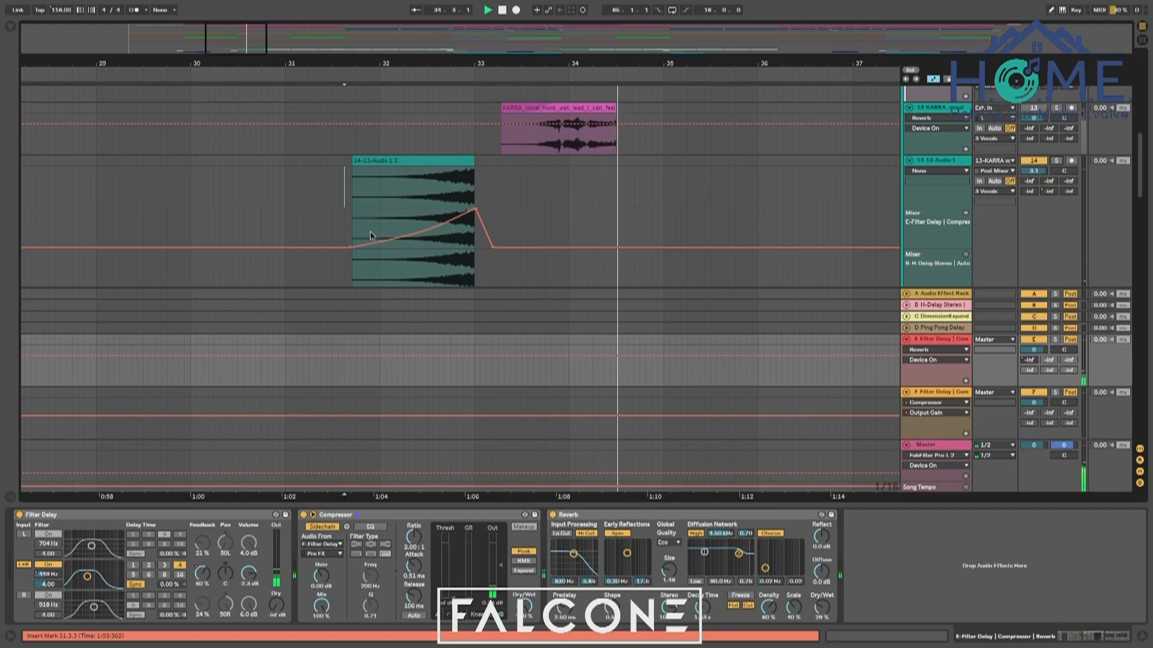
{"action": "left_click", "coordinate": [1144, 639]}
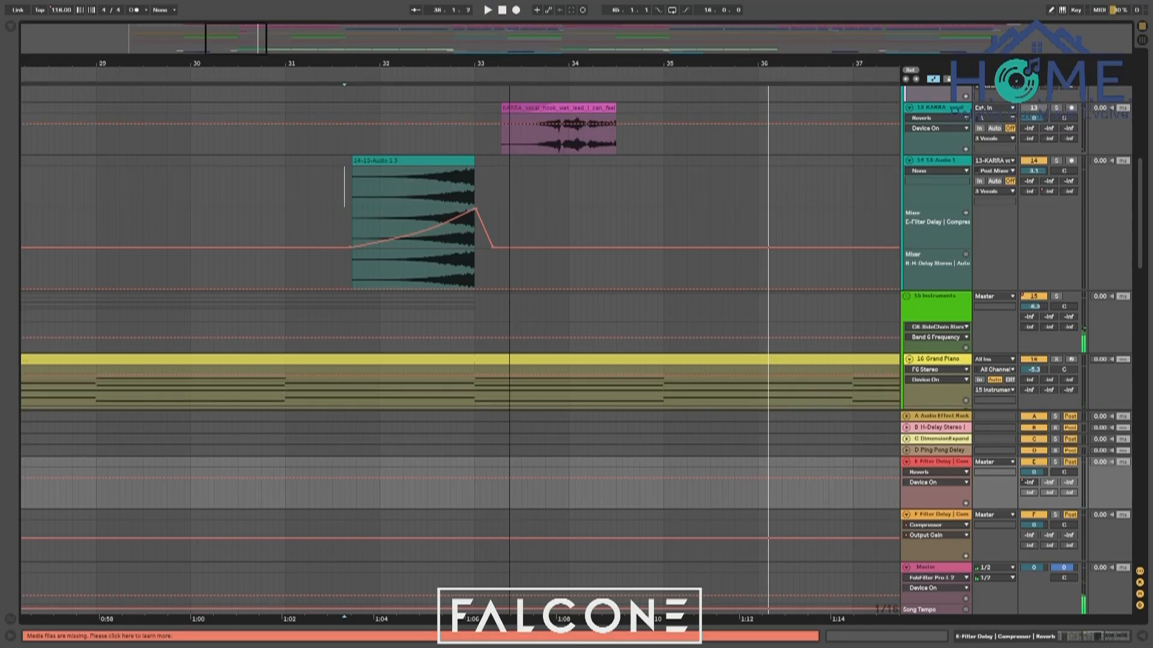
Delete the Auto Filter from the reversed vocal track's device chain
{"action": "key", "text": "minus"}
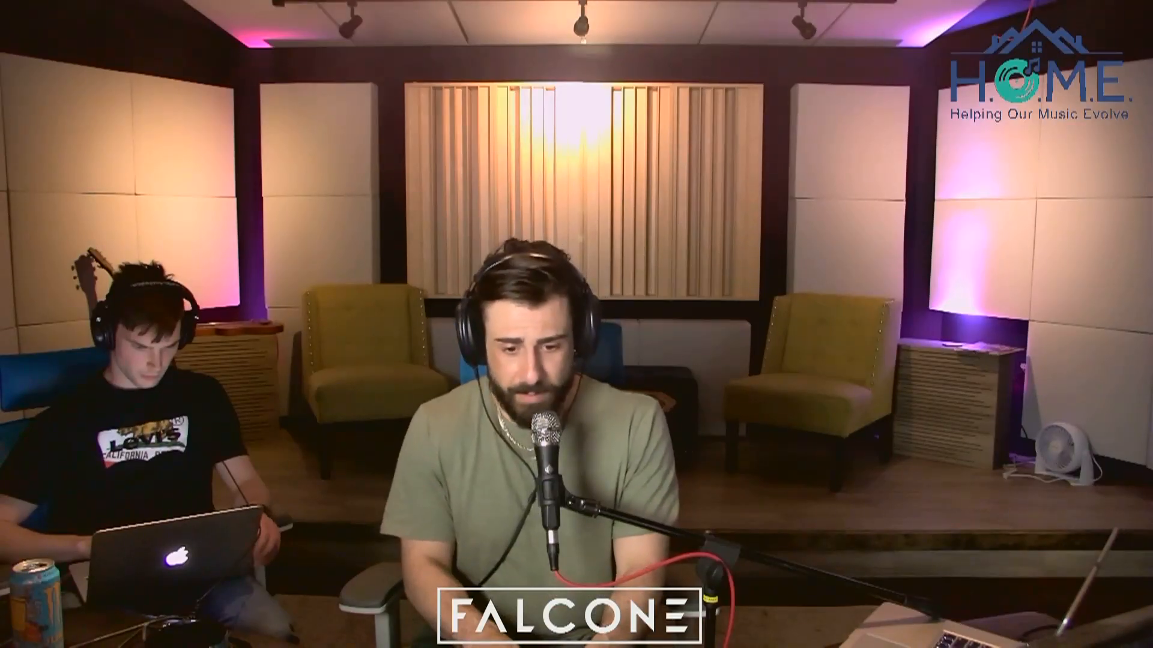
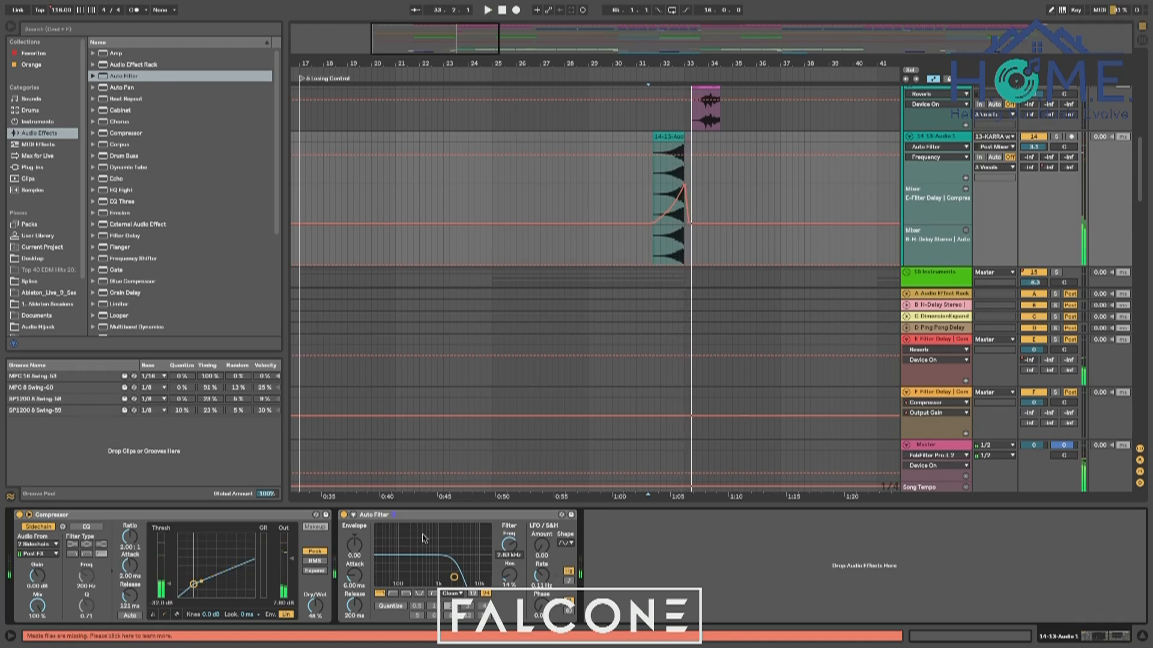
{"action": "left_click", "coordinate": [441, 513]}
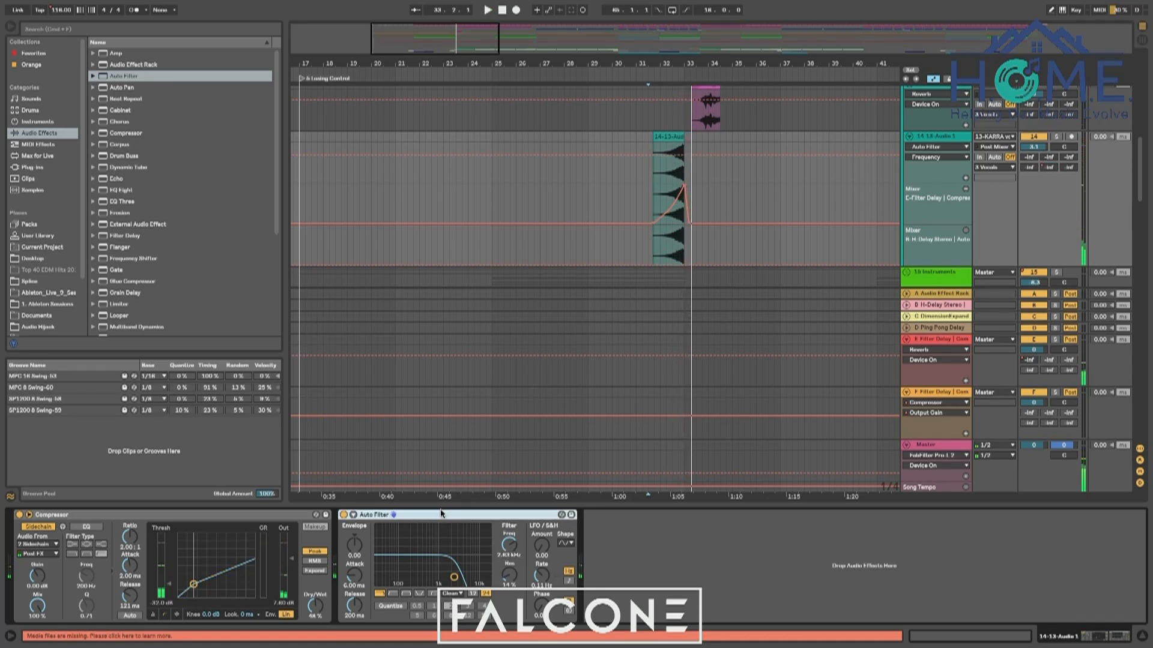
{"action": "key", "text": "Delete"}
Search the plug-ins for "ssl" and load SSLChannel Stereo after the Compressor on track 14
{"action": "left_click", "coordinate": [110, 28]}
{"action": "type", "text": "sat"}
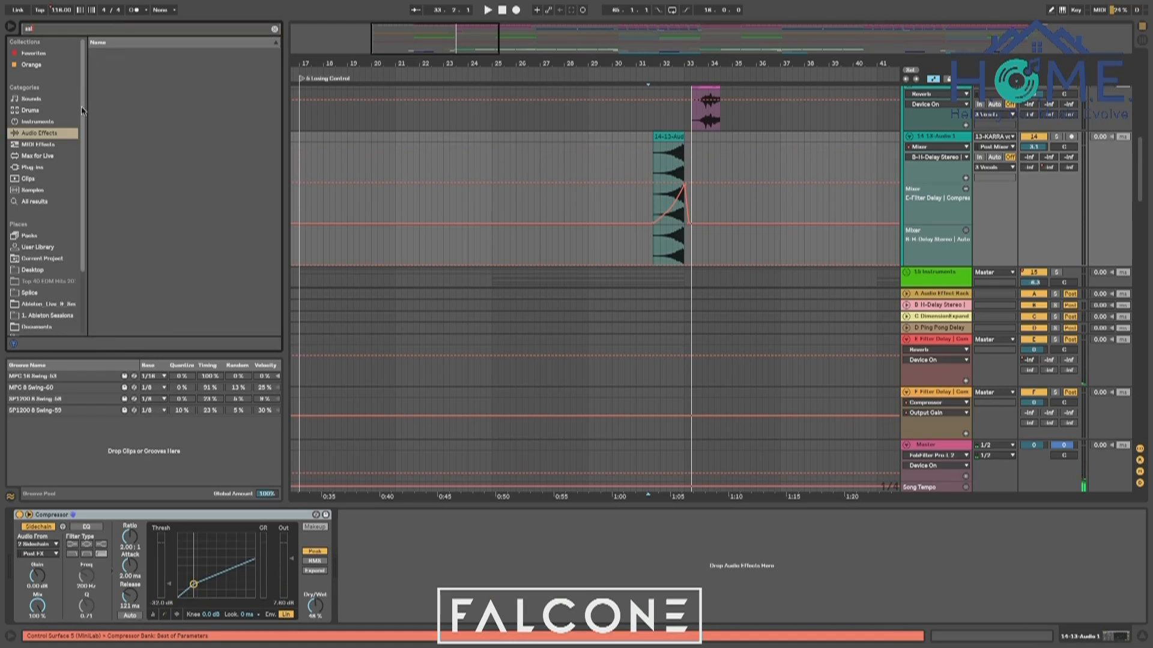
{"action": "left_click", "coordinate": [40, 167]}
{"action": "left_click", "coordinate": [108, 99]}
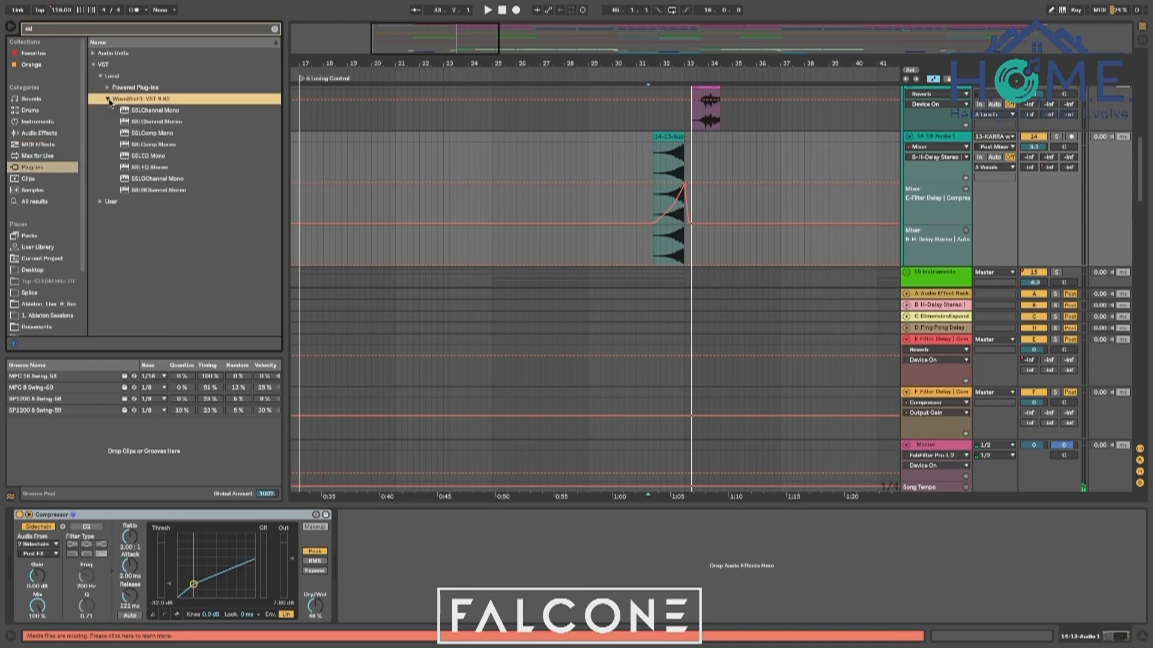
{"action": "left_click_drag", "start_coordinate": [152, 123], "coordinate": [424, 500]}
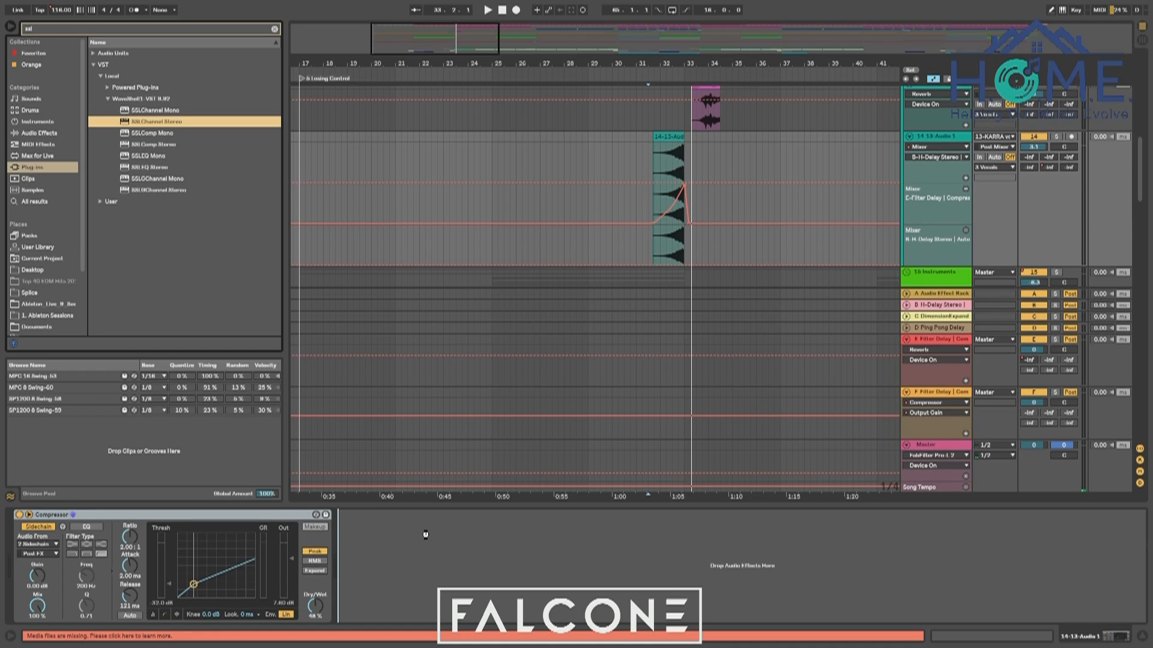
Try tuning the SSLChannel's low-mid band while playing the reversed vocal in the mix
{"action": "left_click_drag", "start_coordinate": [418, 268], "coordinate": [419, 227]}
{"action": "key", "text": "space"}
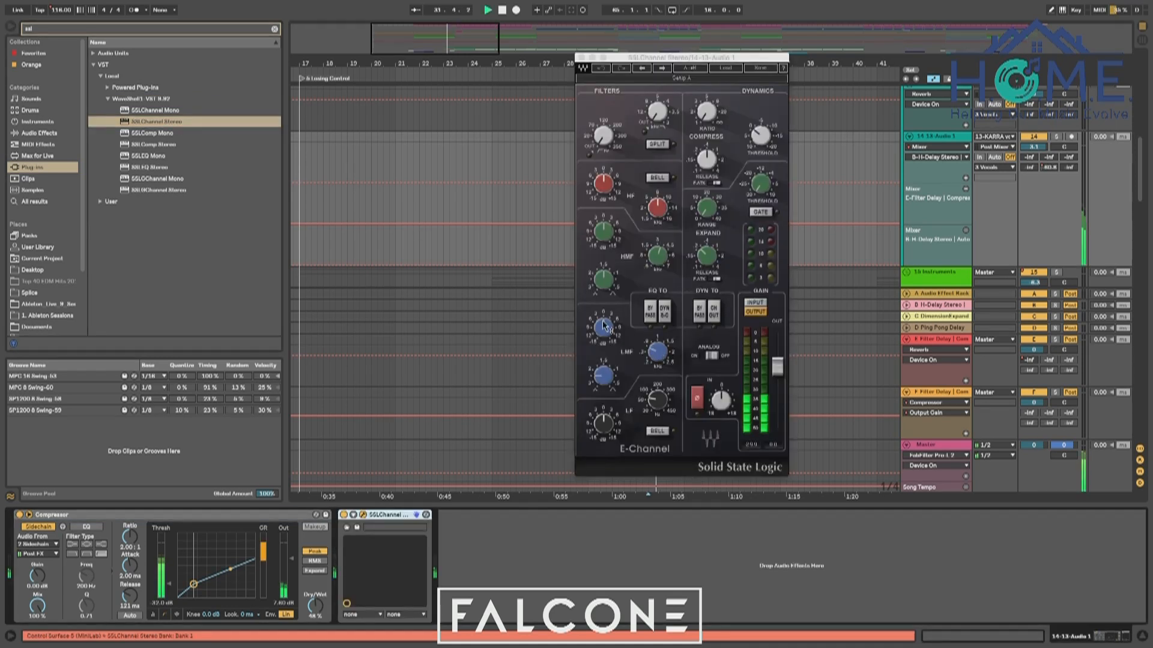
{"action": "left_click", "coordinate": [651, 358]}
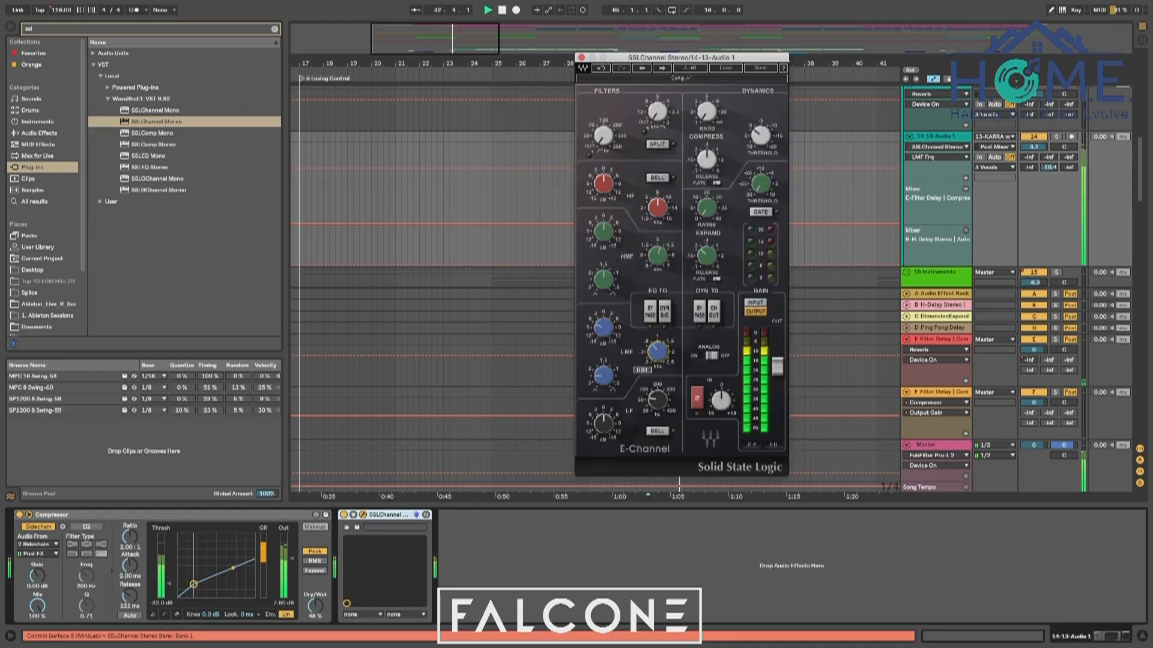
{"action": "left_click_drag", "start_coordinate": [657, 353], "coordinate": [656, 351]}
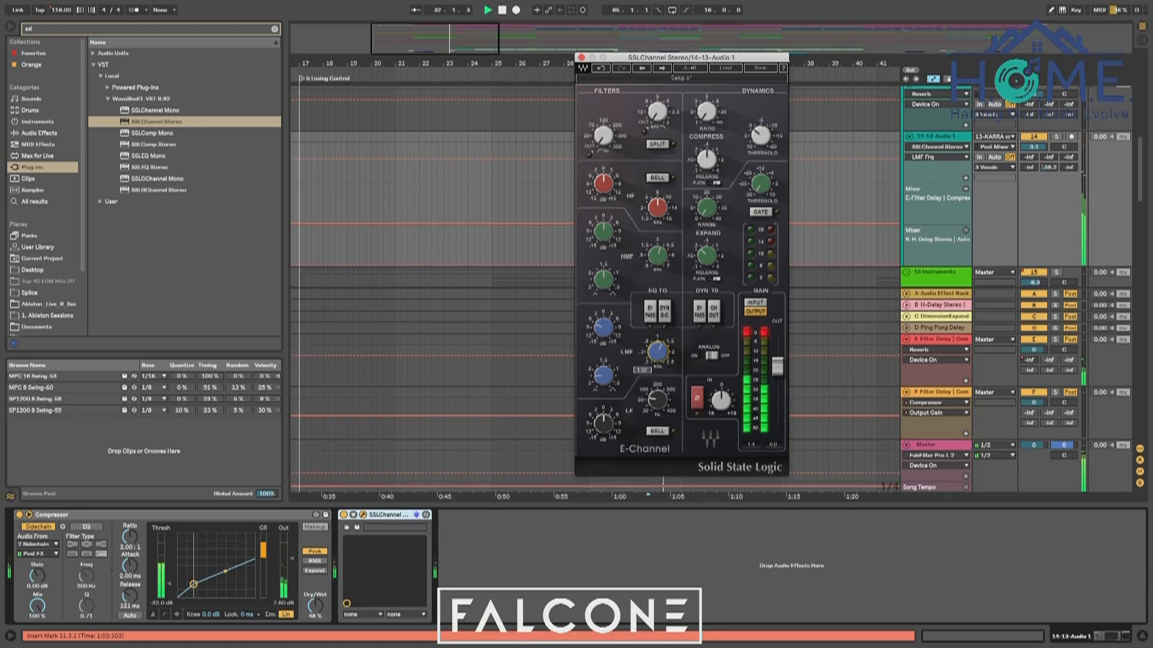
{"action": "key", "text": "space"}
{"action": "left_click_drag", "start_coordinate": [605, 377], "coordinate": [657, 357]}
{"action": "key", "text": "space"}
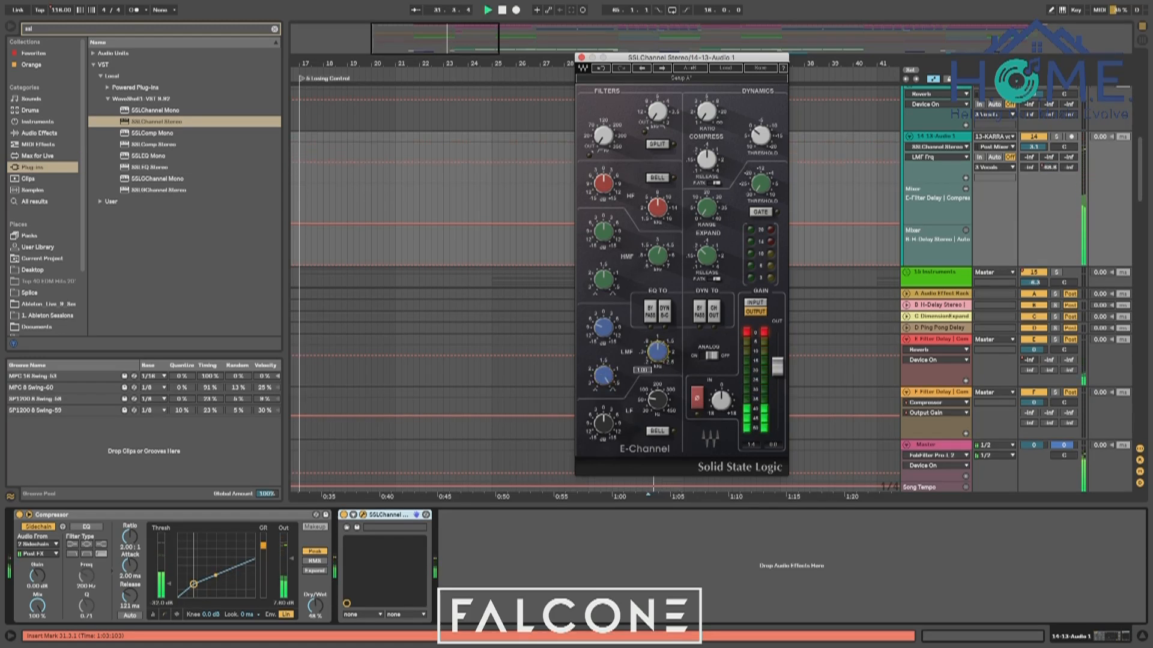
Solo track 14 and try different LMF gain and frequency settings on the SSLChannel during playback
{"action": "left_click", "coordinate": [1055, 138]}
{"action": "key", "text": "space"}
{"action": "key", "text": "space"}
{"action": "left_click", "coordinate": [603, 329]}
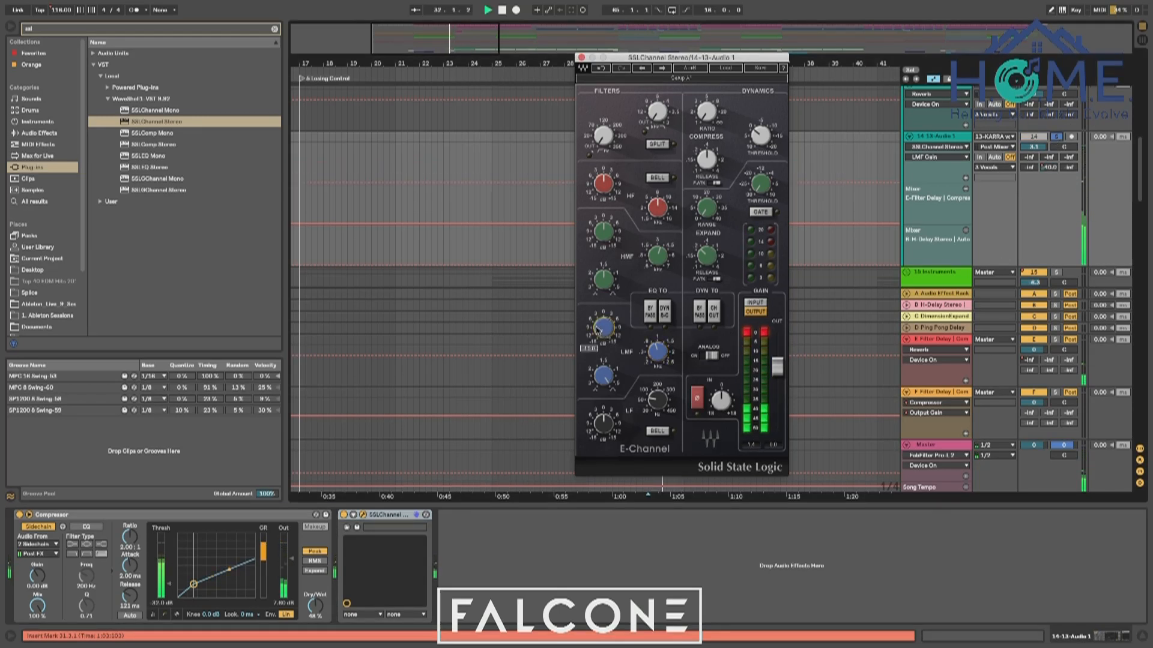
{"action": "left_click", "coordinate": [385, 514]}
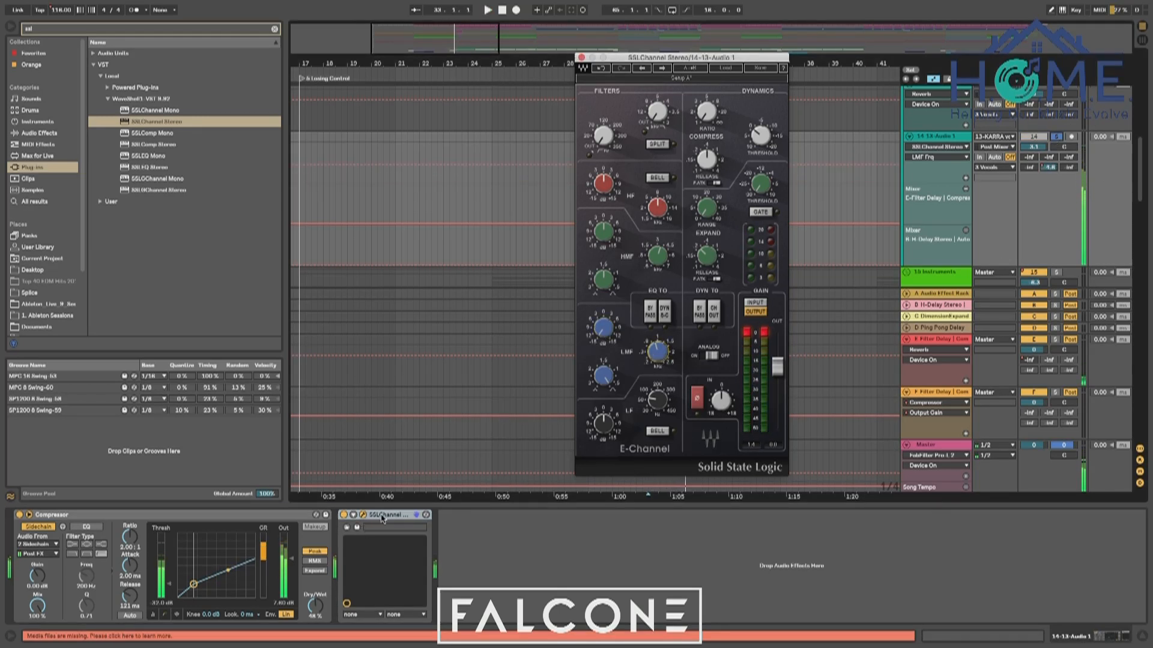
{"action": "key", "text": "space"}
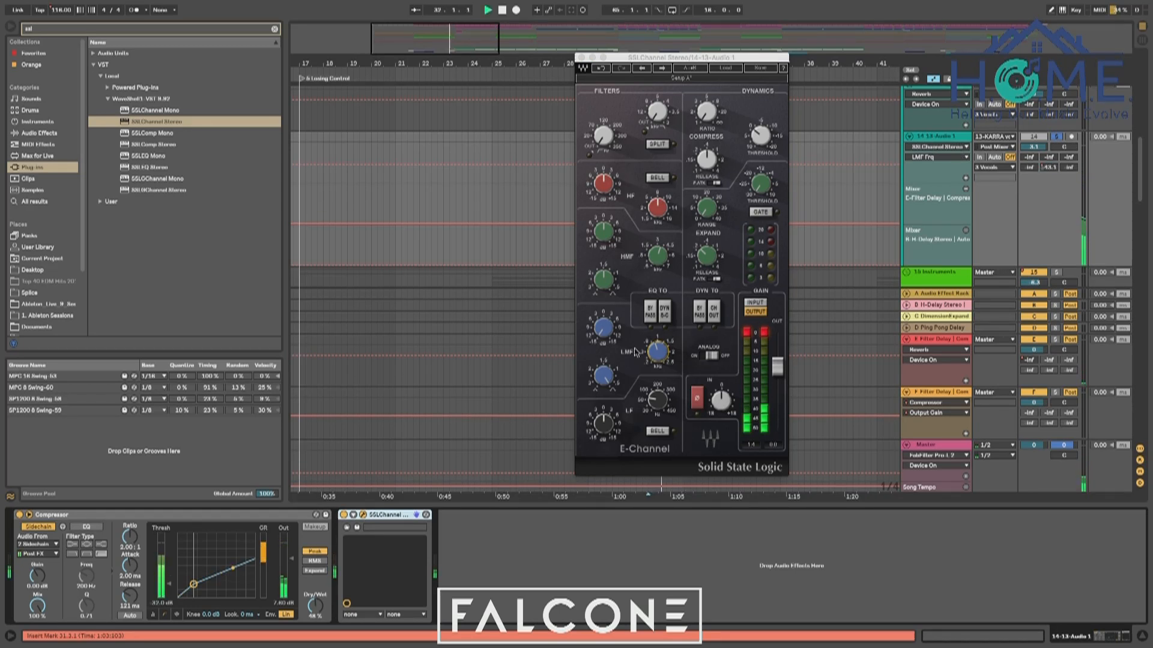
{"action": "left_click", "coordinate": [661, 360]}
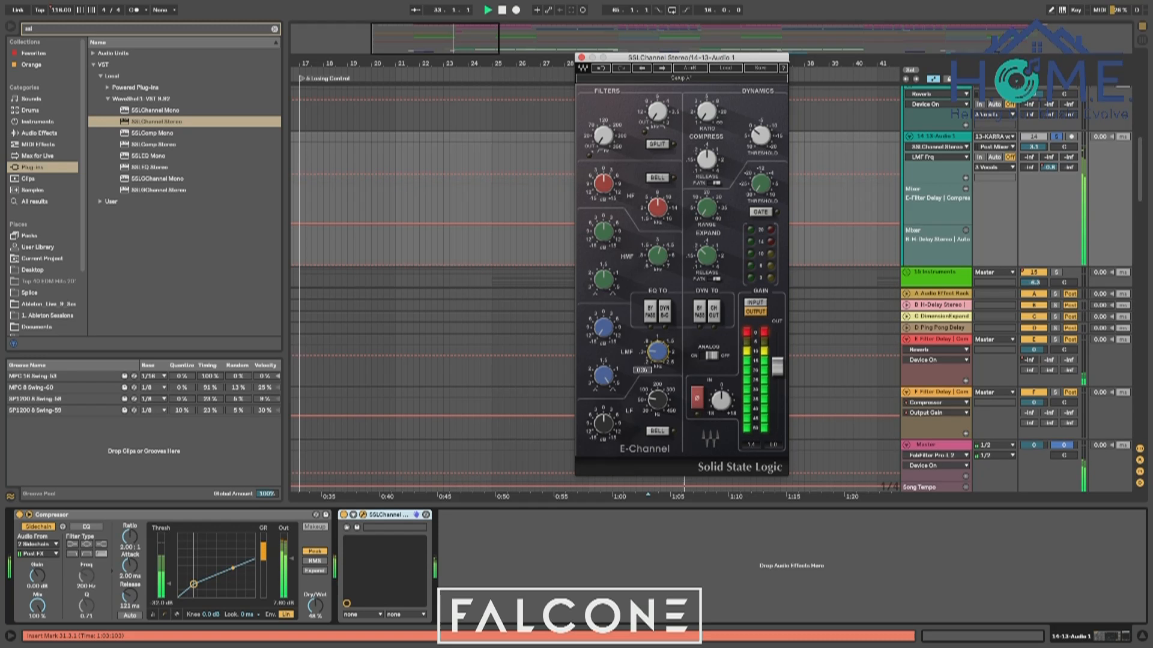
{"action": "key", "text": "space"}
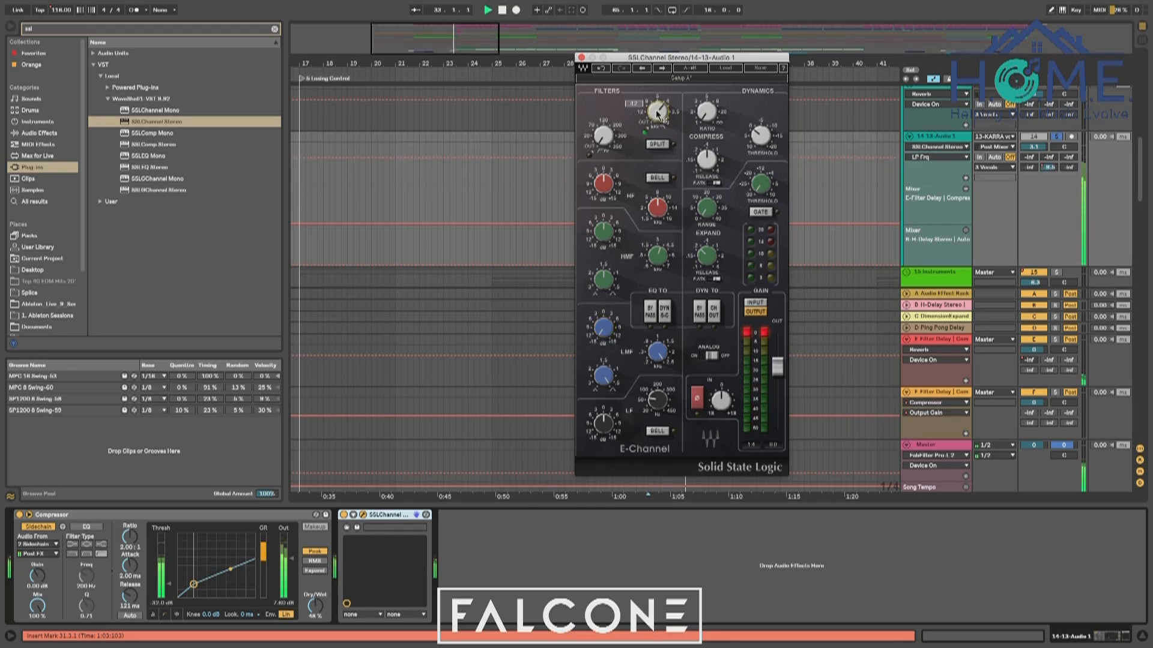
Unsolo track 14 and try the SSLChannel's low-pass frequency and LMF gain against the full mix
{"action": "left_click", "coordinate": [1059, 138]}
{"action": "left_click", "coordinate": [642, 111]}
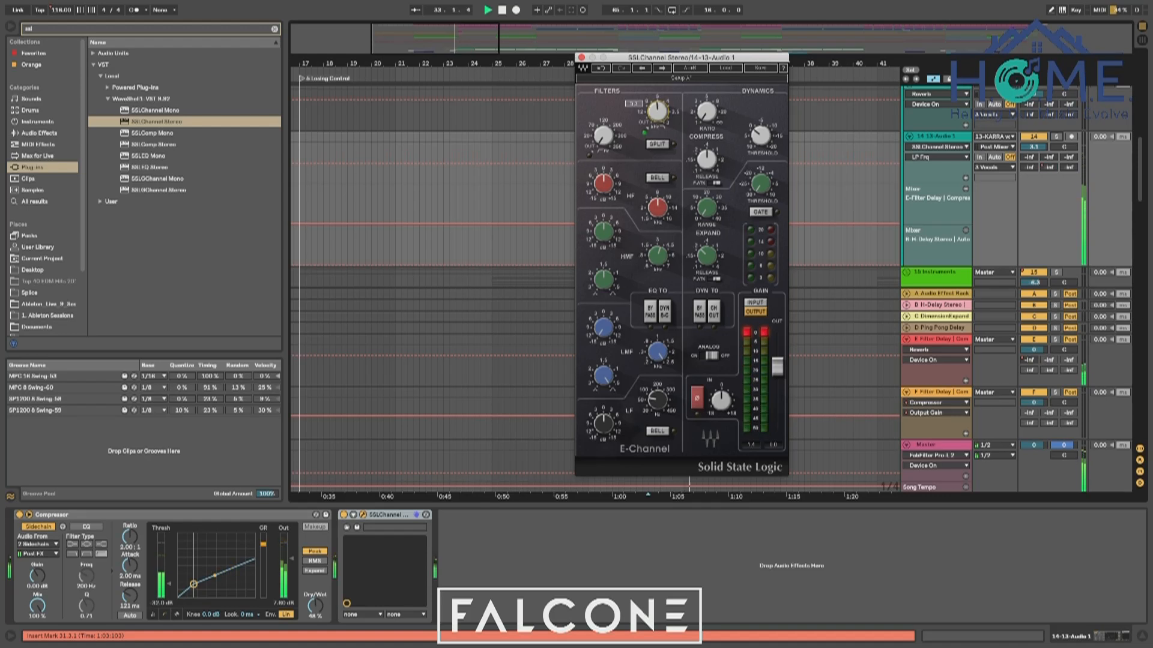
{"action": "left_click", "coordinate": [604, 328]}
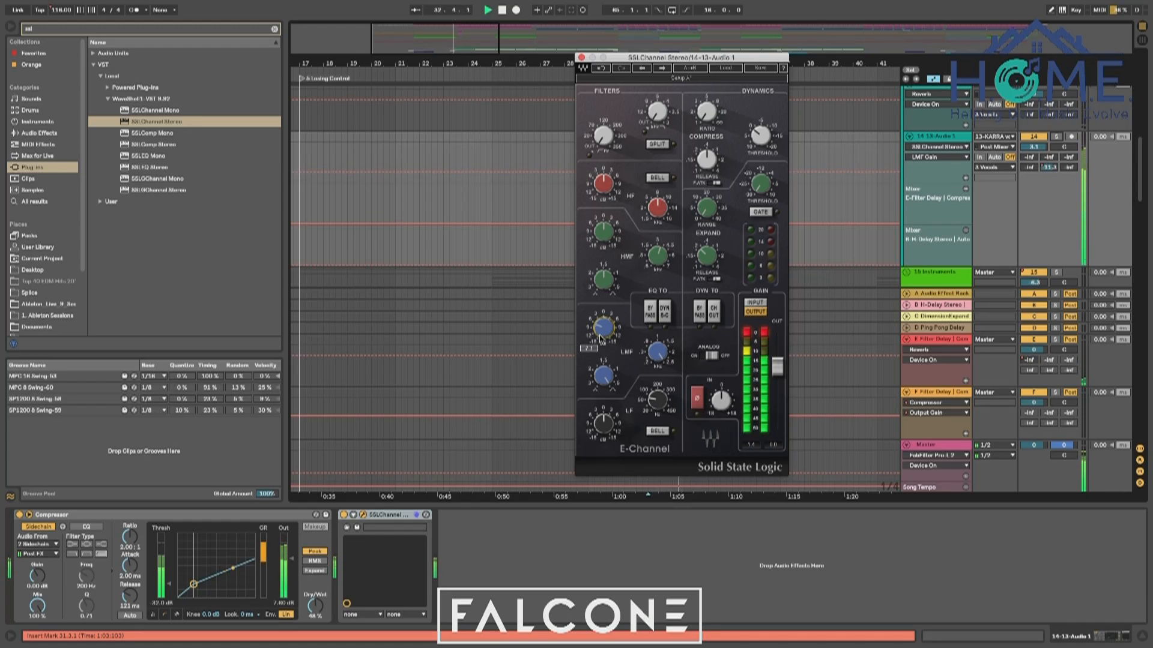
Remove SSLChannel Stereo from track 14 and search for "c6" to load C6-SideChain Stereo instead
{"action": "left_click", "coordinate": [383, 517]}
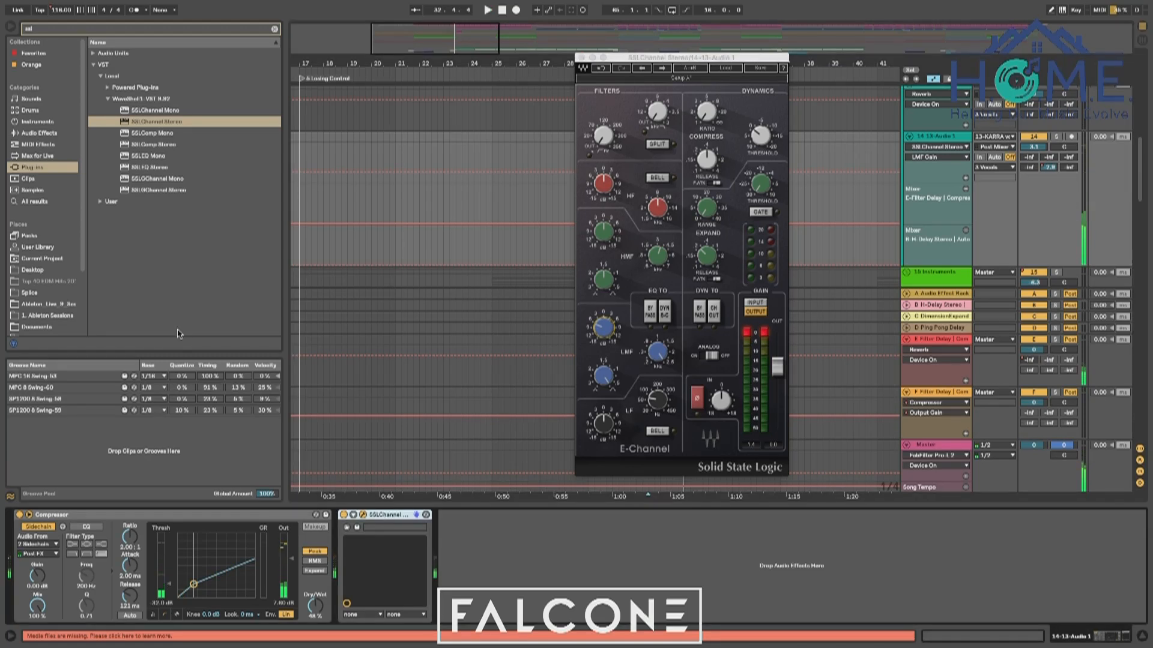
{"action": "key", "text": "Delete"}
{"action": "left_click", "coordinate": [158, 32]}
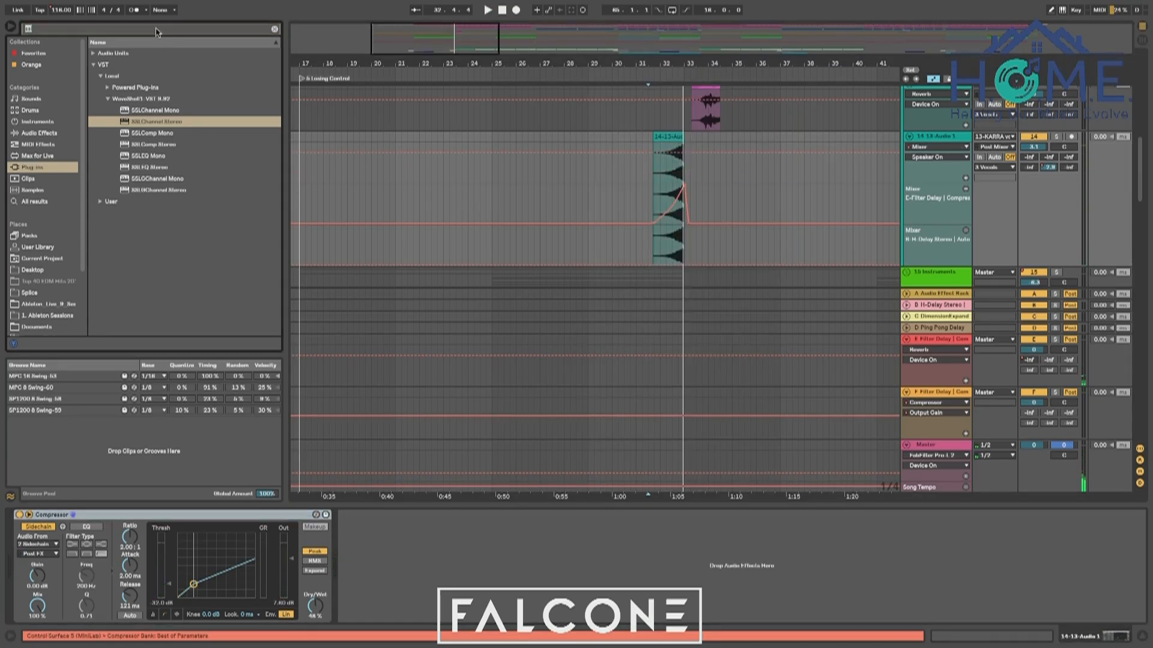
{"action": "type", "text": "d"}
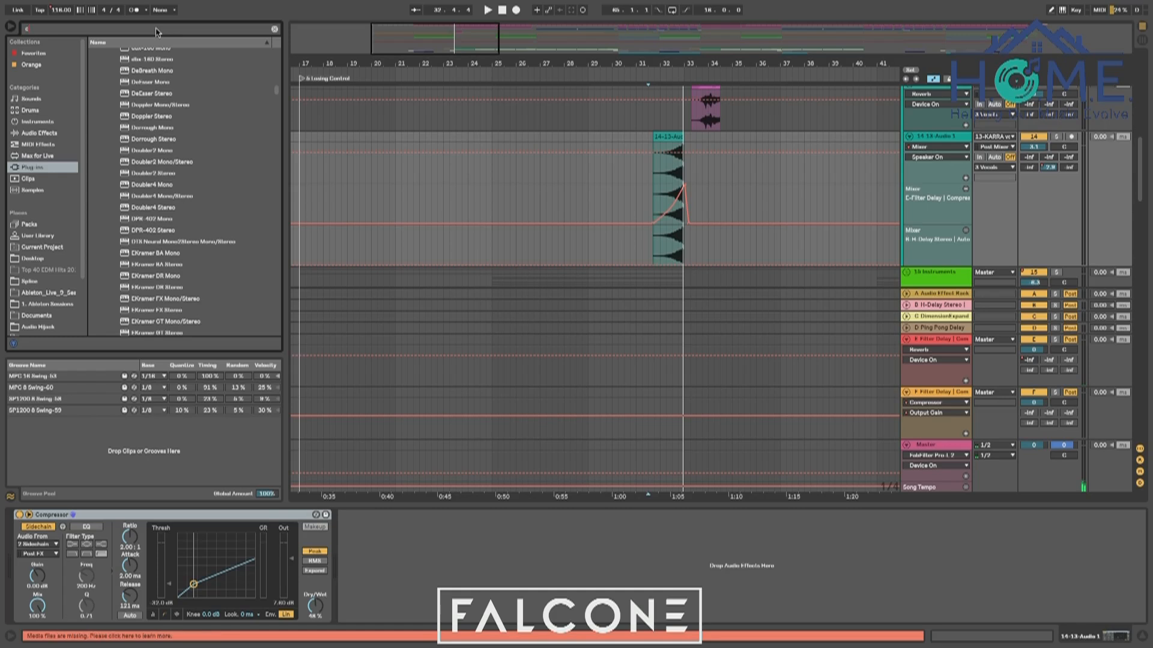
{"action": "type", "text": "6"}
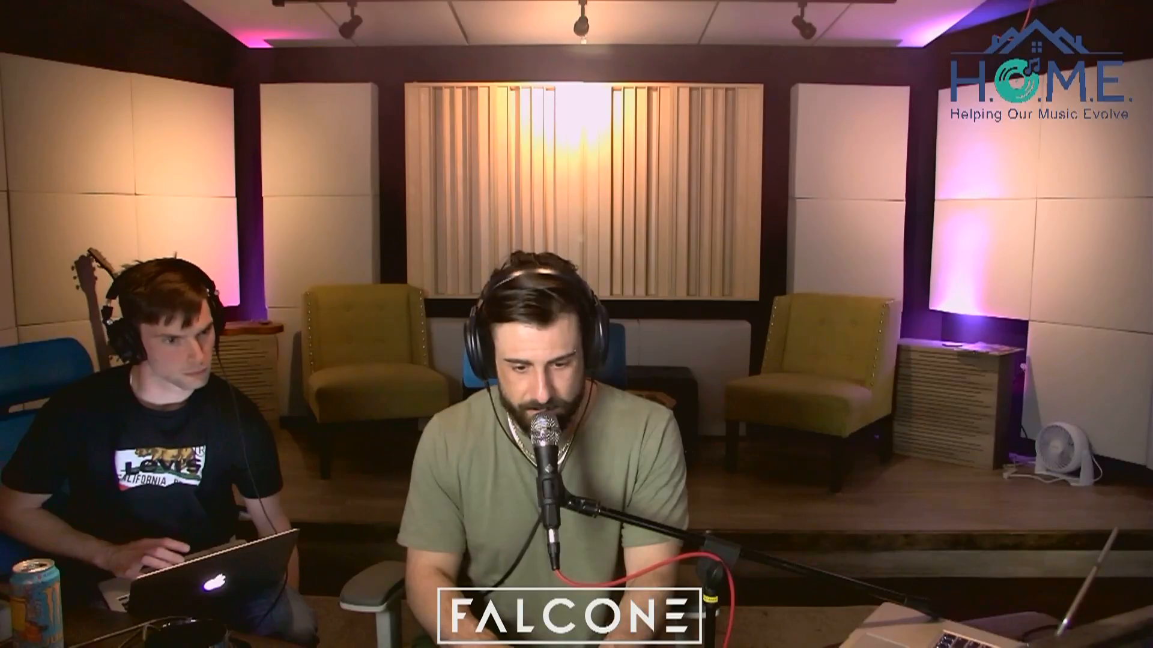
Tune the frequency of C6-SideChain's band 6 with that band soloed, and unsolo the band
{"action": "left_click", "coordinate": [343, 515]}
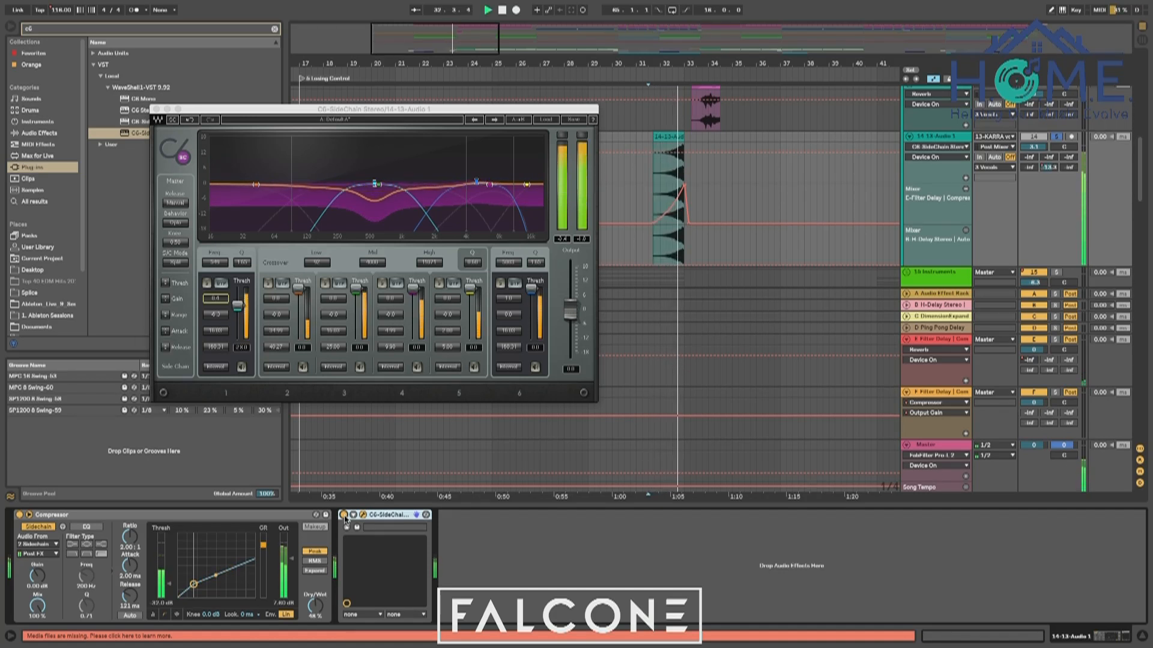
{"action": "left_click", "coordinate": [499, 283]}
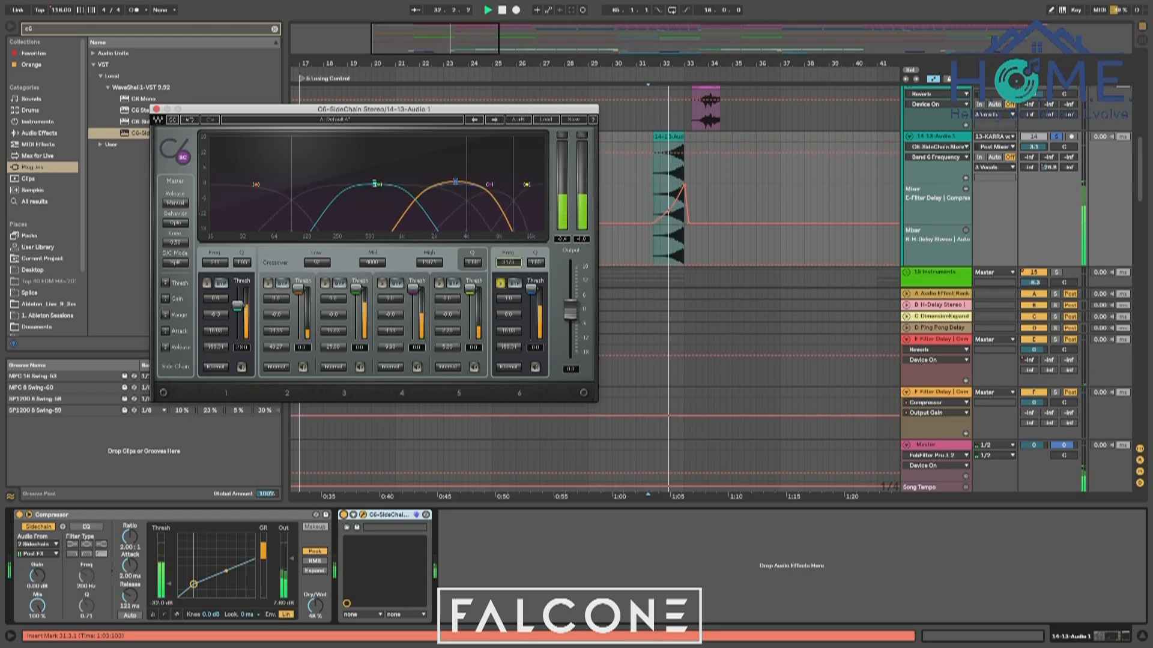
{"action": "left_click", "coordinate": [500, 283]}
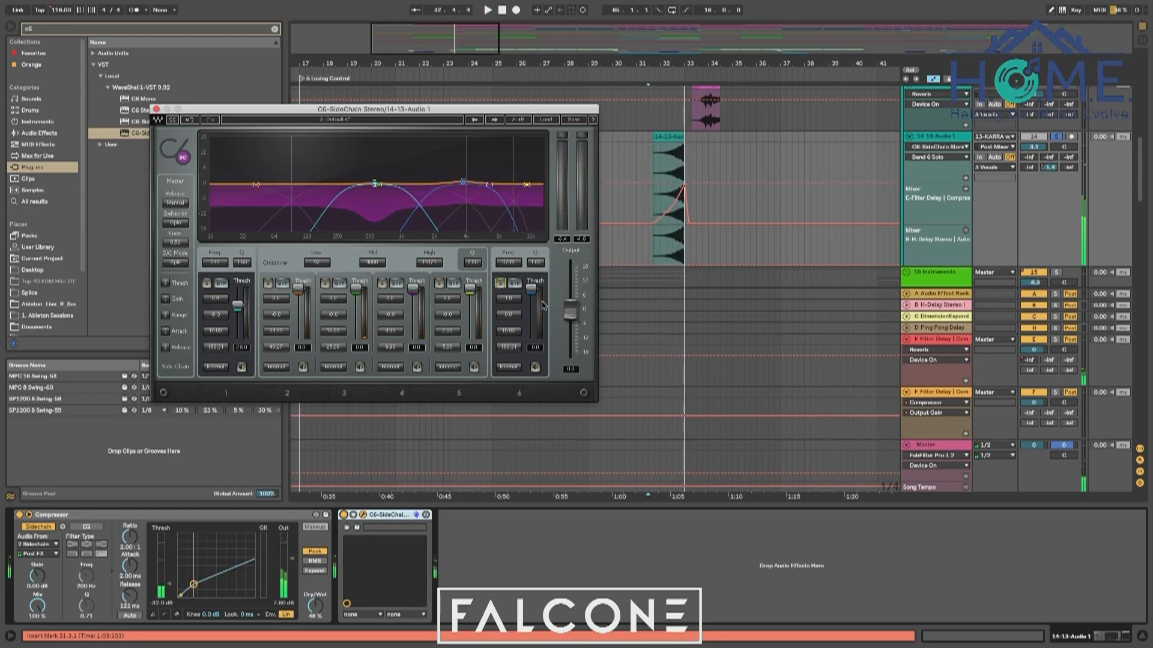
Lower band 6's threshold and adjust its range and gain while playing the soloed reversed vocal
{"action": "key", "text": "space"}
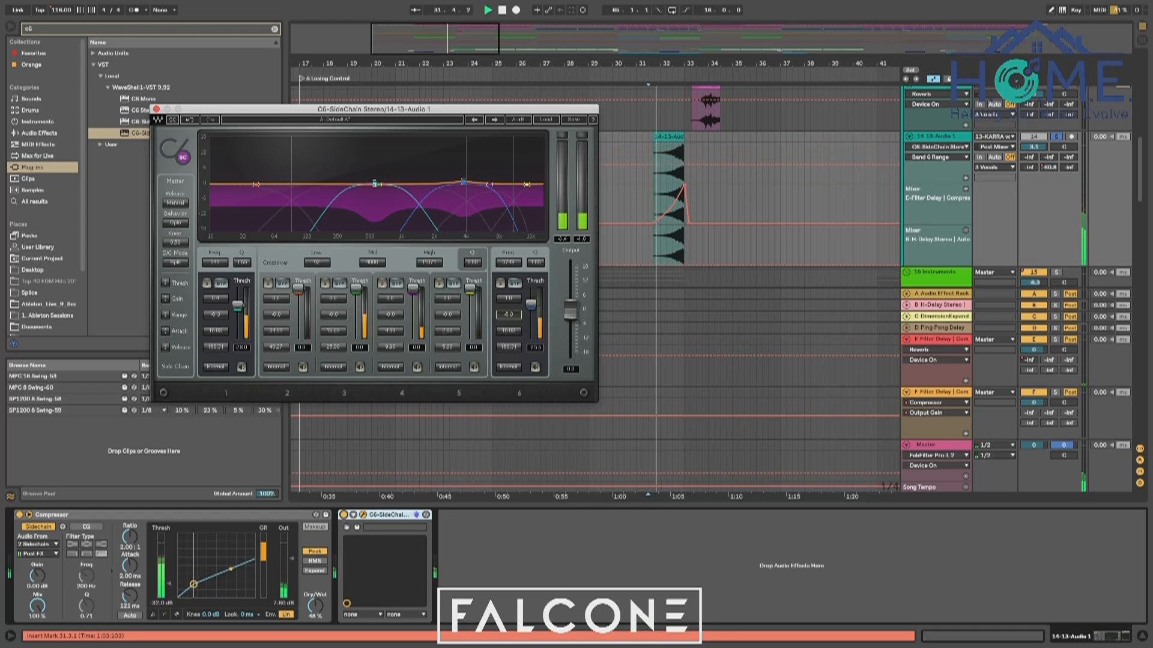
{"action": "left_click", "coordinate": [508, 298]}
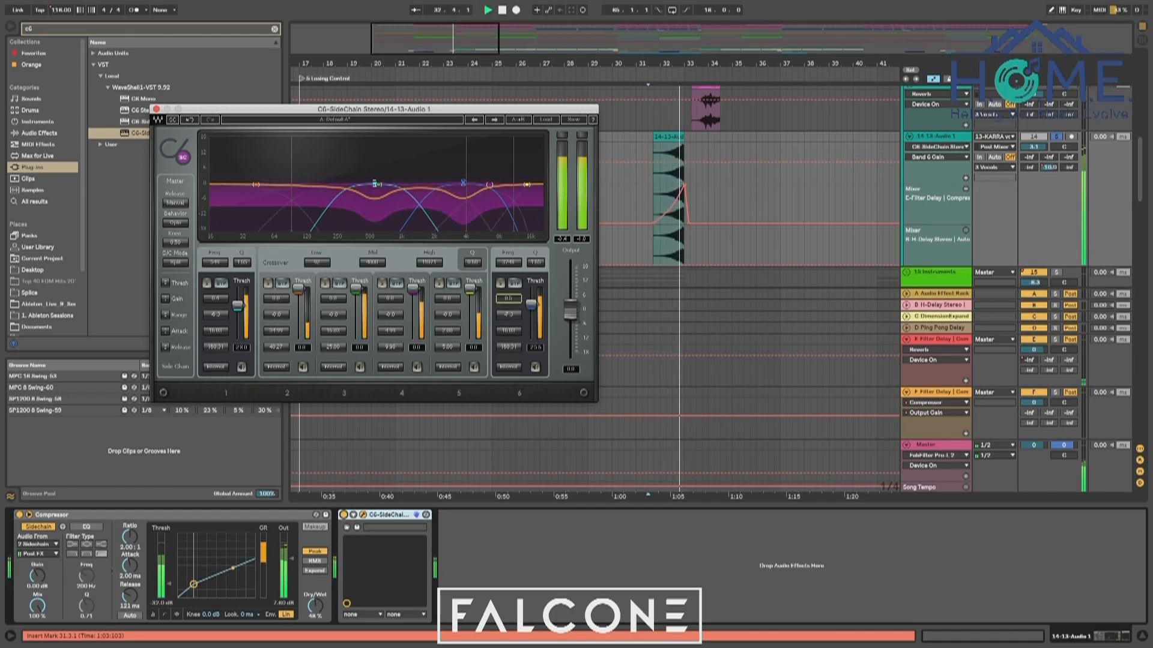
{"action": "key", "text": "space"}
{"action": "key", "text": "space"}
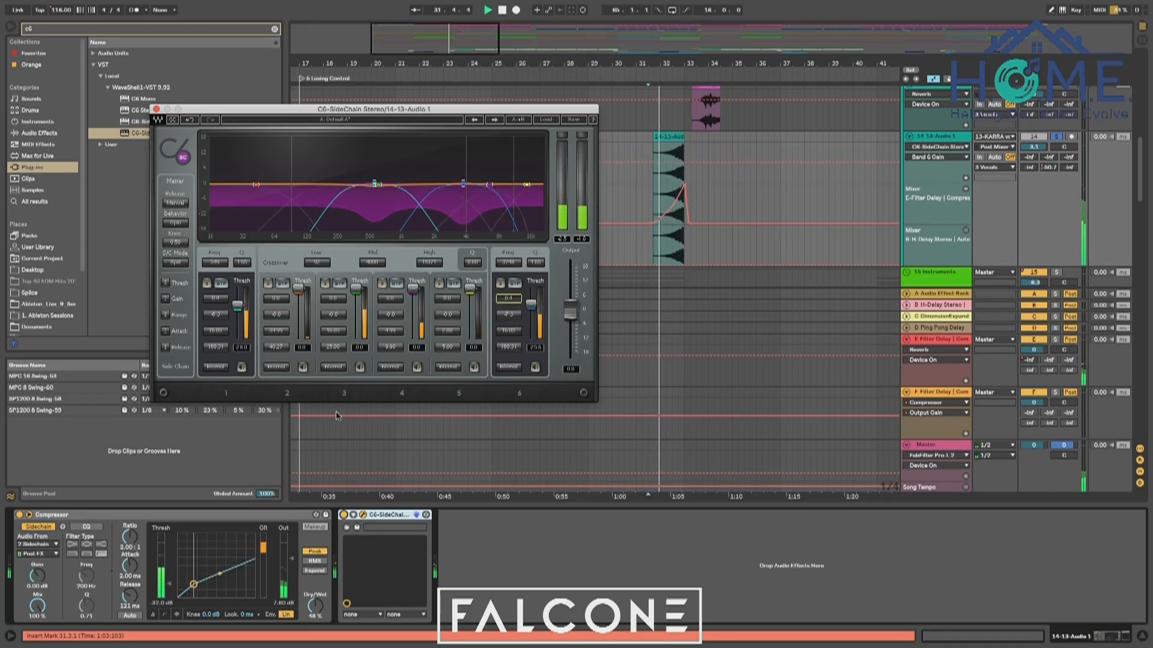
Compare the soloed reversed vocal with C6-SideChain bypassed and switched back on
{"action": "left_click", "coordinate": [344, 515]}
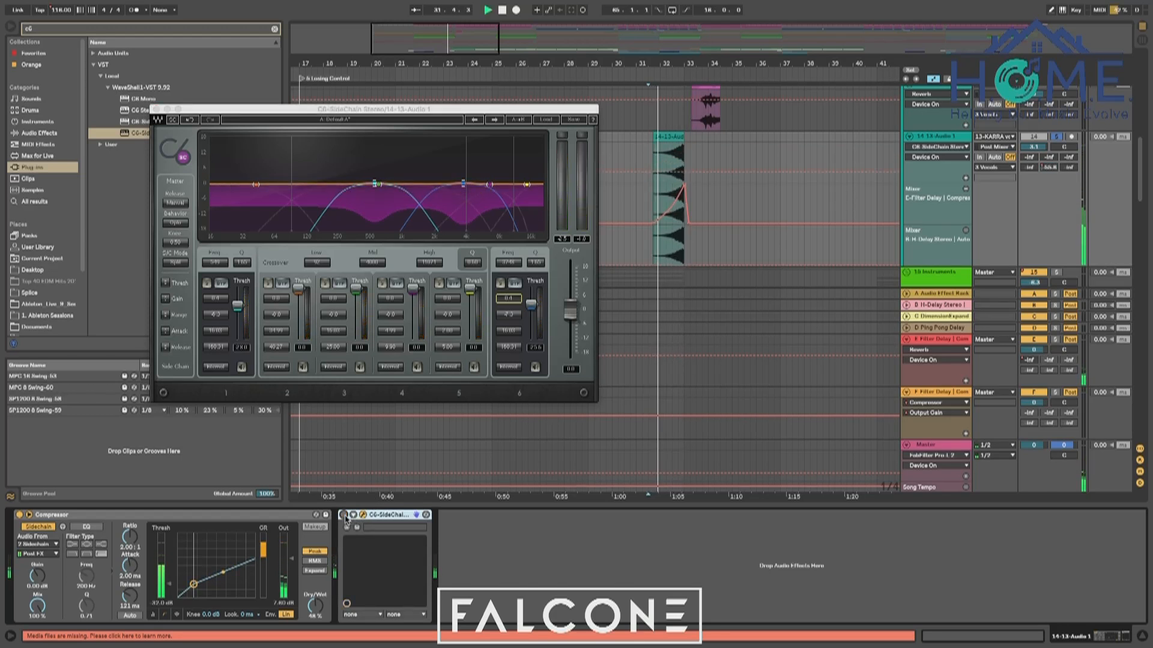
{"action": "left_click", "coordinate": [343, 515]}
{"action": "key", "text": "space"}
{"action": "key", "text": "space"}
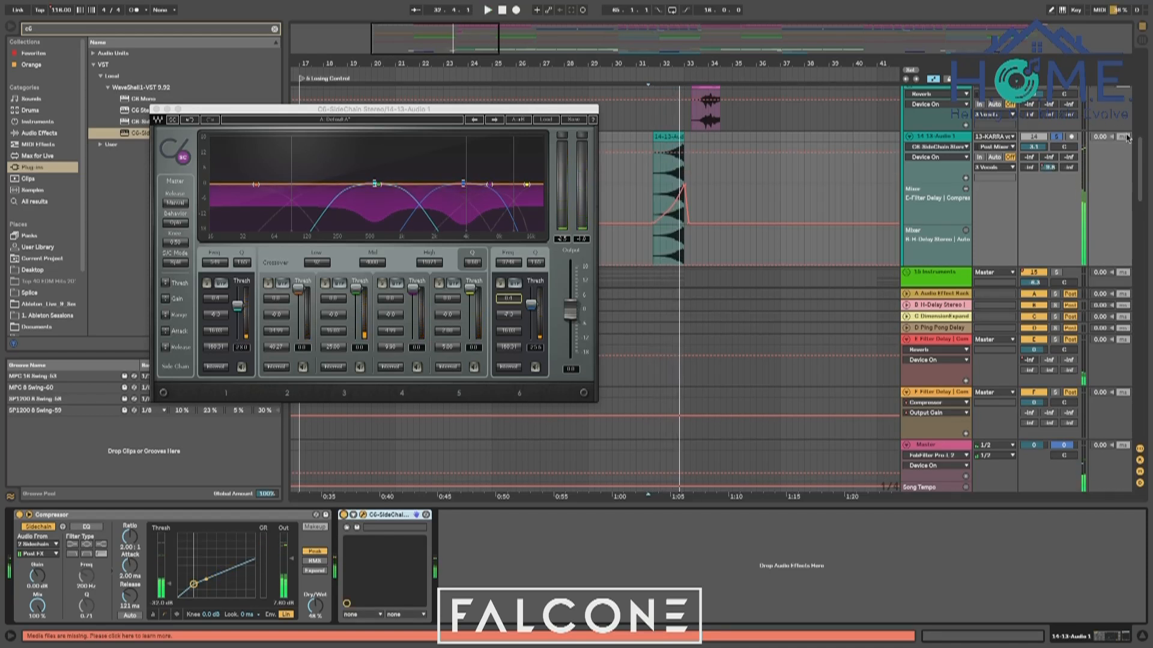
Unsolo track 14, raise C6-SideChain's band 1 threshold slightly and replay the full mix from bar 30
{"action": "left_click", "coordinate": [1058, 138]}
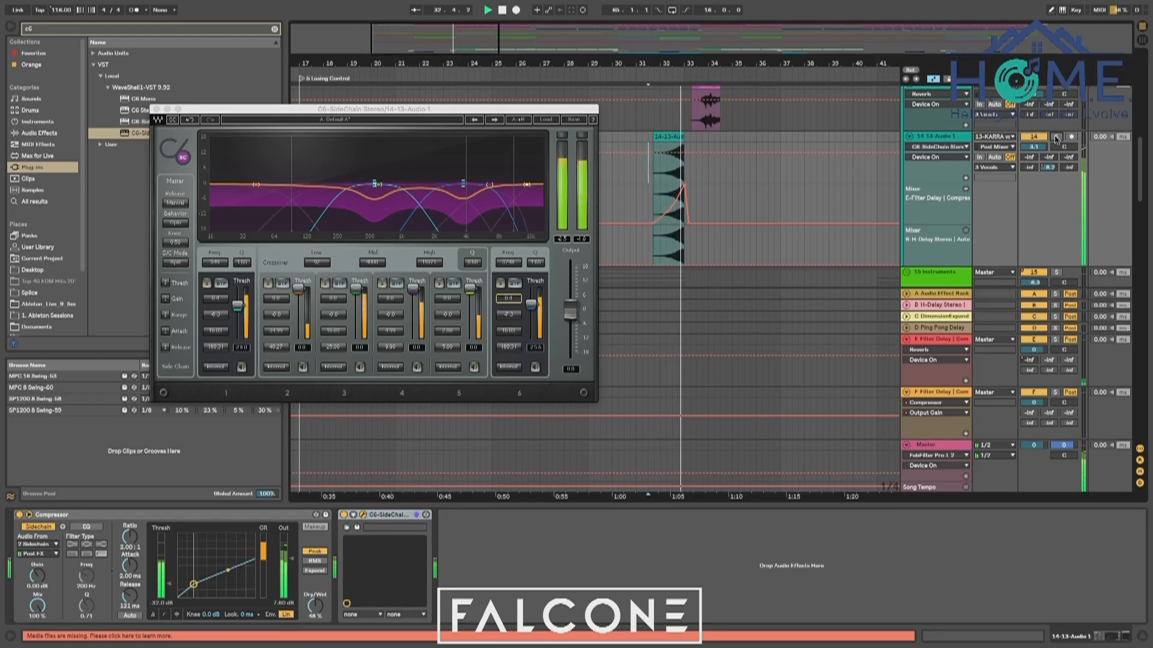
{"action": "key", "text": "space"}
{"action": "key", "text": "space"}
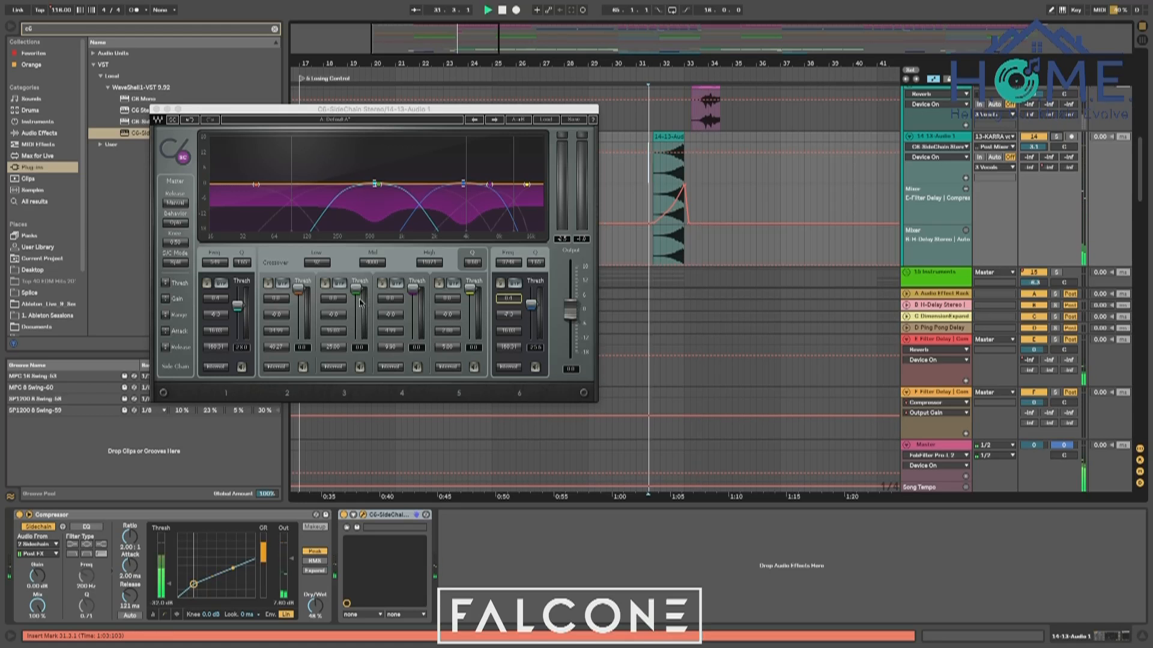
{"action": "left_click_drag", "start_coordinate": [238, 306], "coordinate": [238, 302]}
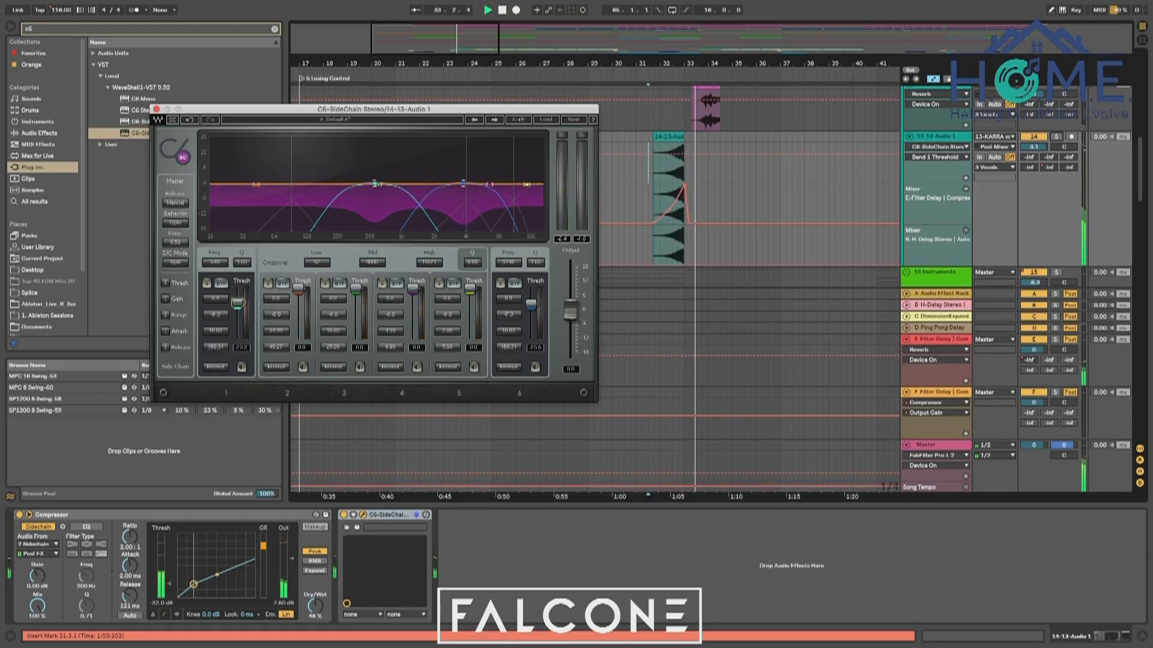
{"action": "left_click", "coordinate": [608, 172]}
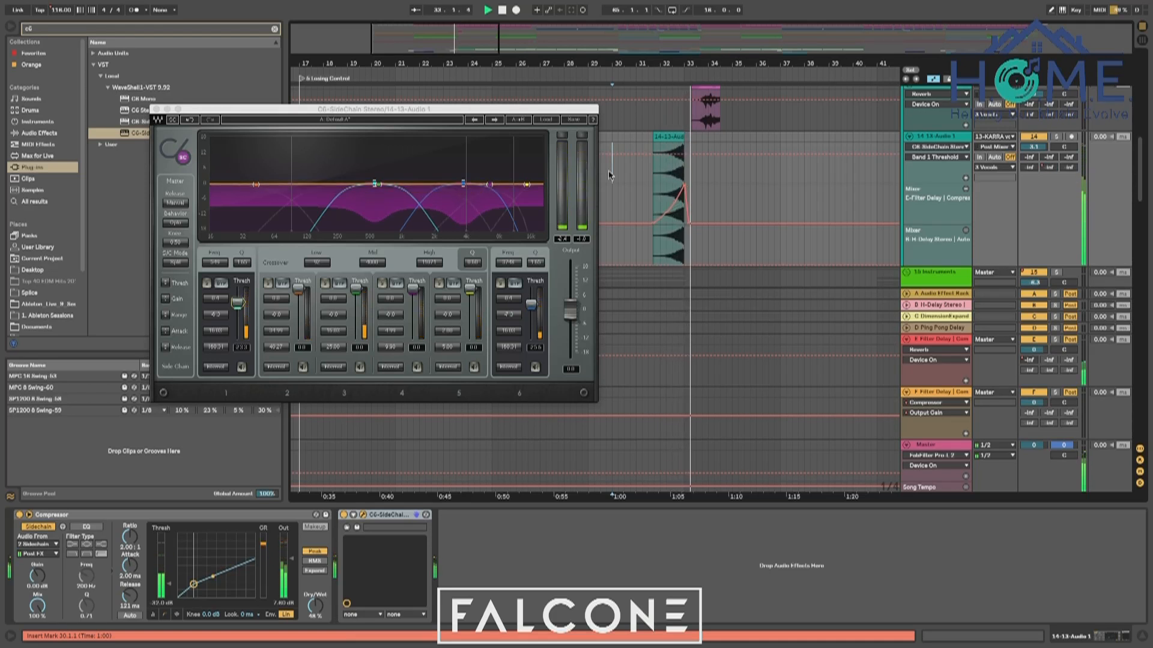
{"action": "left_click", "coordinate": [157, 110]}
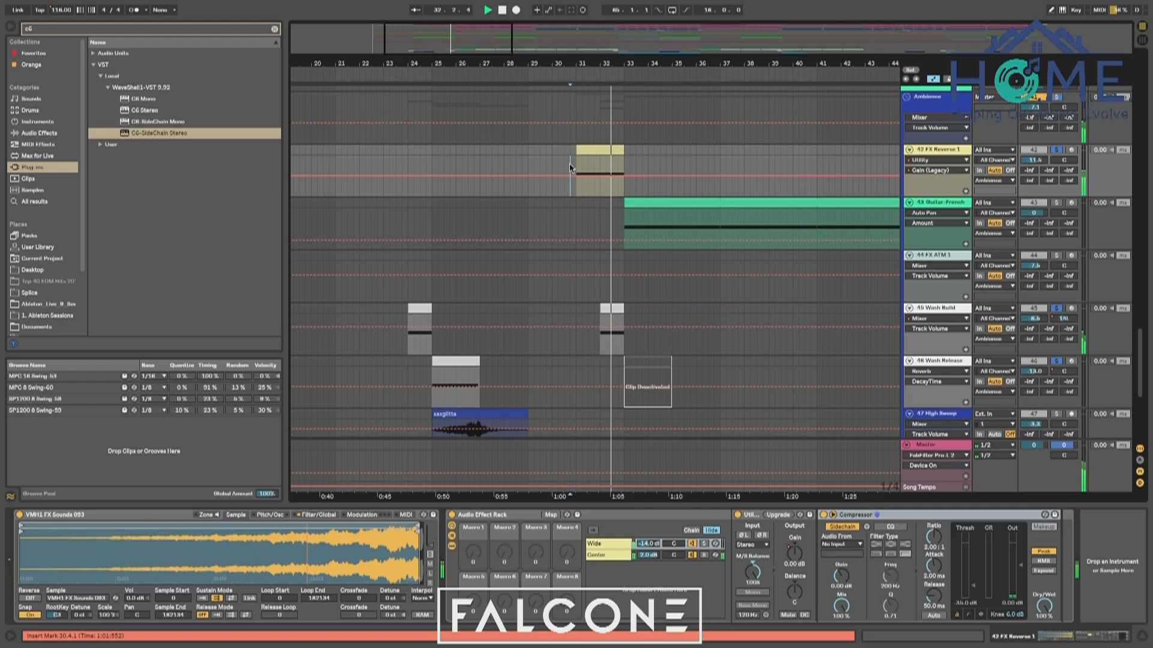
Extend the start of track 14's reversed vocal clip back to 30.4.1 and play it
{"action": "scroll", "coordinate": [569, 163], "scroll_direction": "up", "scroll_amount": 4}
{"action": "scroll", "coordinate": [569, 163], "scroll_direction": "up", "scroll_amount": 10}
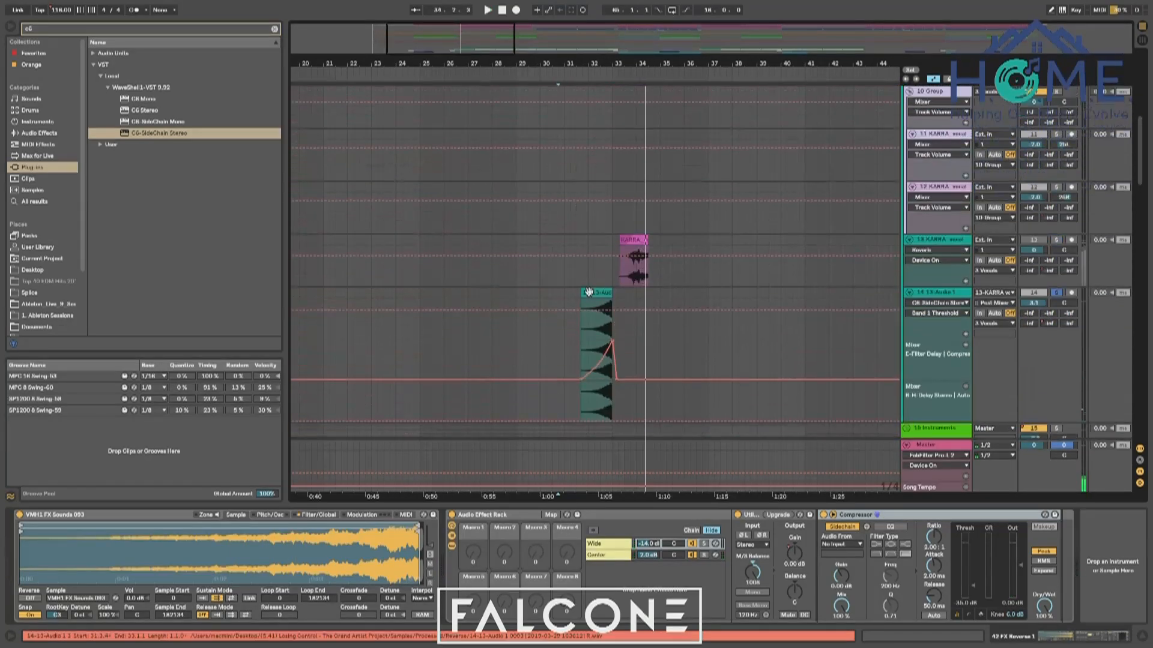
{"action": "left_click", "coordinate": [588, 293]}
{"action": "key", "text": "space"}
{"action": "key", "text": "a"}
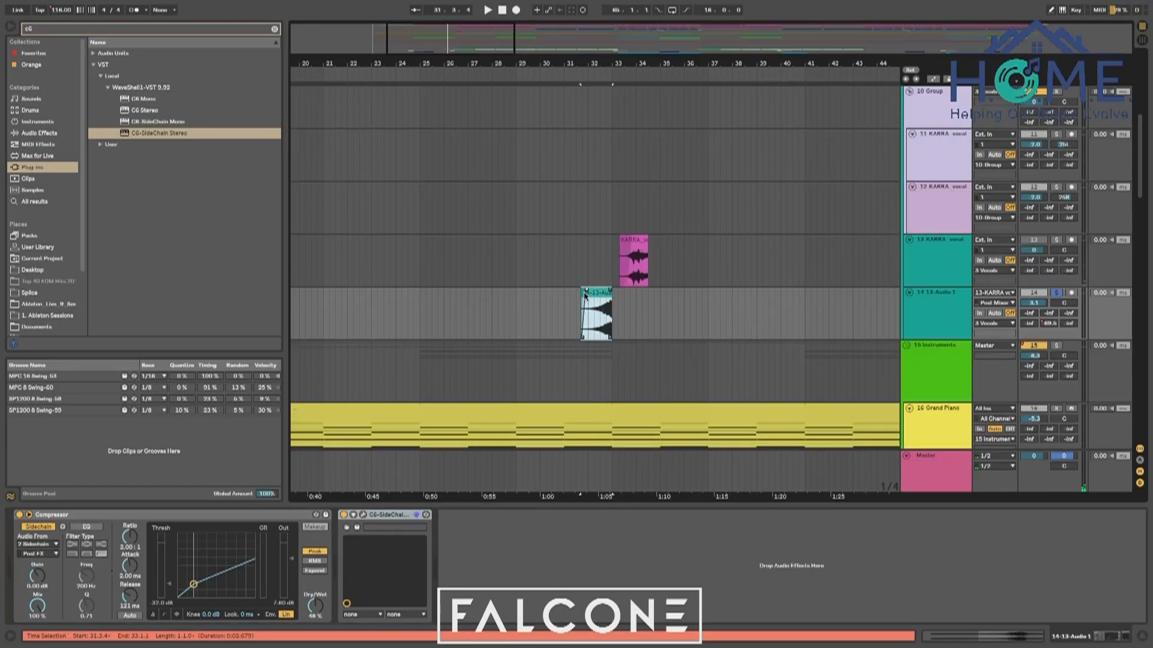
{"action": "left_click_drag", "start_coordinate": [582, 291], "coordinate": [558, 292]}
{"action": "key", "text": "space"}
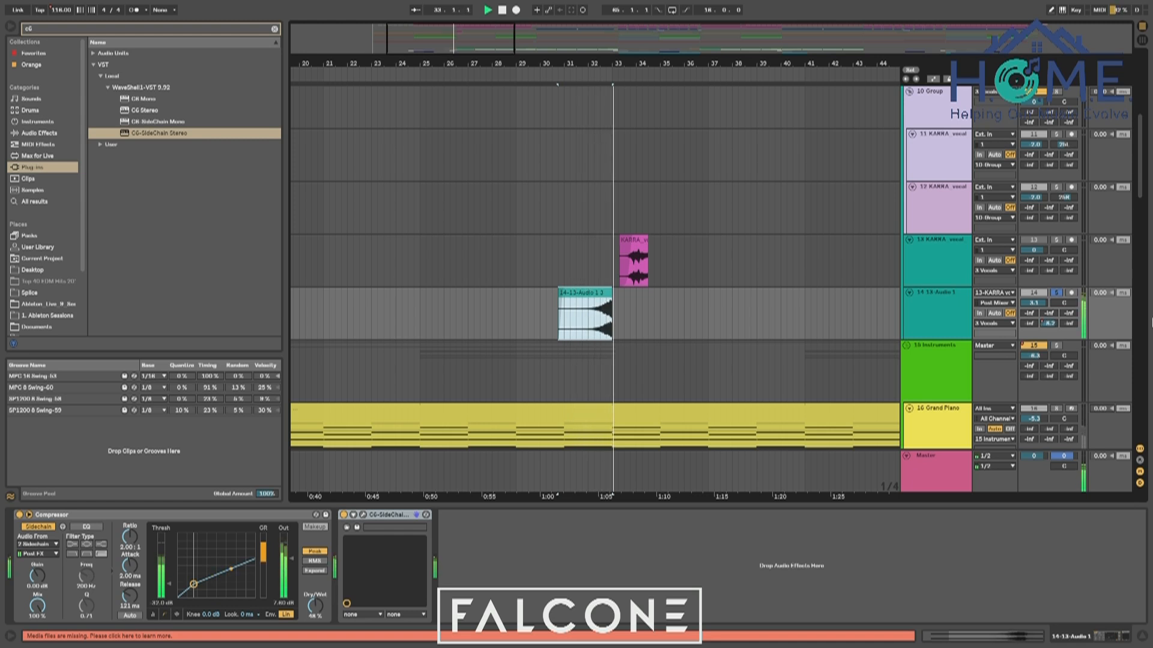
Replay the transition into bar 33 with the full mix playing
{"action": "scroll", "coordinate": [867, 311], "scroll_direction": "down", "scroll_amount": 10}
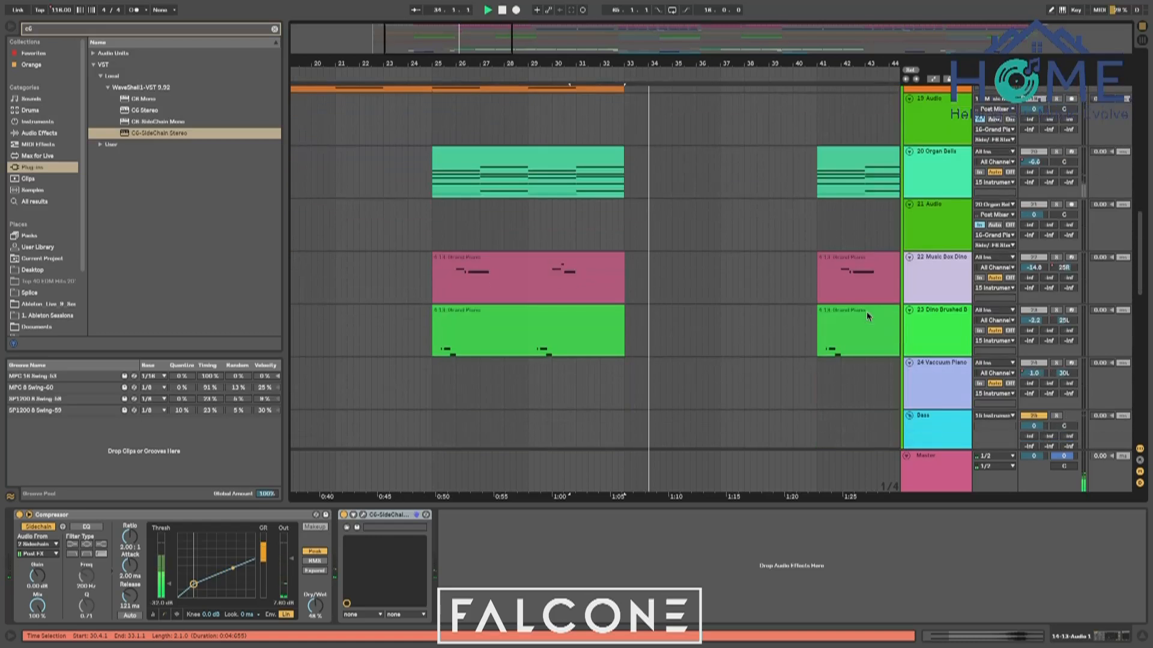
{"action": "scroll", "coordinate": [866, 312], "scroll_direction": "down", "scroll_amount": 15}
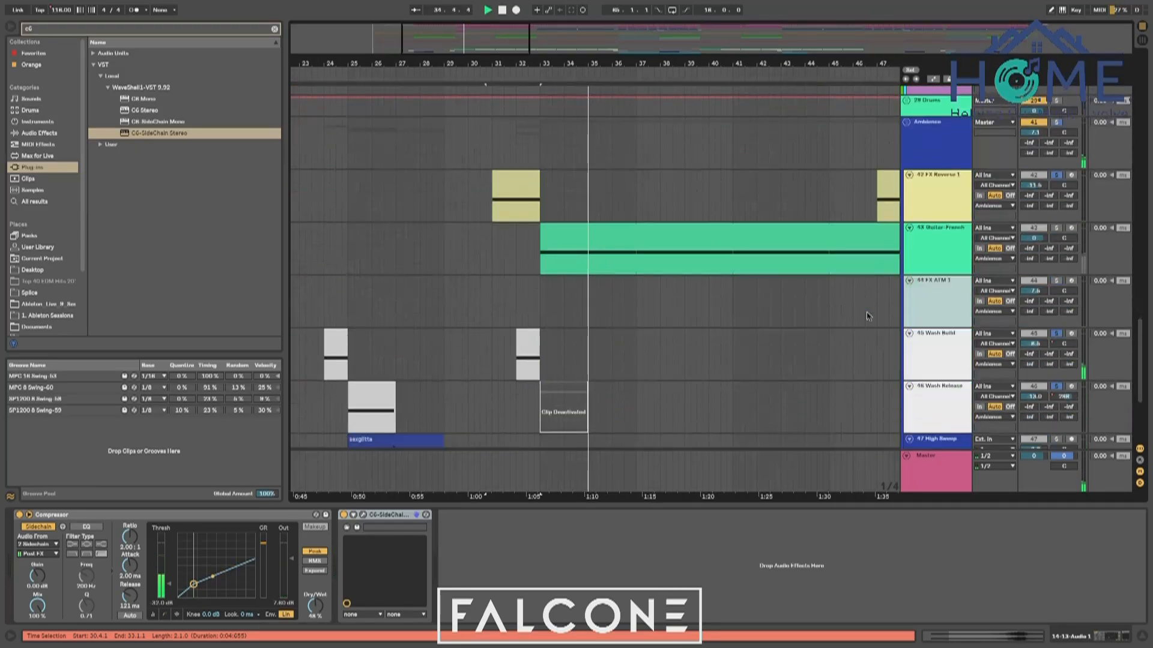
{"action": "left_click", "coordinate": [565, 248]}
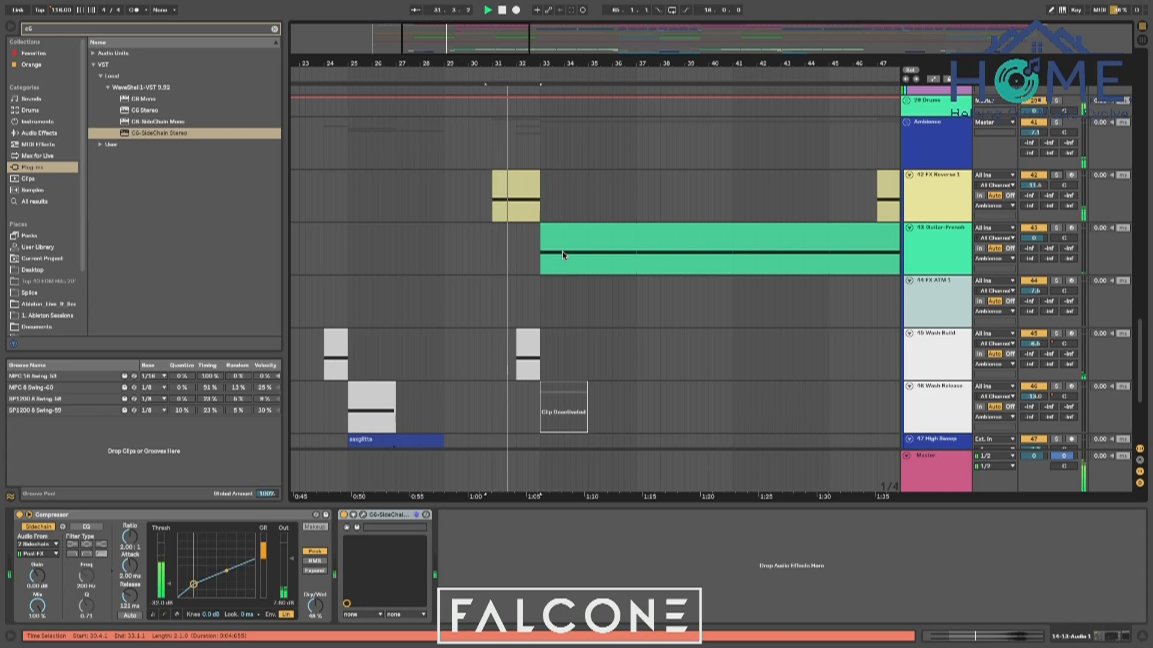
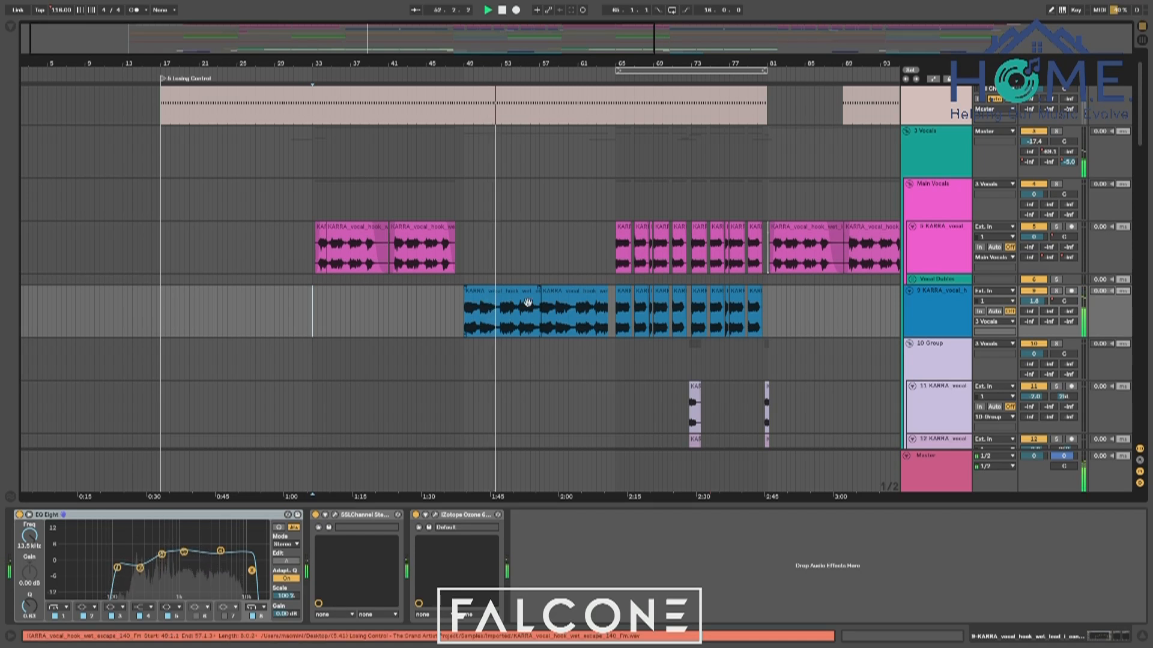
Play the mix from bar 41 and examine the vocal, instrument and bass tracks around the transition into bar 49
{"action": "left_click", "coordinate": [389, 312]}
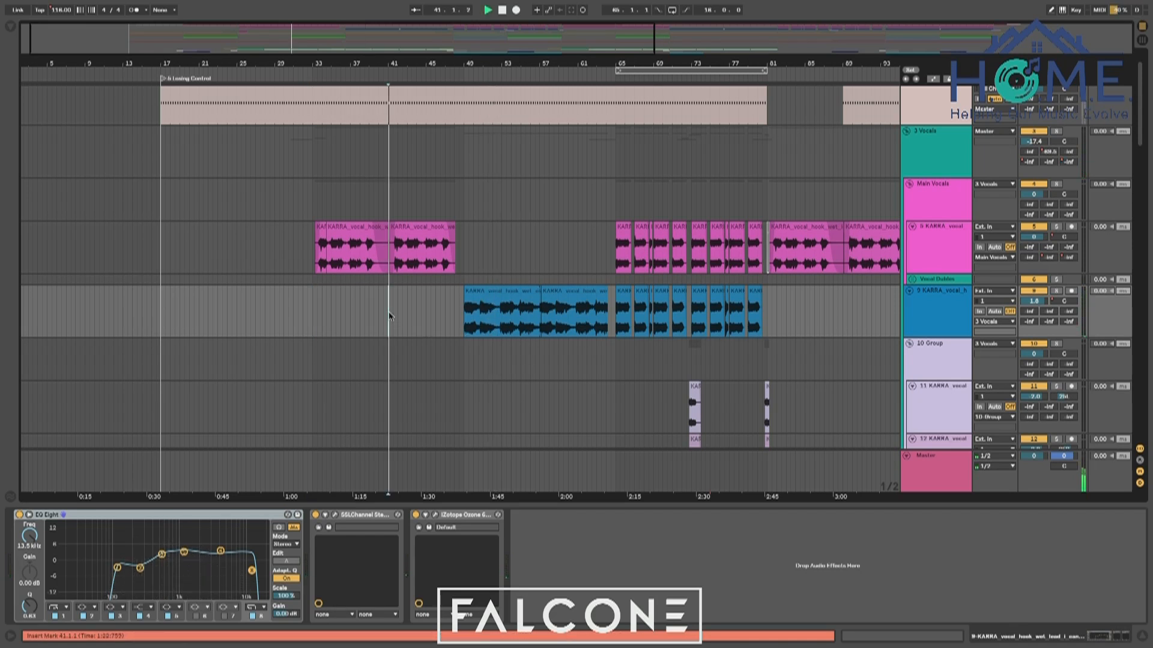
{"action": "scroll", "coordinate": [421, 319], "scroll_direction": "down", "scroll_amount": 15}
{"action": "scroll", "coordinate": [493, 335], "scroll_direction": "down", "scroll_amount": 20}
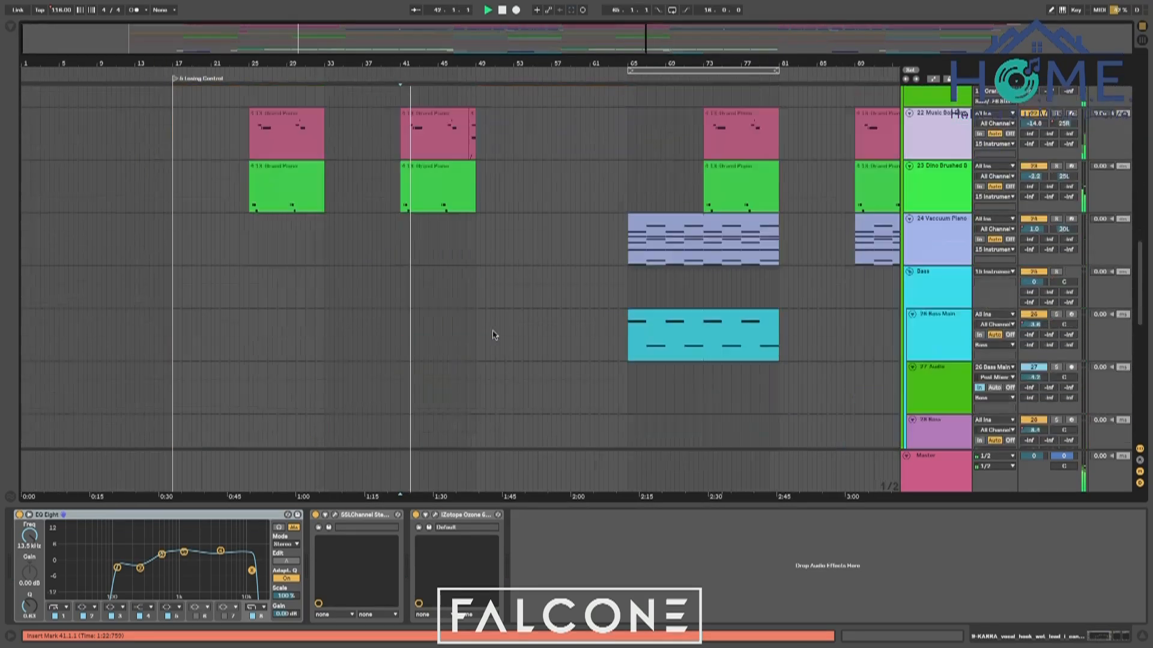
{"action": "scroll", "coordinate": [493, 336], "scroll_direction": "up", "scroll_amount": 20}
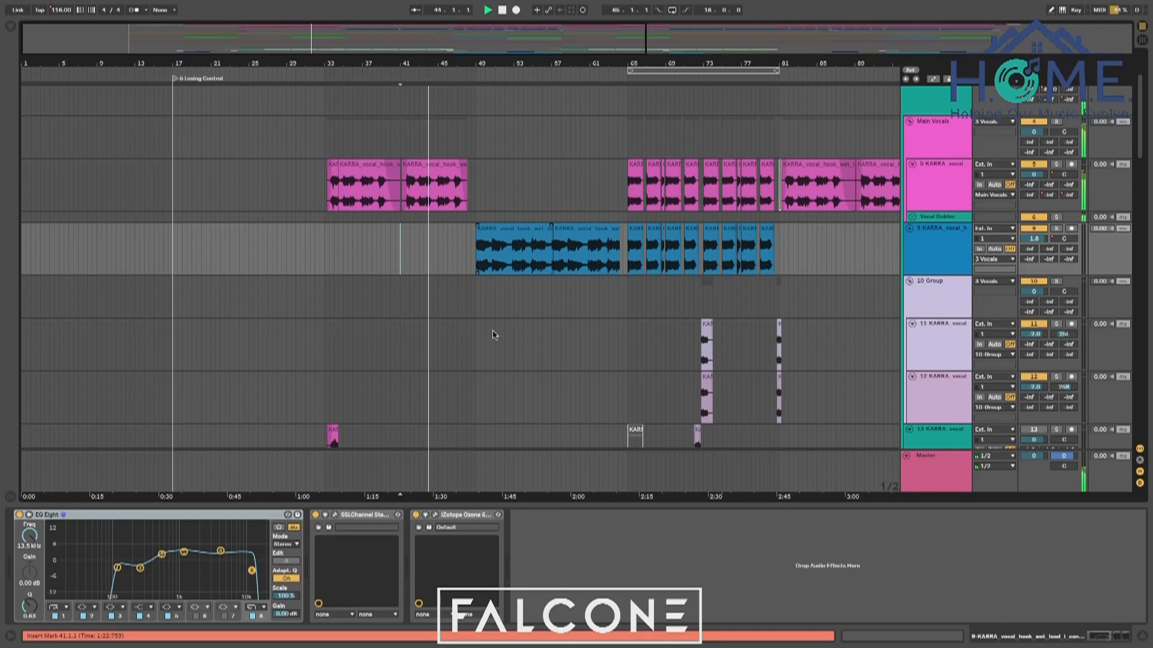
{"action": "left_click_drag", "start_coordinate": [476, 65], "coordinate": [478, 92]}
{"action": "scroll", "coordinate": [974, 401], "scroll_direction": "down", "scroll_amount": 5}
{"action": "scroll", "coordinate": [974, 401], "scroll_direction": "down", "scroll_amount": 10}
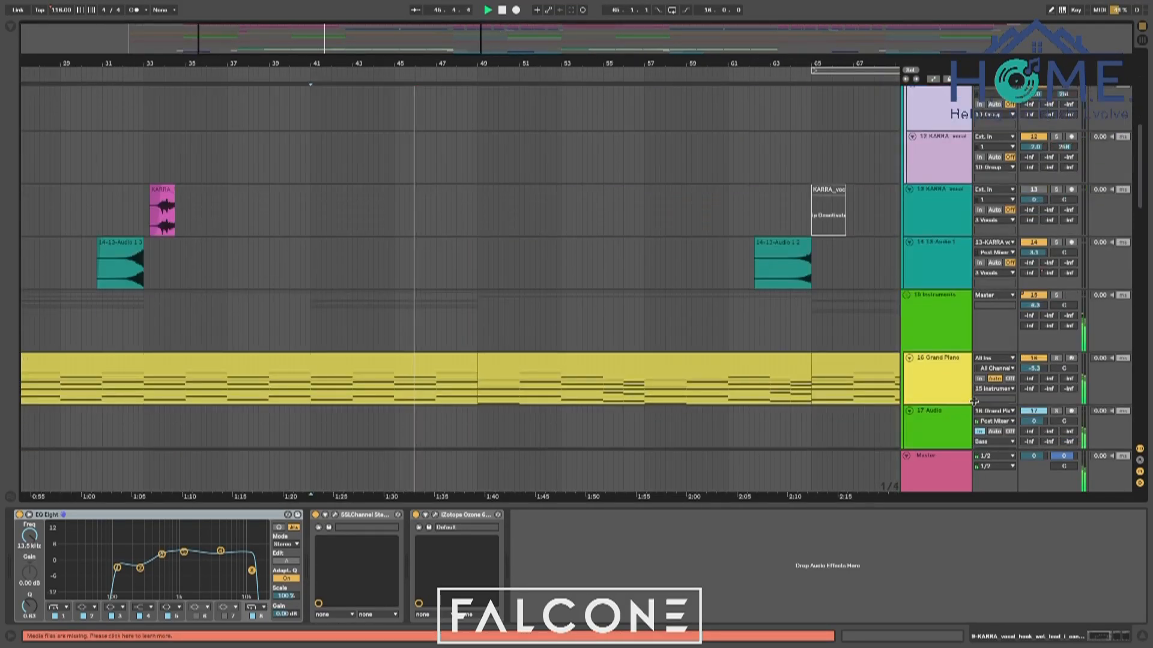
{"action": "scroll", "coordinate": [972, 402], "scroll_direction": "up", "scroll_amount": 8}
{"action": "scroll", "coordinate": [974, 401], "scroll_direction": "up", "scroll_amount": 6}
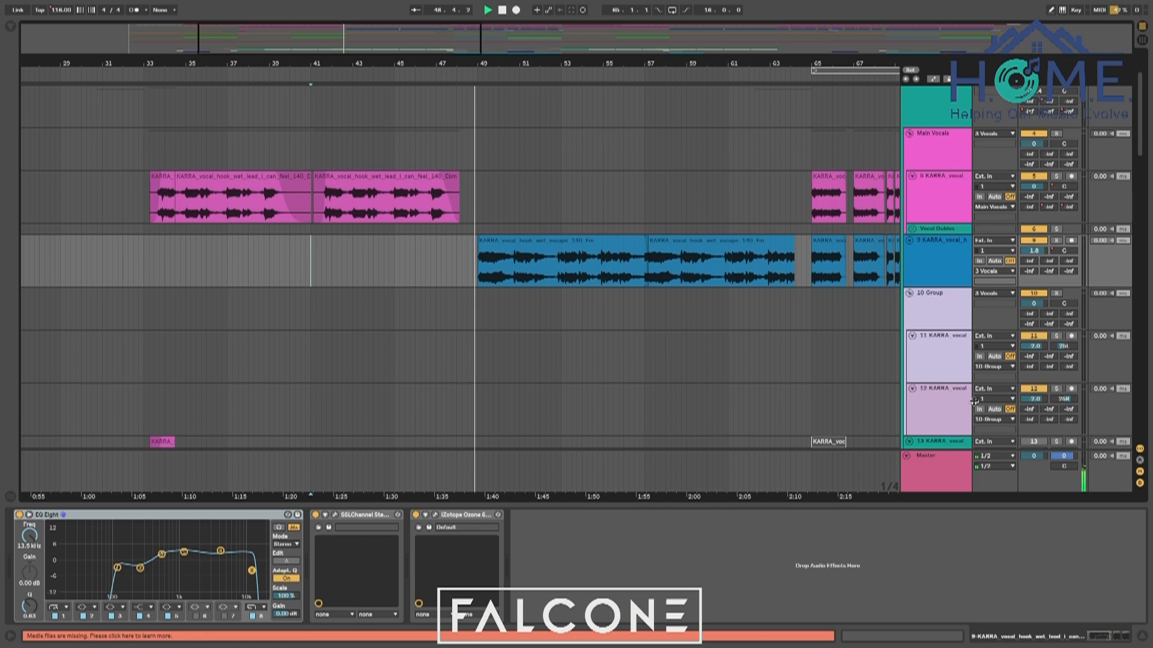
{"action": "scroll", "coordinate": [432, 265], "scroll_direction": "down", "scroll_amount": 4}
{"action": "scroll", "coordinate": [432, 262], "scroll_direction": "up", "scroll_amount": 6}
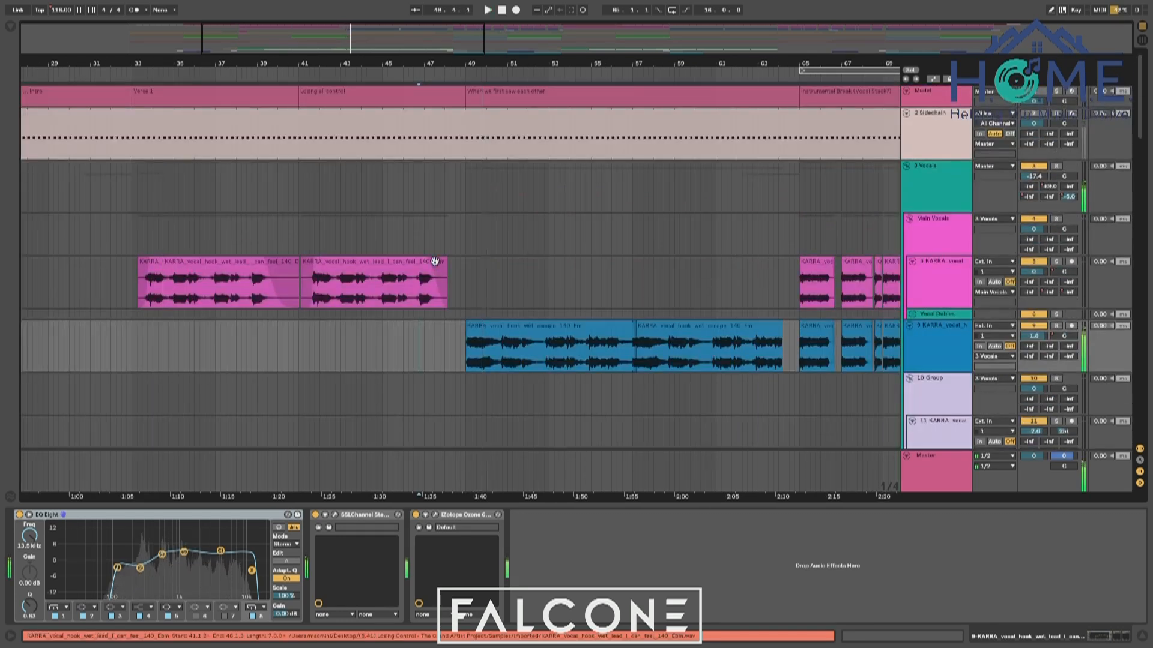
{"action": "scroll", "coordinate": [435, 261], "scroll_direction": "down", "scroll_amount": 15}
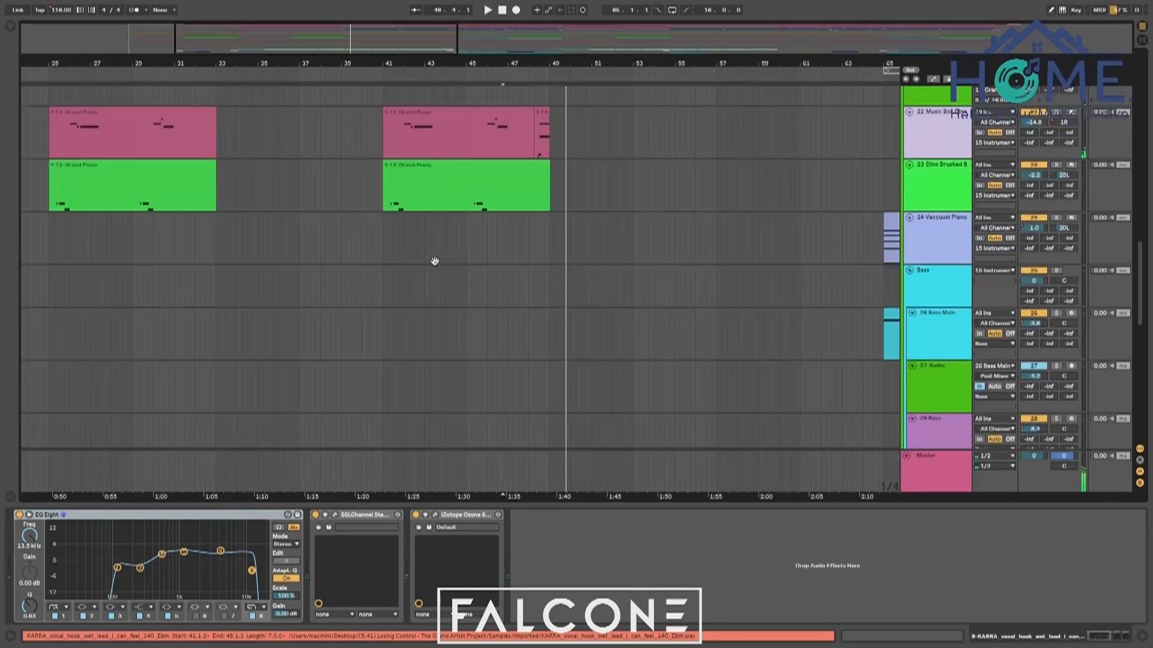
Audition track 22, Music Box Dino, on its own and unsolo it
{"action": "scroll", "coordinate": [434, 261], "scroll_direction": "up", "scroll_amount": 3}
{"action": "left_click", "coordinate": [486, 178]}
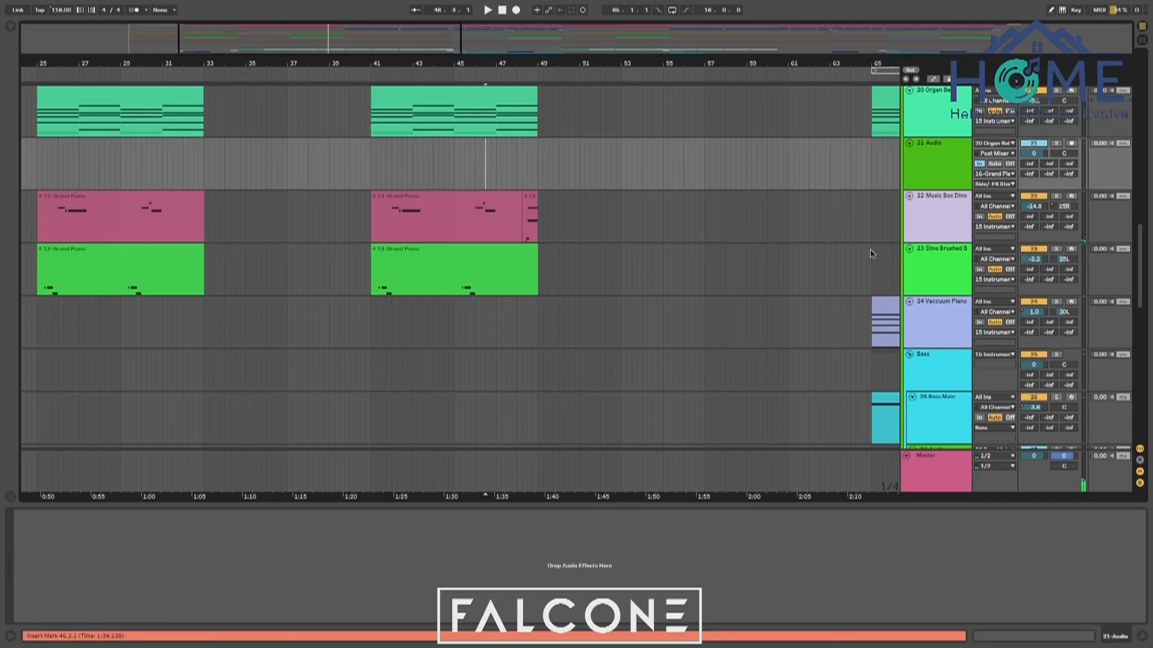
{"action": "key", "text": "space"}
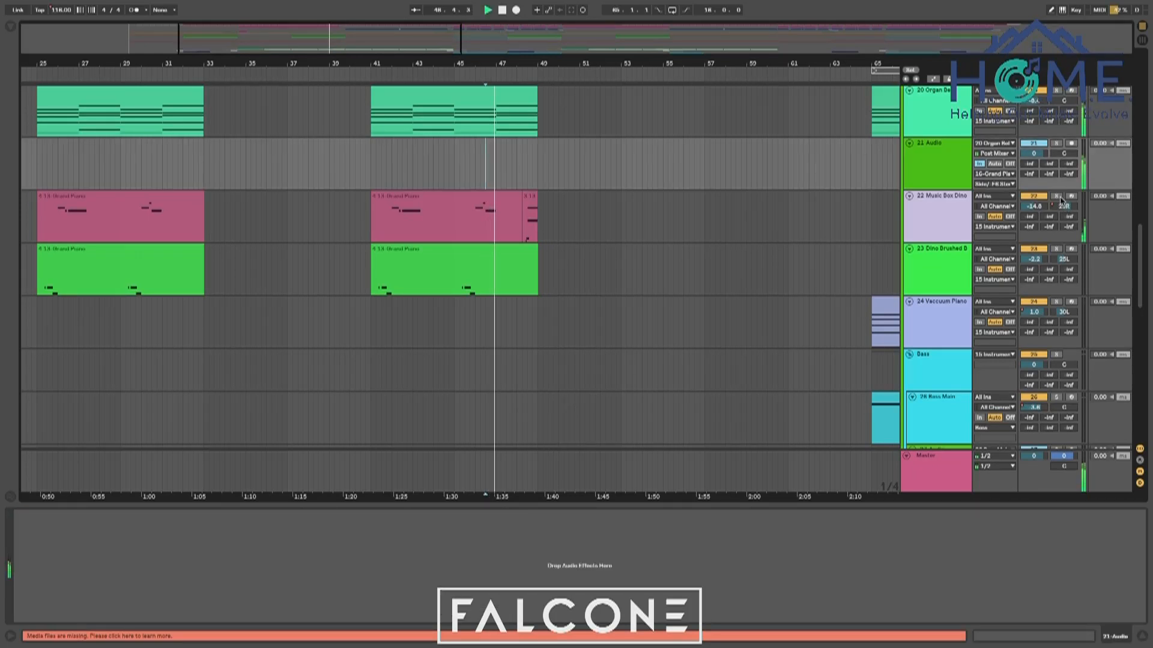
{"action": "key", "text": "space"}
{"action": "left_click", "coordinate": [1053, 197]}
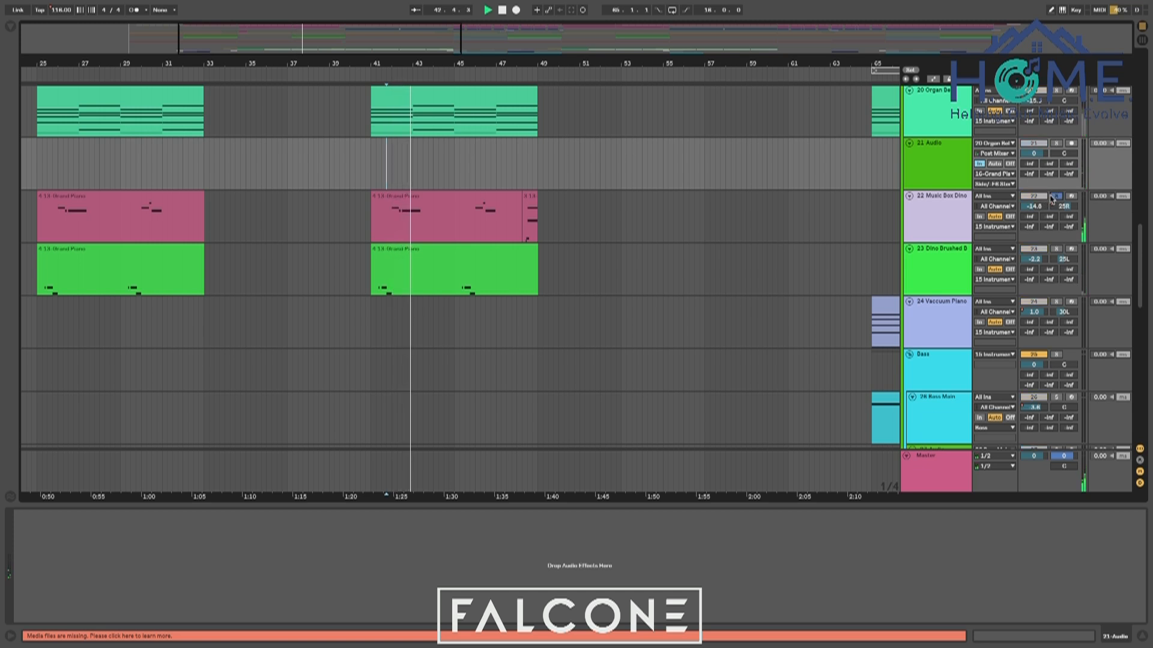
{"action": "left_click", "coordinate": [1054, 196]}
{"action": "key", "text": "space"}
Replay the full mix from 45.3.1 to hear the music box fill before bar 49
{"action": "left_click", "coordinate": [463, 171]}
{"action": "key", "text": "space"}
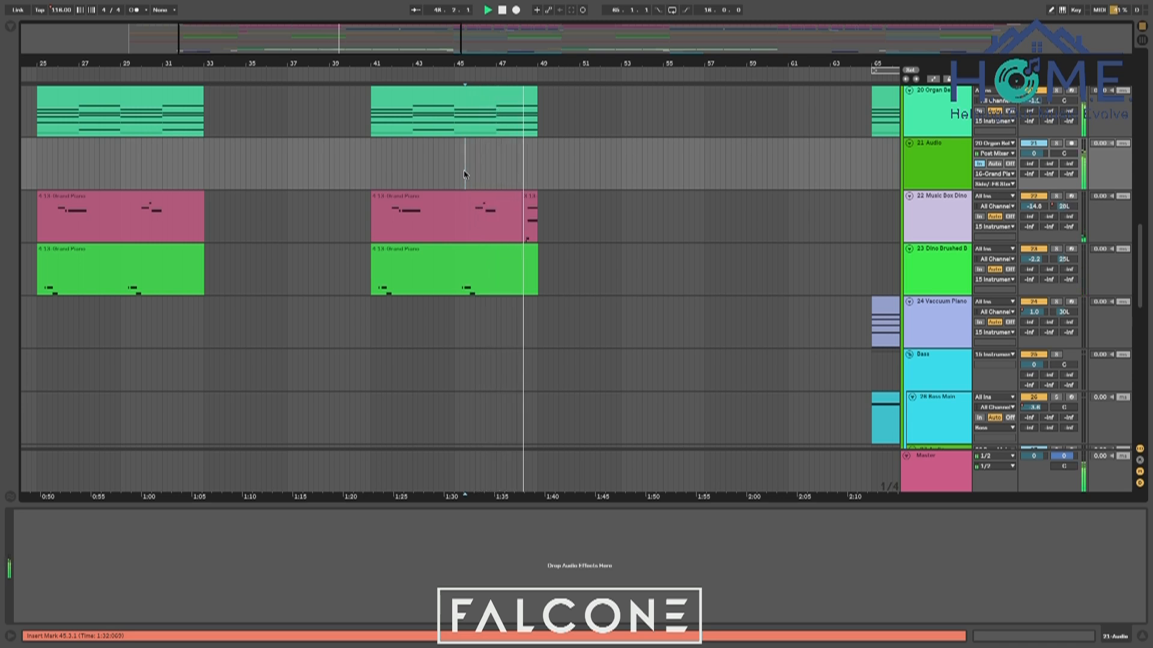
{"action": "left_click", "coordinate": [490, 174]}
{"action": "key", "text": "space"}
Raise Music Box Dino's Utility gain automation to 17.0 dB between 48.2.1 and 49.2.1 and play the section
{"action": "left_click", "coordinate": [929, 214]}
{"action": "key", "text": "a"}
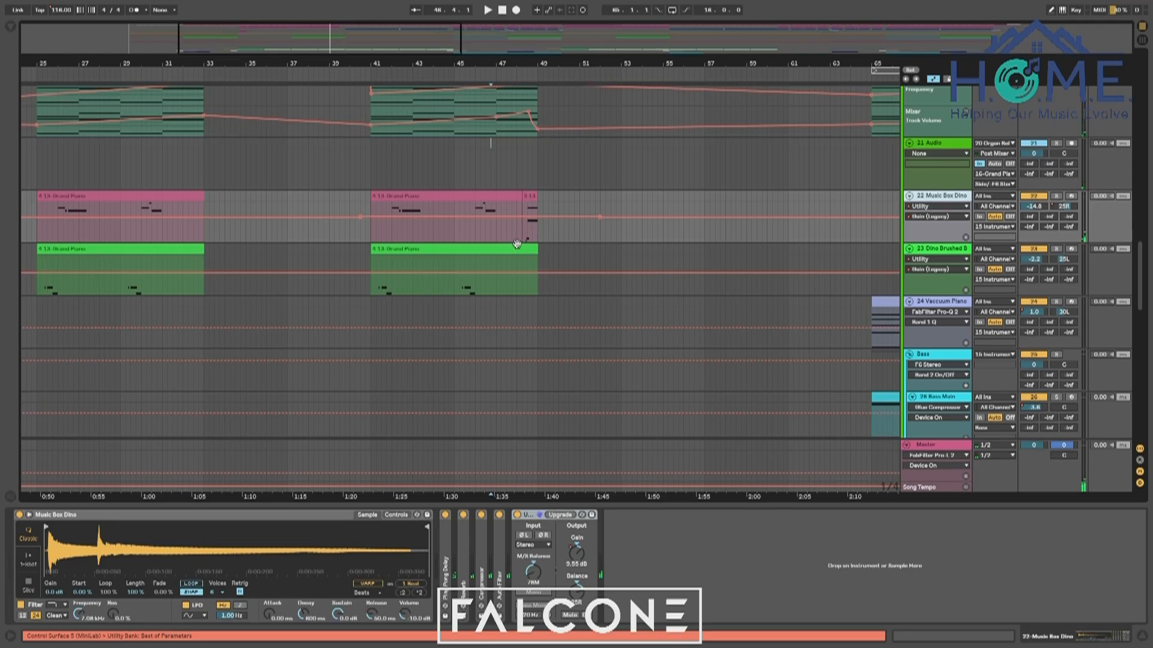
{"action": "left_click_drag", "start_coordinate": [528, 239], "coordinate": [538, 236]}
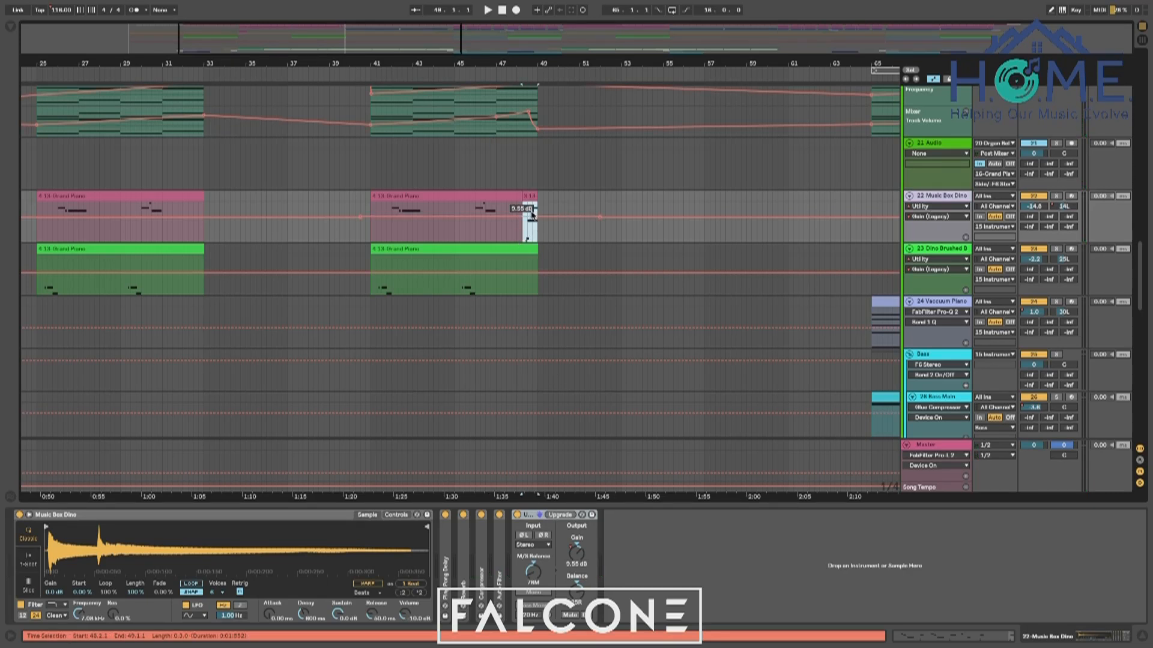
{"action": "left_click_drag", "start_coordinate": [526, 212], "coordinate": [539, 210]}
{"action": "left_click", "coordinate": [530, 212]}
{"action": "key", "text": "space"}
{"action": "left_click_drag", "start_coordinate": [526, 208], "coordinate": [541, 208]}
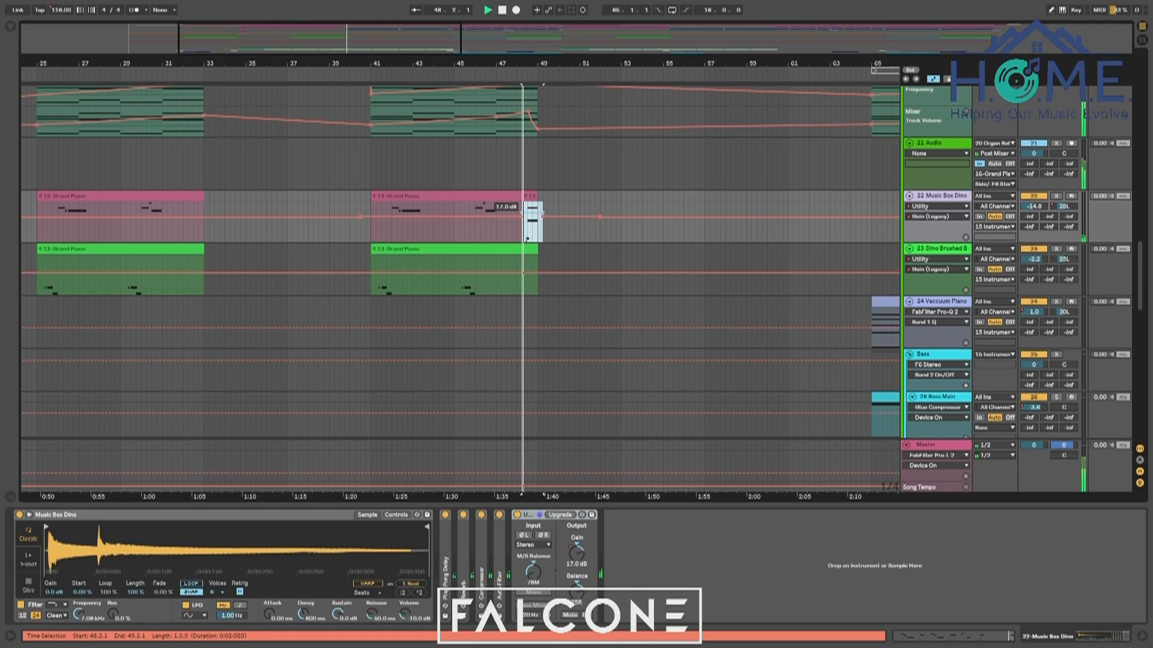
{"action": "key", "text": "space"}
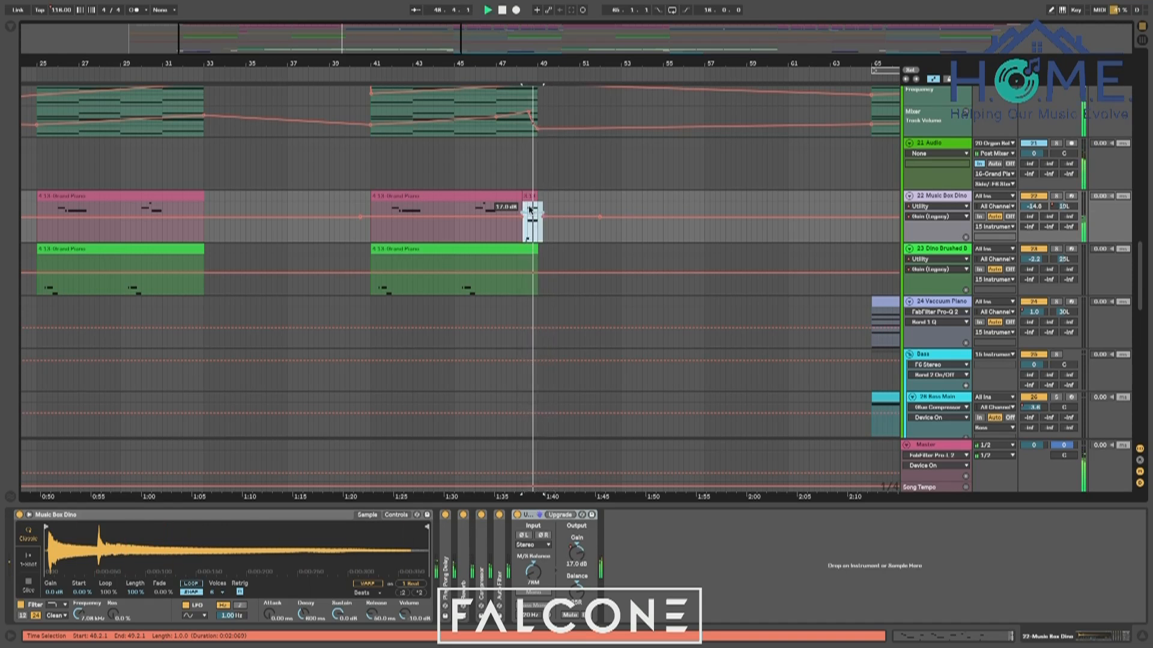
{"action": "key", "text": "space"}
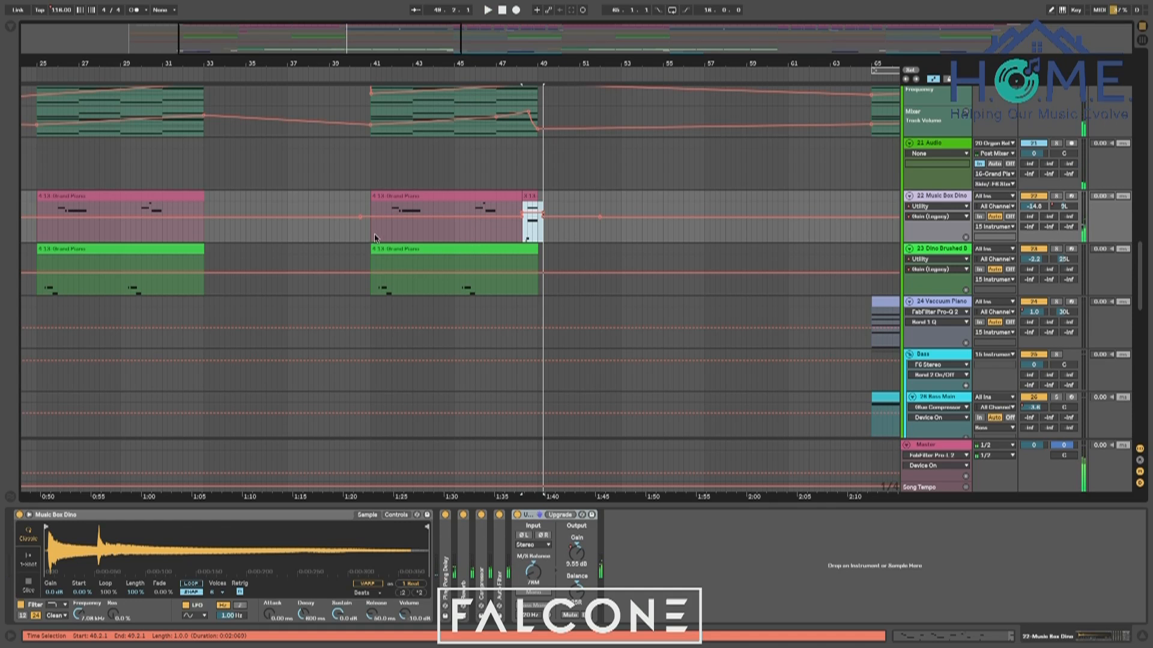
Replay the mix from 41.4.1 and examine the instrument and ambience tracks leading into bar 49
{"action": "left_click", "coordinate": [384, 236]}
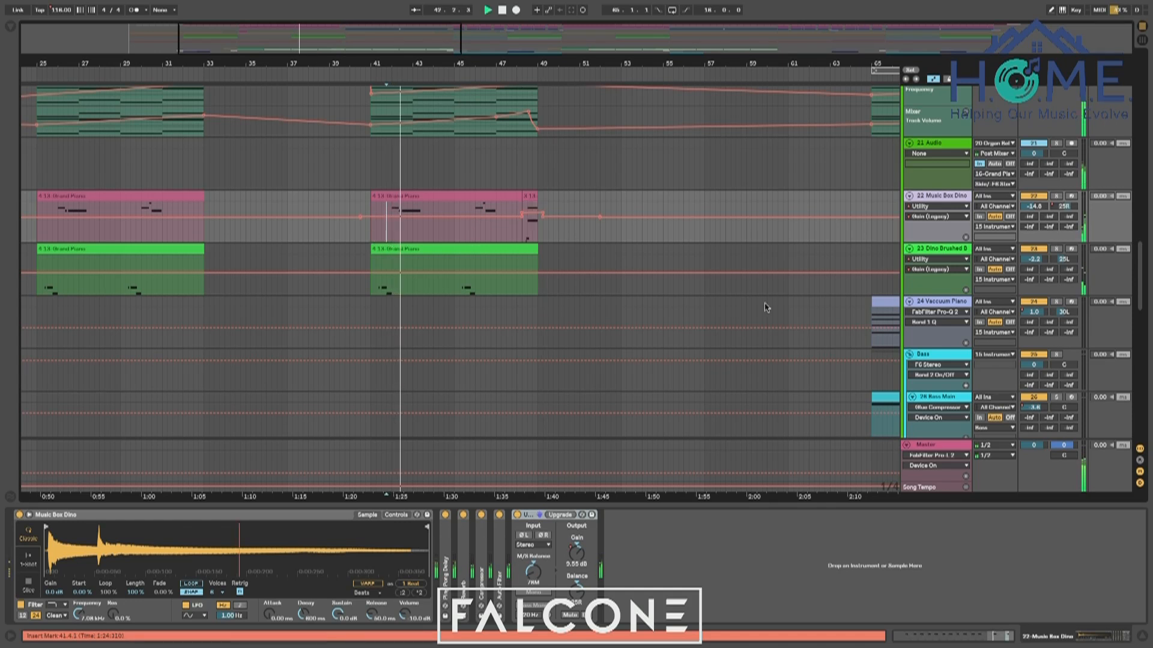
{"action": "scroll", "coordinate": [764, 306], "scroll_direction": "up", "scroll_amount": 4}
{"action": "scroll", "coordinate": [765, 307], "scroll_direction": "up", "scroll_amount": 1}
{"action": "scroll", "coordinate": [764, 307], "scroll_direction": "left", "scroll_amount": 1}
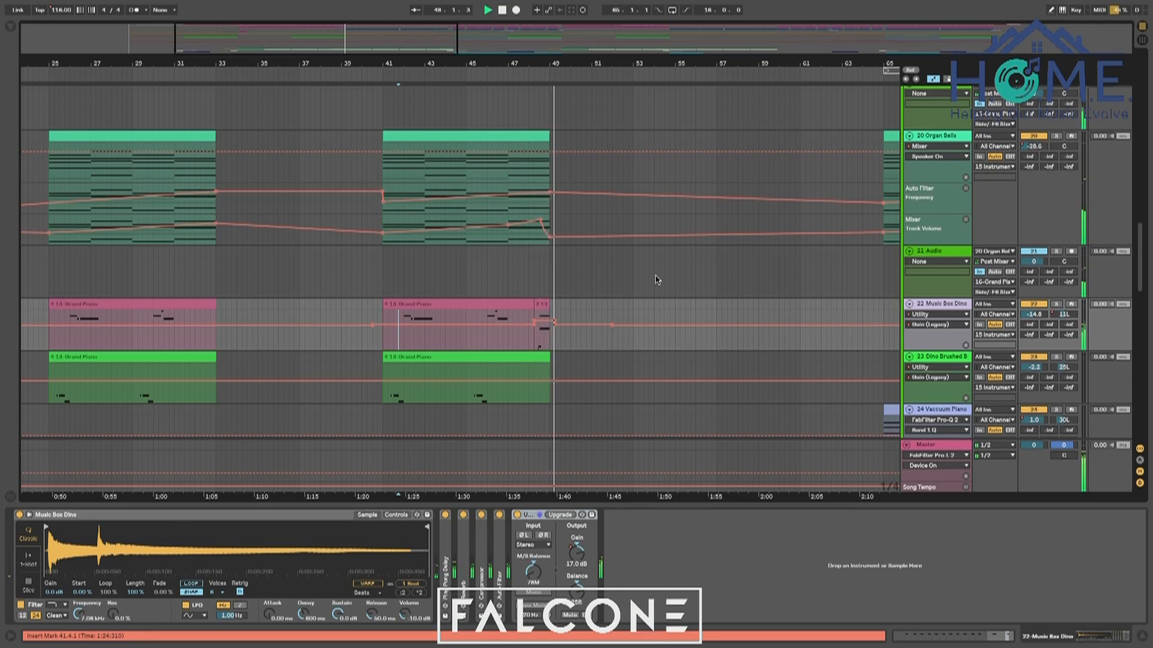
{"action": "left_click", "coordinate": [517, 287]}
{"action": "scroll", "coordinate": [514, 286], "scroll_direction": "up", "scroll_amount": 10}
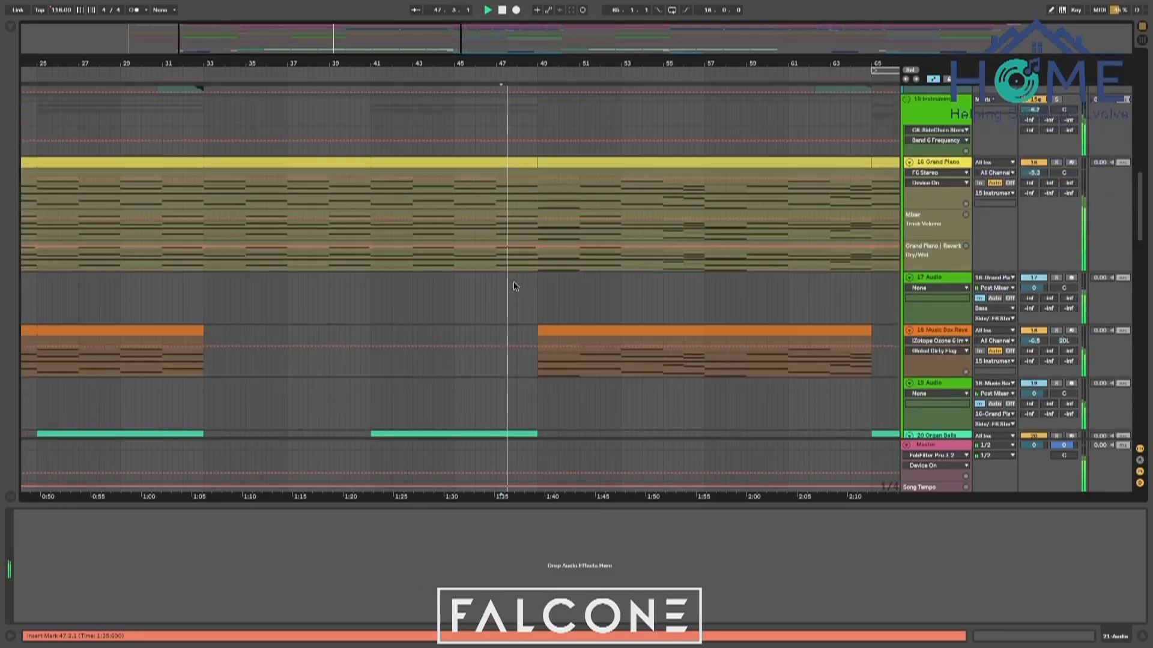
{"action": "scroll", "coordinate": [515, 286], "scroll_direction": "down", "scroll_amount": 15}
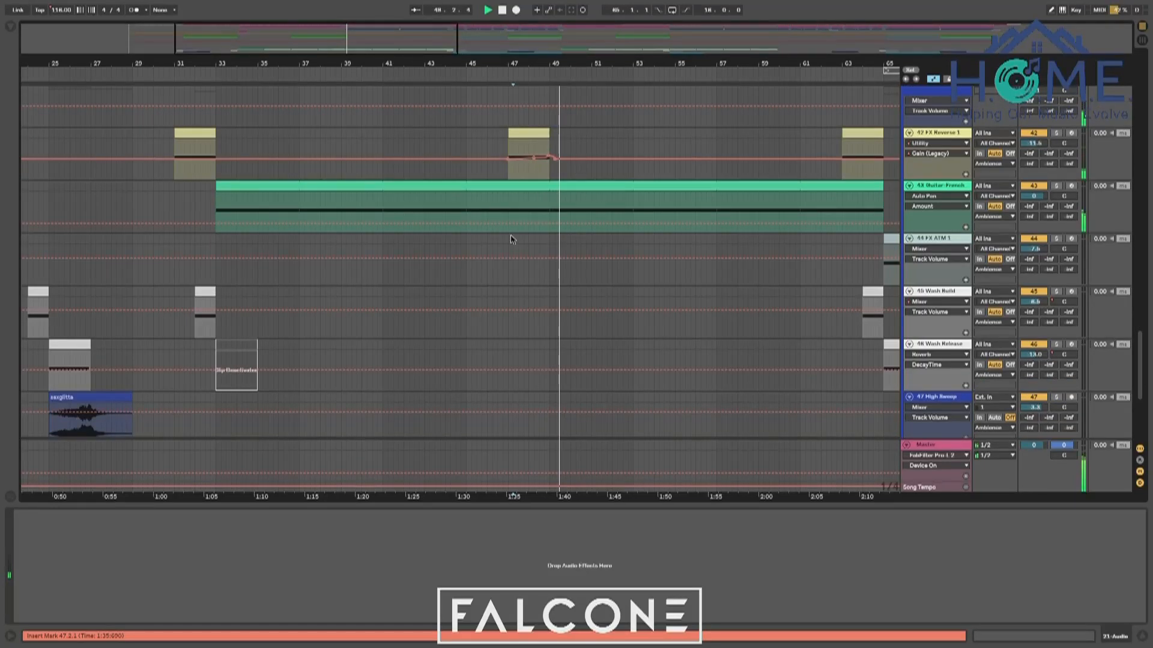
{"action": "left_click", "coordinate": [480, 179]}
{"action": "scroll", "coordinate": [481, 178], "scroll_direction": "up", "scroll_amount": 12}
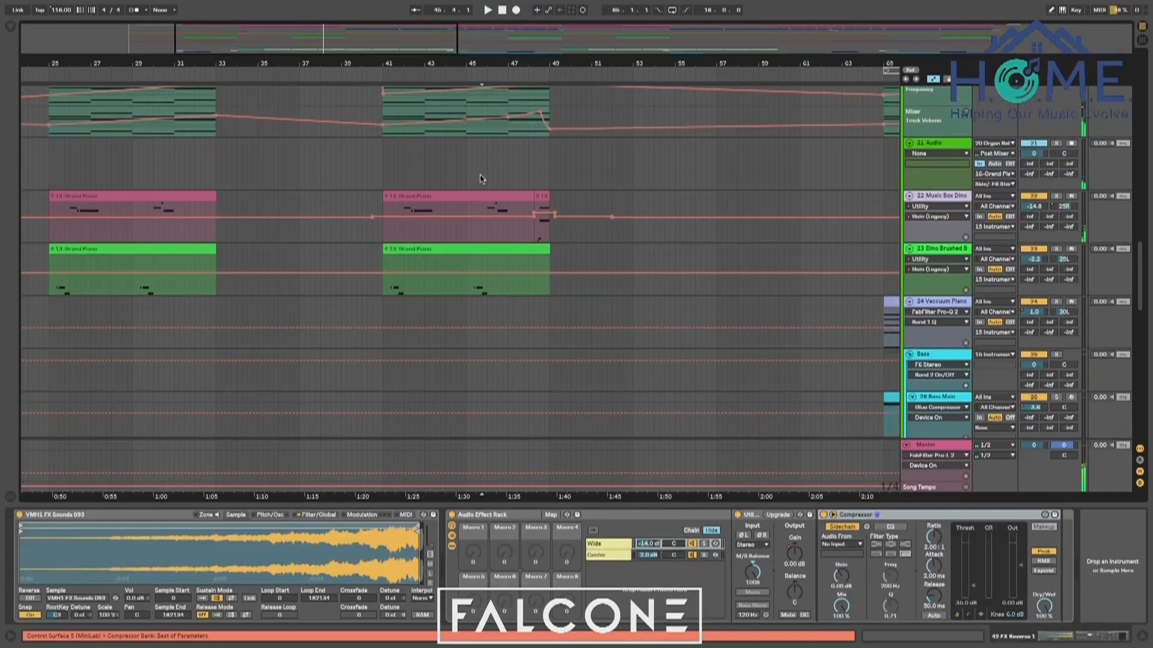
Redo the breakpoint move in Music Box Dino's gain automation and stop playback
{"action": "left_click", "coordinate": [465, 190]}
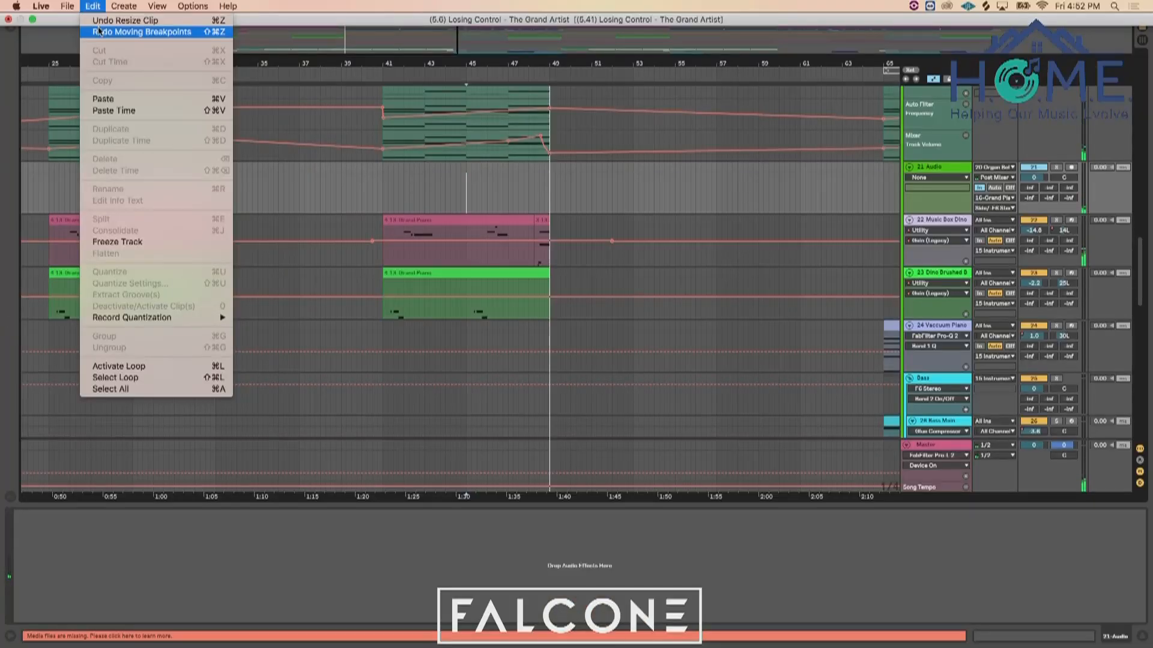
{"action": "left_click", "coordinate": [100, 32]}
{"action": "key", "text": "space"}
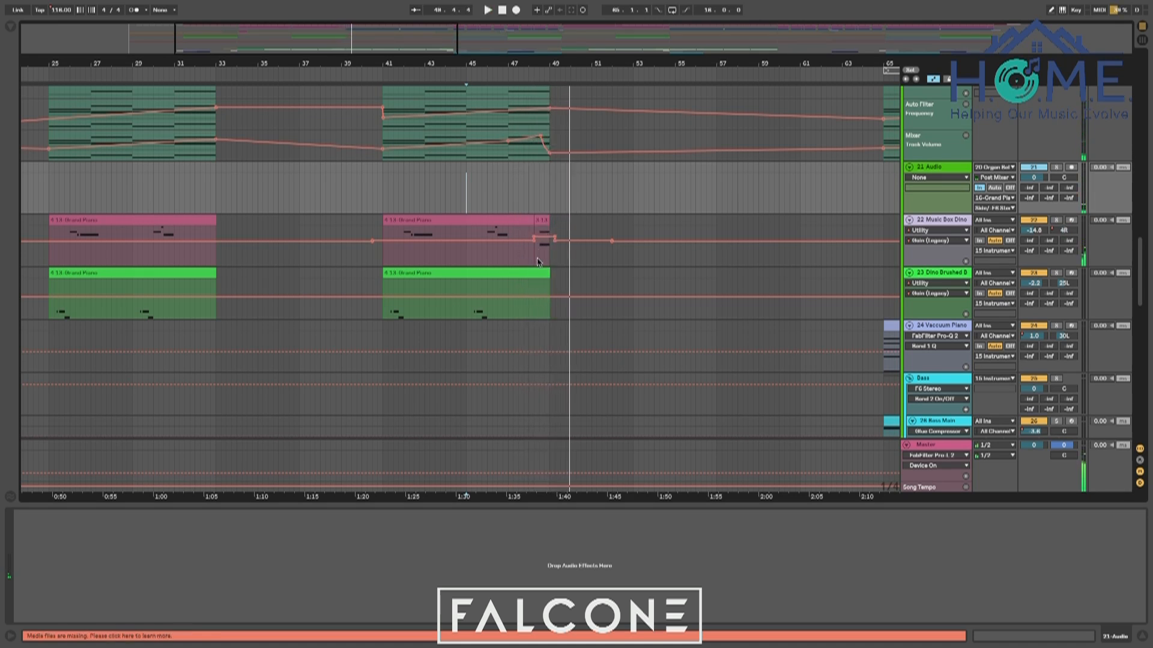
{"action": "left_click", "coordinate": [541, 235]}
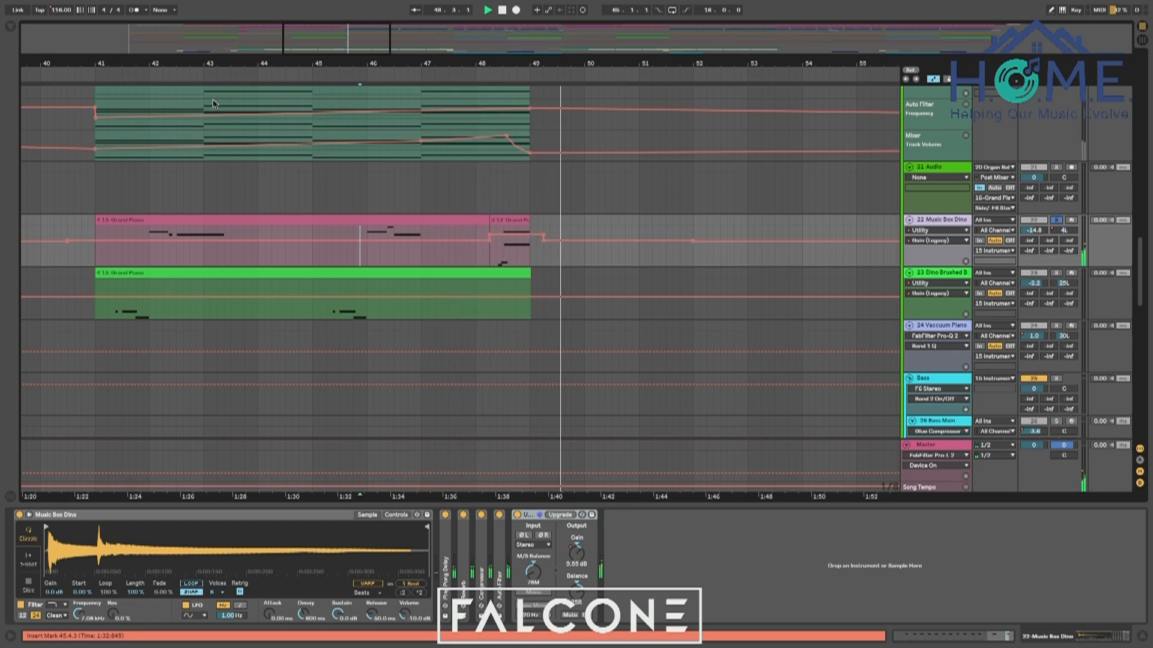
Show Music Box Dino's track panning automation, move its bar 48 low breakpoint later and further left, and replay from 48.1.3
{"action": "left_click", "coordinate": [1064, 235]}
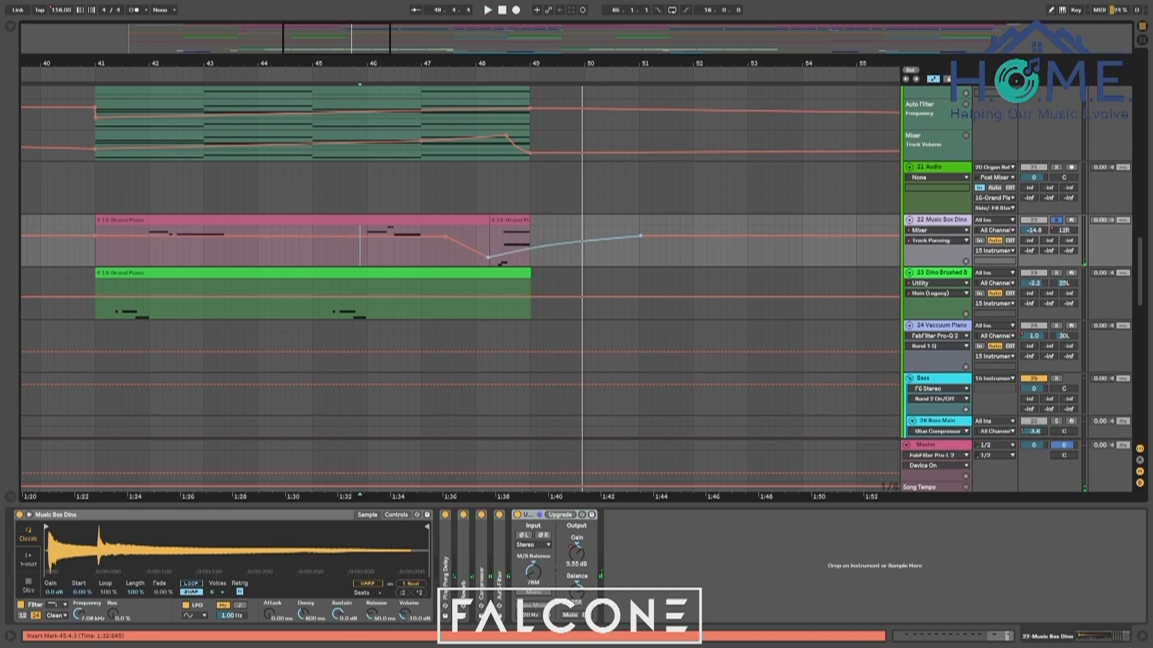
{"action": "key", "text": "space"}
{"action": "left_click", "coordinate": [481, 234]}
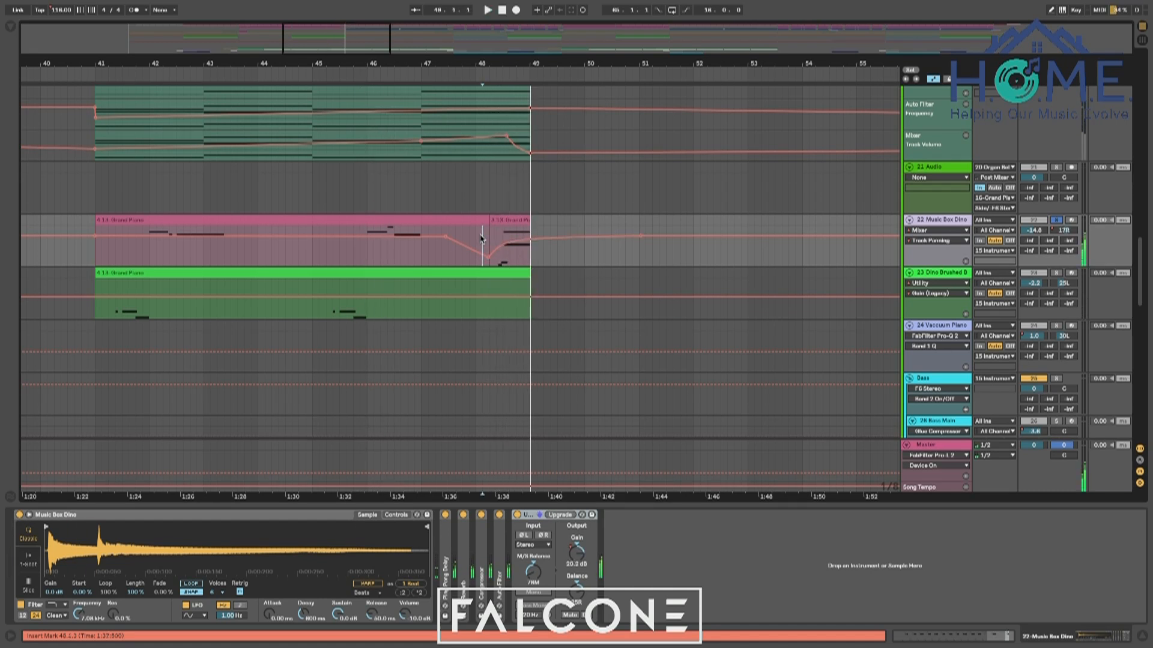
{"action": "left_click_drag", "start_coordinate": [489, 255], "coordinate": [503, 265]}
{"action": "key", "text": "space"}
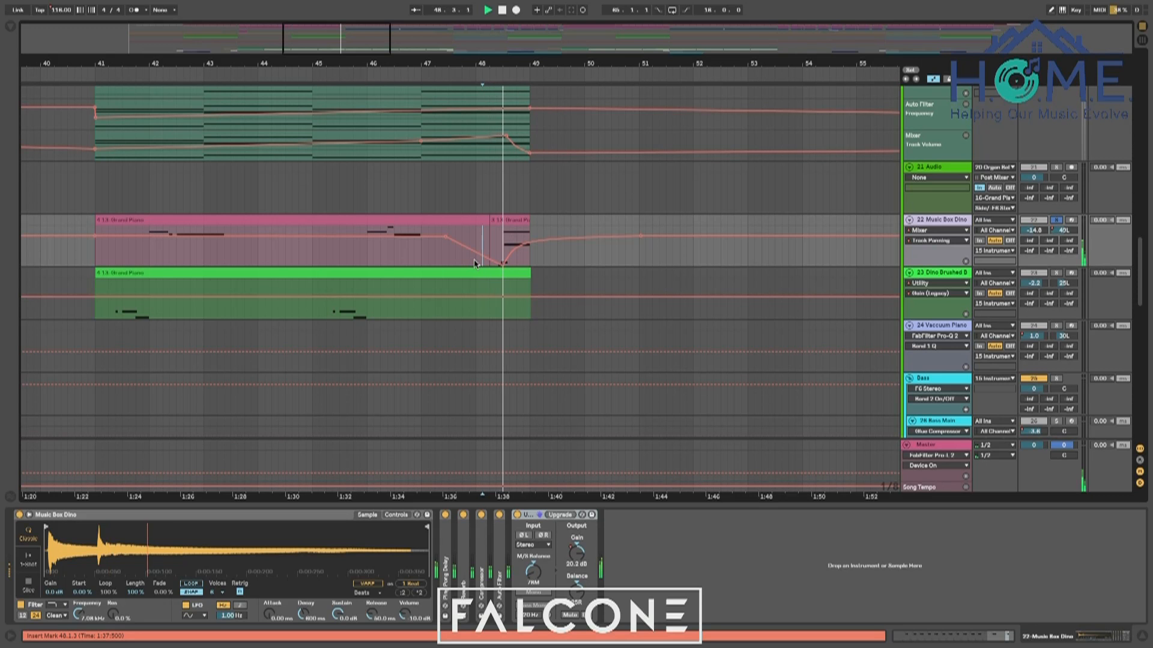
{"action": "key", "text": "space"}
{"action": "key", "text": "space"}
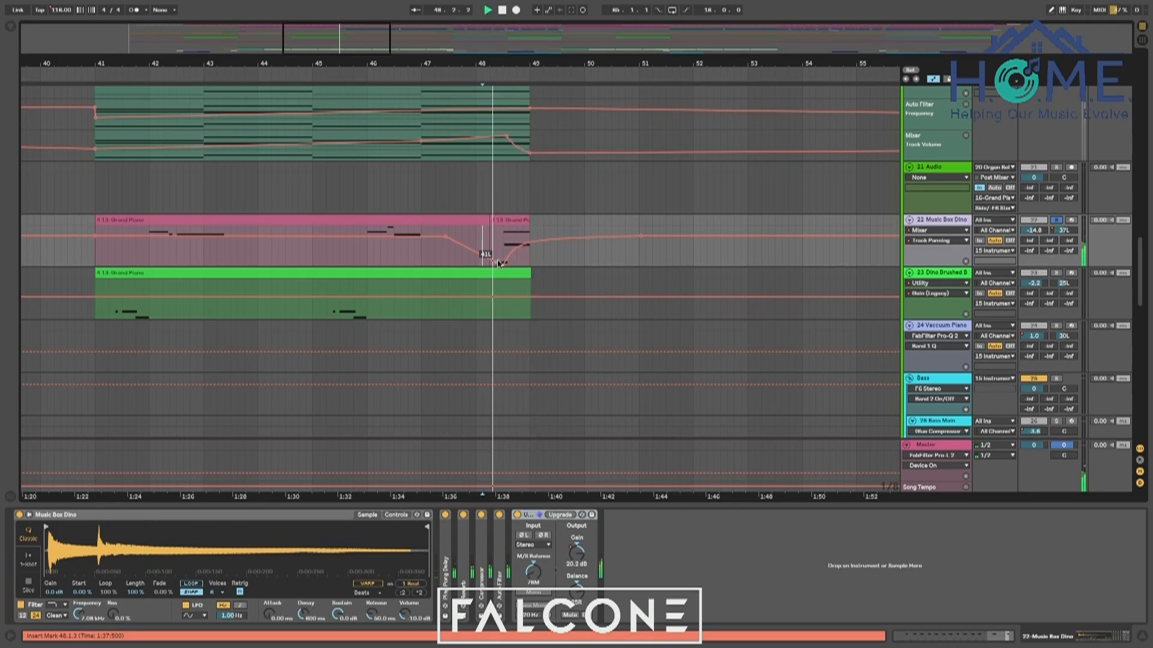
Set the low breakpoint of Music Box Dino's panning automation before 48.3 to 50L and play the passage
{"action": "key", "text": "space"}
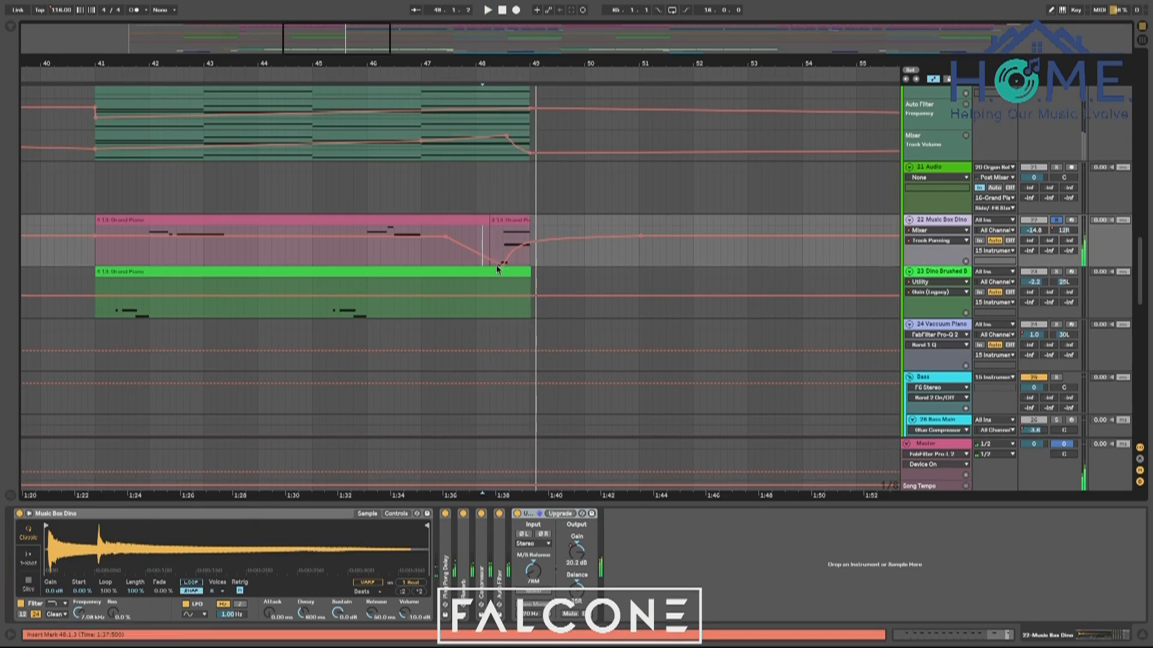
{"action": "left_click_drag", "start_coordinate": [523, 63], "coordinate": [524, 120]}
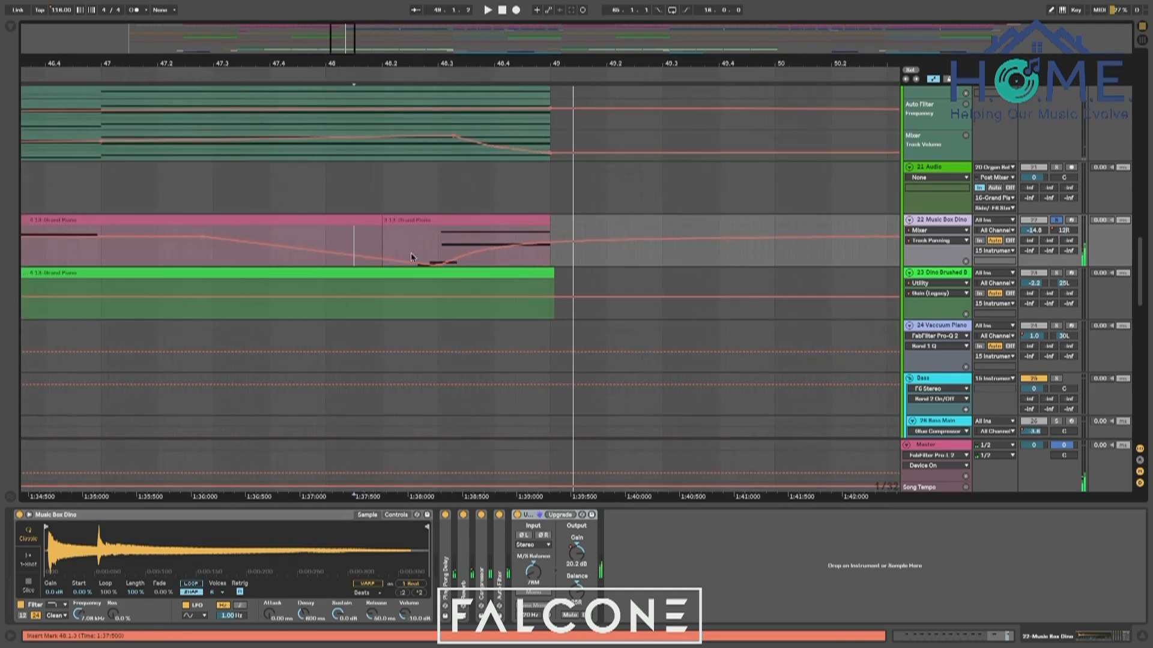
{"action": "mouse_move", "coordinate": [424, 257]}
{"action": "left_mouse_down"}
{"action": "mouse_move", "coordinate": [417, 264]}
{"action": "mouse_move", "coordinate": [424, 256]}
{"action": "left_mouse_up"}
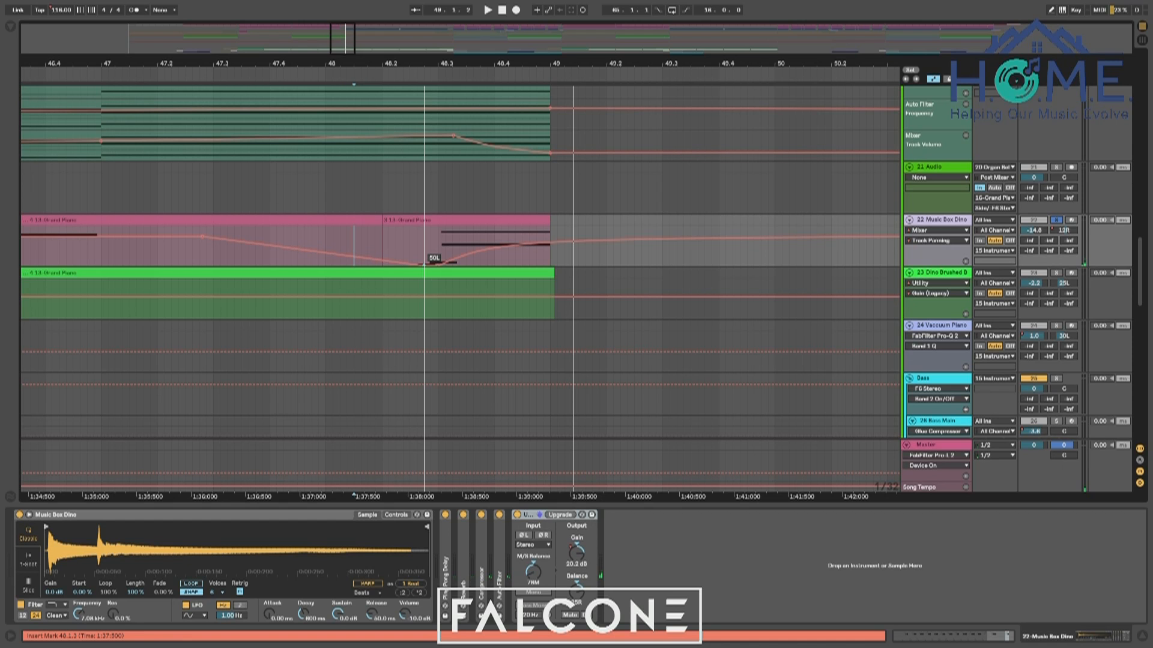
{"action": "key", "text": "space"}
{"action": "key", "text": "space"}
{"action": "key", "text": "space"}
Steepen the return from hard left in Music Box Dino's panning with a breakpoint at 48.3.1, auditioning from 48.2.3 and 48.1.4
{"action": "left_click_drag", "start_coordinate": [438, 267], "coordinate": [447, 262]}
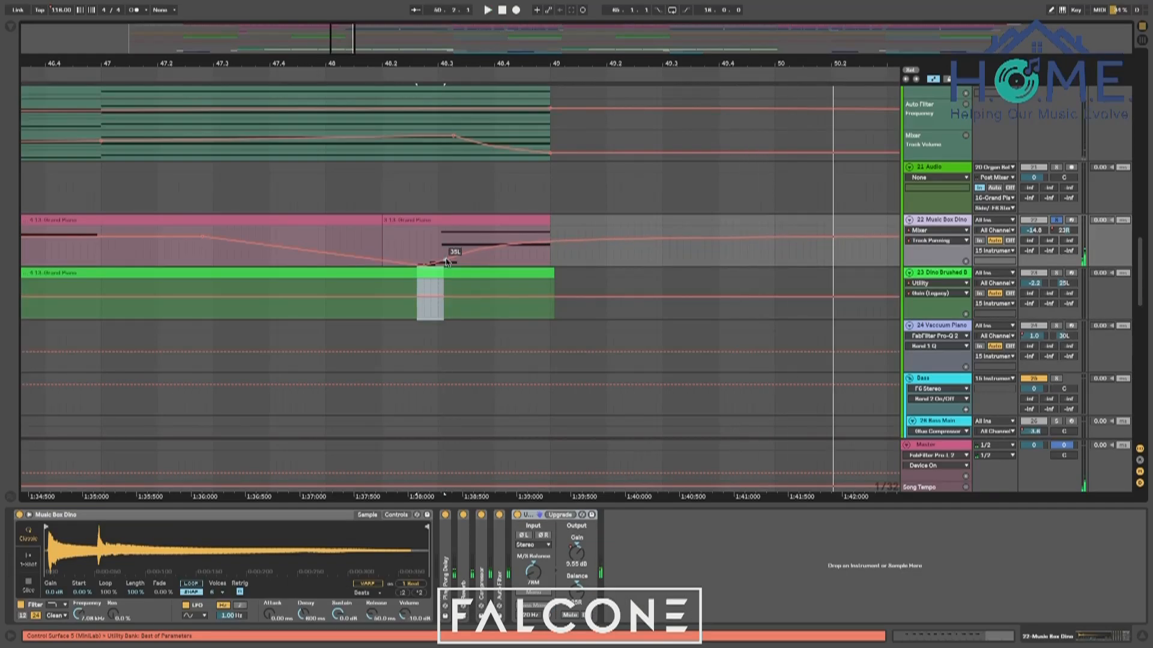
{"action": "left_click", "coordinate": [414, 239]}
{"action": "key", "text": "space"}
{"action": "key", "text": "space"}
{"action": "key", "text": "space"}
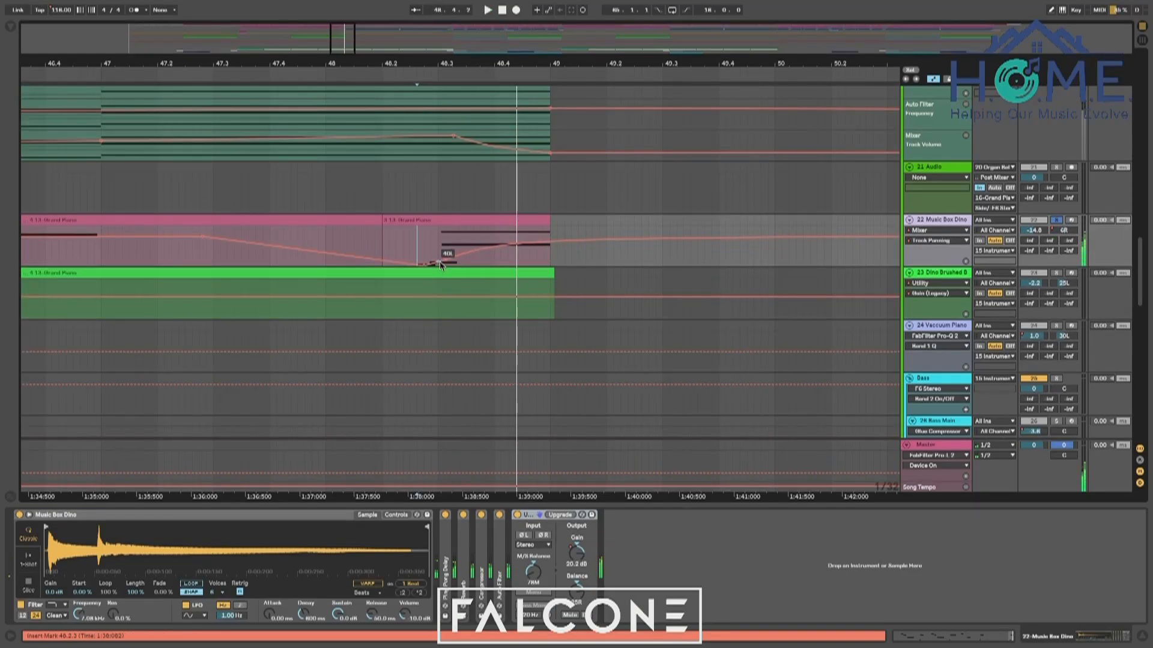
{"action": "right_click", "coordinate": [437, 261]}
{"action": "left_click", "coordinate": [452, 258]}
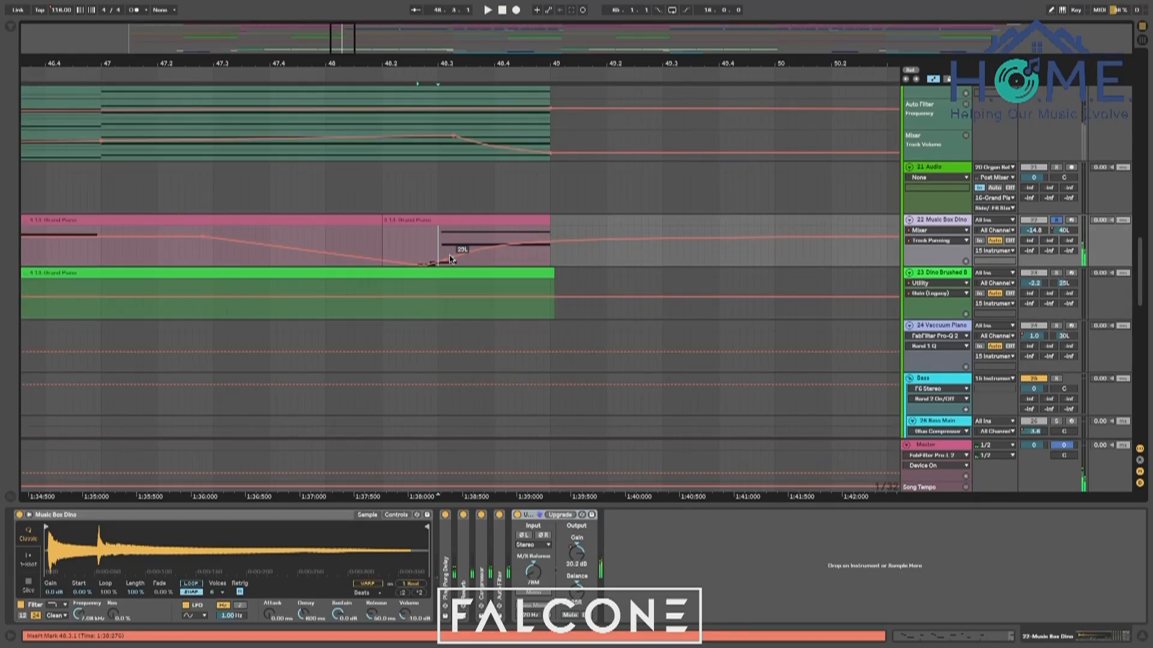
{"action": "left_click_drag", "start_coordinate": [447, 260], "coordinate": [438, 240]}
{"action": "key", "text": "space"}
{"action": "left_click", "coordinate": [431, 244]}
{"action": "left_click", "coordinate": [368, 234]}
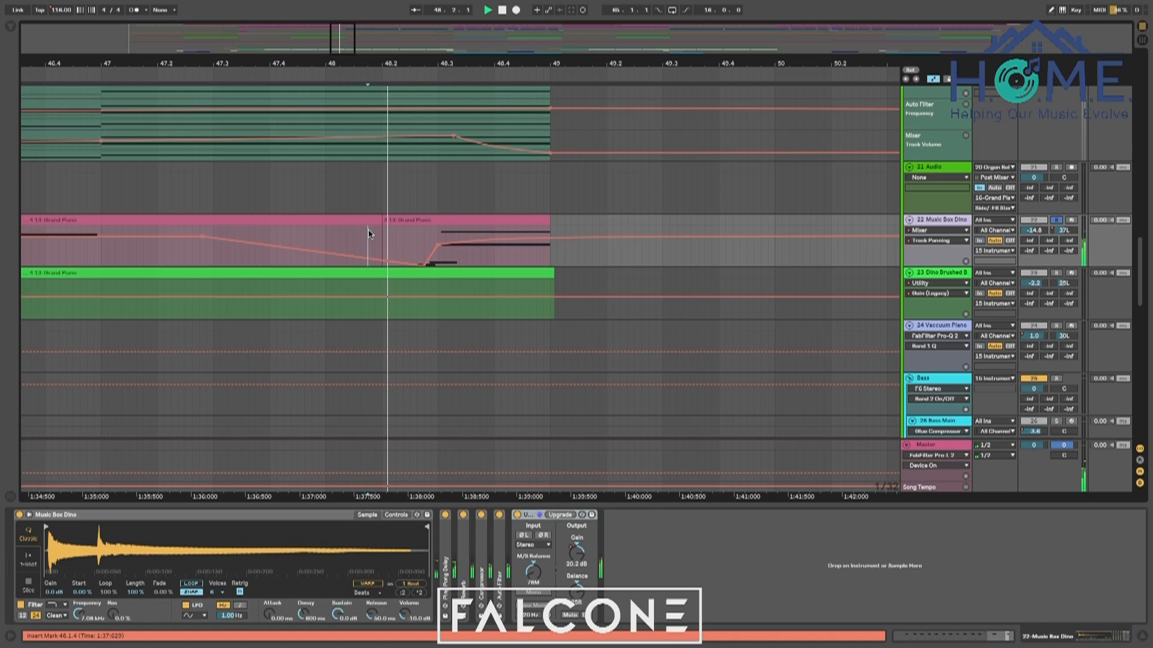
Hold Music Box Dino's panning at 50L from 48.2.3 until just before 48.3 and replay from 47.4.2
{"action": "left_click", "coordinate": [422, 252]}
{"action": "key", "text": "space"}
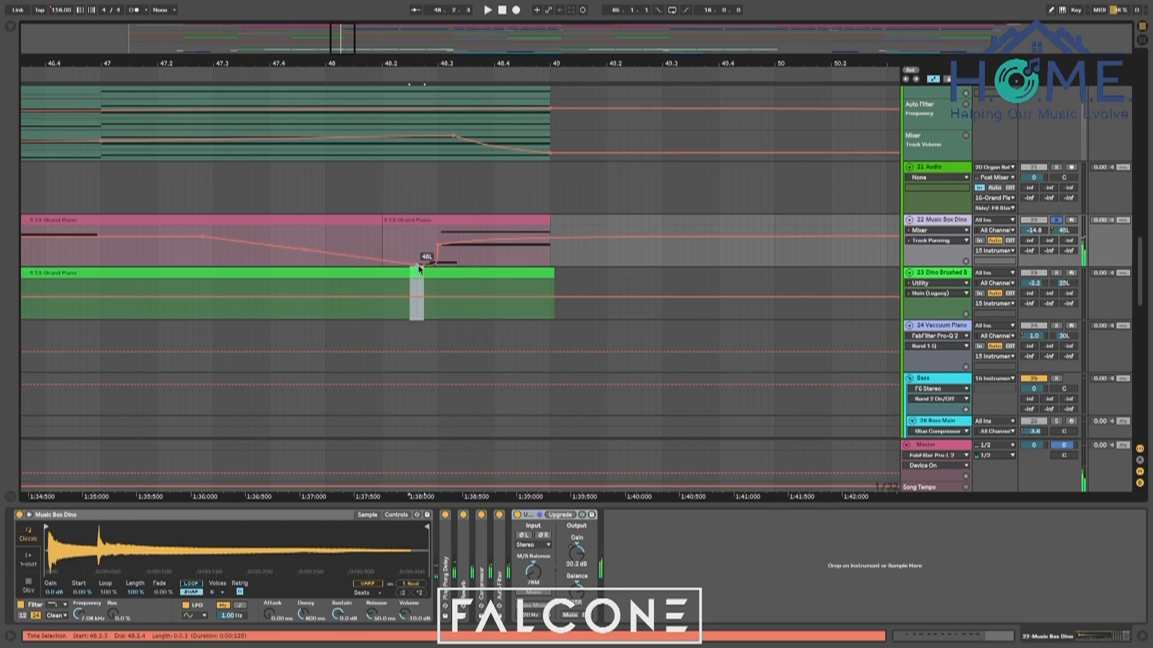
{"action": "key", "text": "space"}
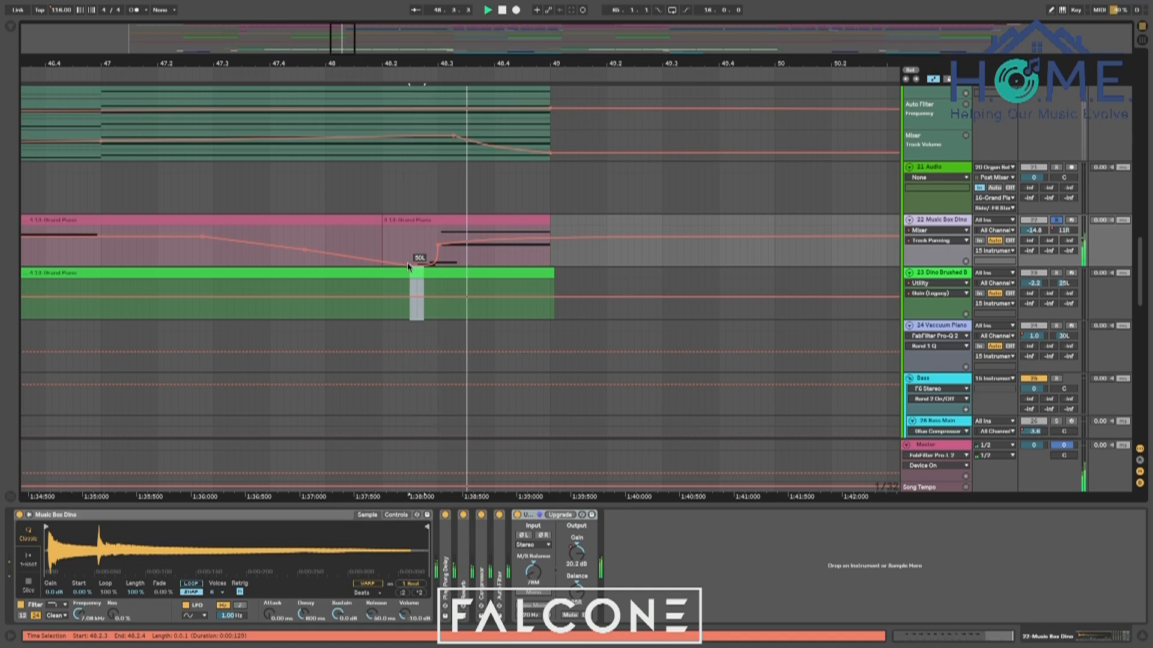
{"action": "left_click", "coordinate": [288, 261]}
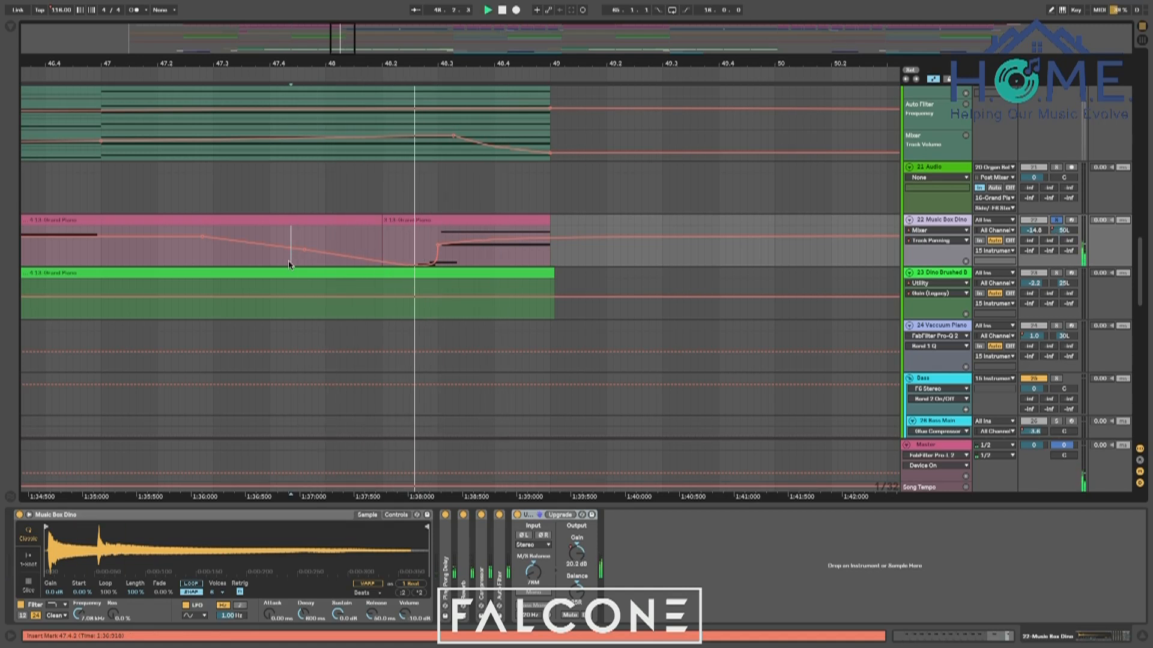
{"action": "left_click", "coordinate": [288, 261]}
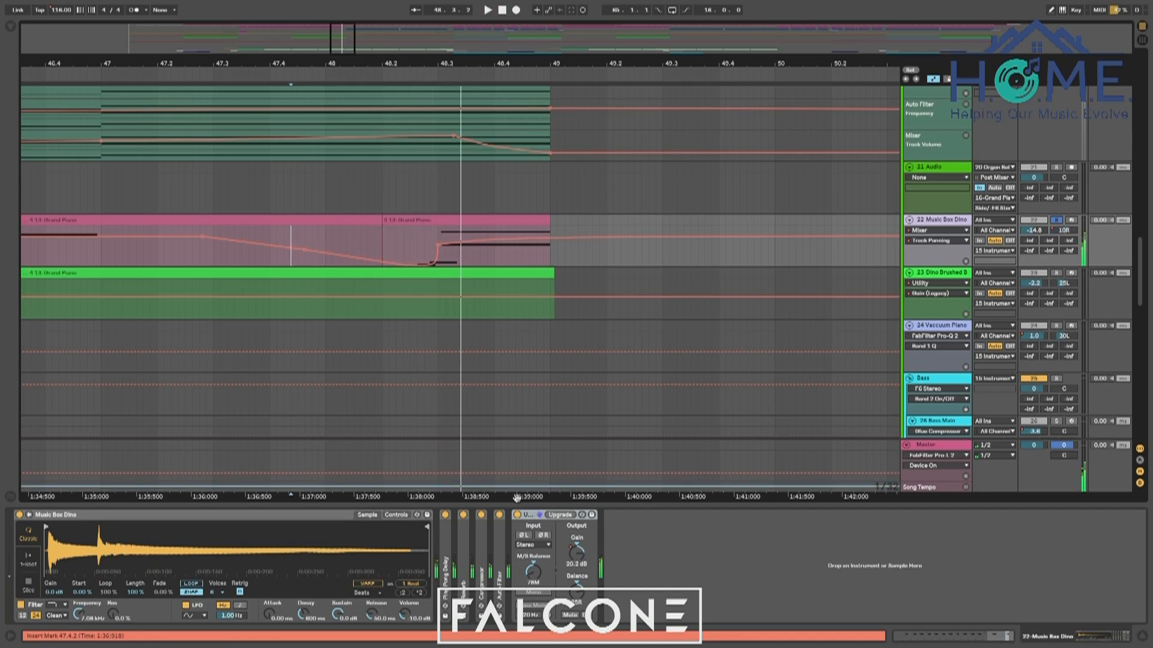
Show Music Box Dino's Utility gain automation and reshape it to peak at about 48.2.3 and drop by 48.3.1
{"action": "left_click", "coordinate": [578, 560]}
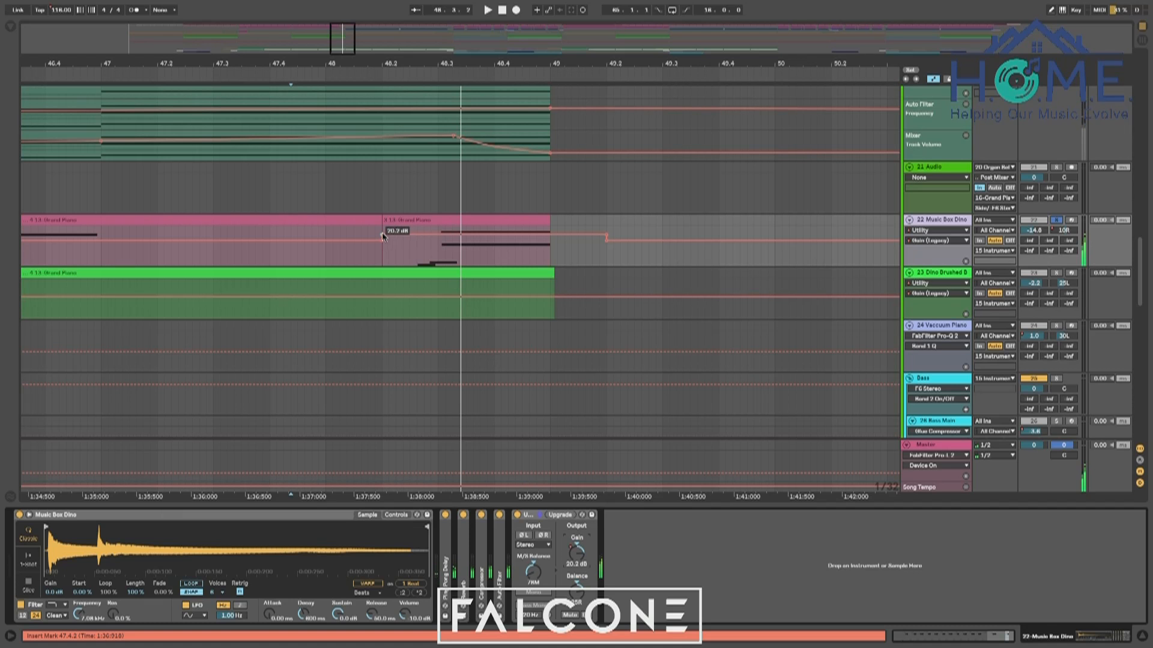
{"action": "left_click_drag", "start_coordinate": [382, 232], "coordinate": [423, 235]}
{"action": "key", "text": "space"}
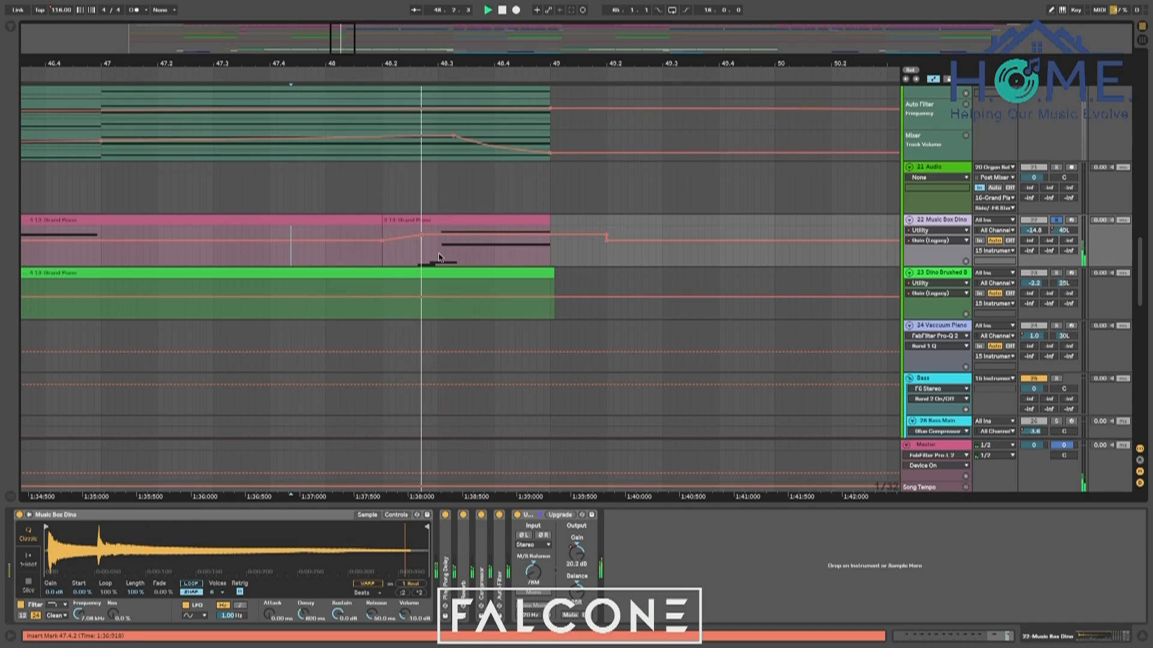
{"action": "mouse_move", "coordinate": [410, 236]}
{"action": "left_mouse_down"}
{"action": "mouse_move", "coordinate": [438, 234]}
{"action": "mouse_move", "coordinate": [423, 226]}
{"action": "mouse_move", "coordinate": [403, 233]}
{"action": "mouse_move", "coordinate": [449, 239]}
{"action": "left_mouse_up"}
{"action": "key", "text": "space"}
Audition from 46.4.1, unsolo Music Box Dino, and replay the full mix from 47.4.4
{"action": "left_click", "coordinate": [51, 257]}
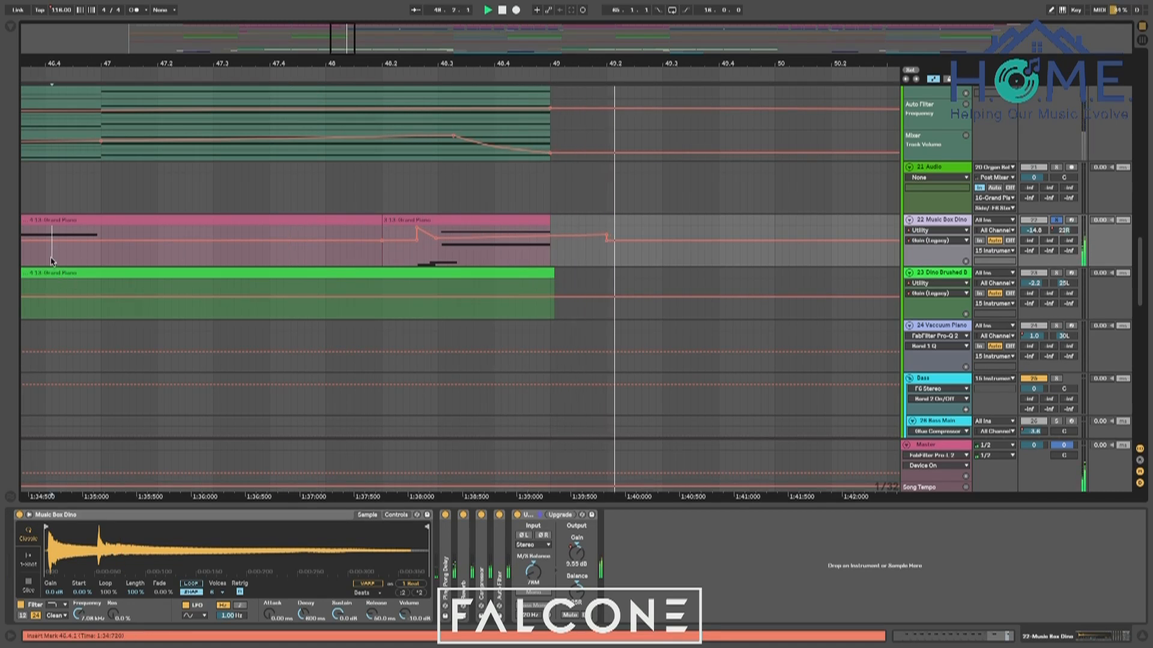
{"action": "key", "text": "space"}
{"action": "key", "text": "space"}
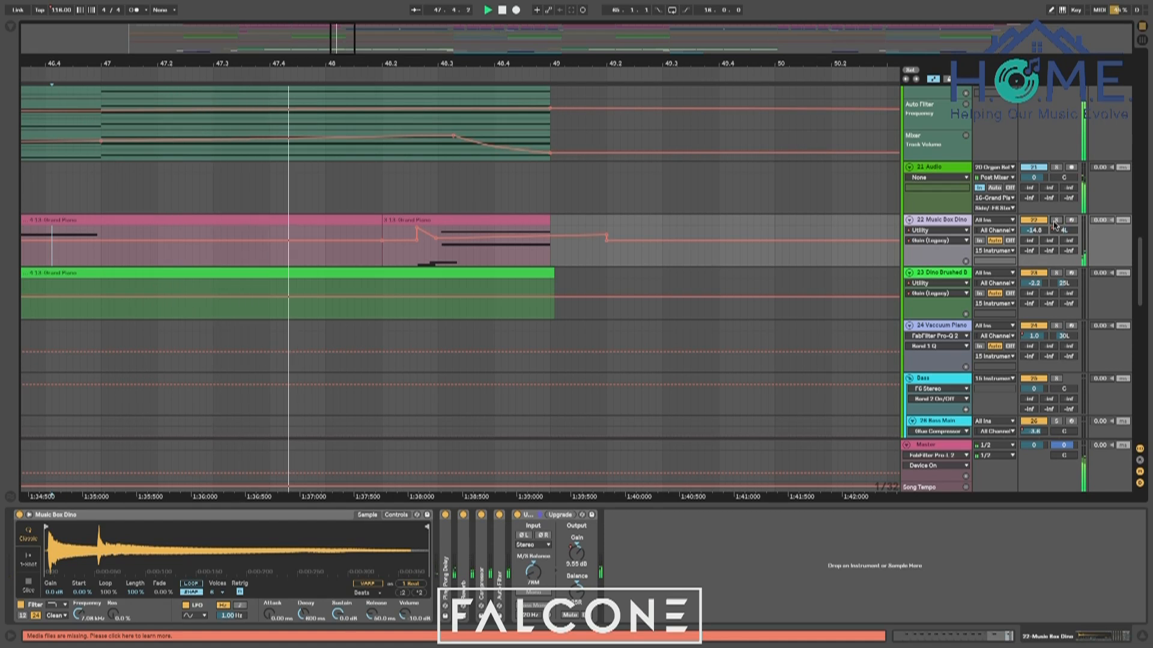
{"action": "left_click_drag", "start_coordinate": [1055, 227], "coordinate": [1055, 197]}
{"action": "left_click", "coordinate": [310, 259]}
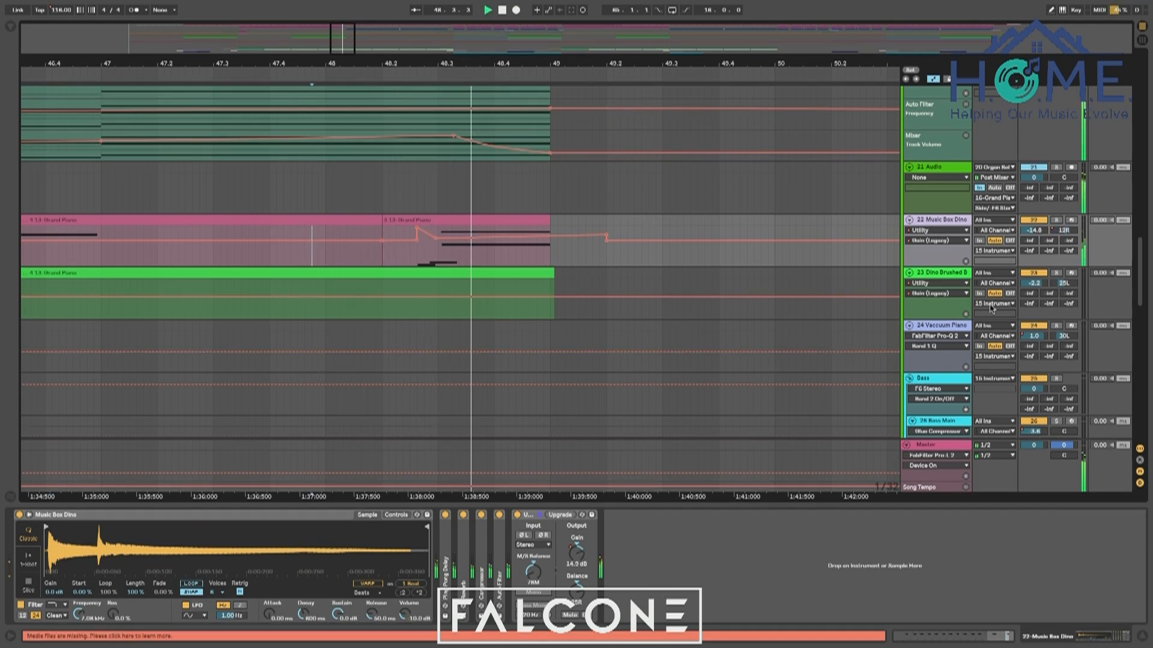
Hold Music Box Dino's gain boost until 48.3.1 at about 25 dB, and lower the gain breakpoint just after bar 49
{"action": "left_click", "coordinate": [437, 239]}
{"action": "left_click_drag", "start_coordinate": [438, 238], "coordinate": [439, 238]}
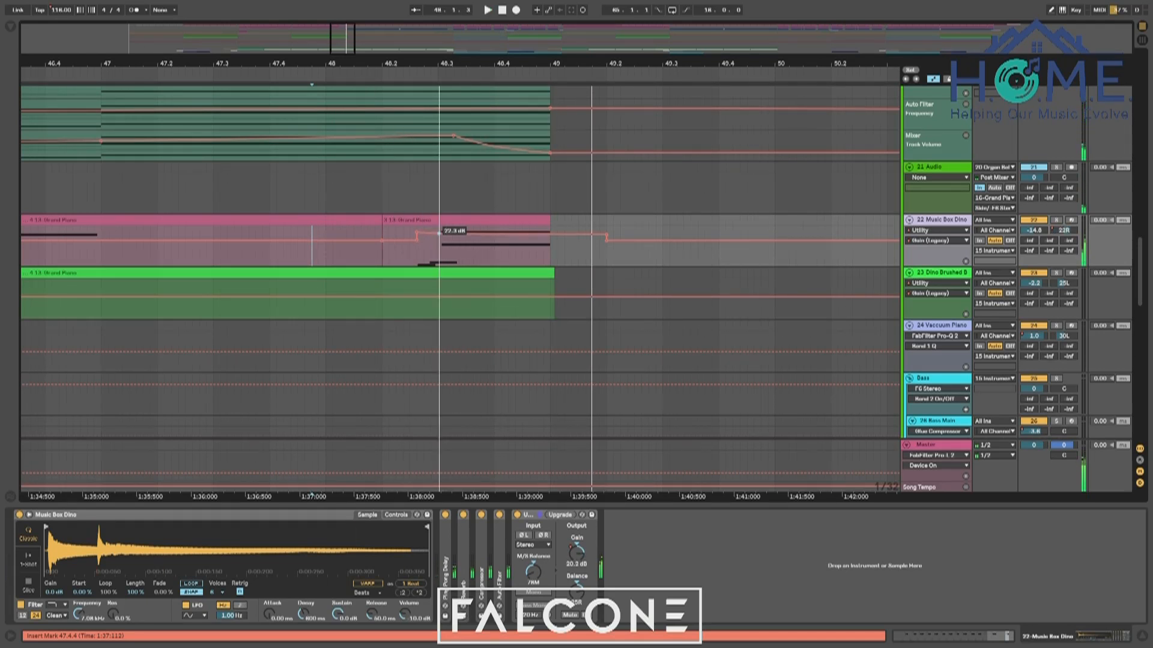
{"action": "left_click_drag", "start_coordinate": [446, 234], "coordinate": [439, 235]}
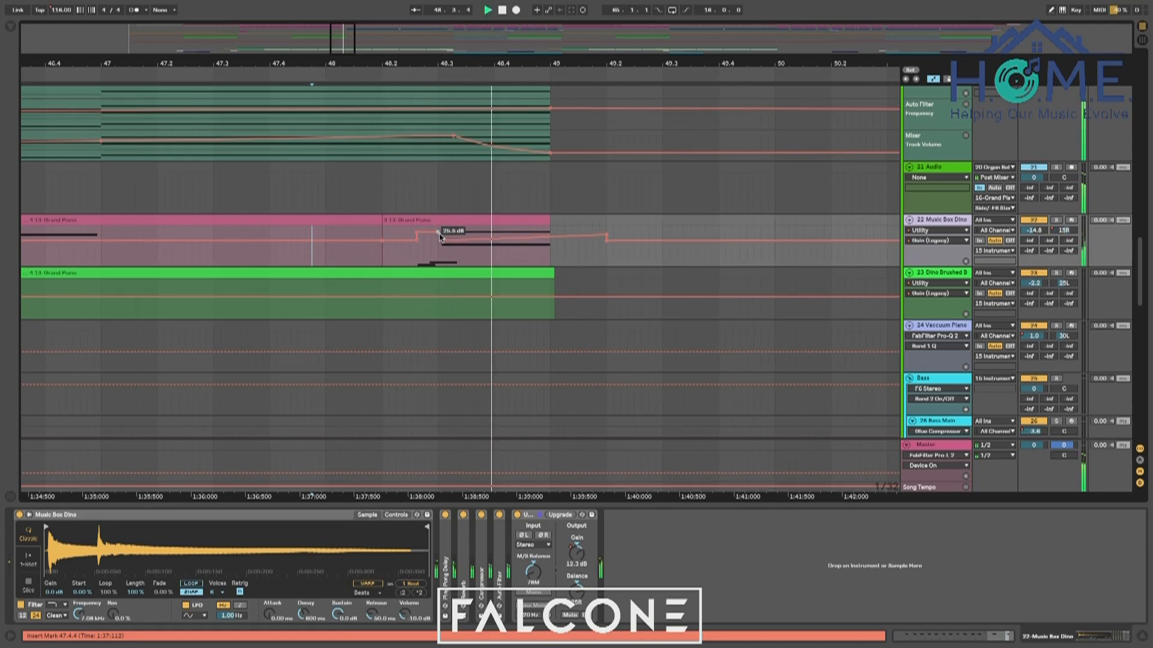
{"action": "key", "text": "space"}
{"action": "left_click_drag", "start_coordinate": [563, 236], "coordinate": [562, 246]}
{"action": "key", "text": "space"}
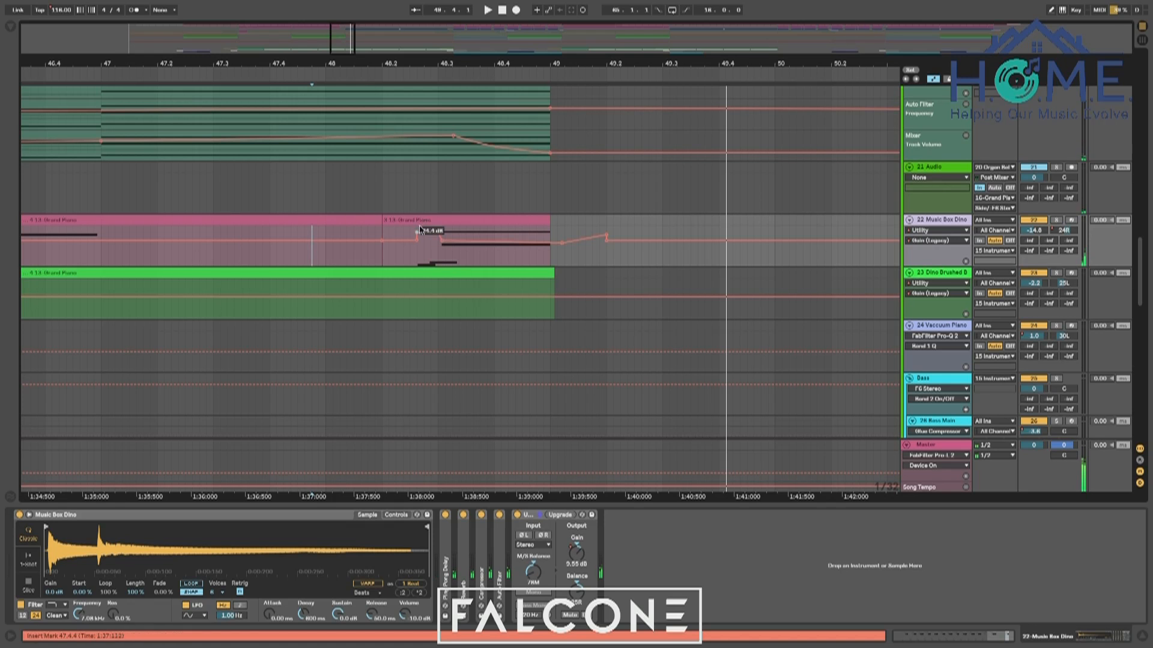
Play 48.2.1 to 49.1.1, raise the 48.2.3 gain breakpoint, adjust the one near 48.3.1, and replay from 47.3.2
{"action": "left_click_drag", "start_coordinate": [387, 261], "coordinate": [555, 251]}
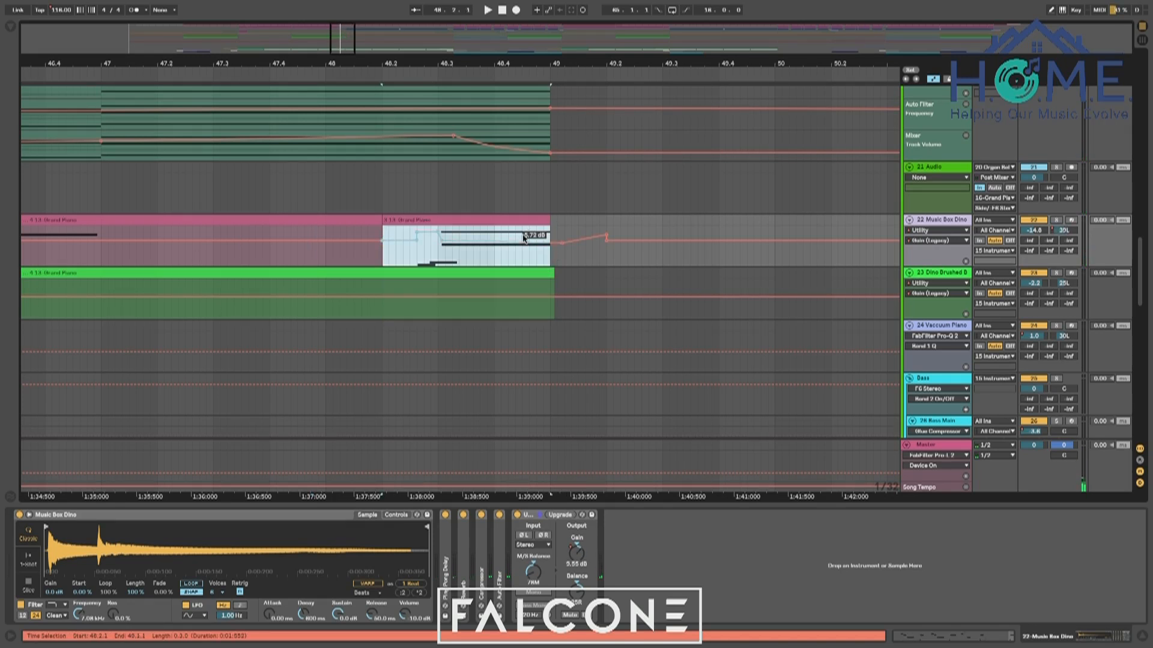
{"action": "key", "text": "space"}
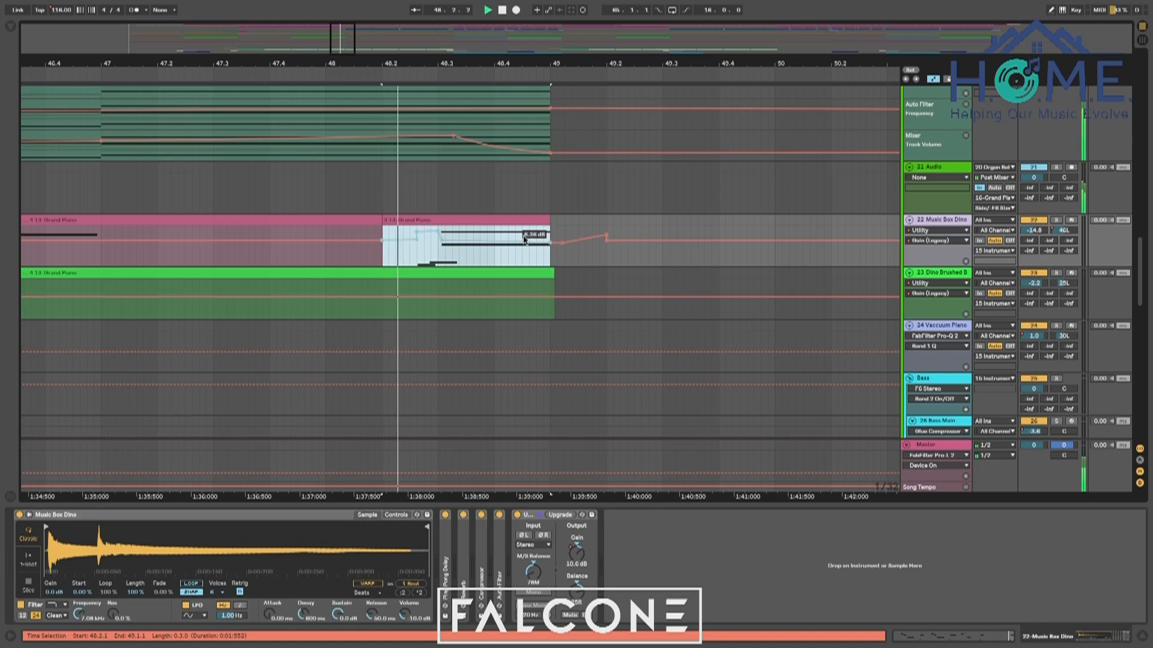
{"action": "left_click_drag", "start_coordinate": [417, 237], "coordinate": [416, 231]}
{"action": "left_click", "coordinate": [412, 250]}
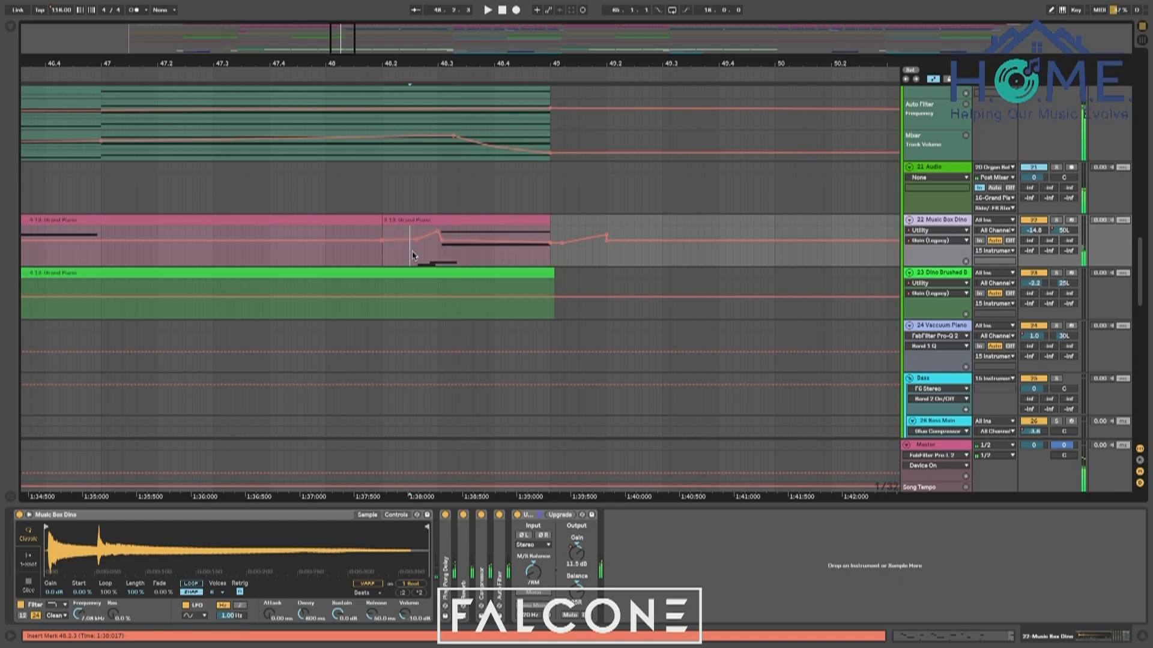
{"action": "left_click_drag", "start_coordinate": [416, 232], "coordinate": [415, 229]}
{"action": "left_click", "coordinate": [235, 248]}
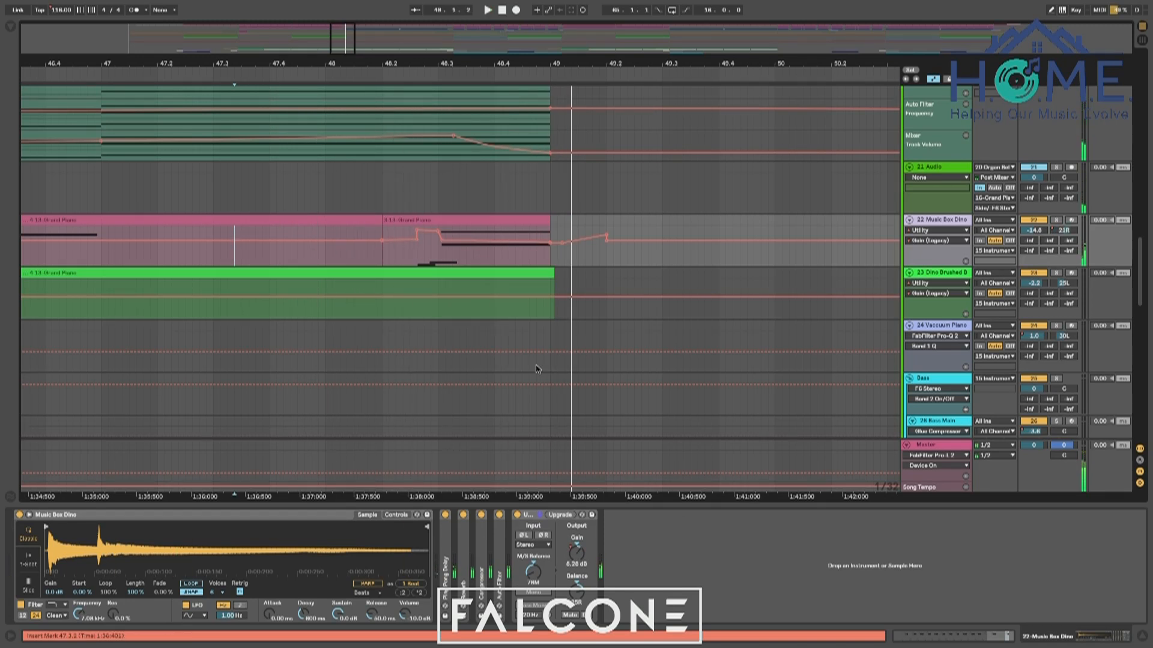
{"action": "left_click_drag", "start_coordinate": [441, 238], "coordinate": [442, 238]}
{"action": "key", "text": "space"}
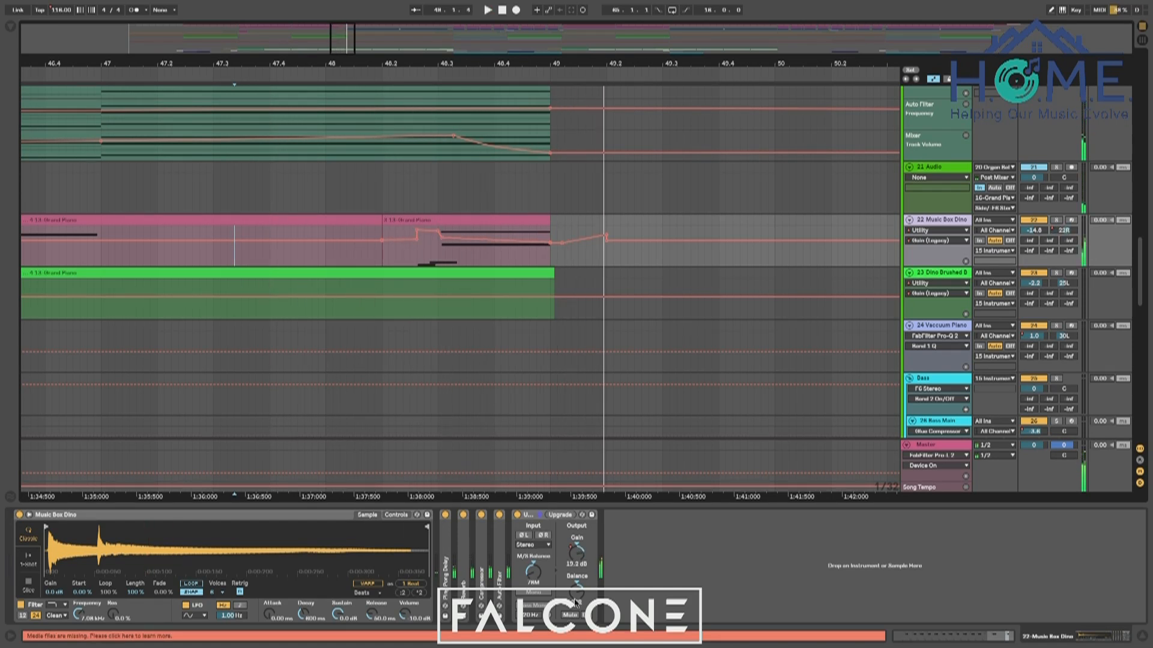
Check Music Box Dino's panning and gain automation while playing, and raise the instrument's volume to 11.4 dB
{"action": "left_click", "coordinate": [1057, 230]}
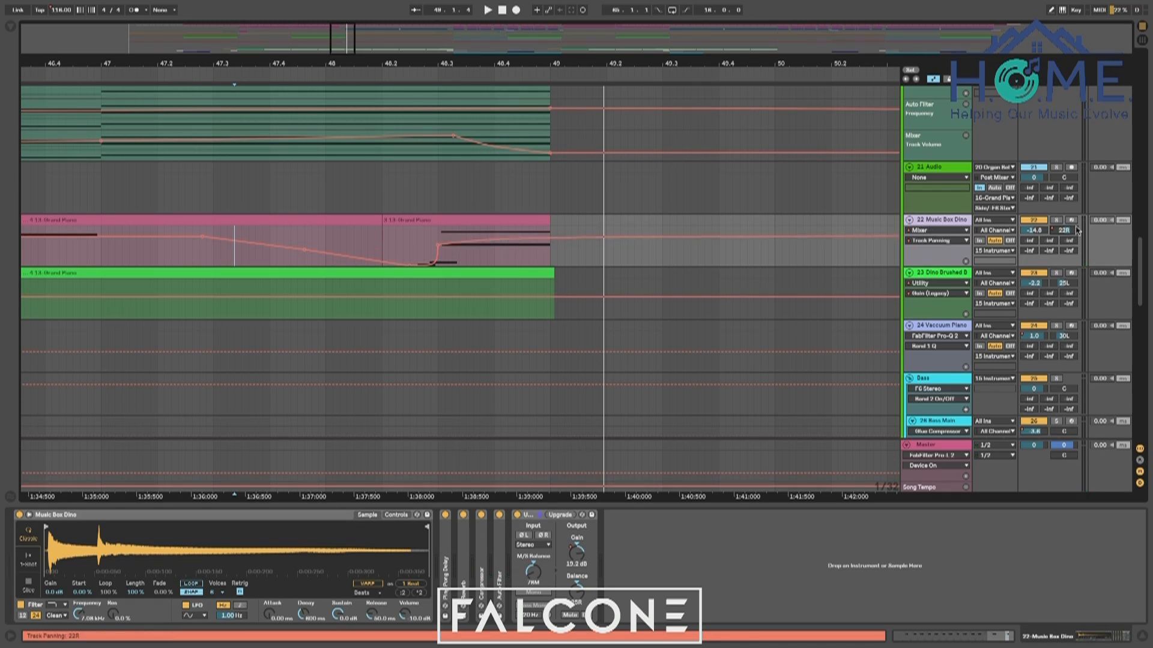
{"action": "left_click", "coordinate": [1031, 232]}
{"action": "key", "text": "space"}
{"action": "left_click", "coordinate": [579, 556]}
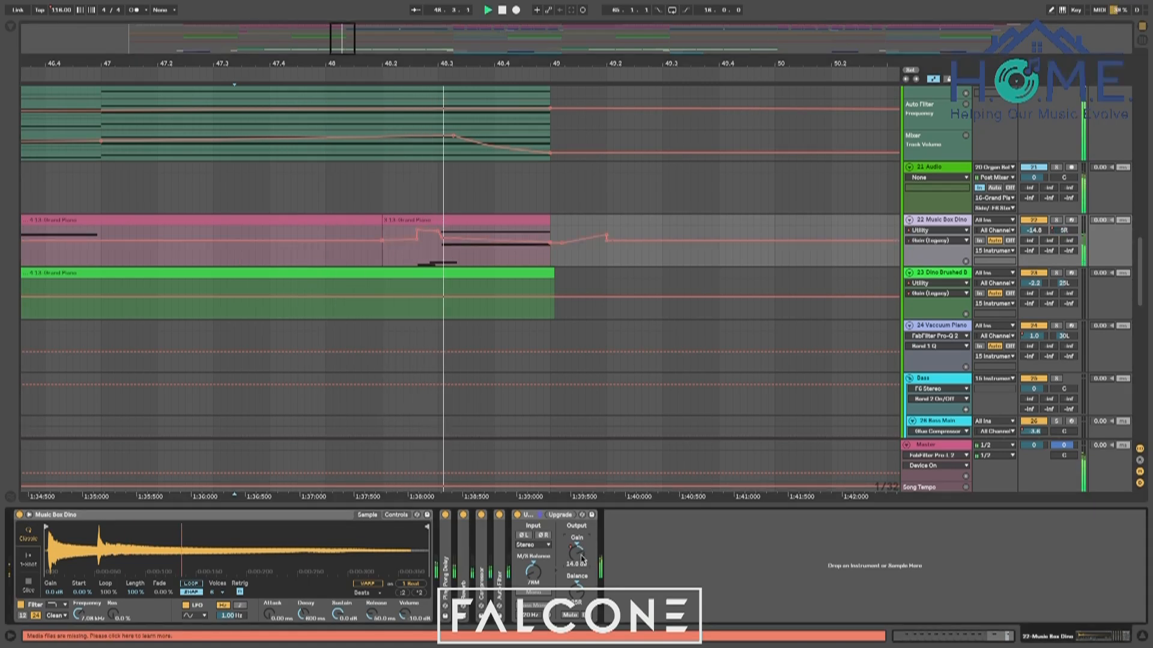
{"action": "left_click", "coordinate": [514, 352]}
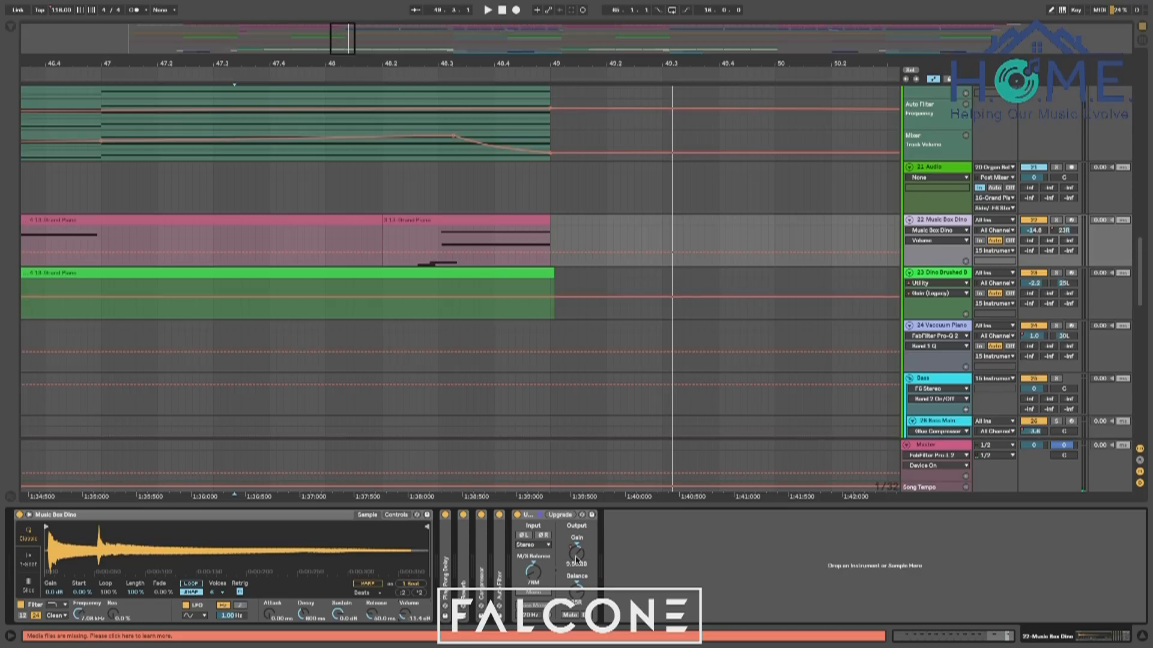
{"action": "left_click", "coordinate": [576, 559]}
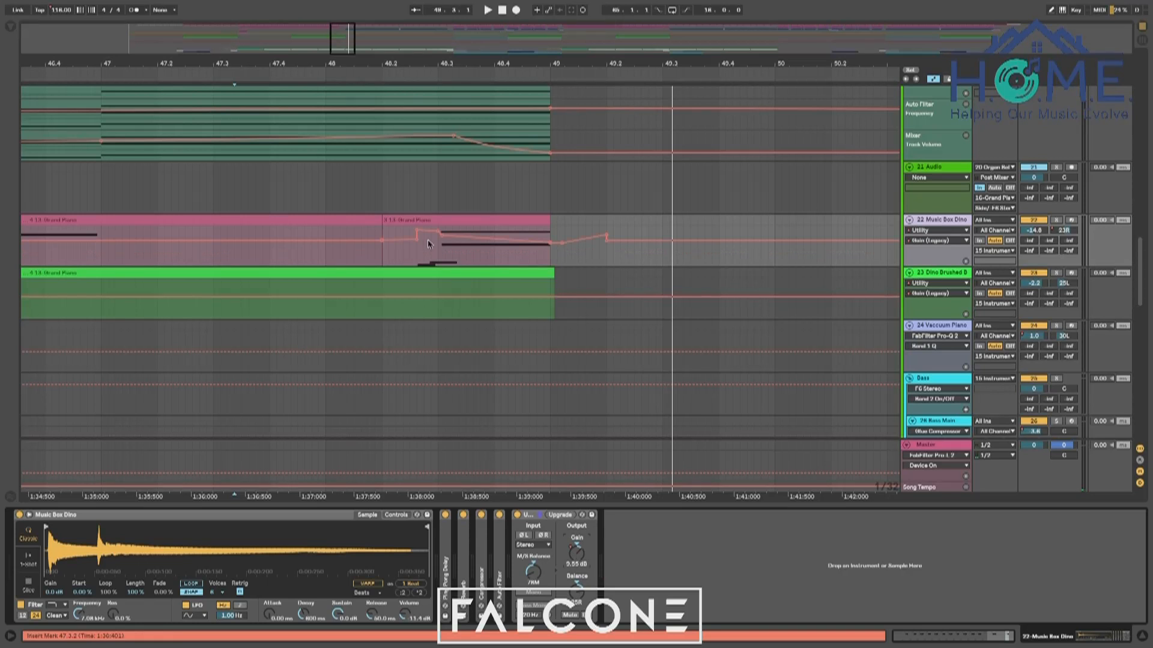
Play 48.2.1 to 49.1.1 and move Music Box Dino's panning breakpoint at 48.3.1 slightly earlier and further left
{"action": "left_click_drag", "start_coordinate": [382, 250], "coordinate": [522, 260]}
{"action": "key", "text": "space"}
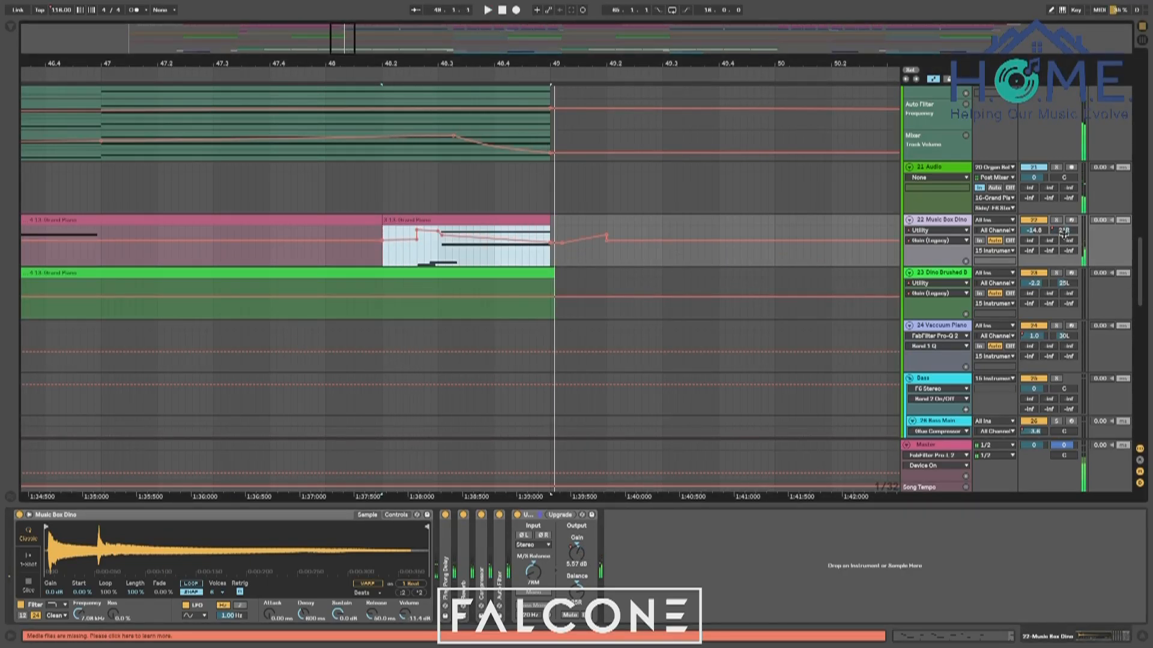
{"action": "left_click", "coordinate": [1063, 232]}
{"action": "left_click_drag", "start_coordinate": [438, 244], "coordinate": [435, 245]}
{"action": "key", "text": "space"}
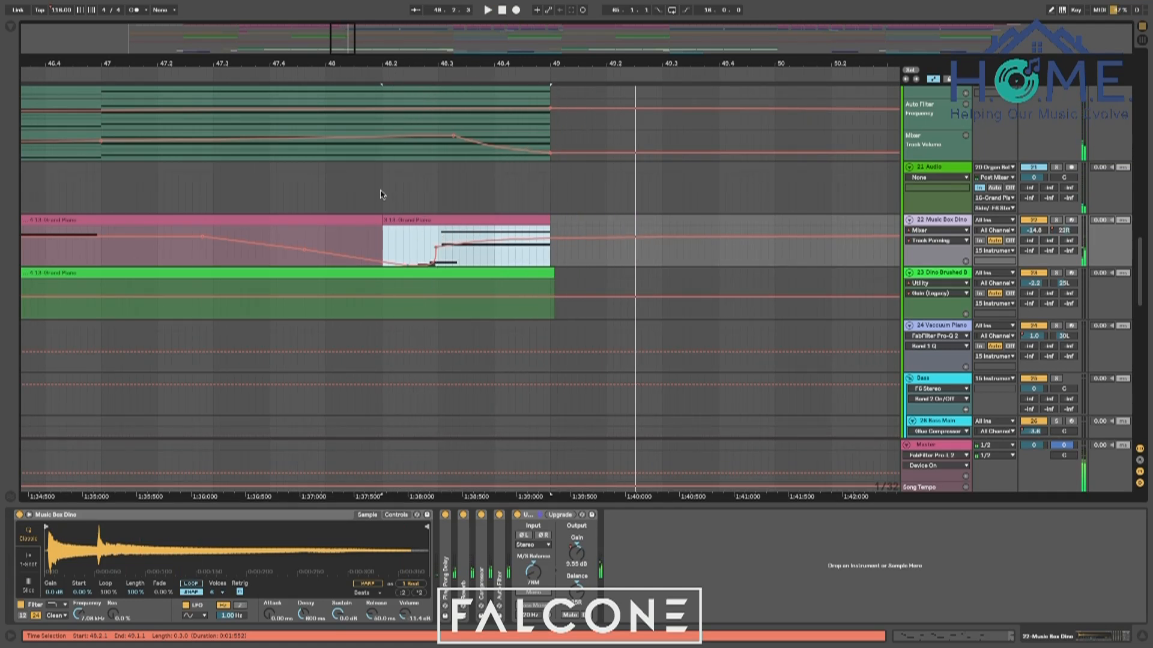
{"action": "key", "text": "space"}
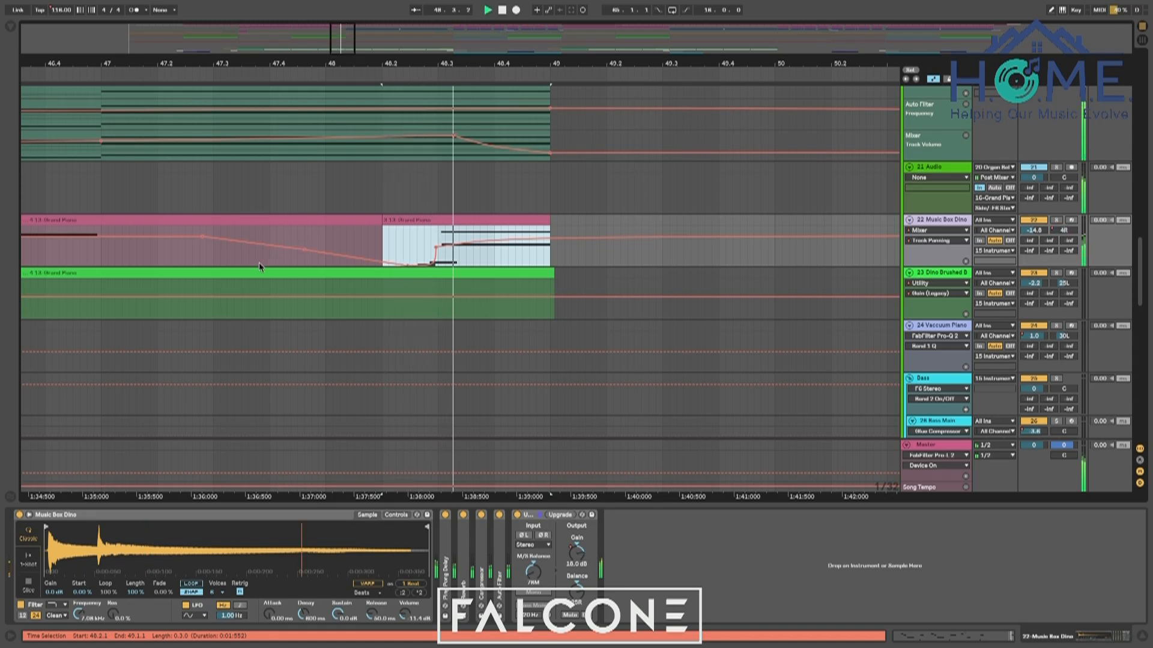
{"action": "key", "text": "space"}
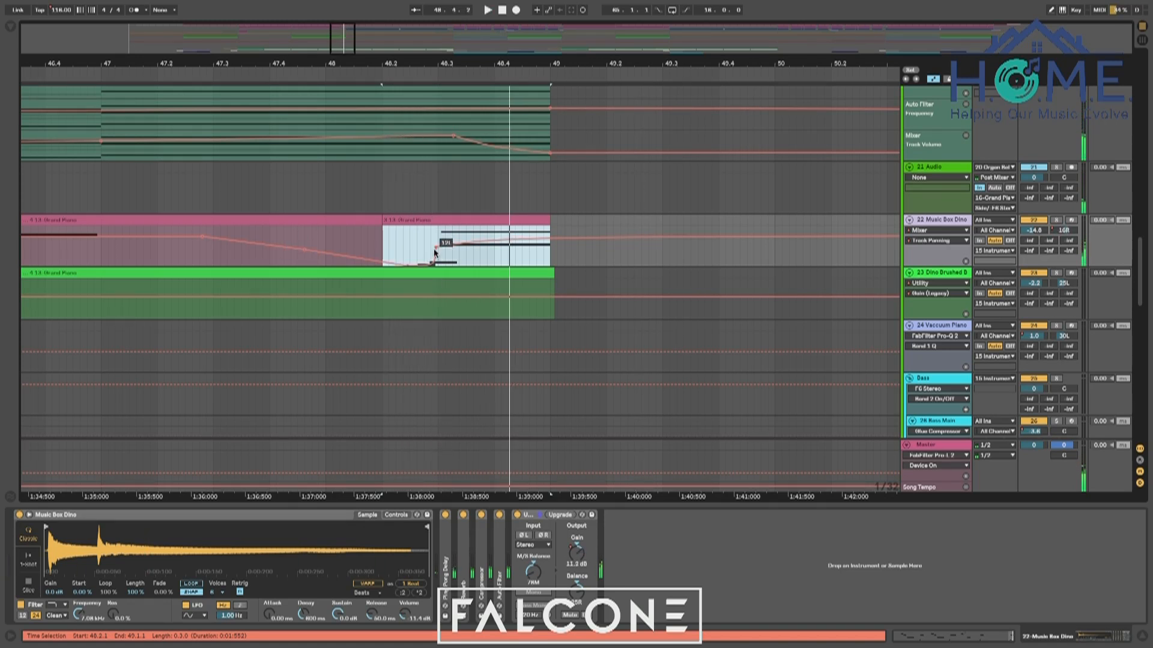
Move Music Box Dino's panning return breakpoint just past 48.3.1, set it to about 25L, and replay from 48.2.1
{"action": "left_click_drag", "start_coordinate": [444, 240], "coordinate": [459, 240]}
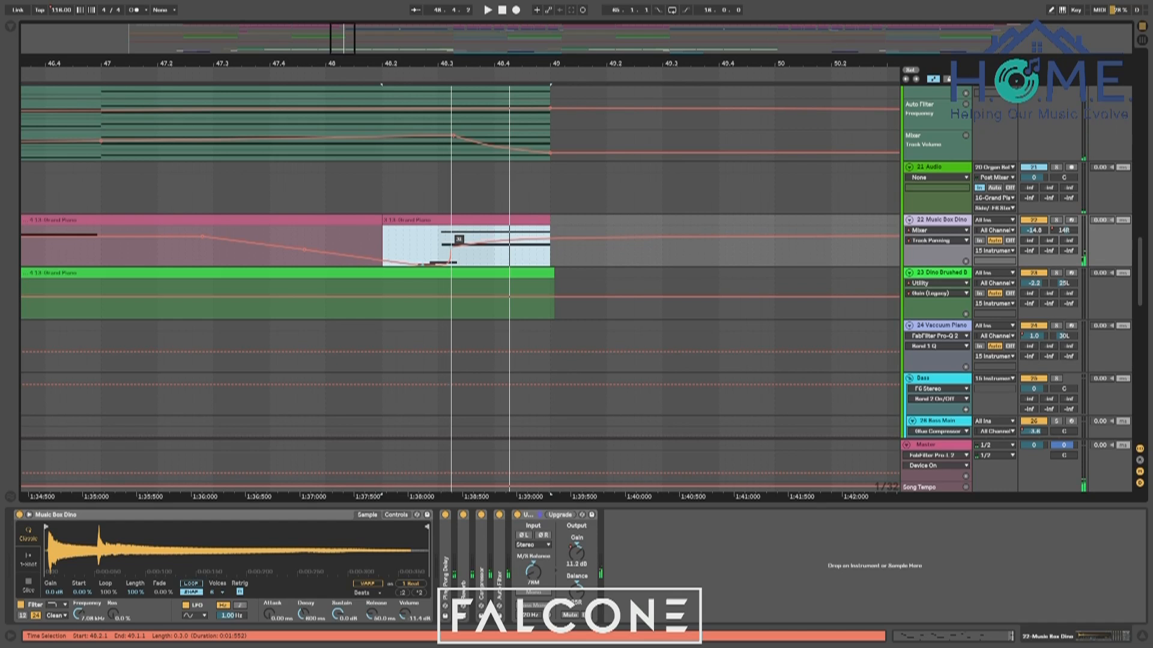
{"action": "key", "text": "space"}
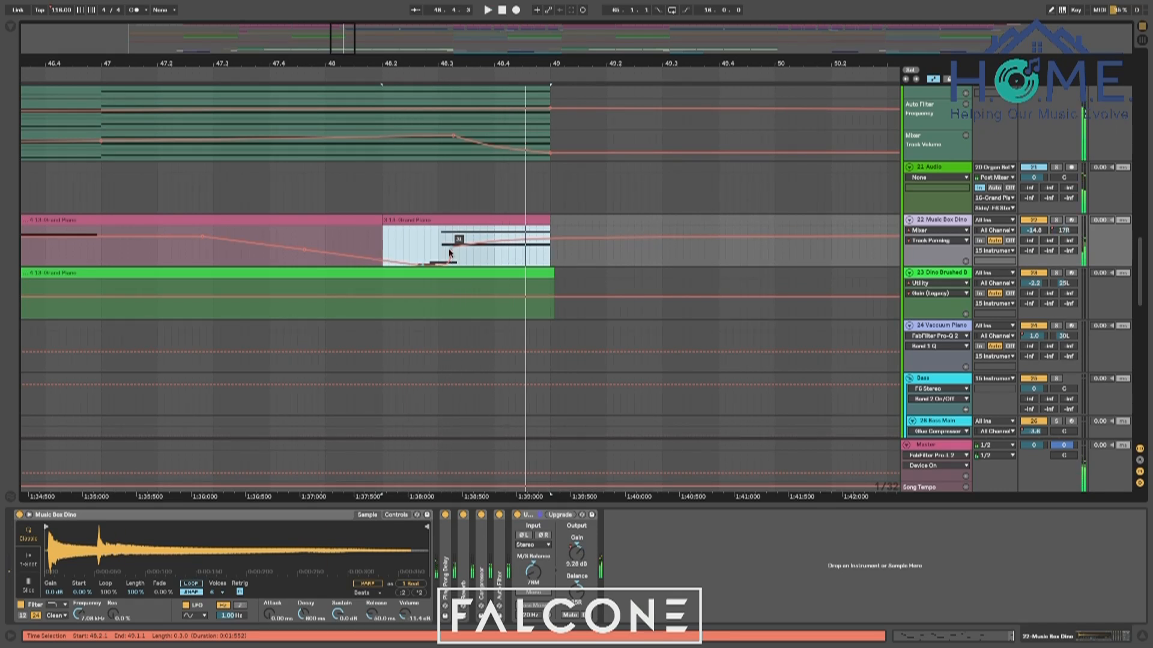
{"action": "left_click_drag", "start_coordinate": [451, 246], "coordinate": [444, 256]}
{"action": "key", "text": "space"}
{"action": "key", "text": "space"}
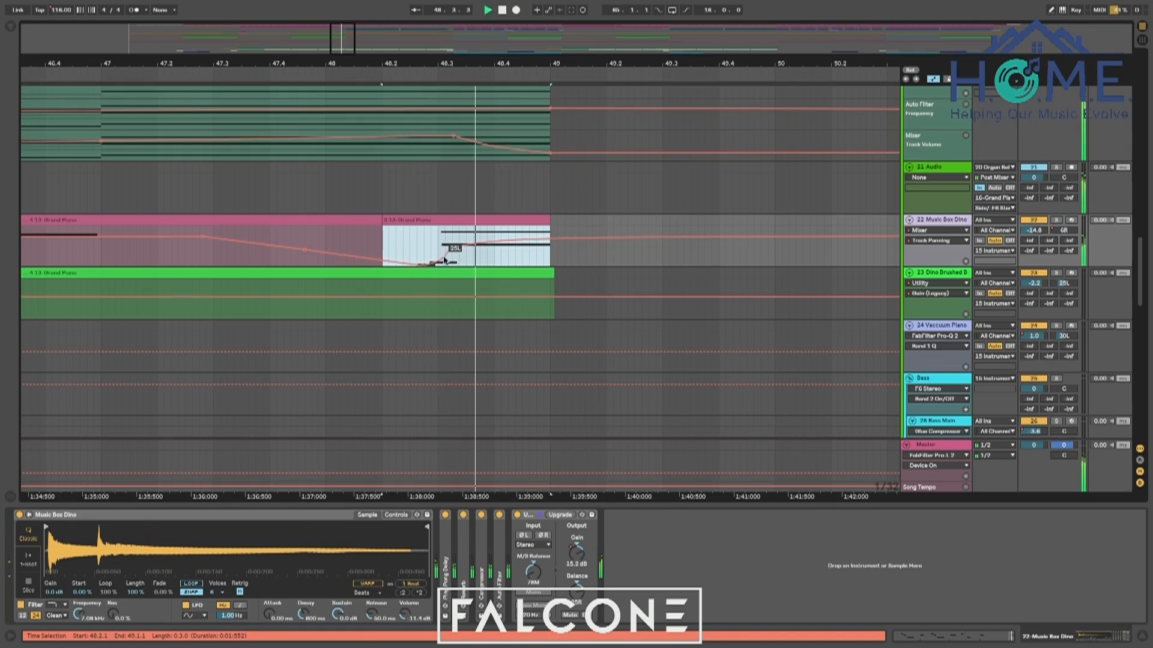
Move Music Box Dino's panning return breakpoint slightly later and closer to center after 48.3.1, and replay from 47.4.3
{"action": "left_click_drag", "start_coordinate": [453, 246], "coordinate": [460, 243]}
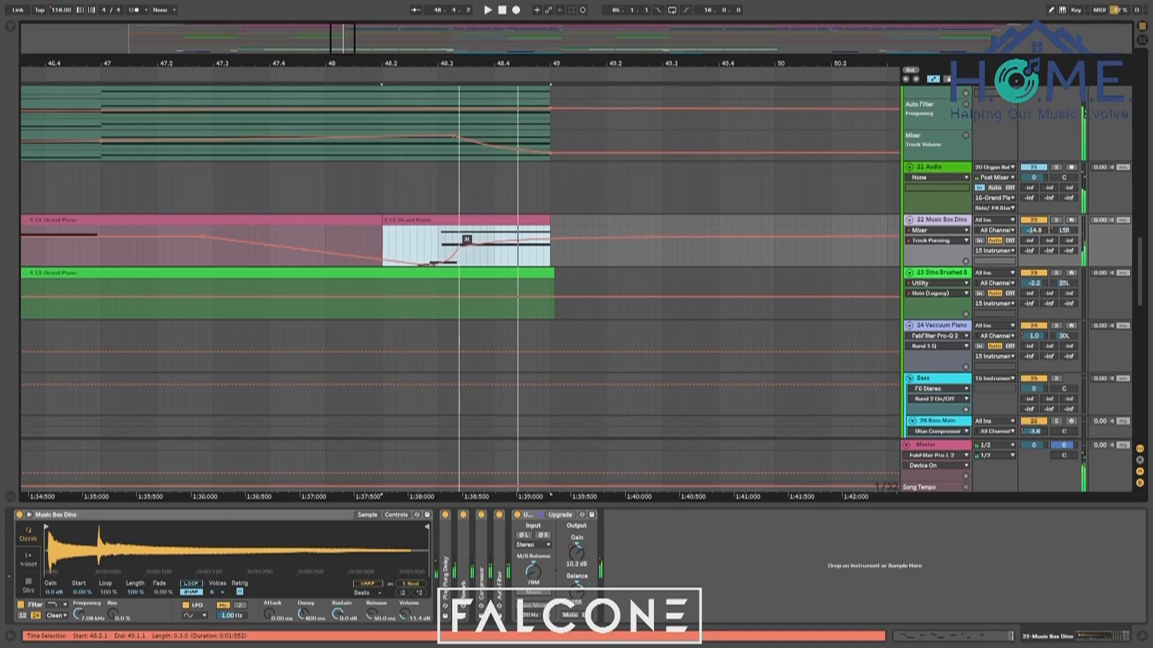
{"action": "key", "text": "space"}
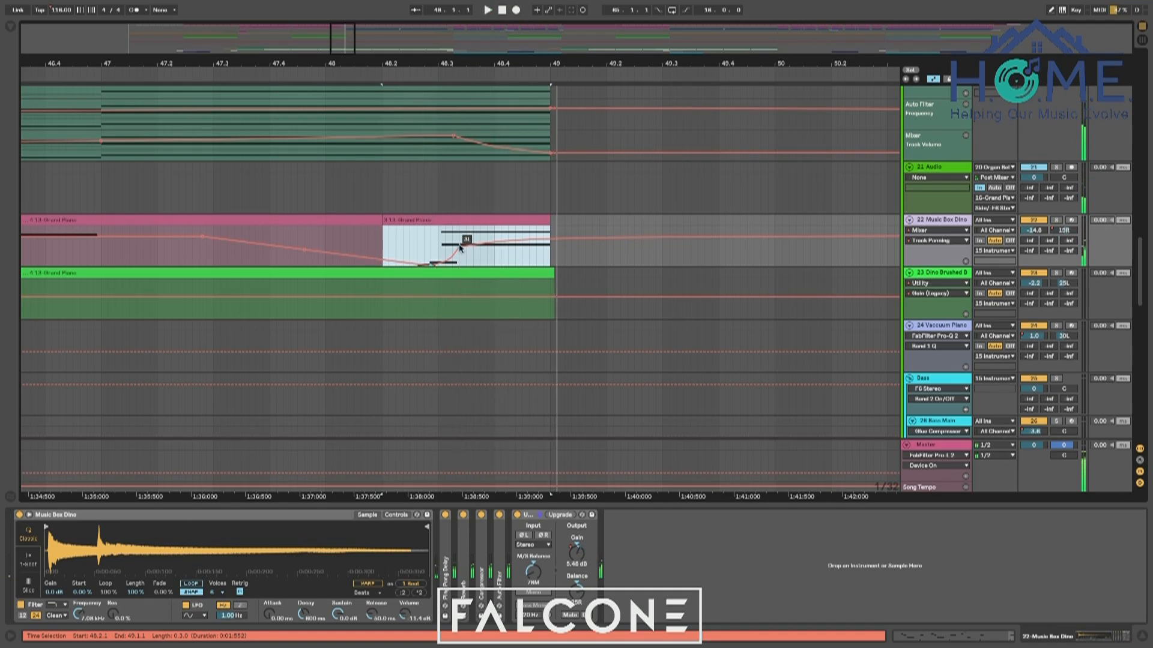
{"action": "left_click", "coordinate": [303, 260]}
{"action": "key", "text": "space"}
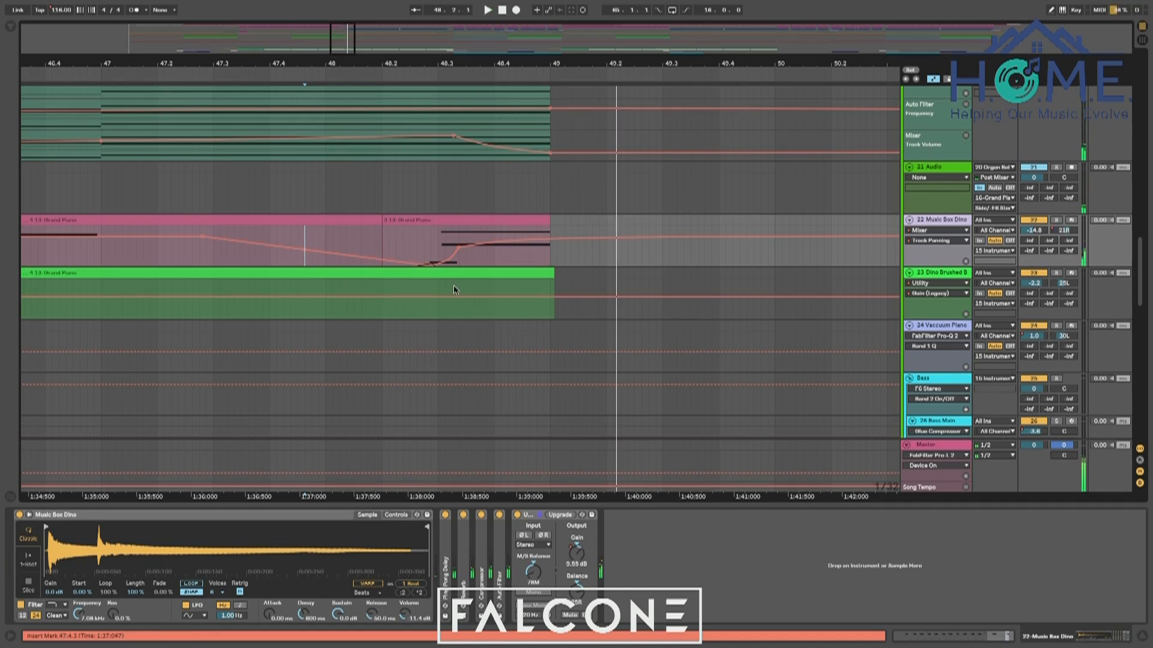
{"action": "left_click", "coordinate": [457, 246]}
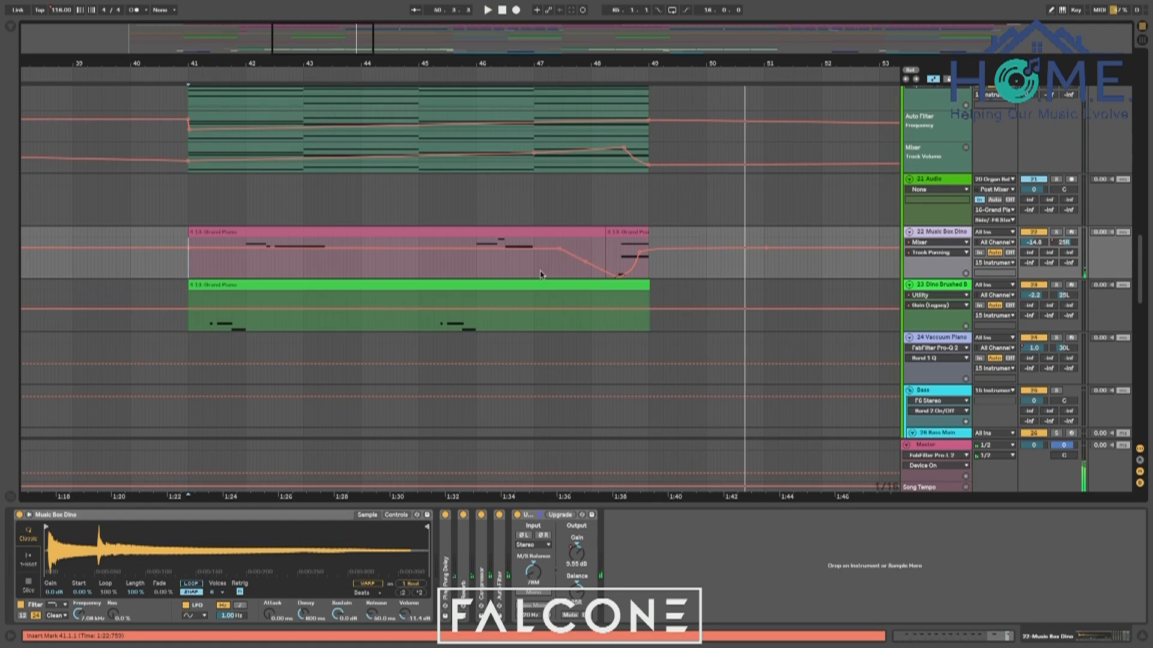
Show Music Box Dino's Utility gain automation around bar 48 and play it from 46.3.3
{"action": "left_click", "coordinate": [580, 556]}
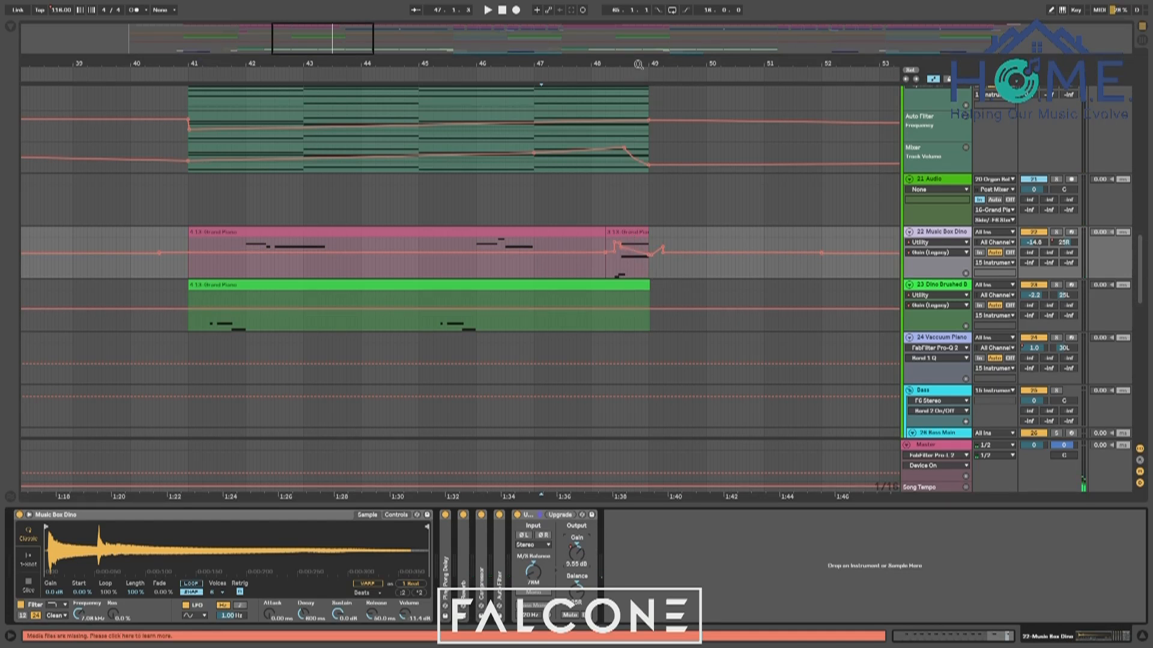
{"action": "left_click_drag", "start_coordinate": [638, 65], "coordinate": [595, 232]}
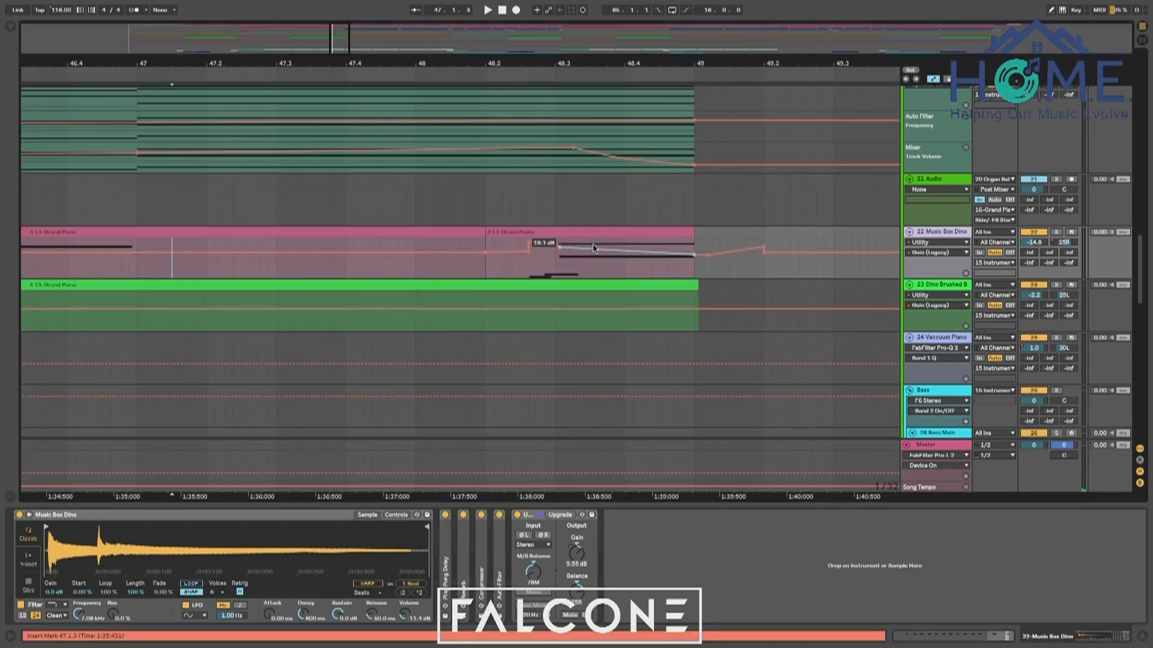
{"action": "left_click", "coordinate": [34, 270]}
{"action": "key", "text": "space"}
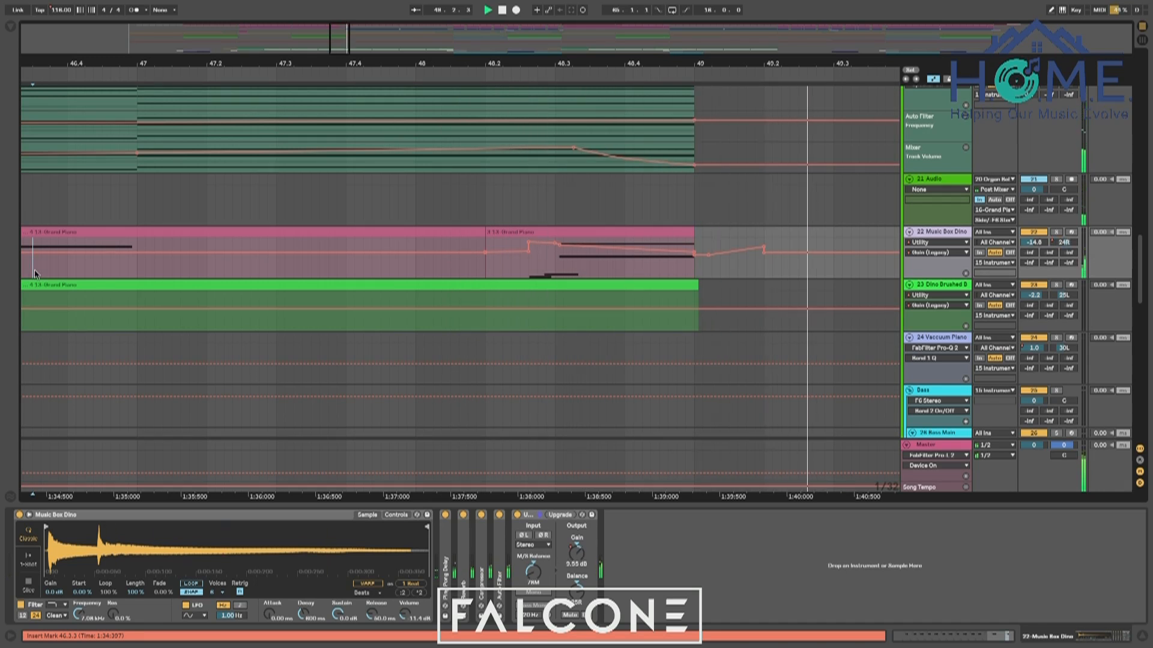
Add a Music Box Dino gain breakpoint at 48.4.1, set the 49.1.1 one to 16.8 dB, and replay from 47.4.3
{"action": "key", "text": "space"}
{"action": "key", "text": "space"}
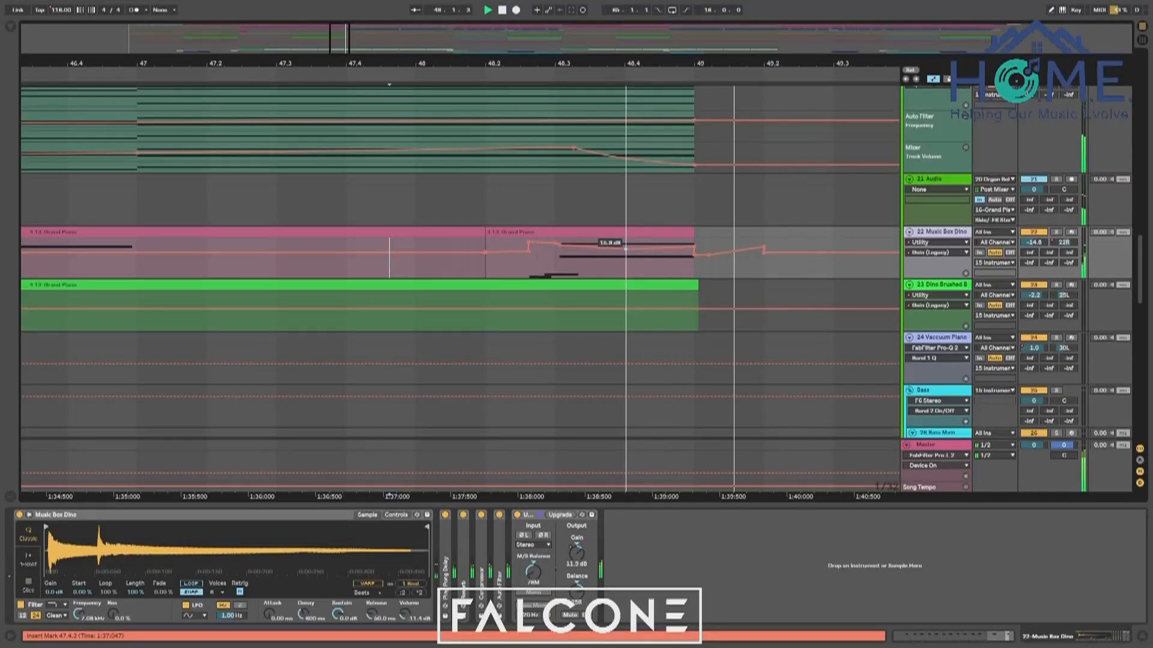
{"action": "key", "text": "space"}
{"action": "key", "text": "space"}
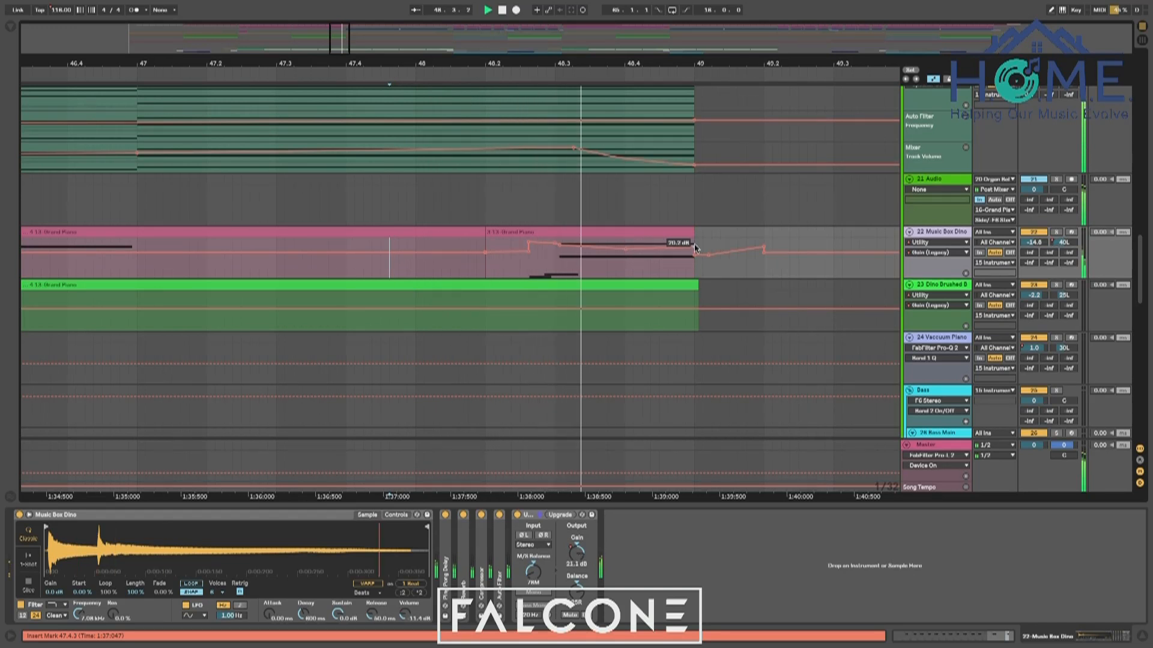
{"action": "key", "text": "super+space"}
{"action": "key", "text": "Escape"}
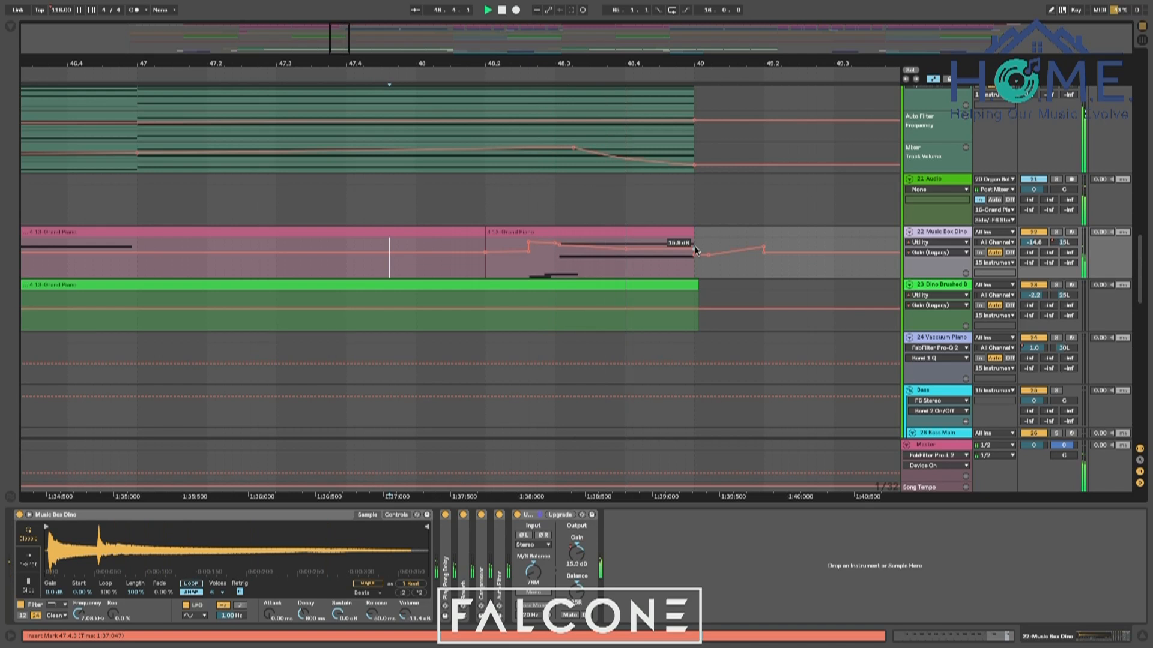
Set Music Box Dino's gain breakpoint at 48.4.1 to 20.2 dB and replay the fill from 47.4.3
{"action": "key", "text": "space"}
{"action": "key", "text": "space"}
{"action": "left_click_drag", "start_coordinate": [628, 253], "coordinate": [626, 249]}
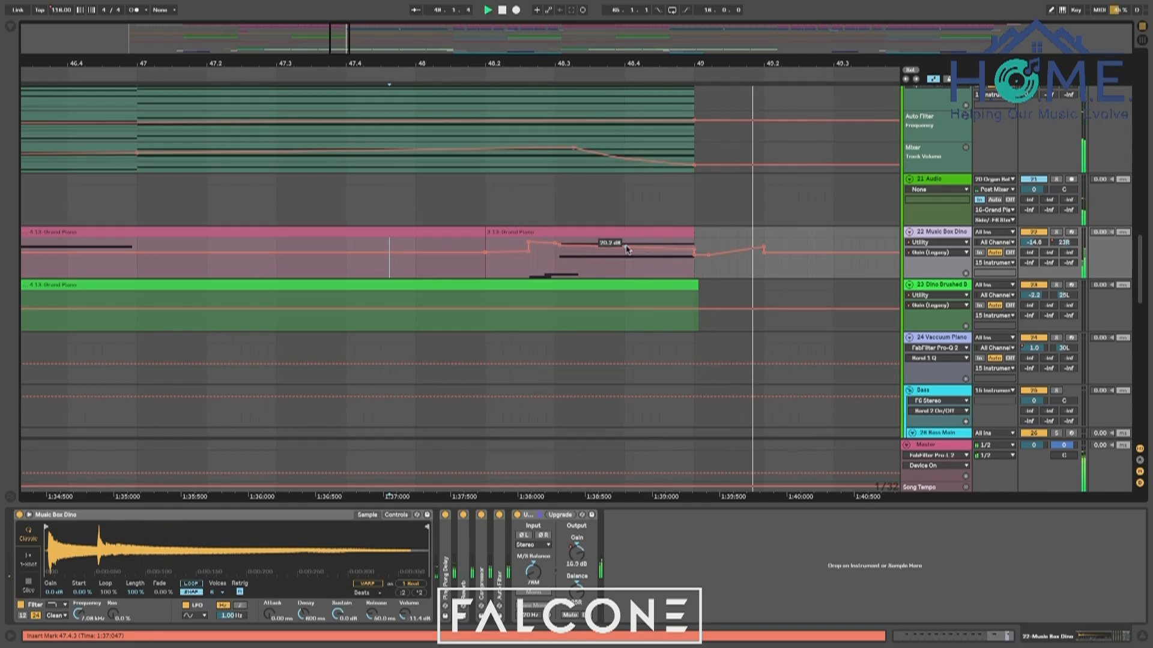
{"action": "key", "text": "space"}
{"action": "key", "text": "space"}
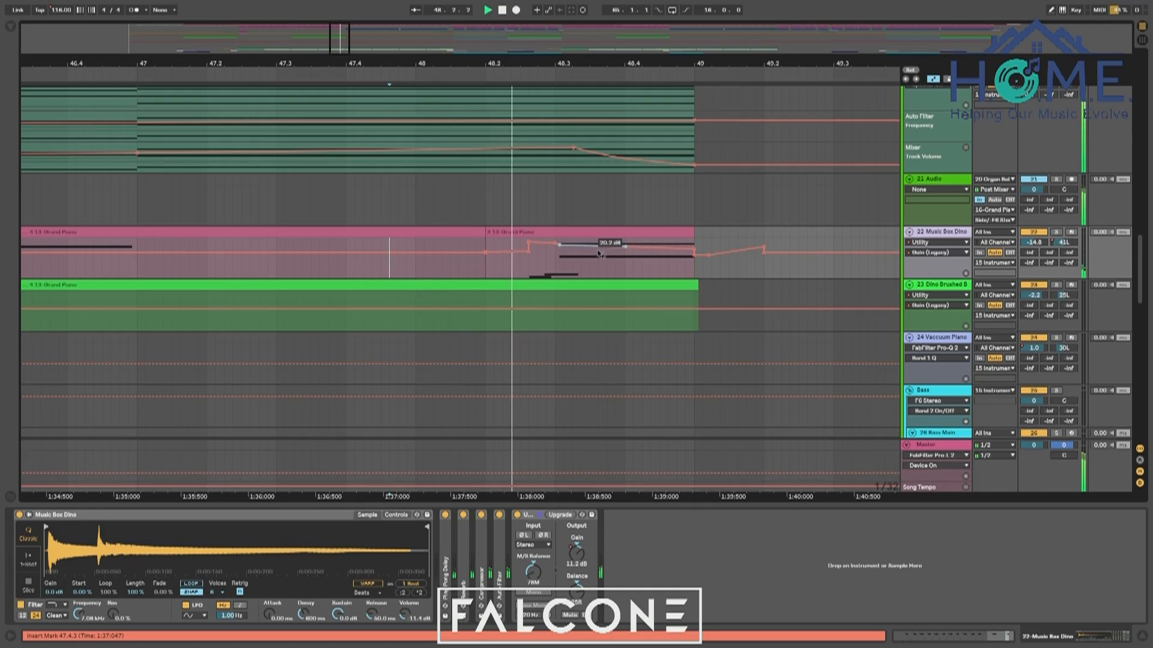
{"action": "key", "text": "space"}
{"action": "key", "text": "space"}
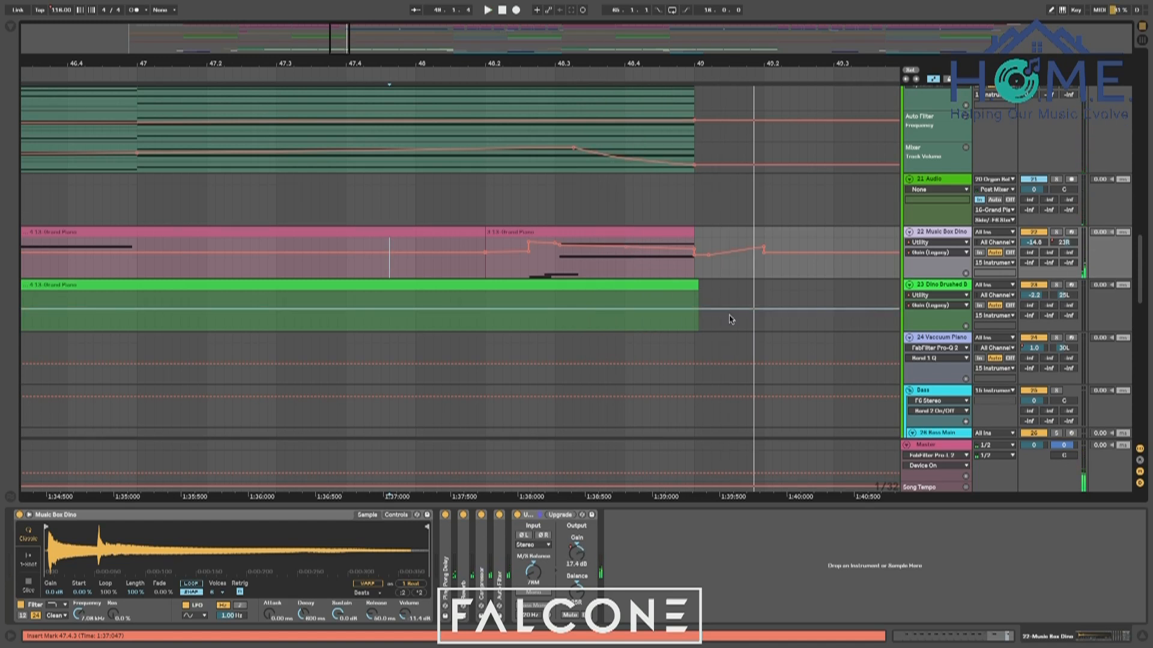
Show Music Box Dino's panning automation and move its return breakpoint closer to 49.1.1 and further left during playback
{"action": "left_click", "coordinate": [1061, 243]}
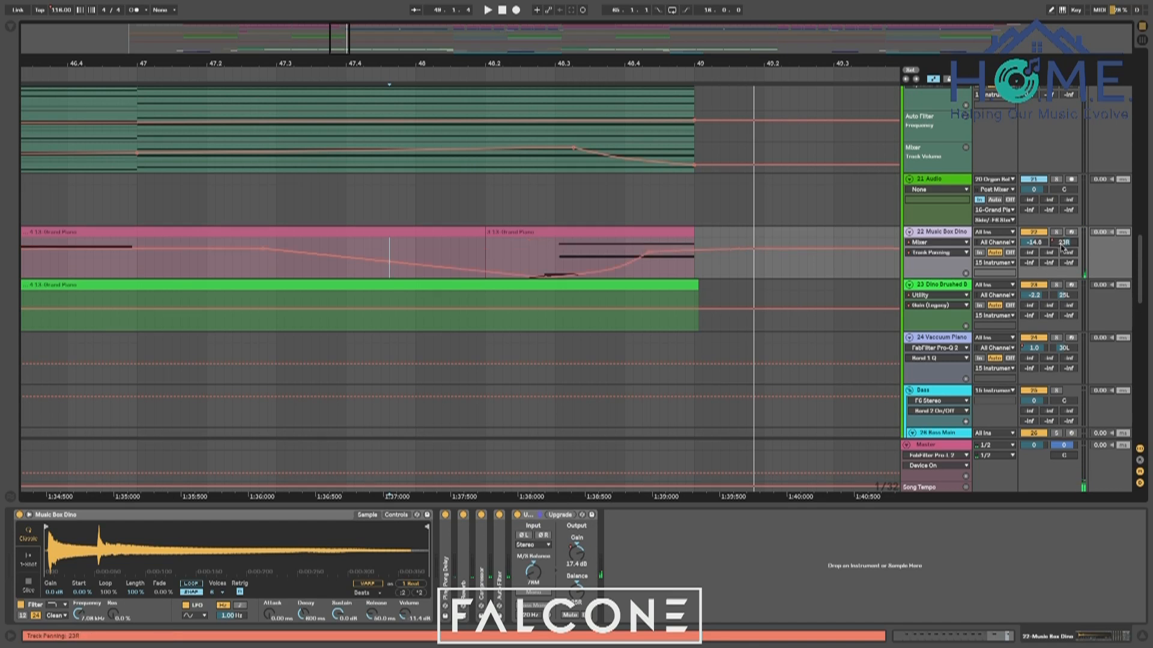
{"action": "key", "text": "space"}
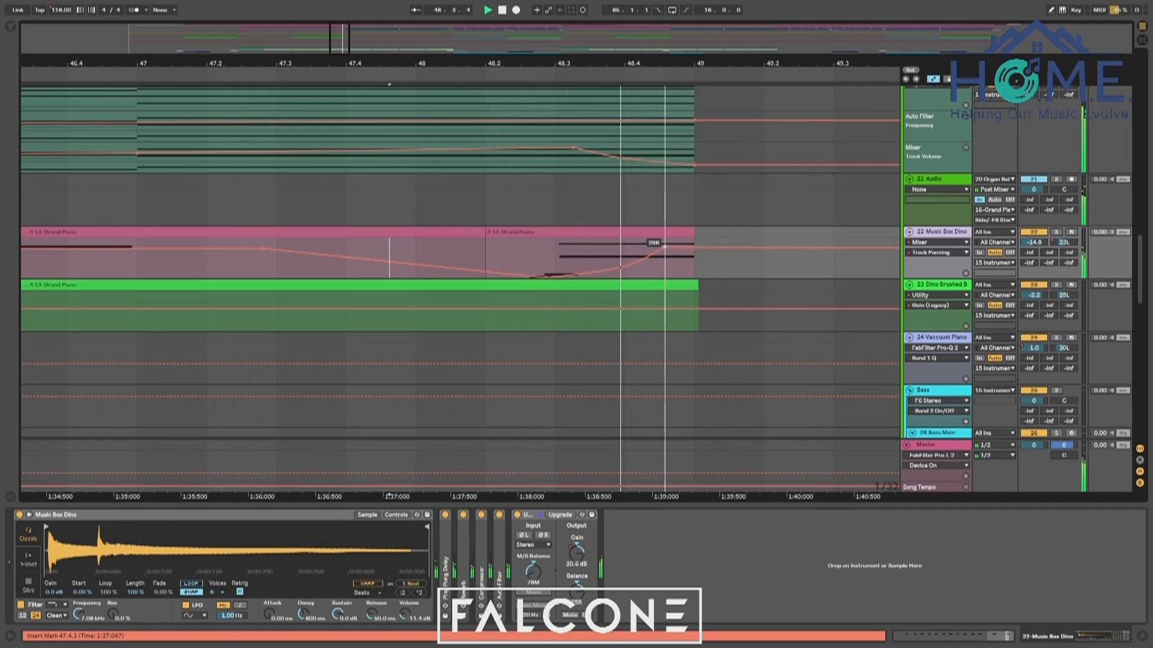
{"action": "left_click_drag", "start_coordinate": [665, 247], "coordinate": [686, 257]}
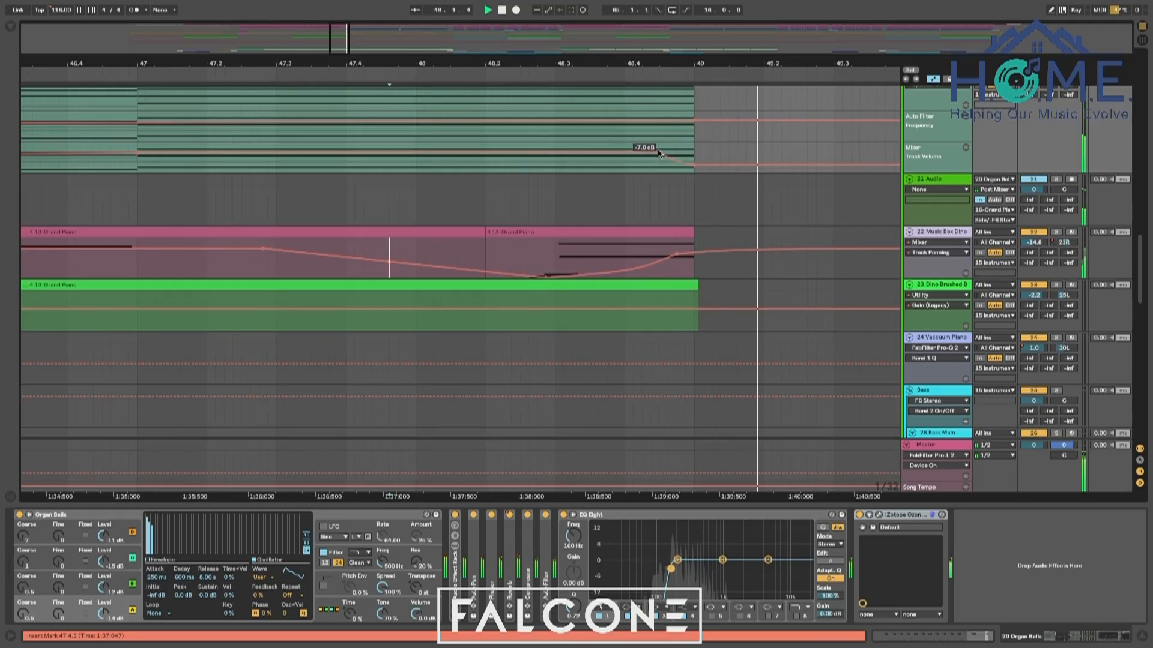
Replay from 47.3.4 and step back and forth through the edits to Organ Bells' track volume breakpoint before 49.1.1
{"action": "left_click", "coordinate": [329, 171]}
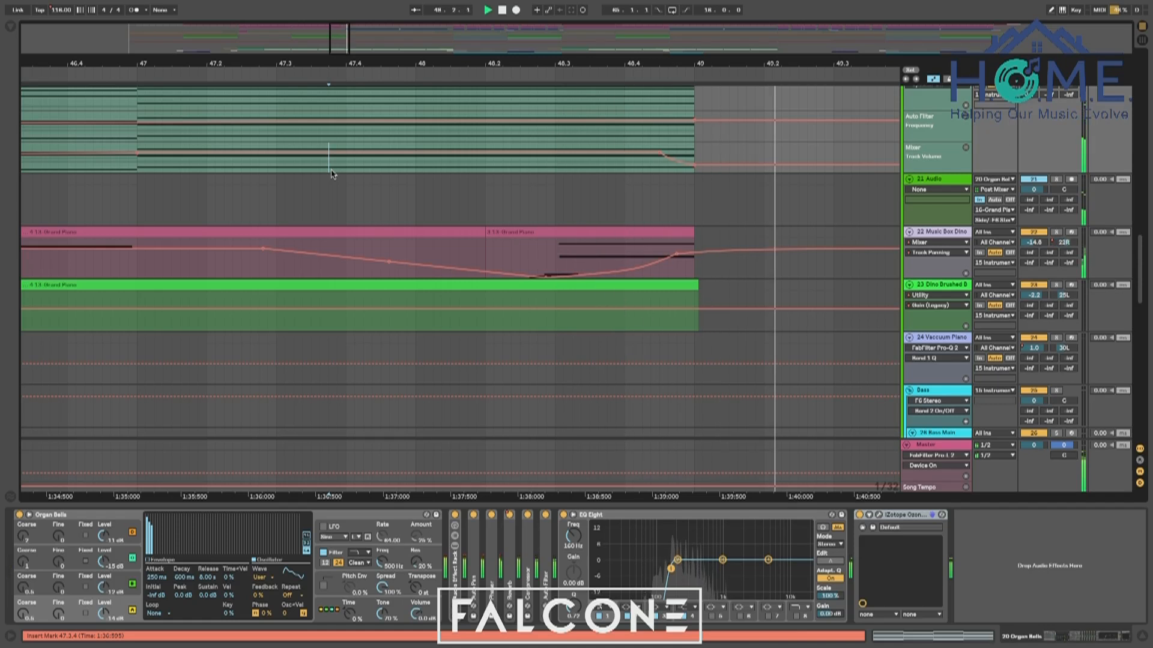
{"action": "key", "text": "ctrl+z"}
{"action": "key", "text": "space"}
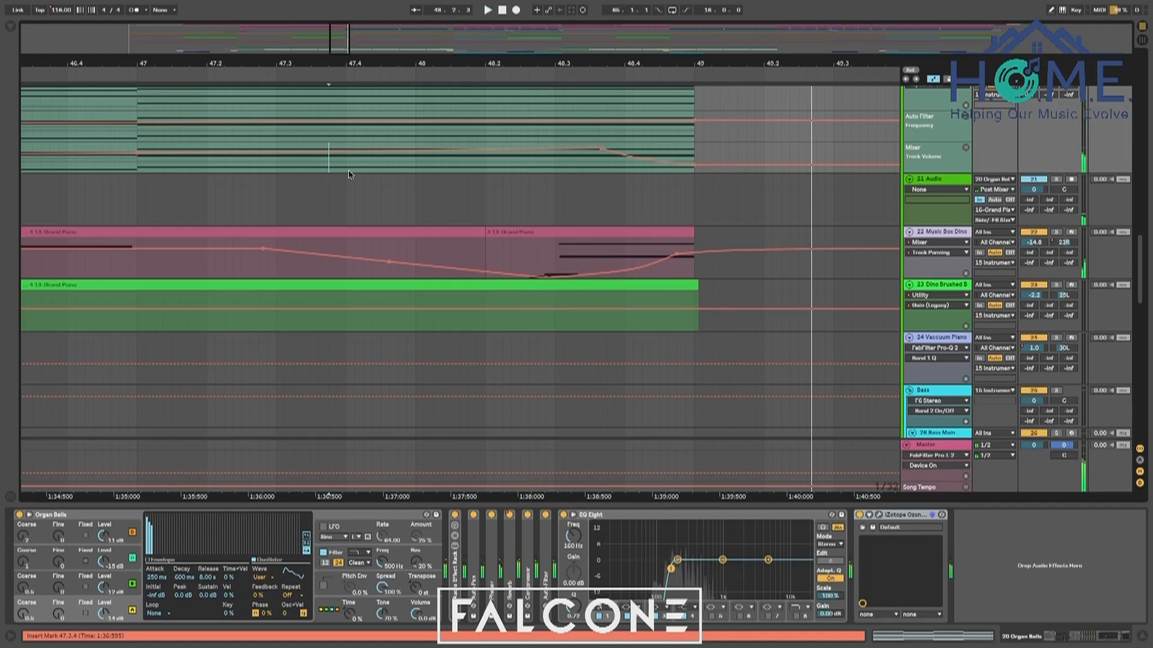
{"action": "mouse_move", "coordinate": [178, 3]}
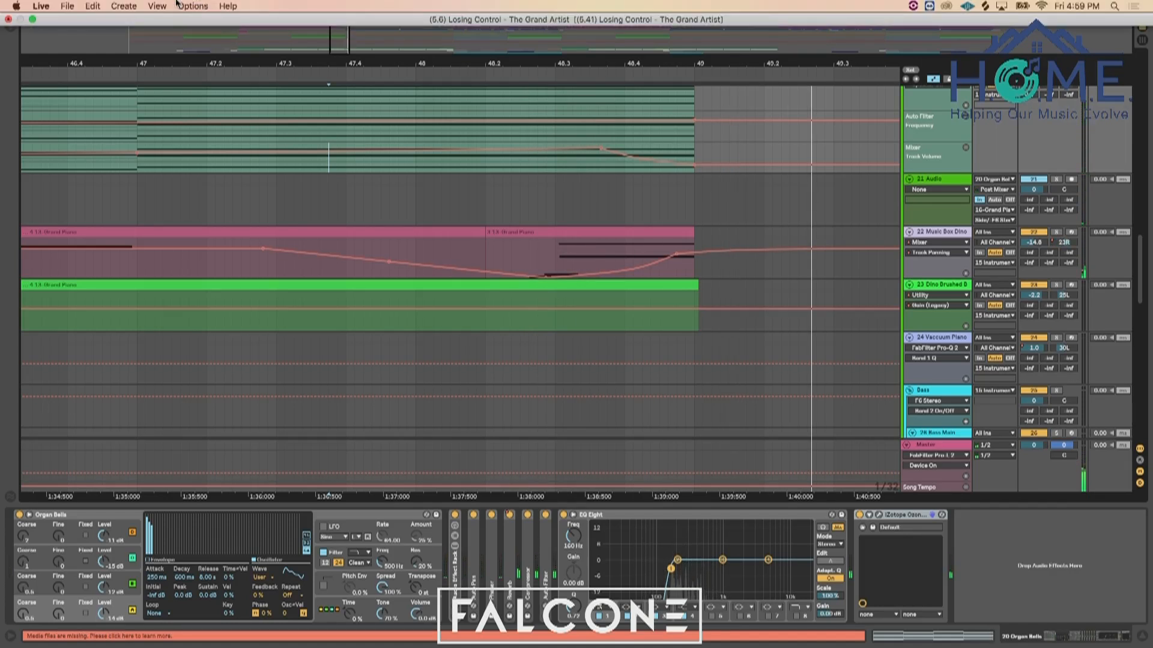
{"action": "left_click", "coordinate": [89, 6]}
{"action": "left_click", "coordinate": [101, 29]}
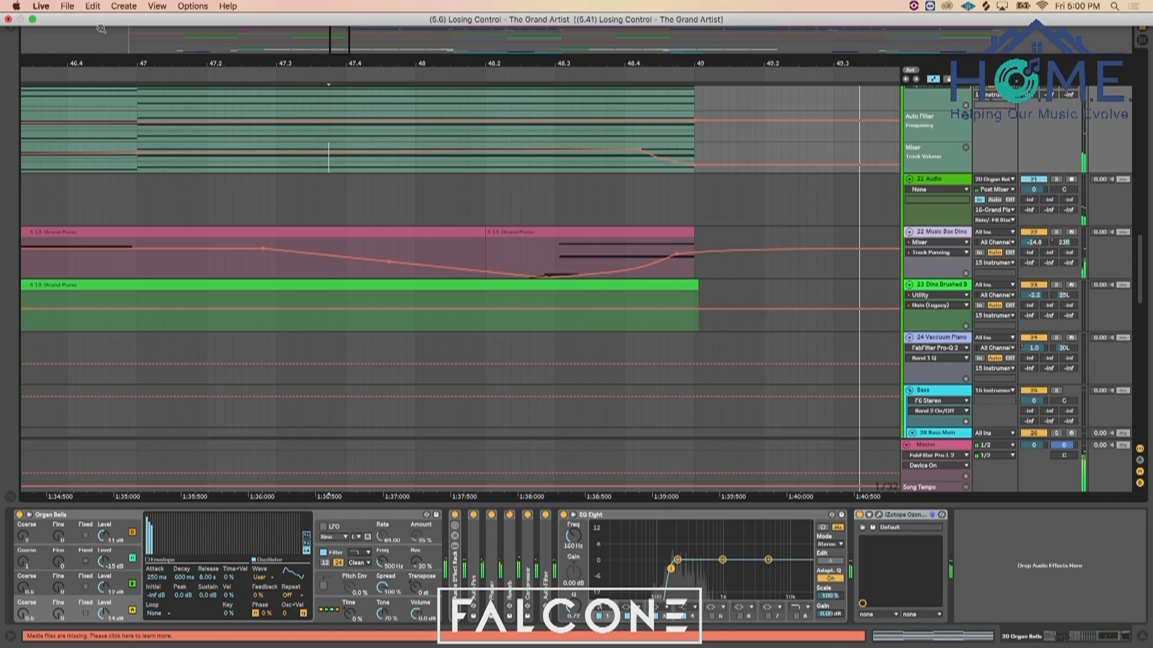
Hide the device view, widen the arrangement view around bars 46 to 57, and place the playback start at 47.3.2
{"action": "left_click", "coordinate": [1144, 637]}
{"action": "left_click_drag", "start_coordinate": [692, 65], "coordinate": [692, 31]}
{"action": "scroll", "coordinate": [653, 223], "scroll_direction": "right", "scroll_amount": 5}
{"action": "scroll", "coordinate": [653, 224], "scroll_direction": "up", "scroll_amount": 1}
{"action": "scroll", "coordinate": [653, 223], "scroll_direction": "right", "scroll_amount": 2}
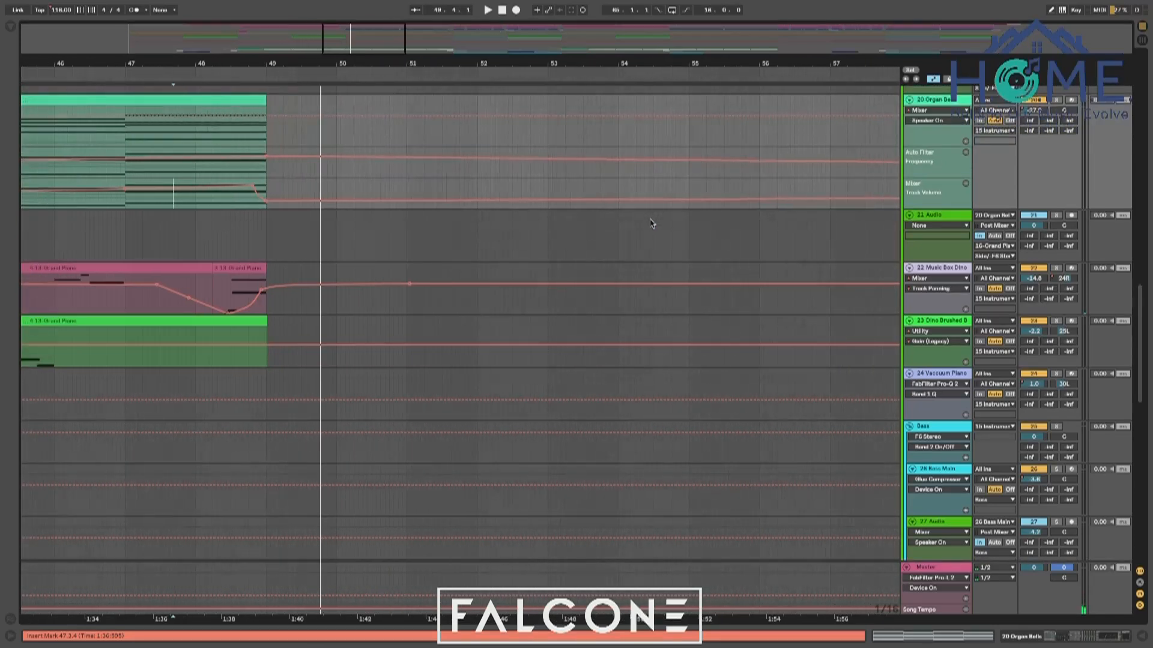
{"action": "left_click", "coordinate": [165, 259]}
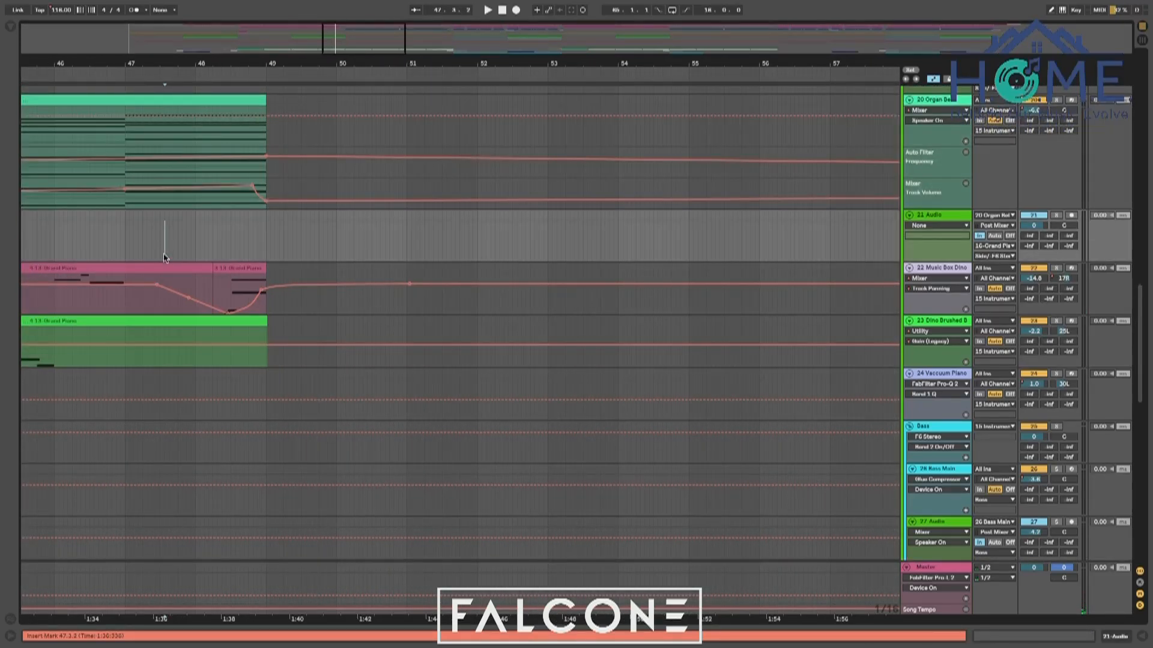
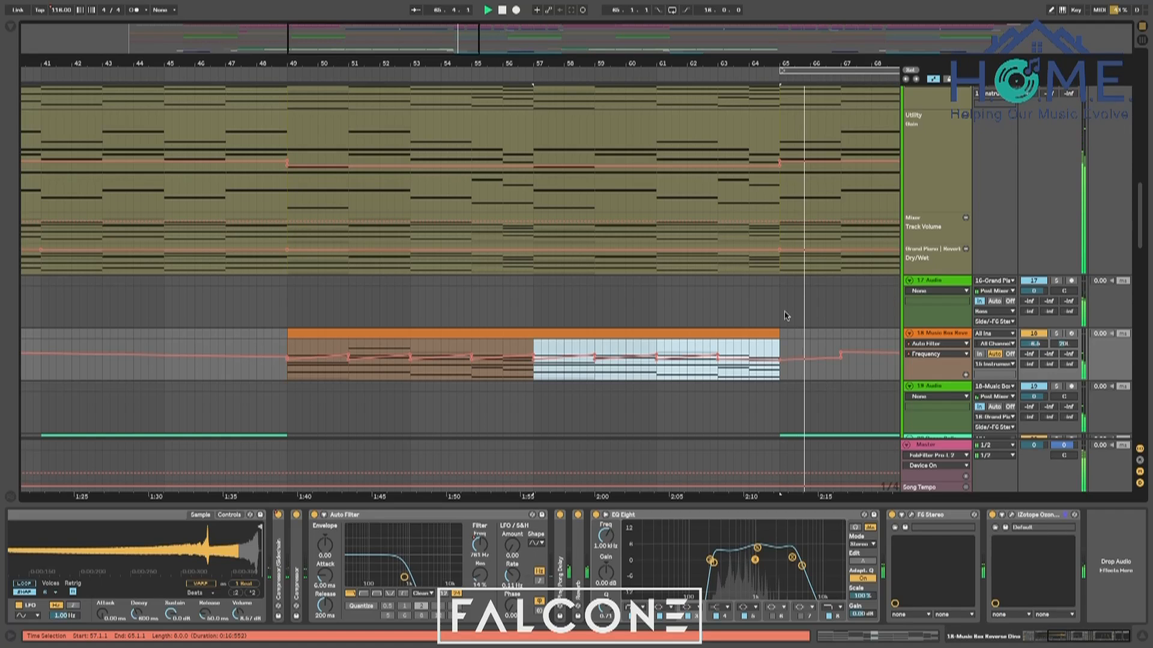
Listen to the Music Box Reverse section from 57.1.1, and to the lead-in from 45.1.1 across bar 49
{"action": "left_click", "coordinate": [531, 305]}
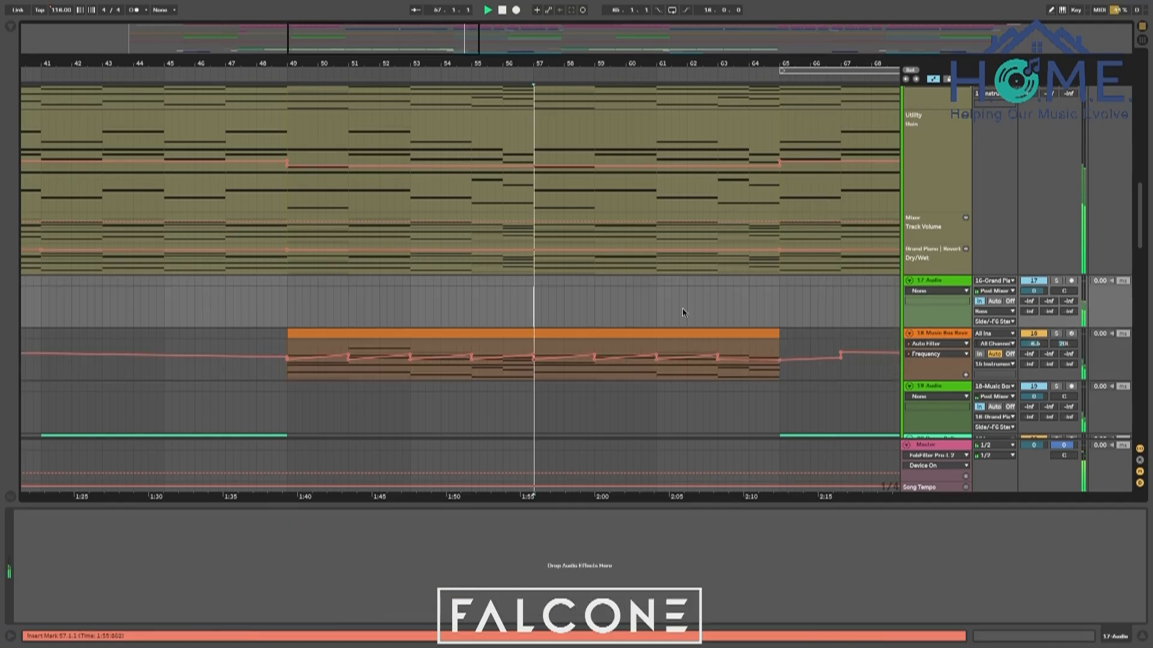
{"action": "scroll", "coordinate": [833, 334], "scroll_direction": "down", "scroll_amount": 1}
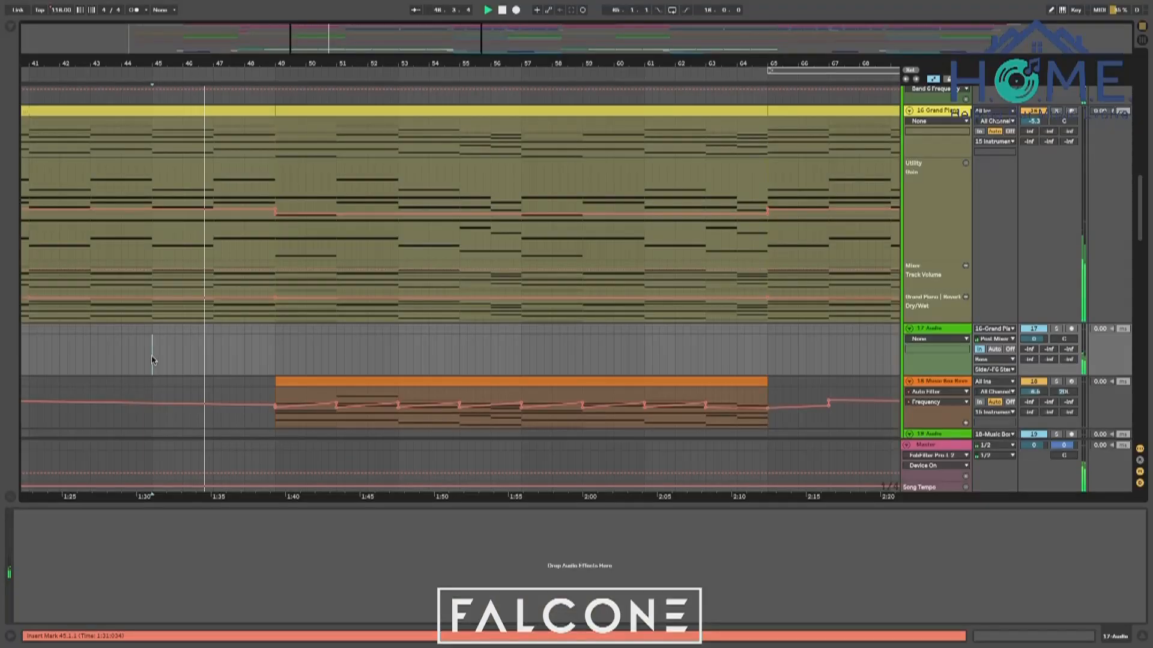
{"action": "key", "text": "super+Tab"}
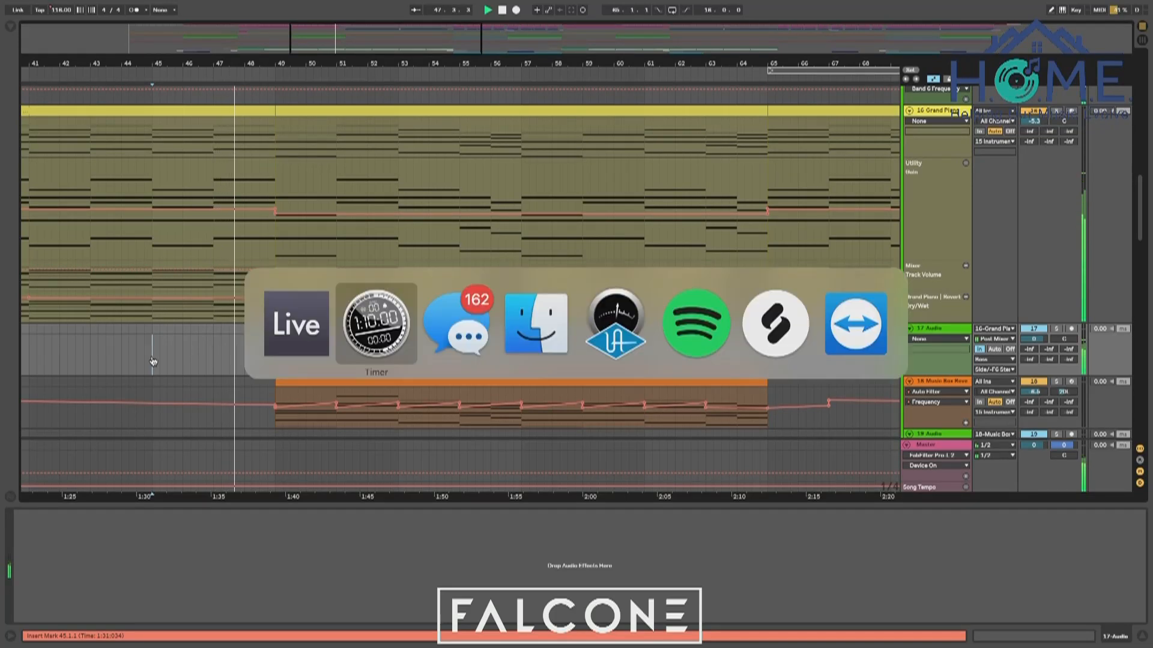
{"action": "key", "text": "super+Tab"}
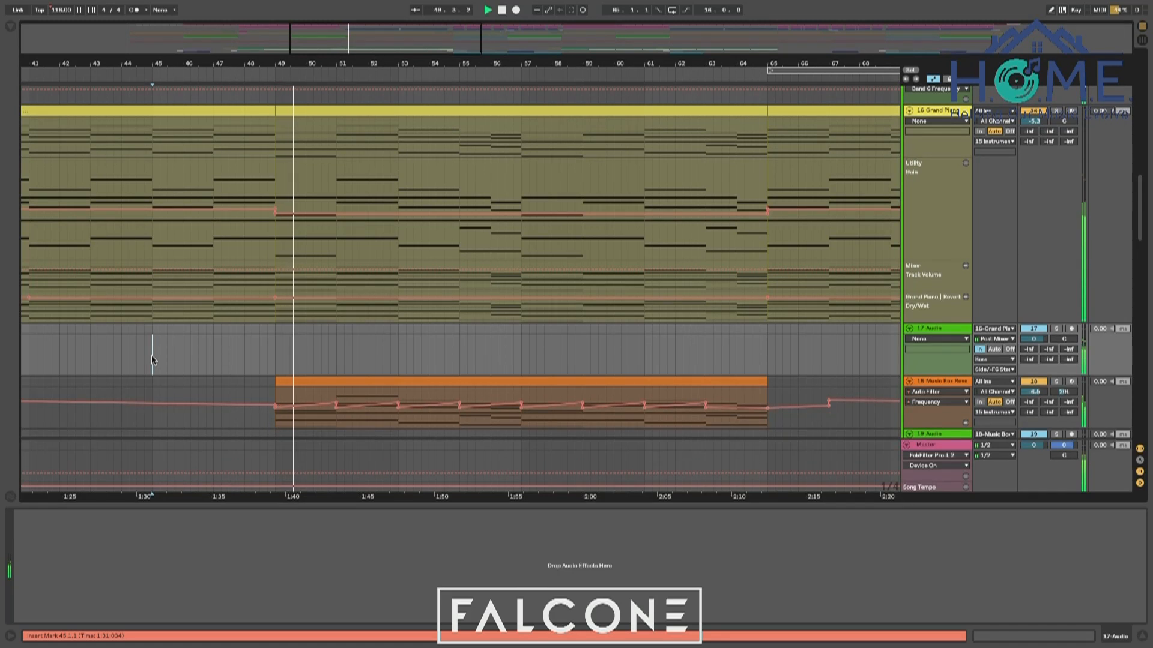
Examine the Music Box Reverse filter automation, Organ Bells, Grand Piano and vocal tracks around the bar 65 transition during playback
{"action": "mouse_move", "coordinate": [283, 407]}
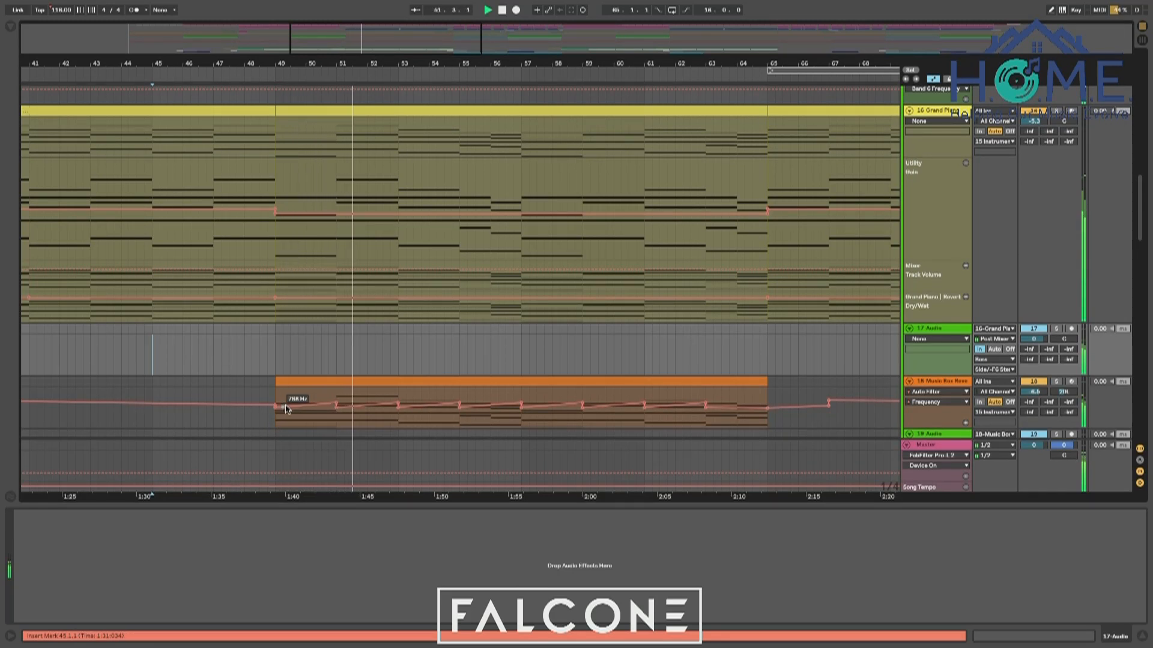
{"action": "scroll", "coordinate": [286, 410], "scroll_direction": "down", "scroll_amount": 3}
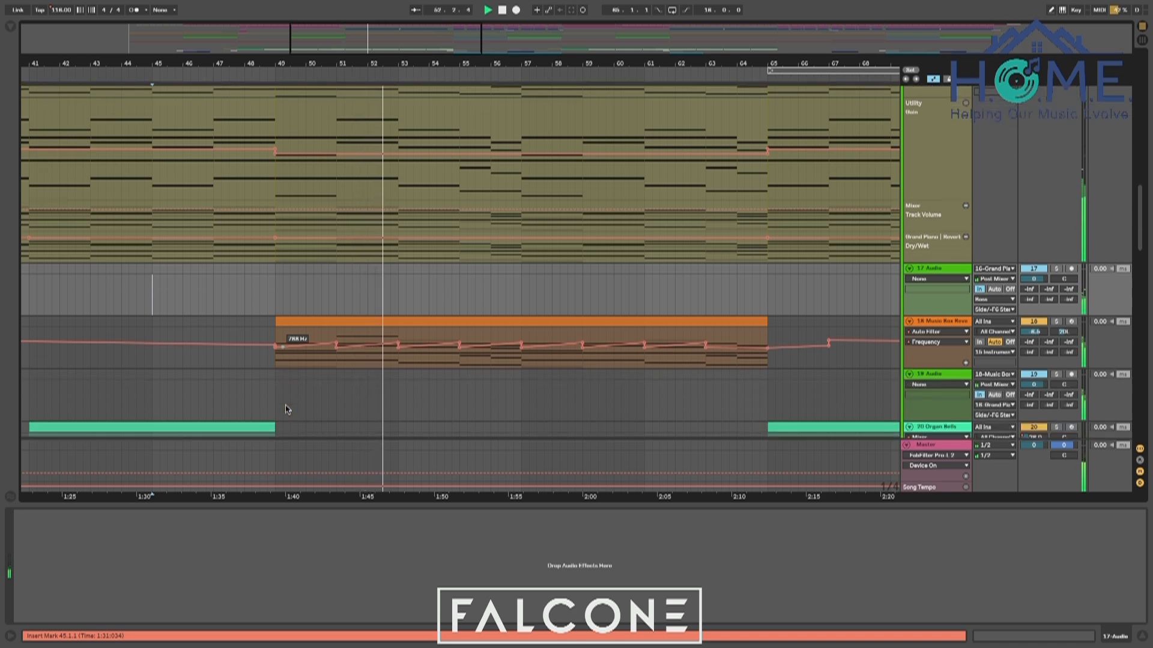
{"action": "scroll", "coordinate": [286, 410], "scroll_direction": "right", "scroll_amount": 2}
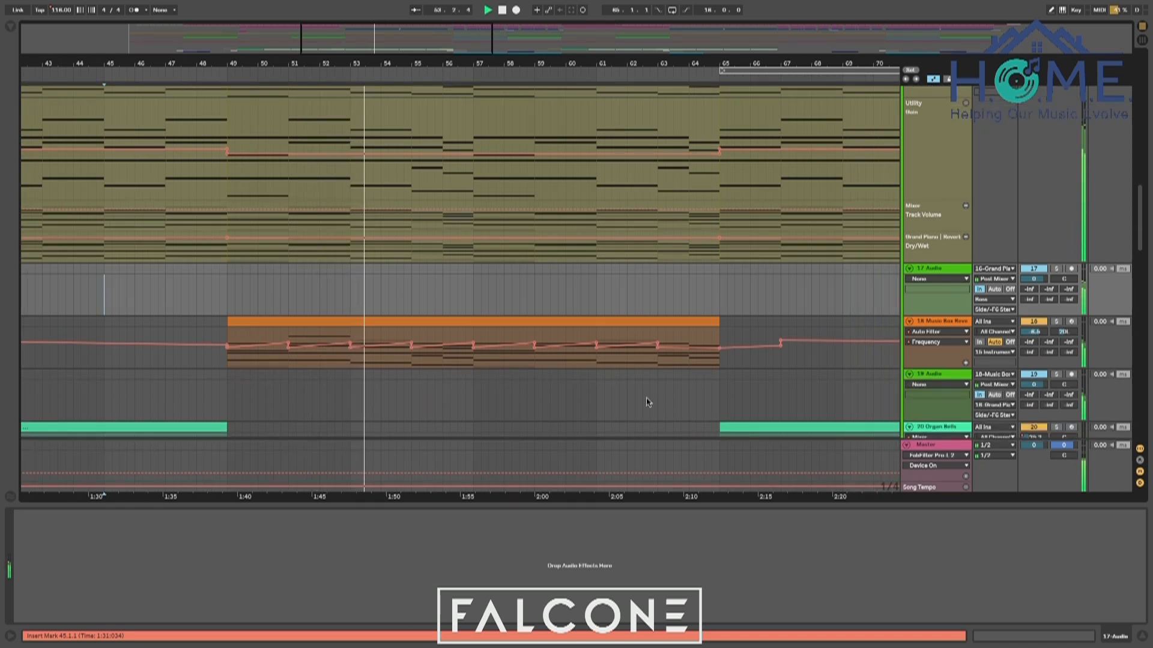
{"action": "scroll", "coordinate": [595, 309], "scroll_direction": "right", "scroll_amount": 5}
{"action": "scroll", "coordinate": [595, 309], "scroll_direction": "down", "scroll_amount": 1}
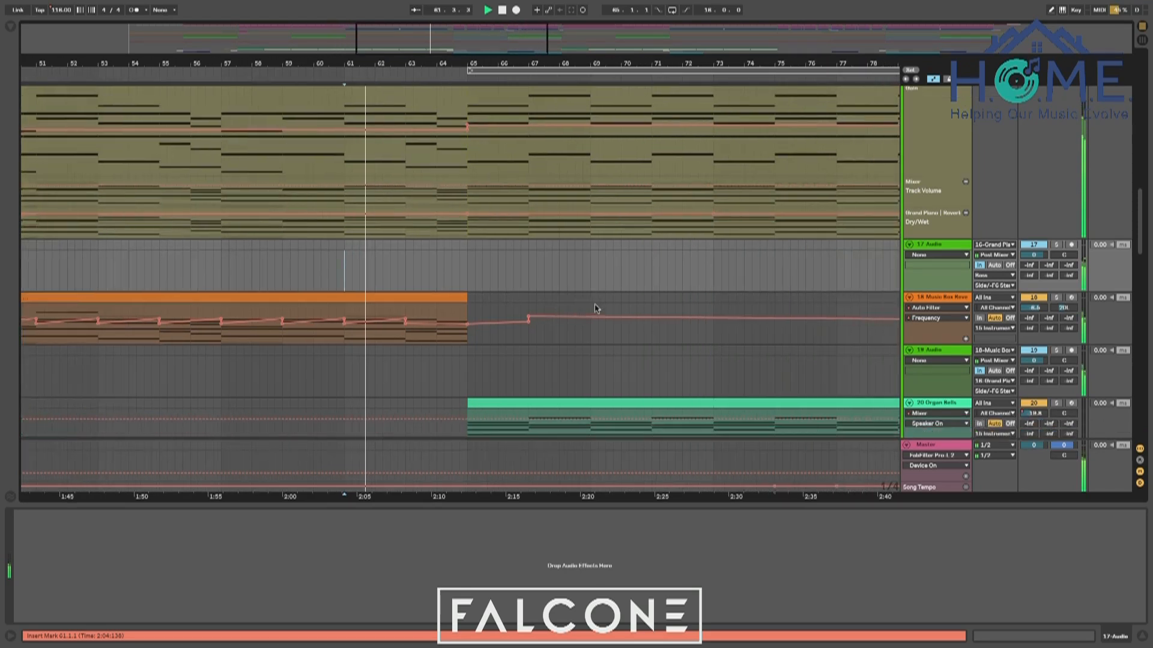
{"action": "scroll", "coordinate": [595, 309], "scroll_direction": "up", "scroll_amount": 5}
{"action": "scroll", "coordinate": [595, 309], "scroll_direction": "down", "scroll_amount": 15}
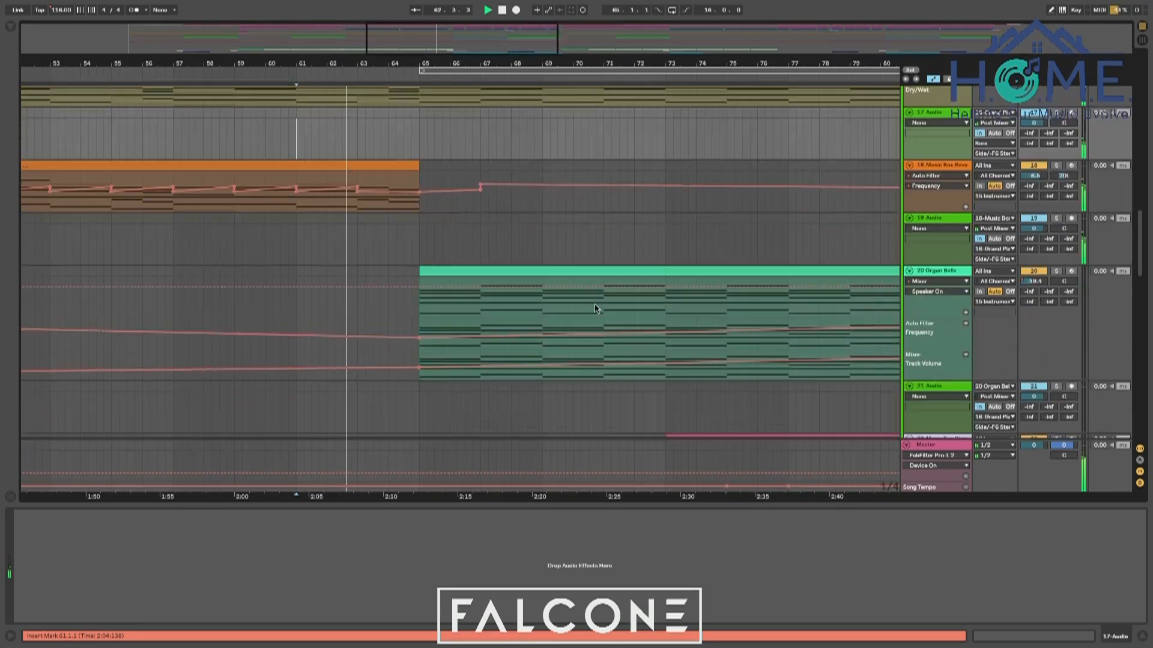
{"action": "scroll", "coordinate": [595, 309], "scroll_direction": "down", "scroll_amount": 5}
{"action": "scroll", "coordinate": [595, 309], "scroll_direction": "up", "scroll_amount": 10}
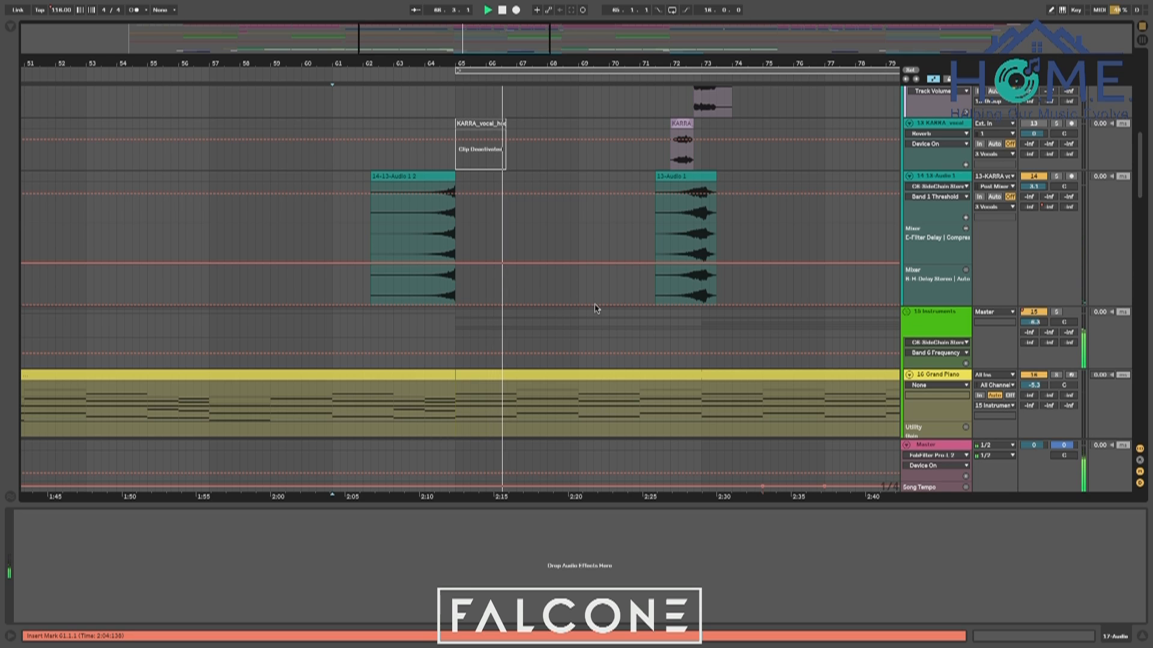
{"action": "scroll", "coordinate": [595, 308], "scroll_direction": "down", "scroll_amount": 3}
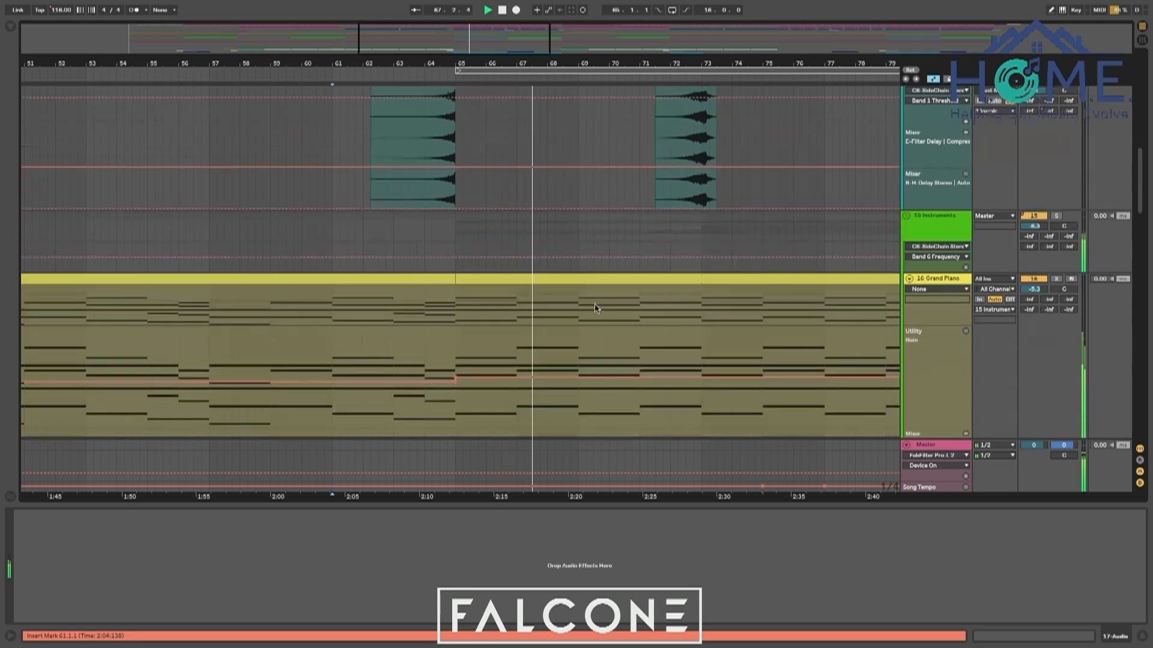
{"action": "scroll", "coordinate": [595, 309], "scroll_direction": "up", "scroll_amount": 10}
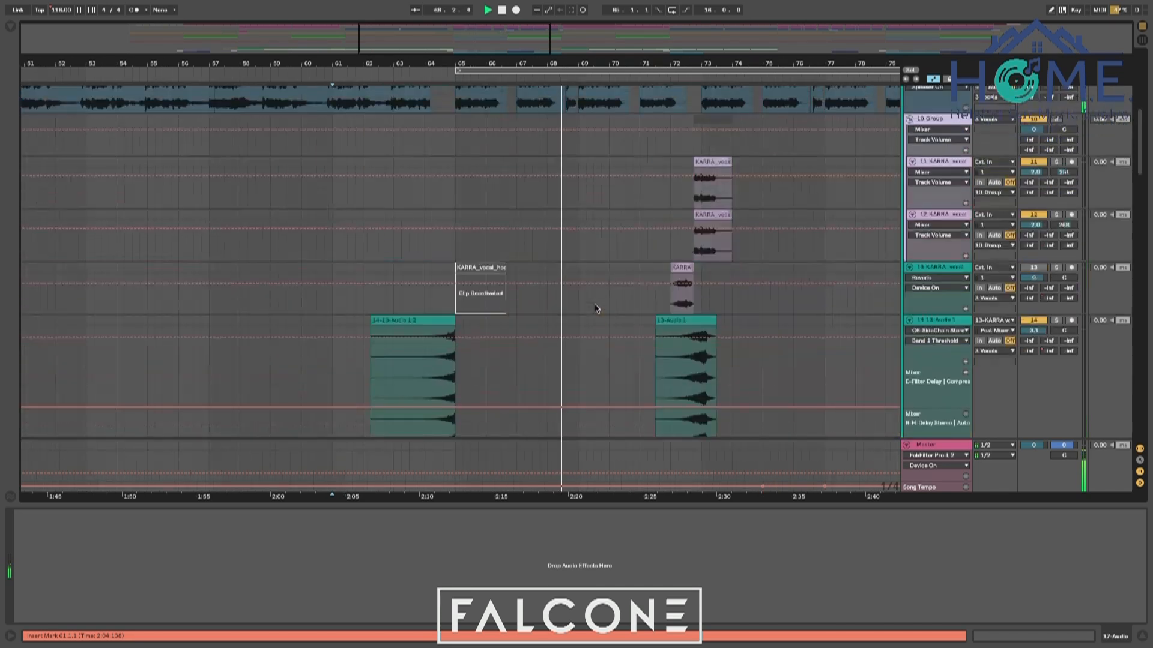
Examine the vocal, instrument, bass and ambience tracks between bars 65 and 81 during playback
{"action": "scroll", "coordinate": [595, 309], "scroll_direction": "down", "scroll_amount": 8}
{"action": "scroll", "coordinate": [594, 309], "scroll_direction": "up", "scroll_amount": 4}
{"action": "scroll", "coordinate": [594, 309], "scroll_direction": "down", "scroll_amount": 3}
{"action": "scroll", "coordinate": [595, 308], "scroll_direction": "down", "scroll_amount": 10}
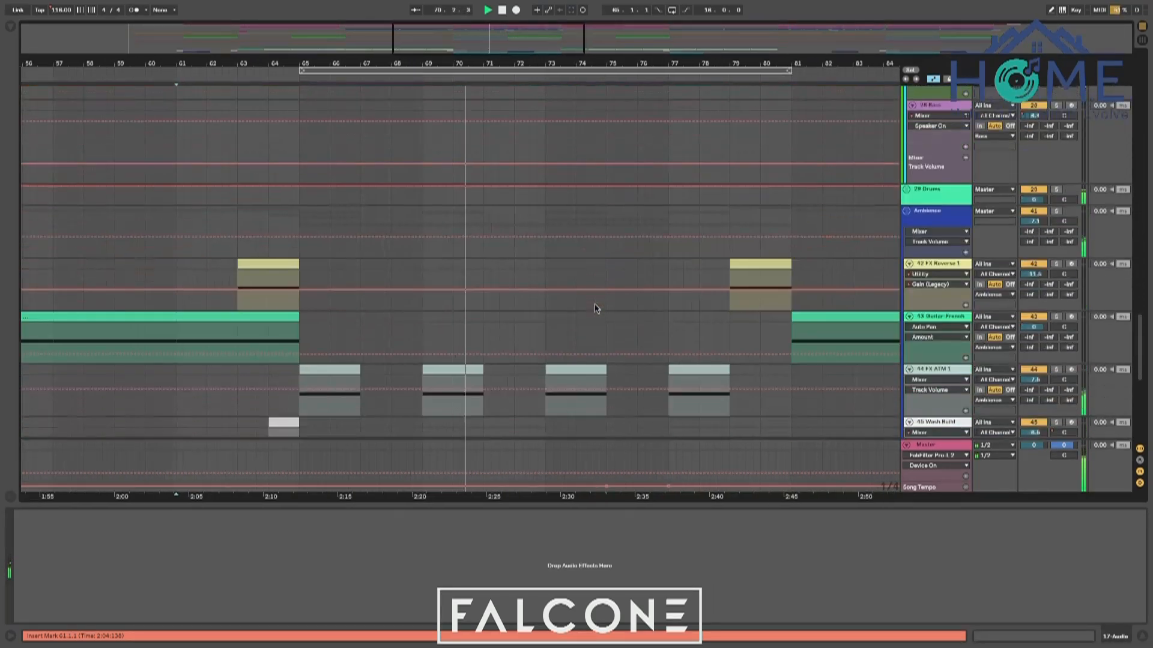
{"action": "scroll", "coordinate": [595, 308], "scroll_direction": "up", "scroll_amount": 15}
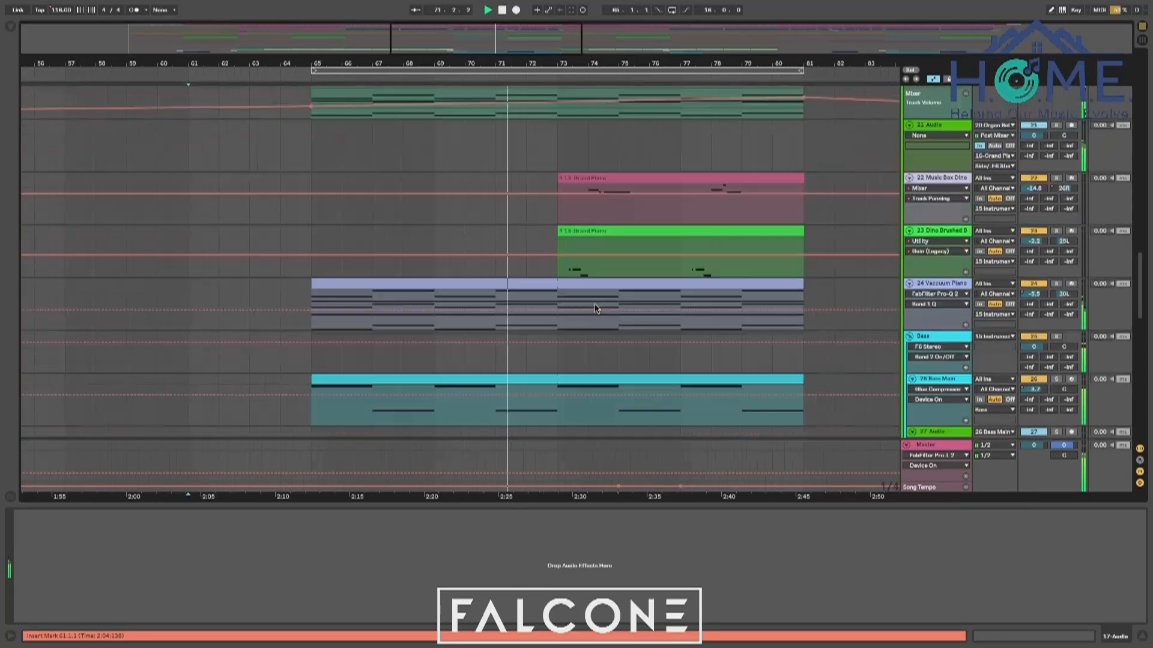
{"action": "scroll", "coordinate": [594, 308], "scroll_direction": "up", "scroll_amount": 5}
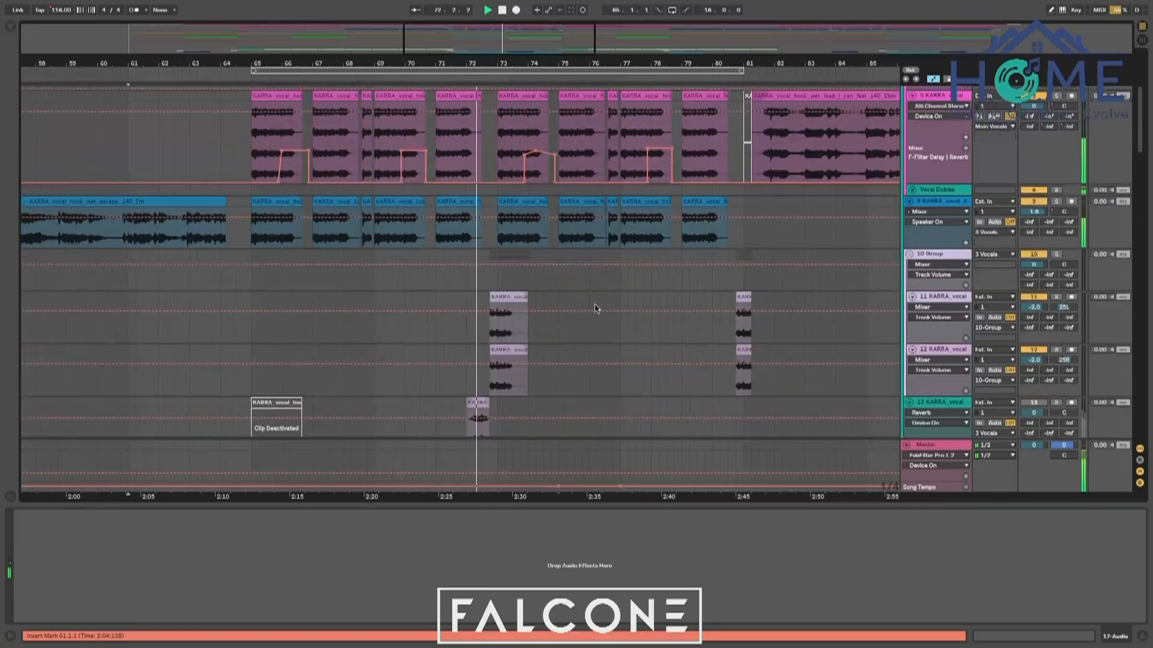
{"action": "scroll", "coordinate": [594, 309], "scroll_direction": "down", "scroll_amount": 9}
{"action": "scroll", "coordinate": [596, 308], "scroll_direction": "down", "scroll_amount": 12}
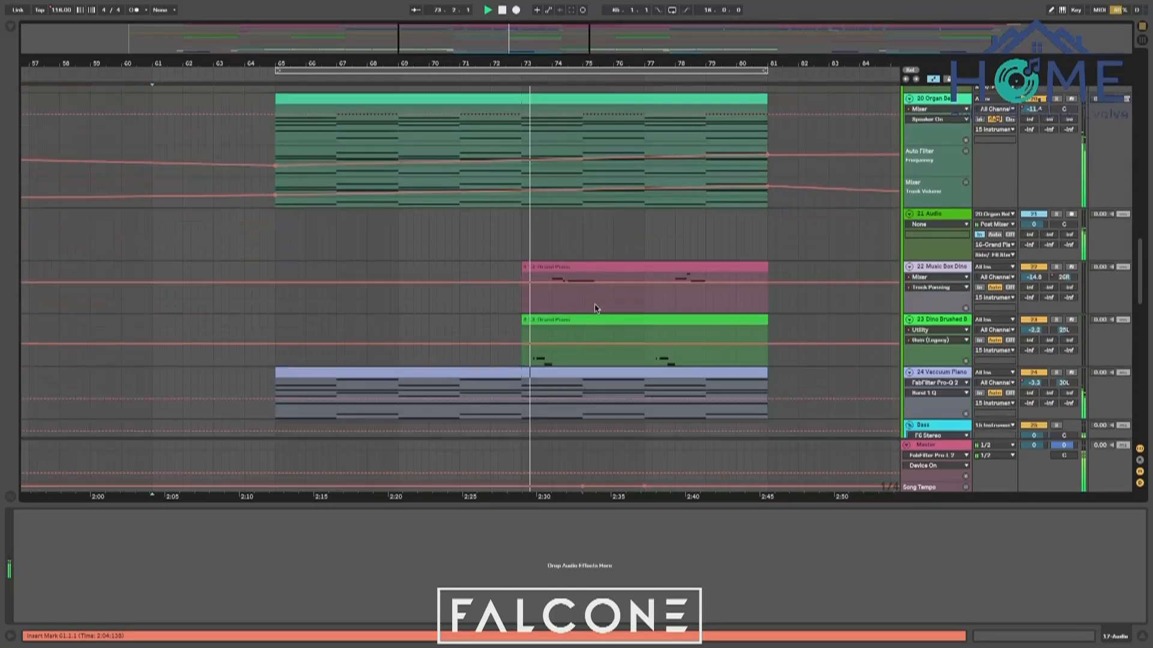
{"action": "scroll", "coordinate": [595, 308], "scroll_direction": "up", "scroll_amount": 12}
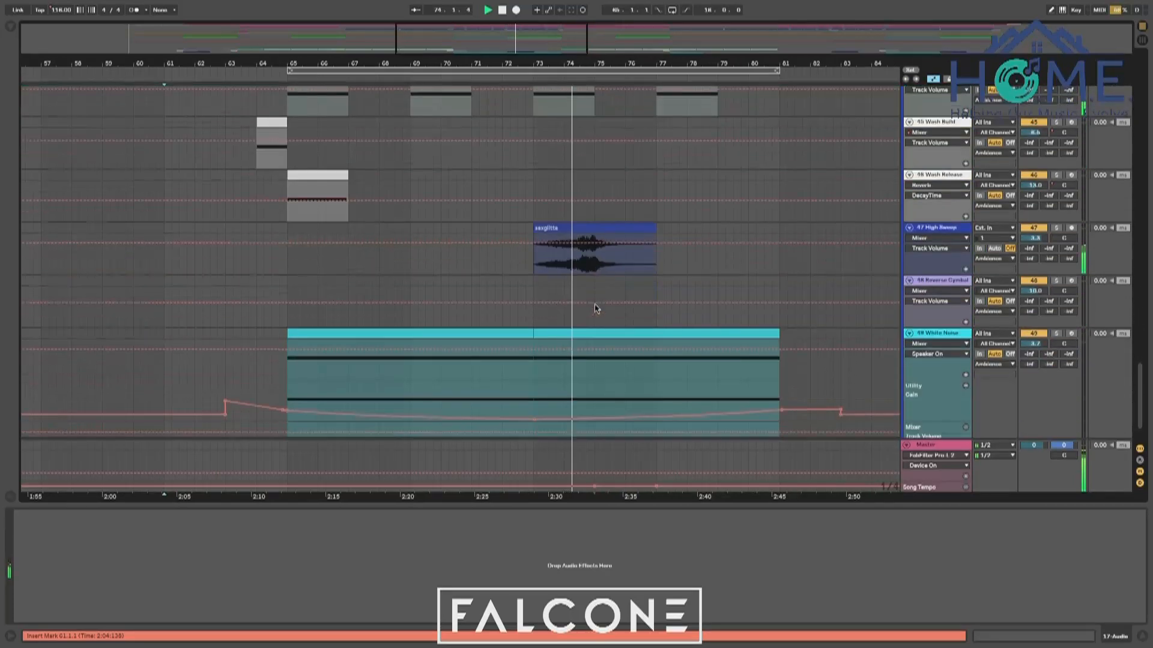
{"action": "scroll", "coordinate": [595, 309], "scroll_direction": "down", "scroll_amount": 9}
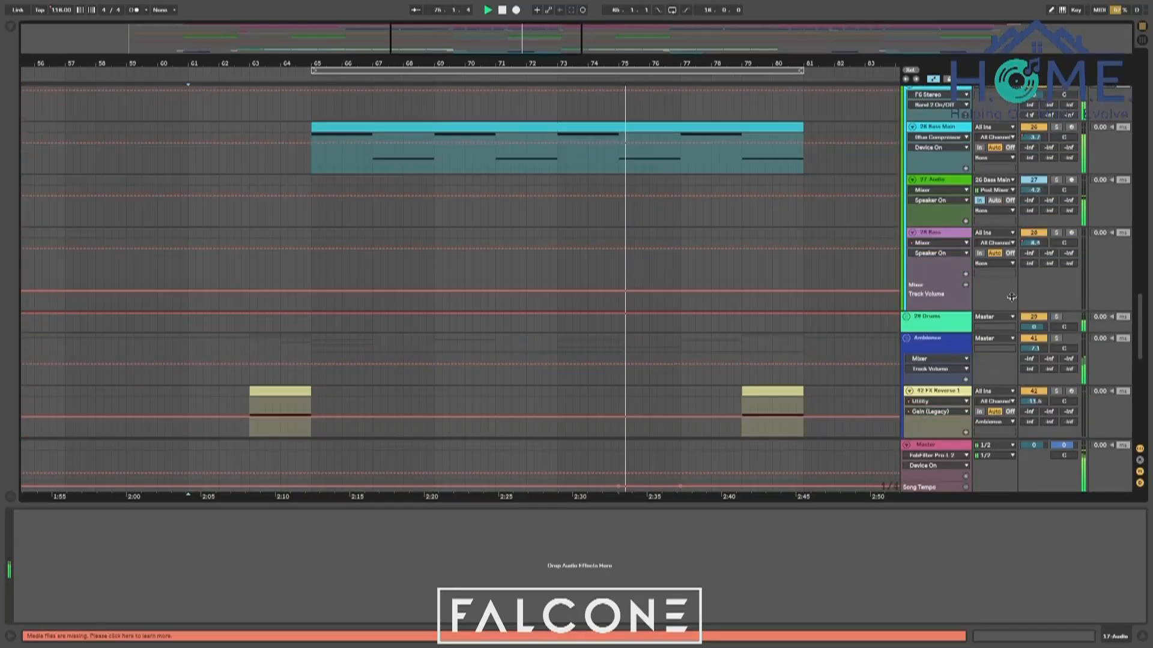
Expand the 29 Drums group, pan Hat to the left and Shaker 2 to 17R, and replay from 65.2.1
{"action": "left_click", "coordinate": [906, 316]}
{"action": "scroll", "coordinate": [906, 322], "scroll_direction": "down", "scroll_amount": 6}
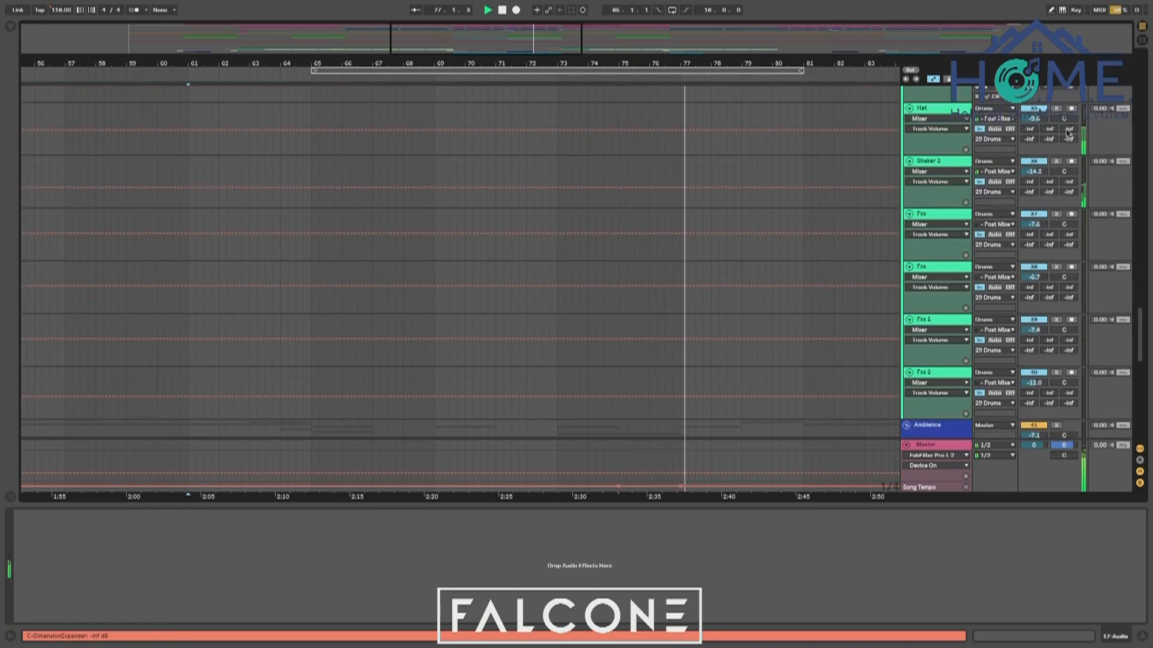
{"action": "left_click_drag", "start_coordinate": [1065, 122], "coordinate": [1065, 132]}
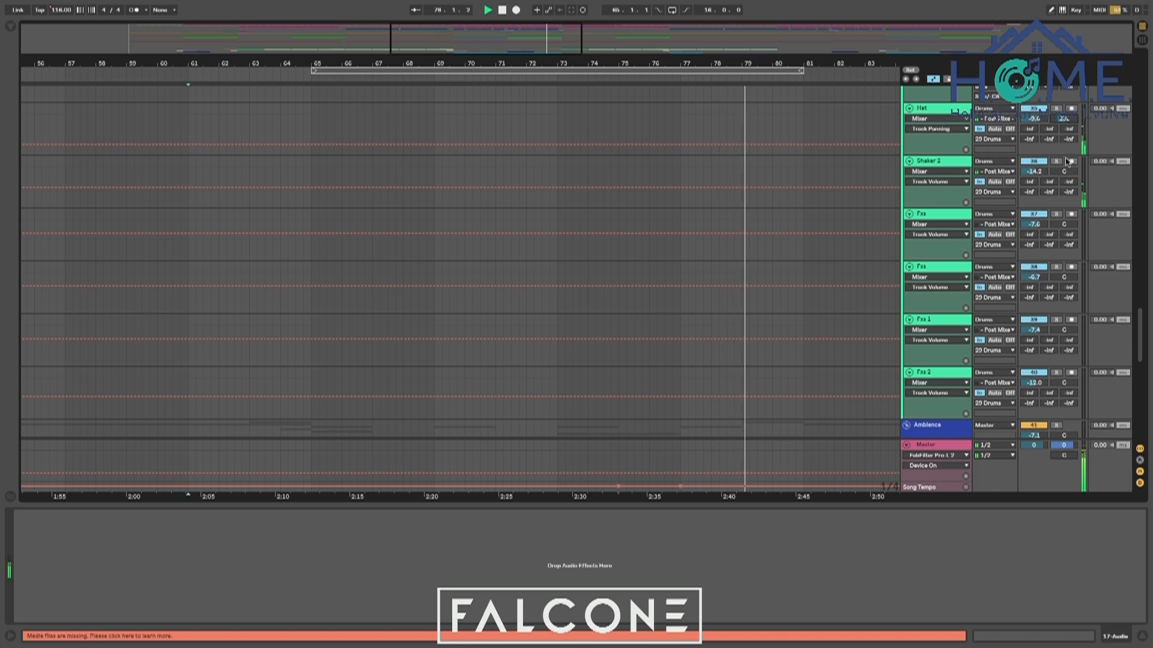
{"action": "left_click_drag", "start_coordinate": [1064, 171], "coordinate": [1064, 162]}
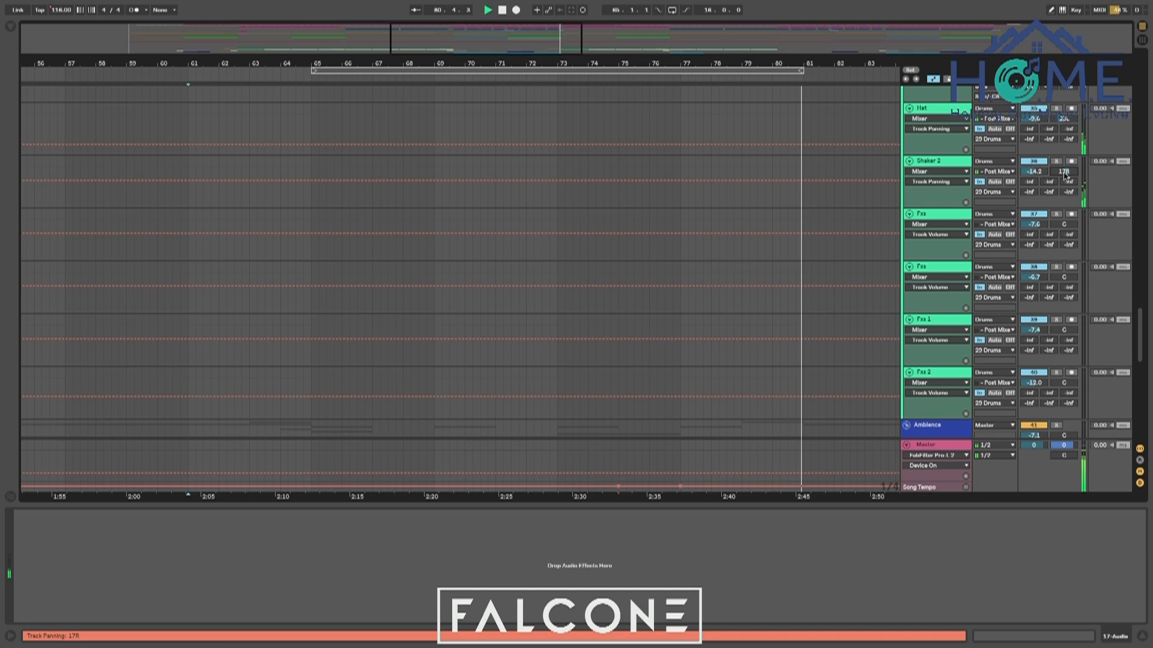
{"action": "left_click", "coordinate": [363, 118]}
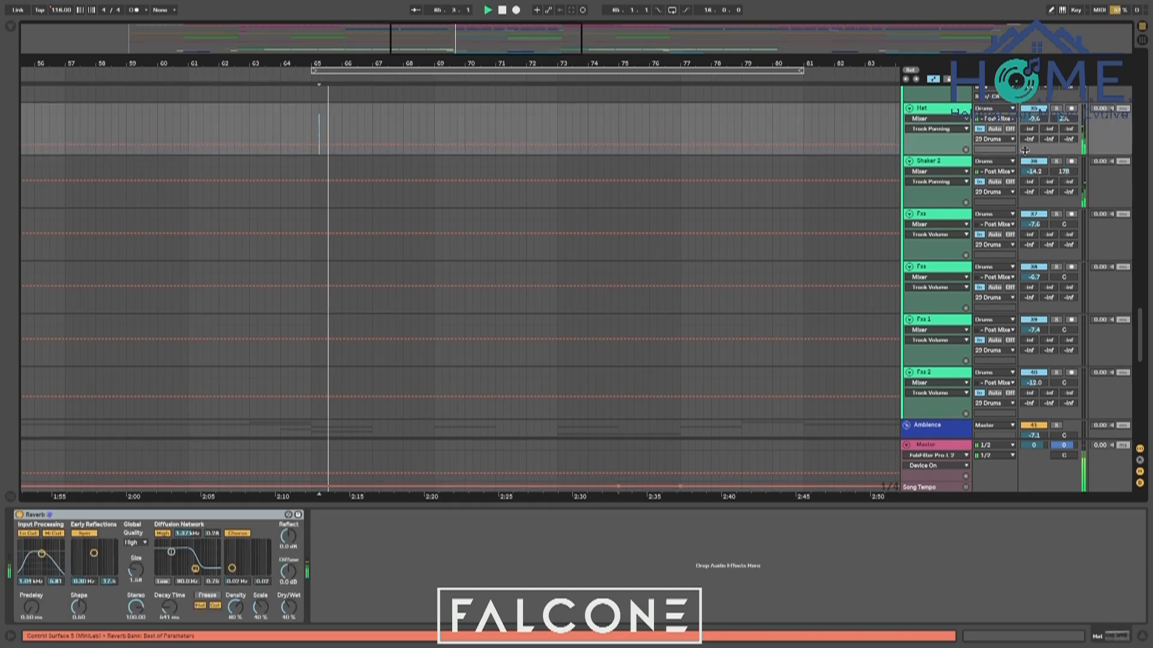
Compare centred and wider panning on Hat and Shaker 2, setting Shaker 2 to 22R with its track volume at -14.4 dB
{"action": "left_click_drag", "start_coordinate": [1063, 174], "coordinate": [1063, 169]}
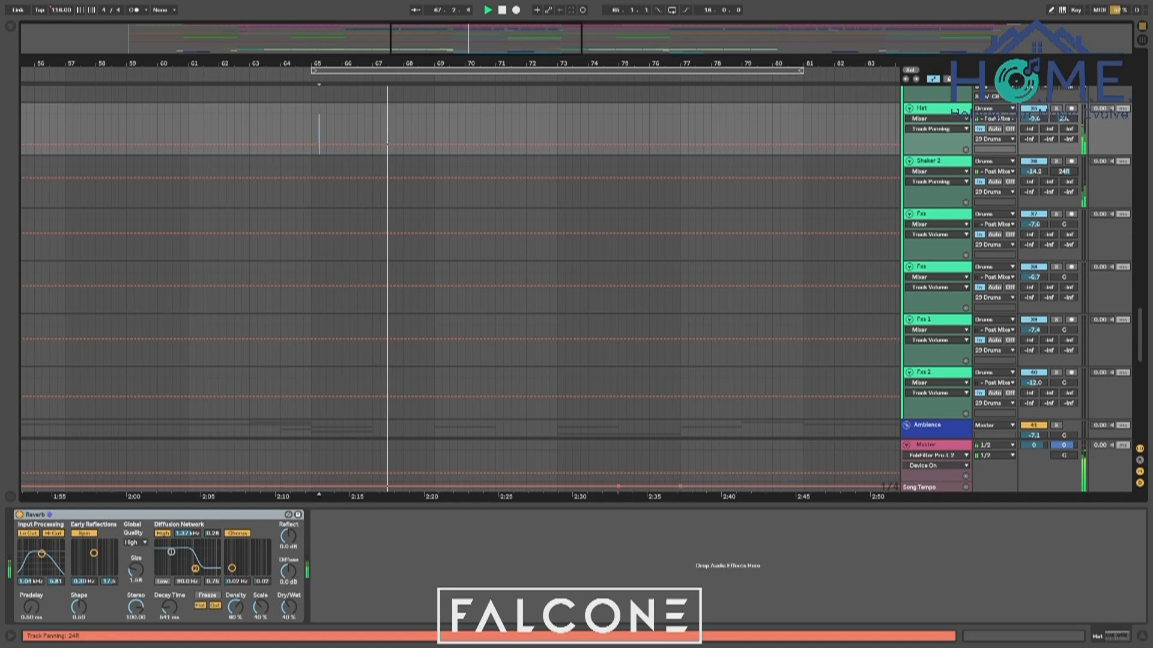
{"action": "key", "text": "ctrl+z"}
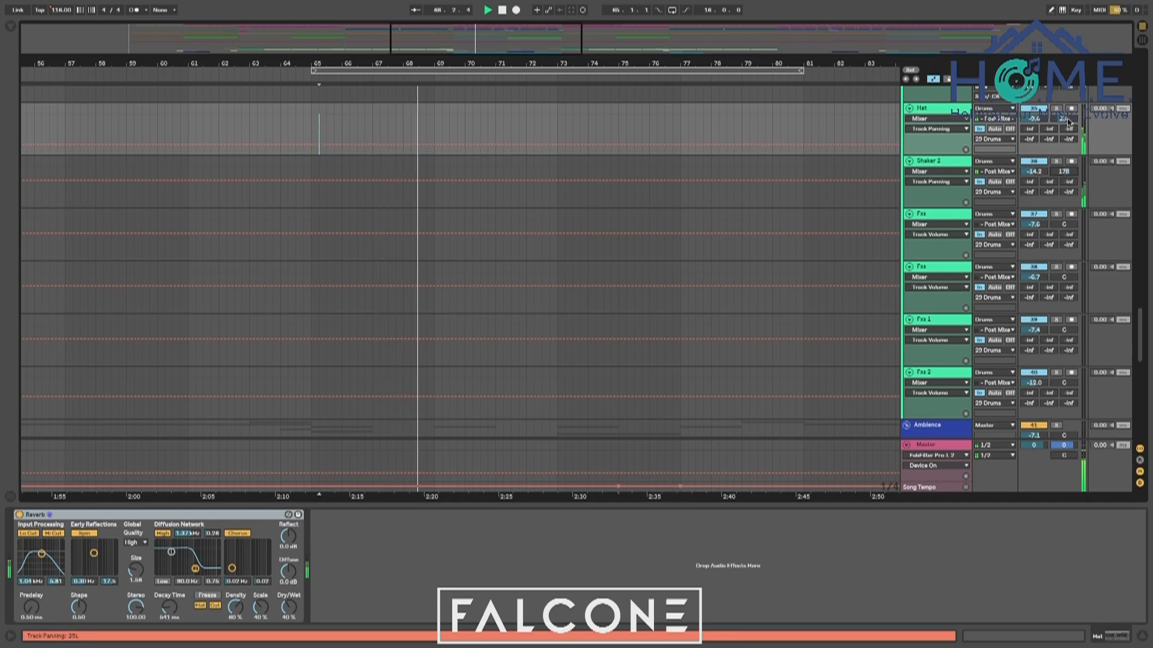
{"action": "left_click", "coordinate": [947, 160]}
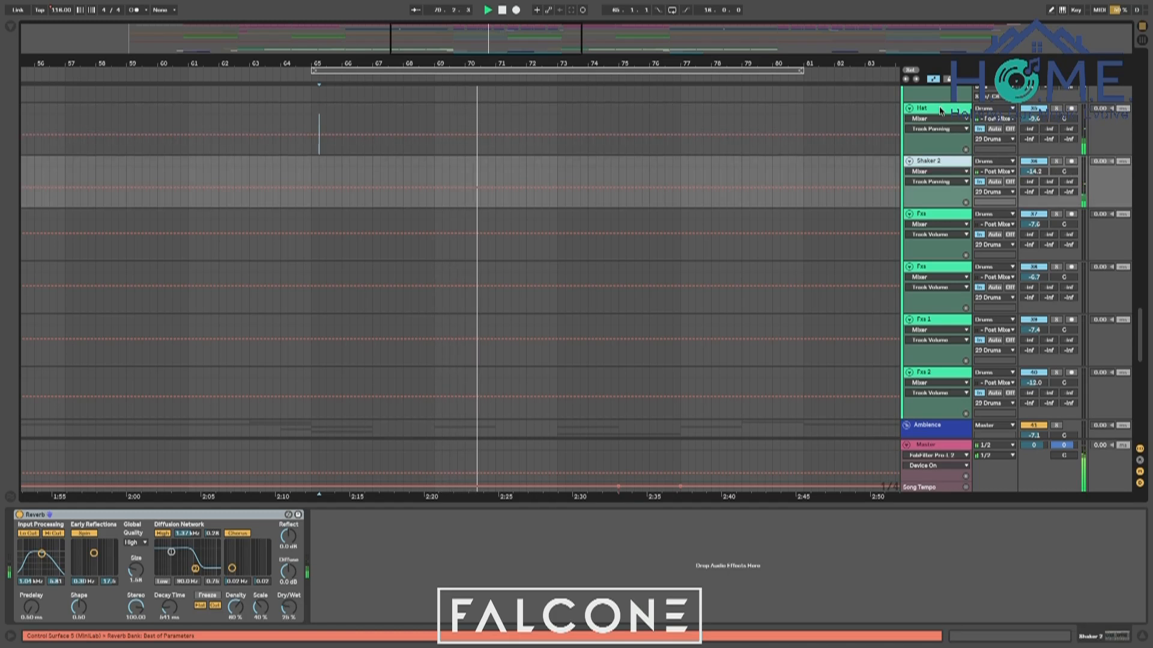
{"action": "left_click", "coordinate": [941, 111]}
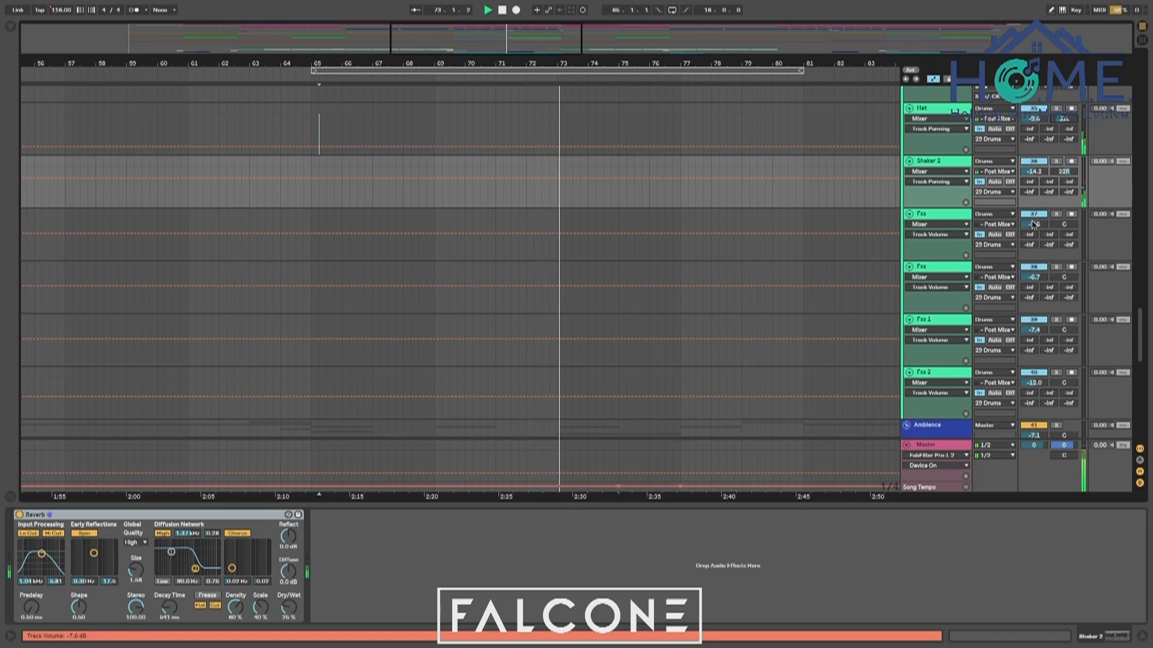
{"action": "left_click_drag", "start_coordinate": [1036, 173], "coordinate": [1035, 168]}
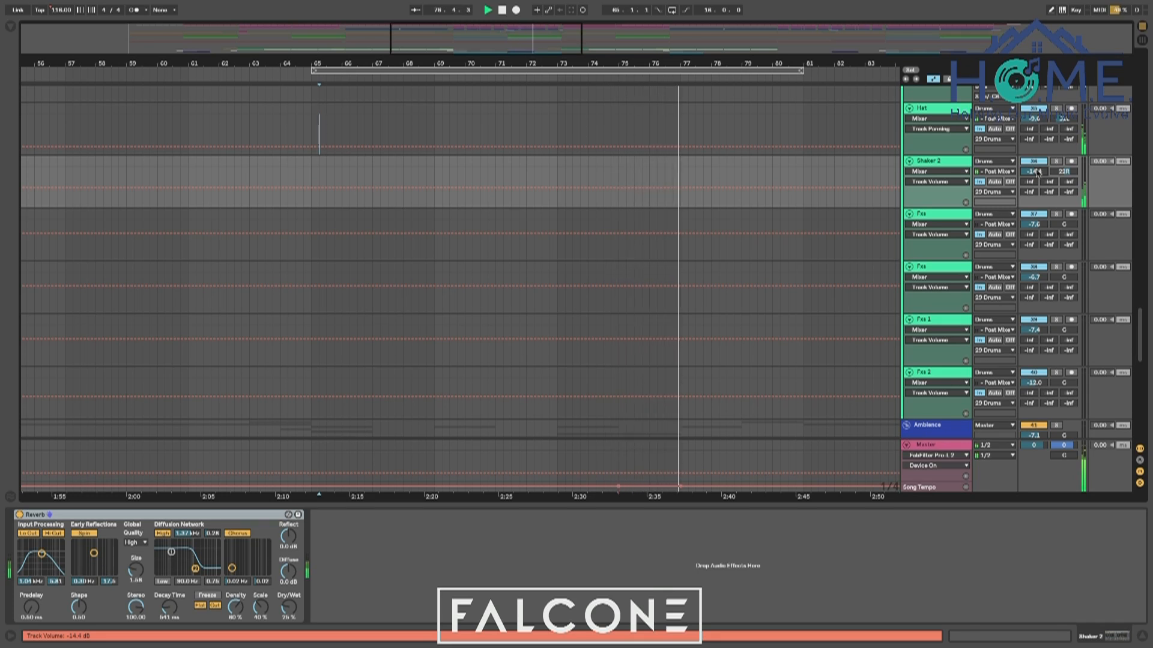
Hide the device view and examine the instrument, bass, ambience and vocal tracks around the bar 81 transition
{"action": "left_click", "coordinate": [1143, 638]}
{"action": "scroll", "coordinate": [759, 321], "scroll_direction": "up", "scroll_amount": 10}
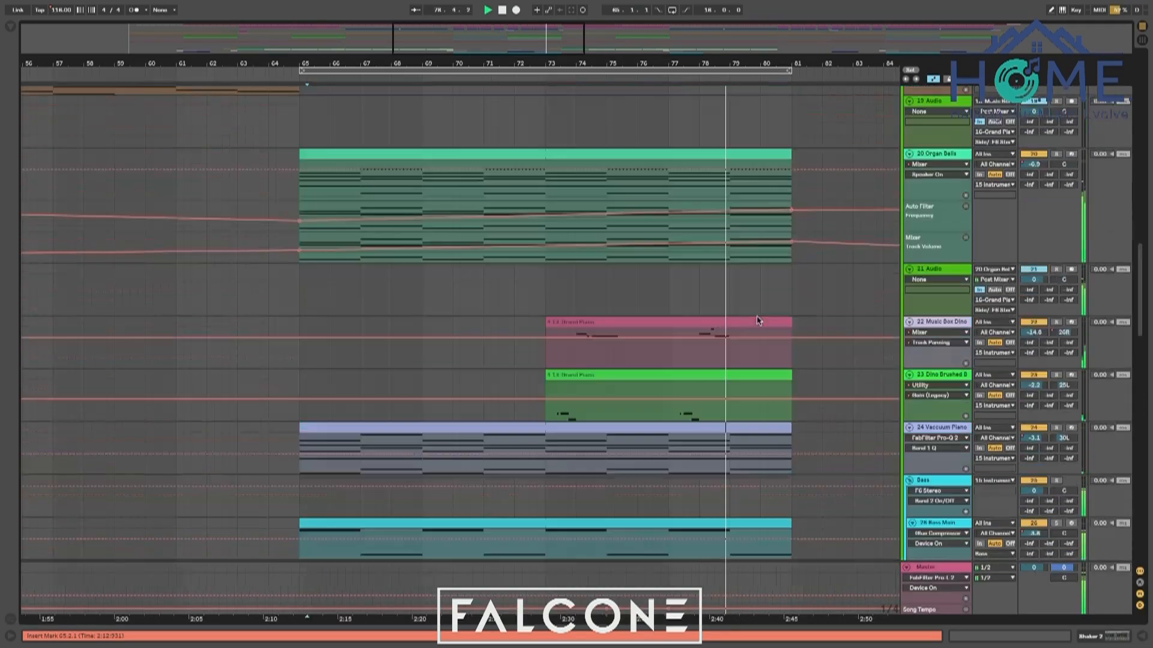
{"action": "scroll", "coordinate": [758, 321], "scroll_direction": "up", "scroll_amount": 3}
{"action": "scroll", "coordinate": [758, 321], "scroll_direction": "down", "scroll_amount": 8}
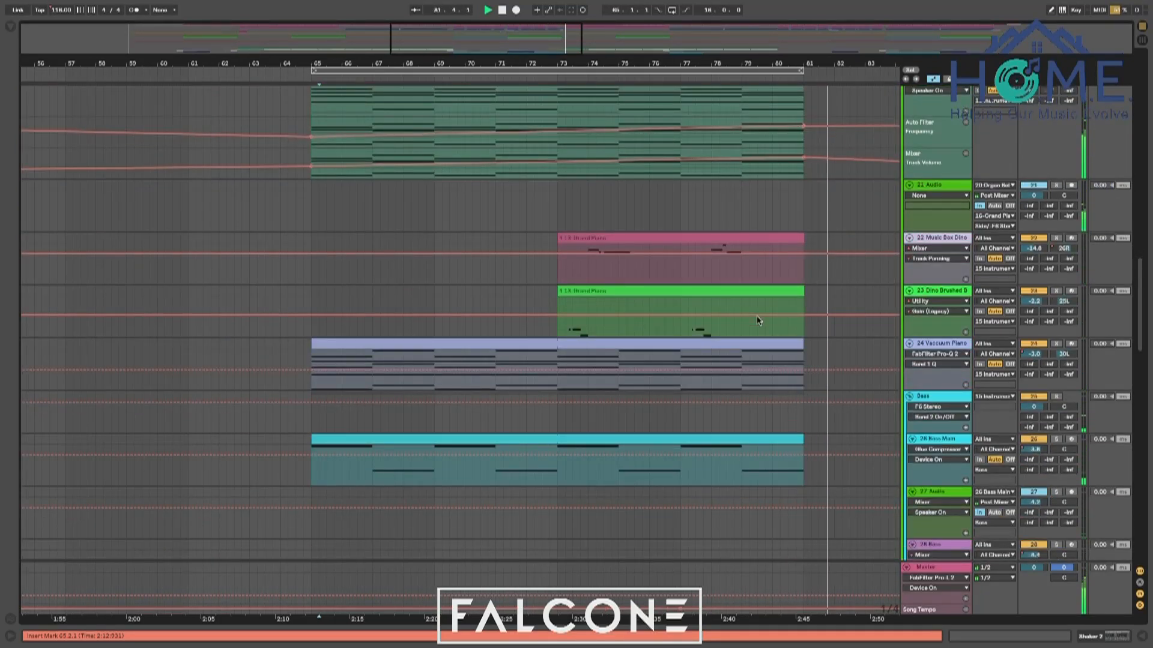
{"action": "scroll", "coordinate": [755, 315], "scroll_direction": "down", "scroll_amount": 8}
{"action": "scroll", "coordinate": [753, 315], "scroll_direction": "down", "scroll_amount": 10}
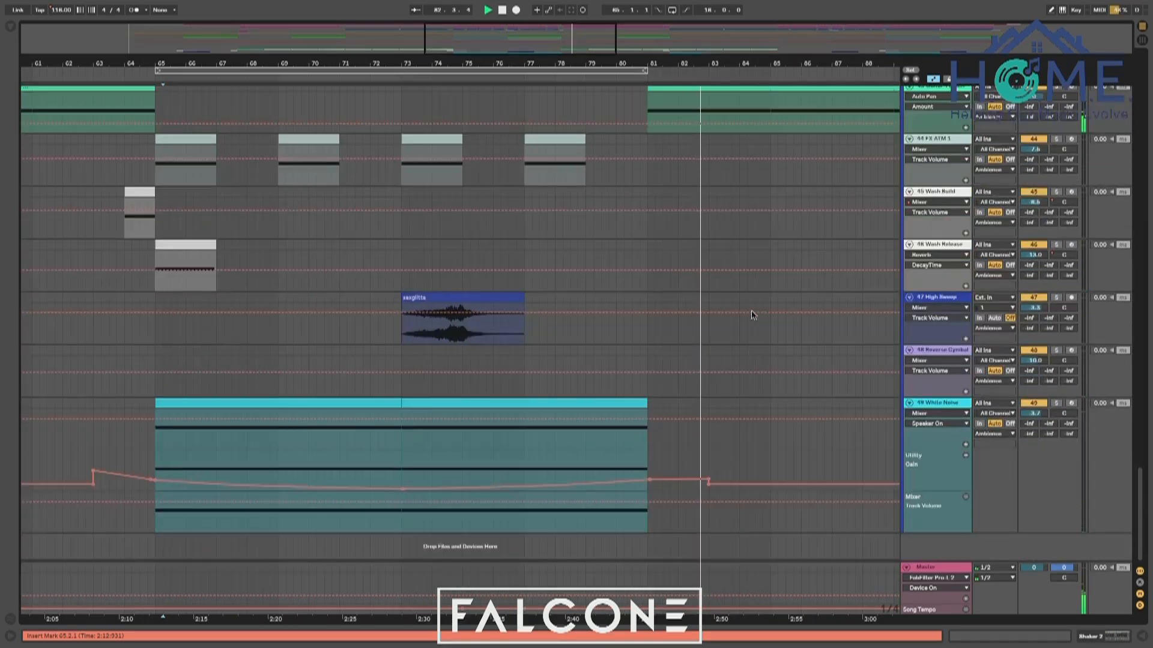
{"action": "scroll", "coordinate": [754, 315], "scroll_direction": "up", "scroll_amount": 10}
{"action": "scroll", "coordinate": [752, 315], "scroll_direction": "up", "scroll_amount": 15}
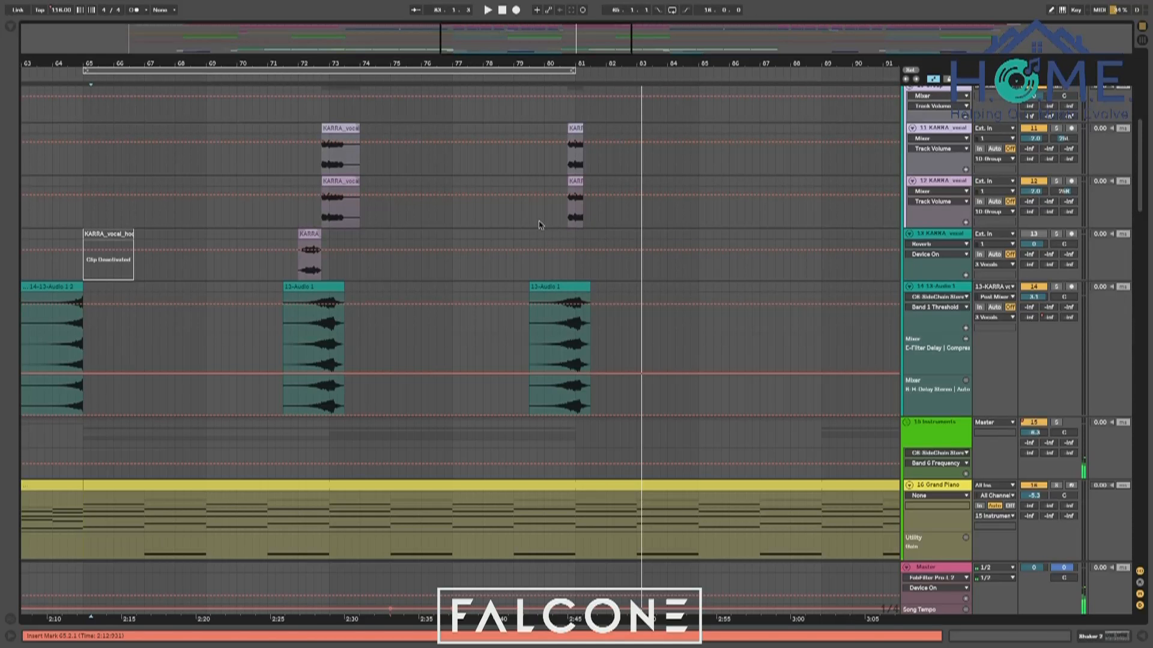
Play from 80.2.1, trying 10 Group's H-Delay Stereo send and its E-Filter Delay send at 0 dB in turn
{"action": "left_click", "coordinate": [552, 223]}
{"action": "key", "text": "space"}
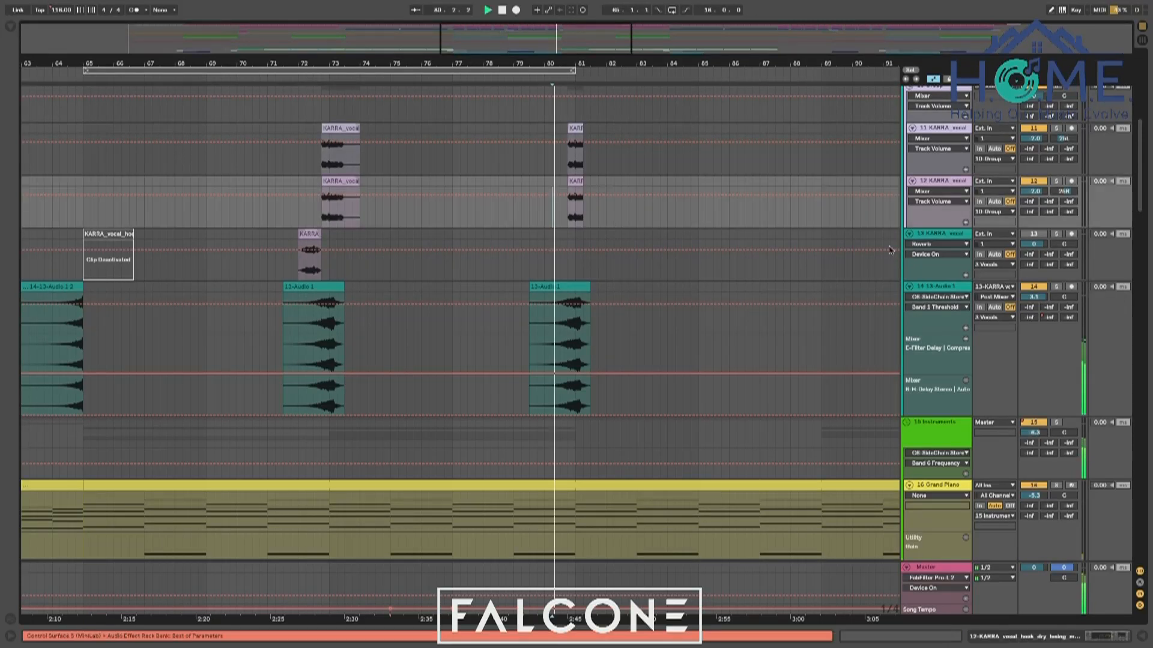
{"action": "scroll", "coordinate": [1061, 187], "scroll_direction": "up", "scroll_amount": 2}
{"action": "key", "text": "space"}
{"action": "key", "text": "space"}
{"action": "left_click", "coordinate": [1049, 178]}
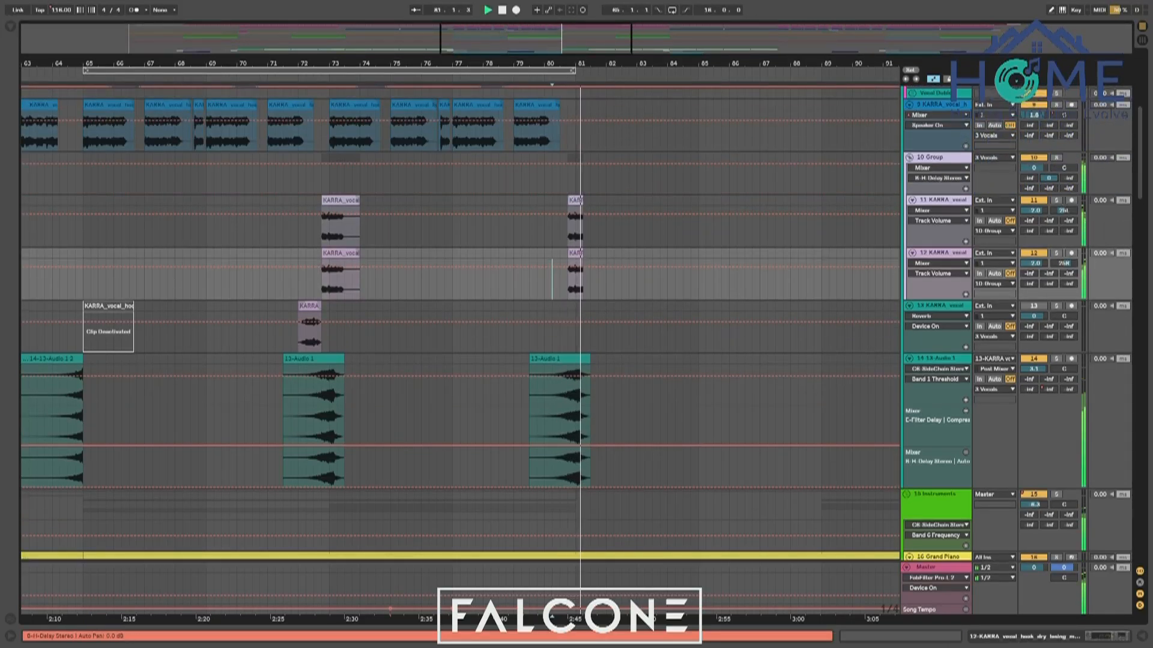
{"action": "key", "text": "space"}
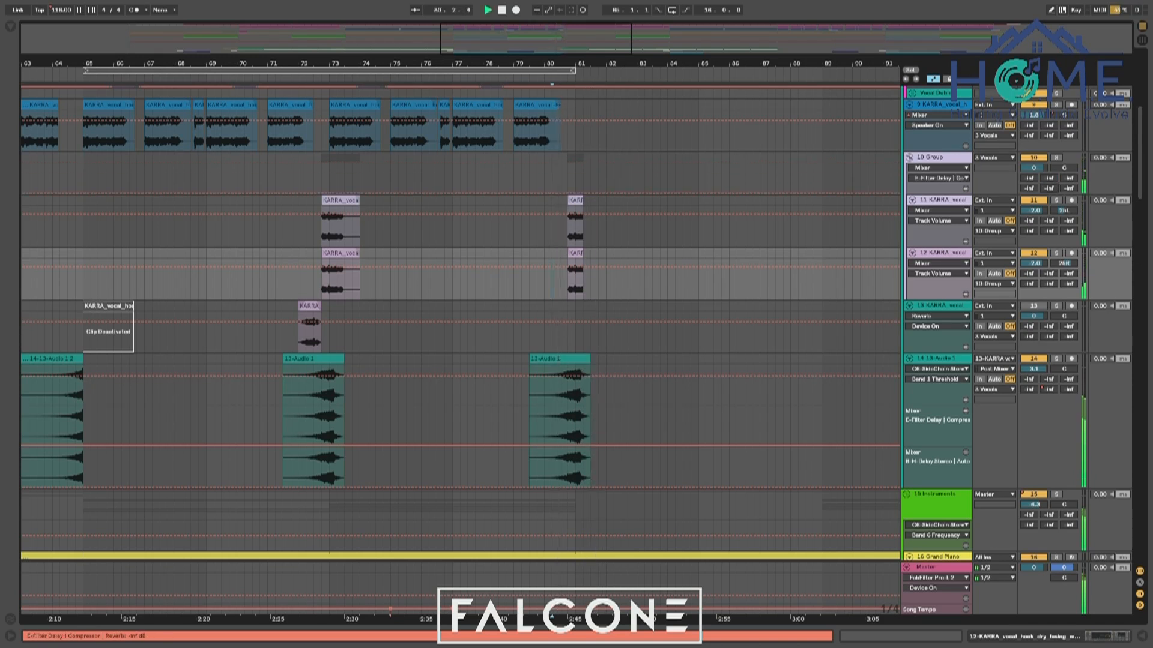
{"action": "left_click", "coordinate": [1050, 188]}
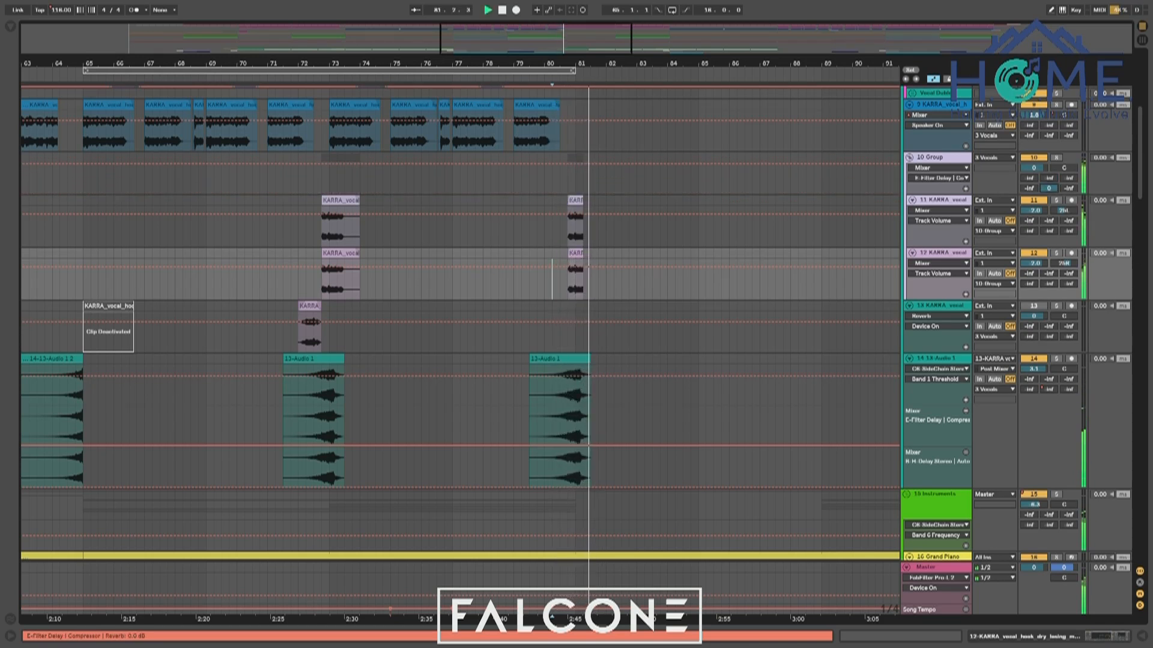
{"action": "key", "text": "Delete"}
Replay the vocal hit before bar 81 and raise 10 Group's F-Filter Delay send to 0 dB
{"action": "key", "text": "space"}
{"action": "key", "text": "space"}
{"action": "left_click_drag", "start_coordinate": [1068, 188], "coordinate": [1069, 120]}
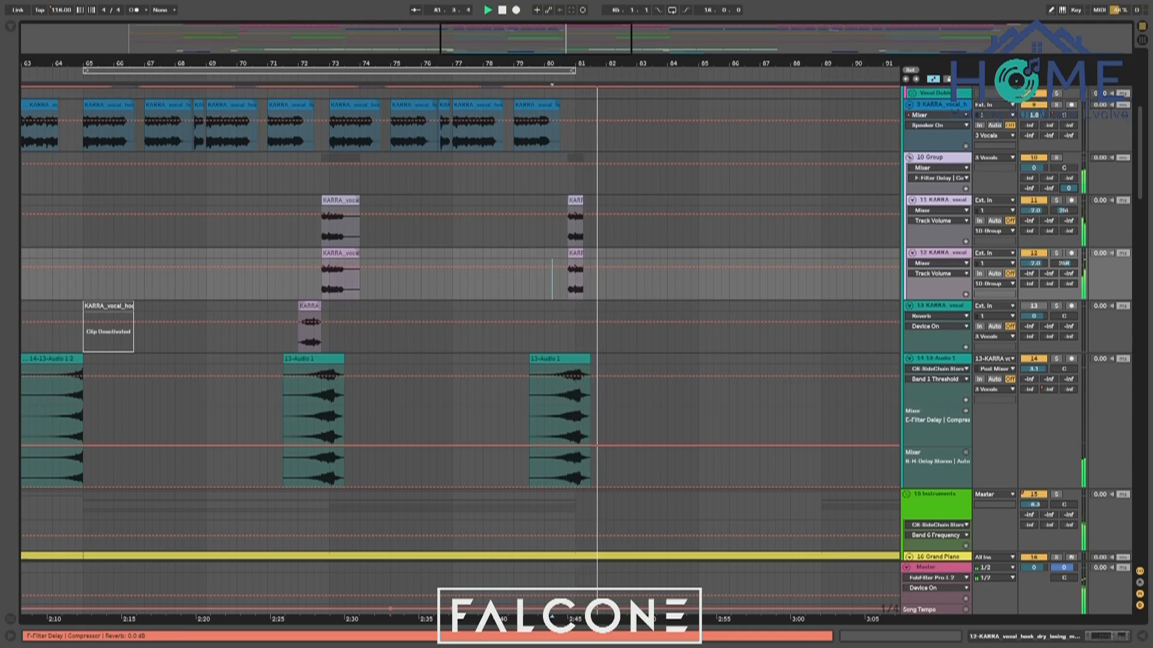
Show the return tracks and inspect the device chain on the F-Filter Delay return
{"action": "scroll", "coordinate": [941, 414], "scroll_direction": "down", "scroll_amount": 15}
{"action": "scroll", "coordinate": [941, 415], "scroll_direction": "down", "scroll_amount": 6}
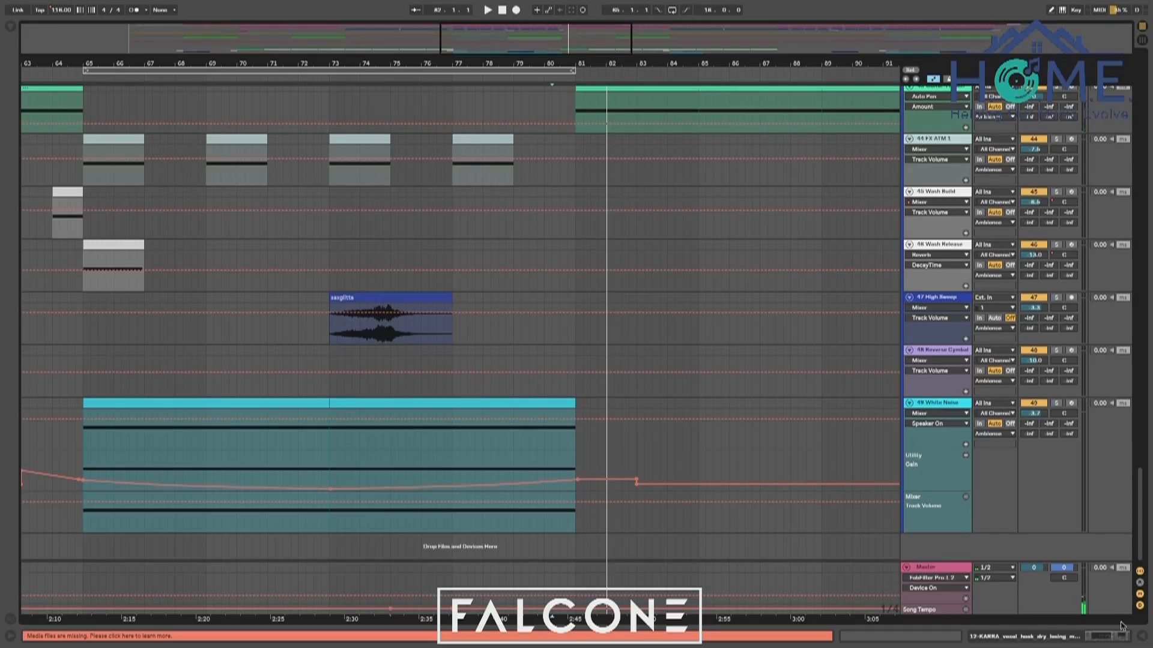
{"action": "left_click", "coordinate": [1140, 583]}
{"action": "double_click", "coordinate": [937, 515]}
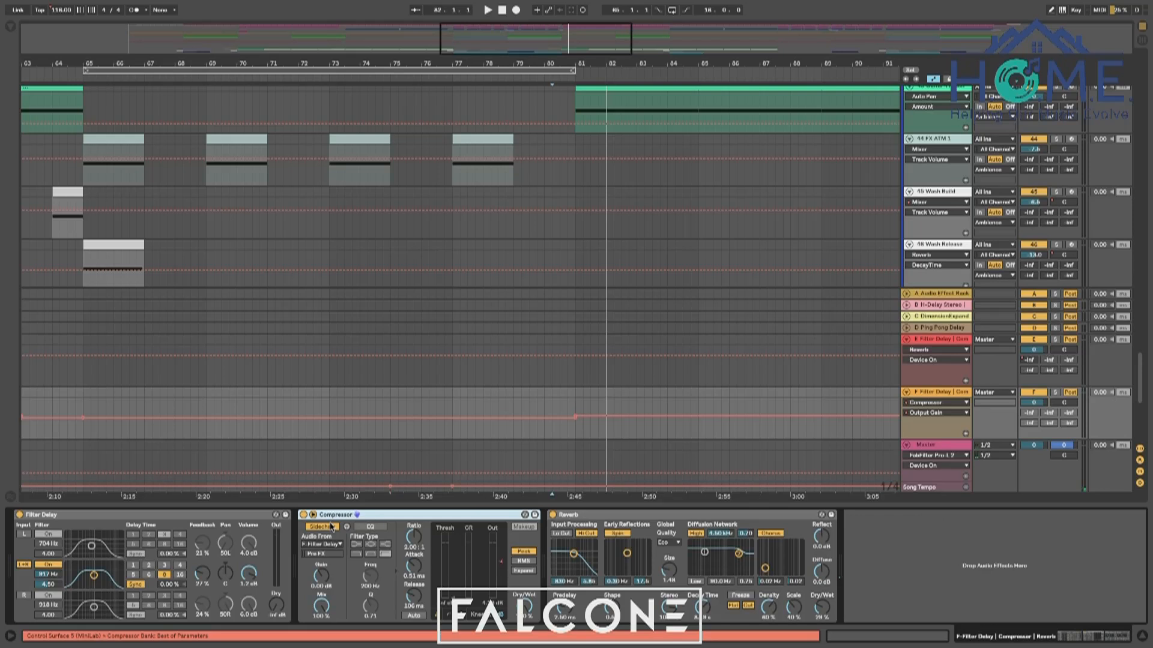
{"action": "key", "text": "Tab"}
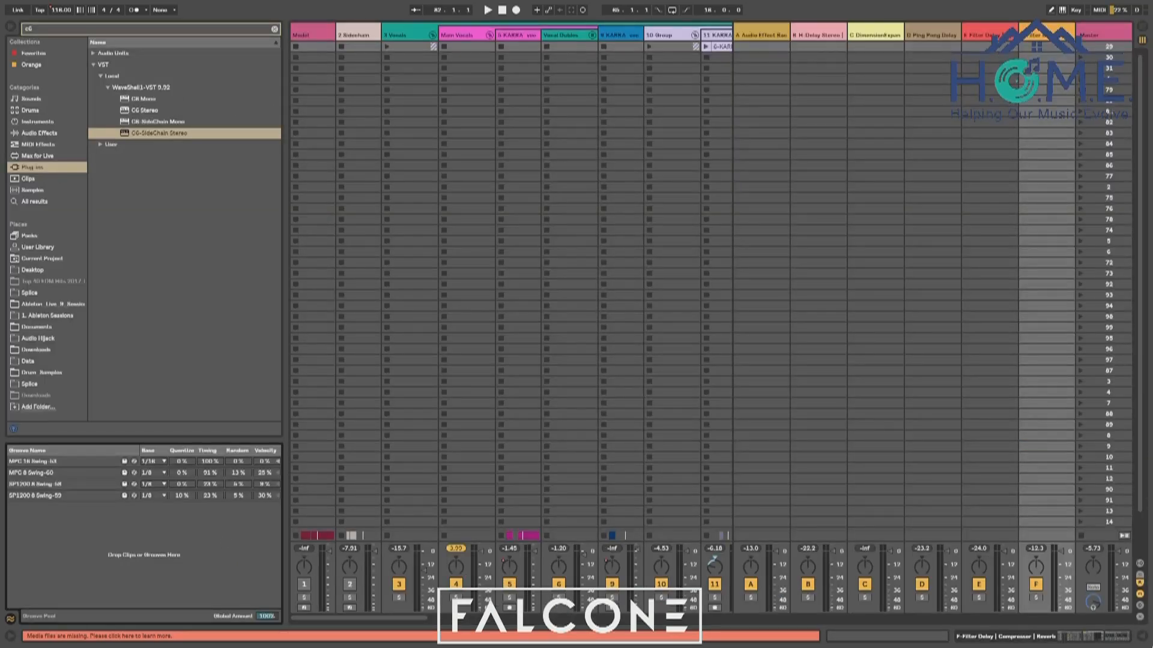
{"action": "key", "text": "Tab"}
{"action": "left_click", "coordinate": [1141, 638]}
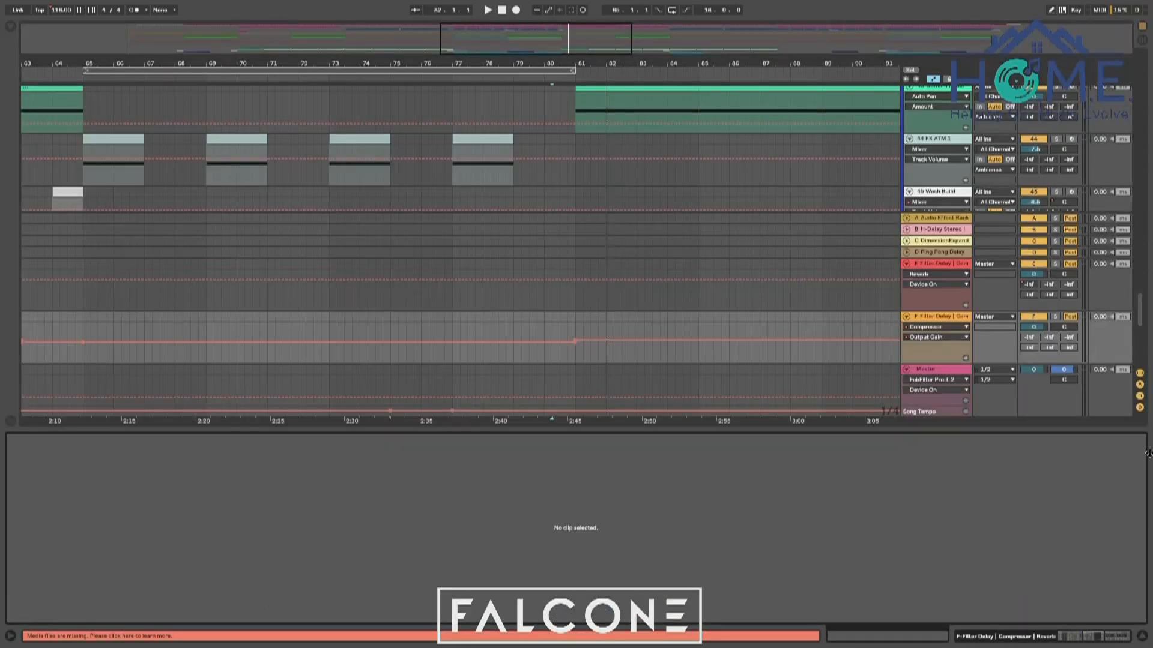
{"action": "key", "text": "ctrl+Left"}
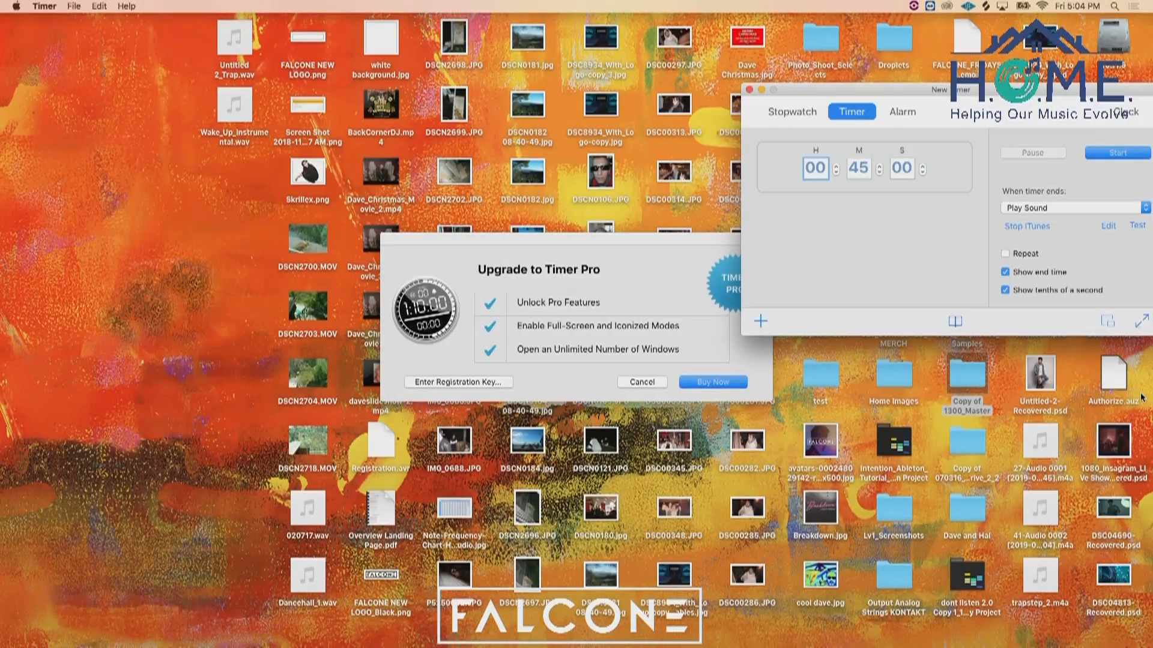
{"action": "key", "text": "ctrl+Right"}
Hide the return tracks and the clip view to enlarge the arrangement
{"action": "left_click", "coordinate": [1141, 389]}
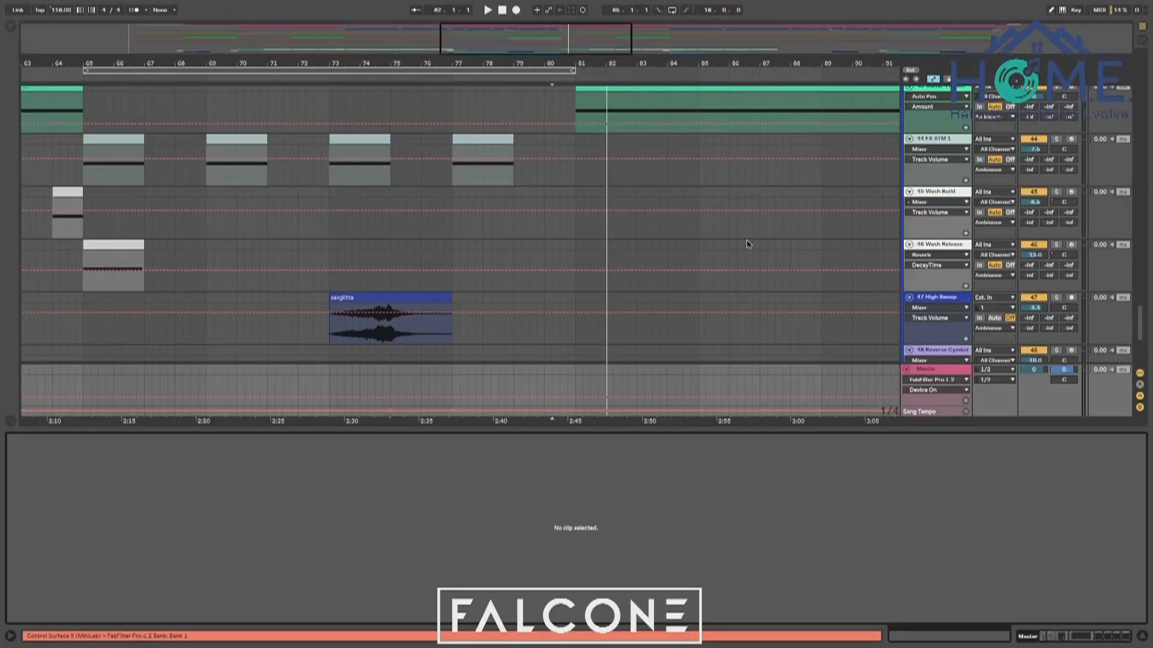
{"action": "scroll", "coordinate": [1141, 389], "scroll_direction": "up", "scroll_amount": 4}
{"action": "left_click", "coordinate": [1144, 640]}
Play from 80.2.1 and examine the Organ Bells, piano, bass, drum and vocal tracks across the bar 81 transition
{"action": "scroll", "coordinate": [809, 377], "scroll_direction": "up", "scroll_amount": 18}
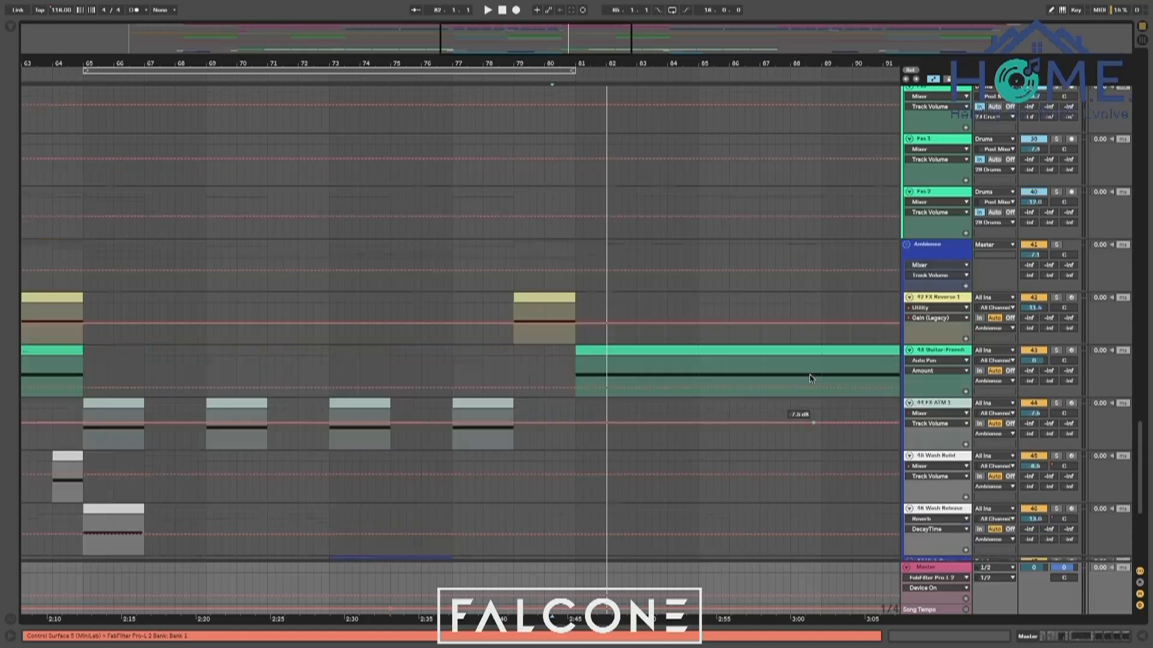
{"action": "scroll", "coordinate": [810, 377], "scroll_direction": "right", "scroll_amount": 4}
{"action": "scroll", "coordinate": [809, 377], "scroll_direction": "down", "scroll_amount": 2}
{"action": "key", "text": "space"}
{"action": "scroll", "coordinate": [810, 377], "scroll_direction": "up", "scroll_amount": 1}
{"action": "scroll", "coordinate": [809, 378], "scroll_direction": "up", "scroll_amount": 6}
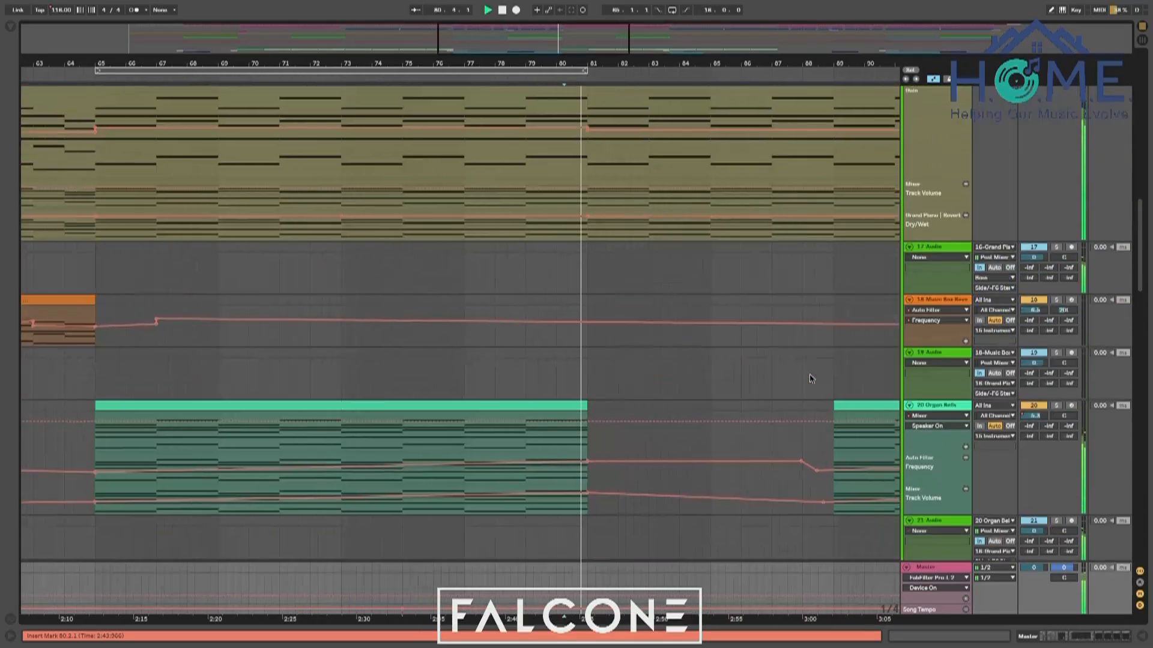
{"action": "scroll", "coordinate": [809, 378], "scroll_direction": "down", "scroll_amount": 10}
{"action": "scroll", "coordinate": [809, 378], "scroll_direction": "down", "scroll_amount": 15}
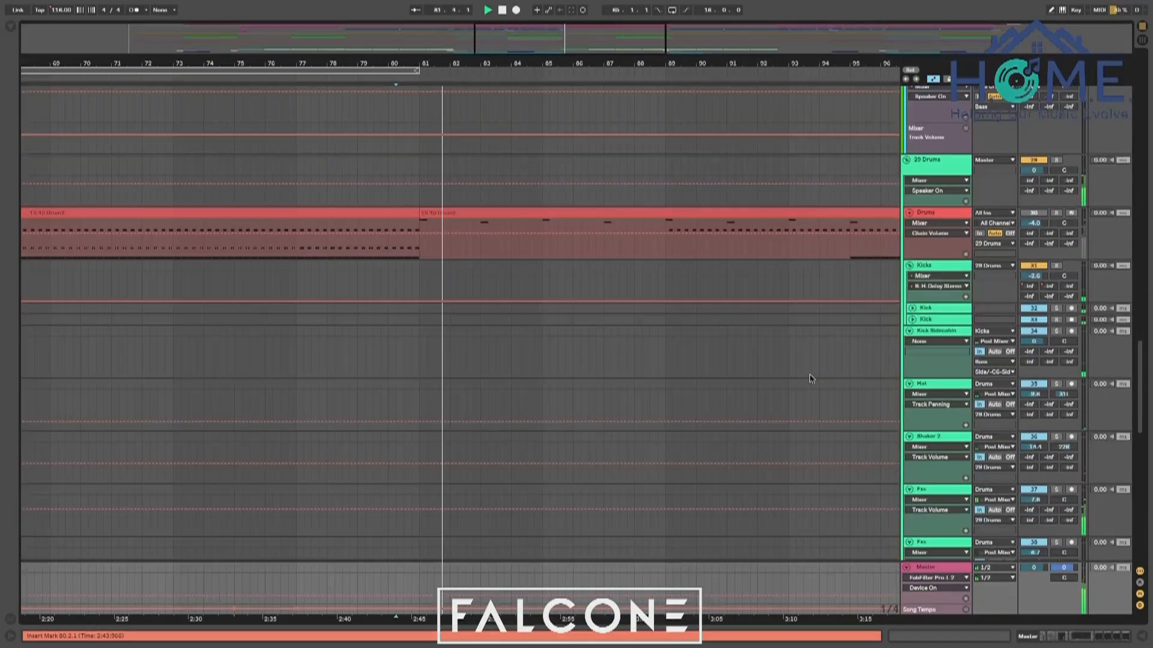
{"action": "scroll", "coordinate": [809, 378], "scroll_direction": "left", "scroll_amount": 2}
{"action": "scroll", "coordinate": [809, 378], "scroll_direction": "up", "scroll_amount": 20}
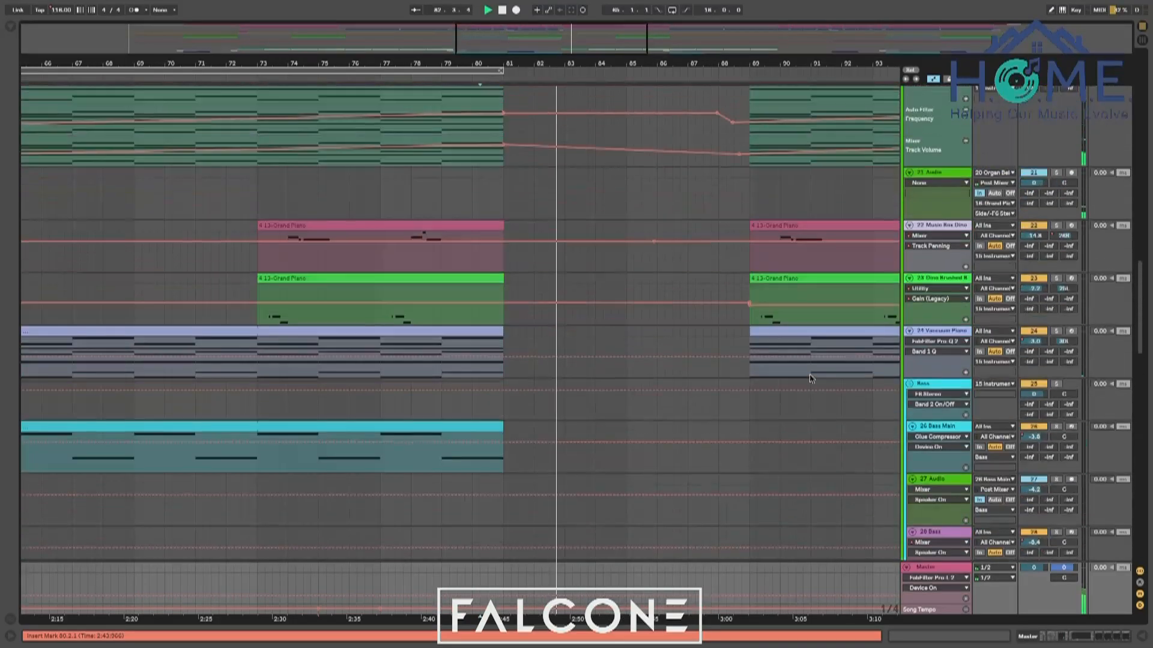
{"action": "scroll", "coordinate": [810, 378], "scroll_direction": "left", "scroll_amount": 2}
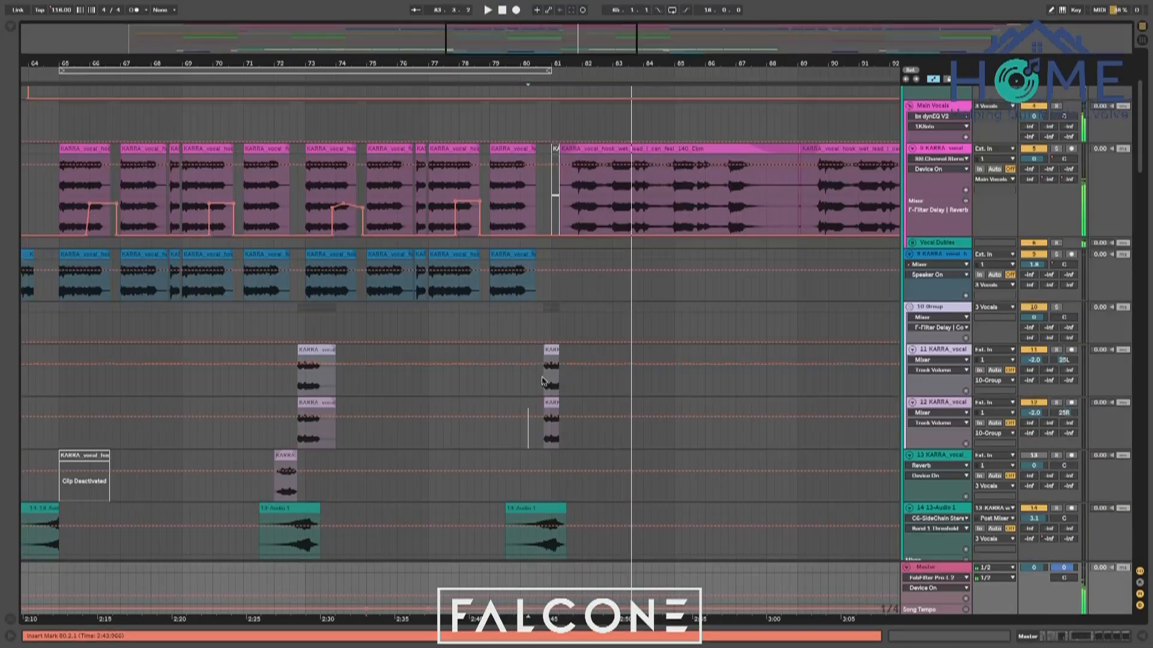
Raise 10 Group's F-Filter Delay send automation between 81.1.1 and 81.2.1 to -14 dB and play the vocal hit
{"action": "left_click_drag", "start_coordinate": [586, 62], "coordinate": [587, 62]}
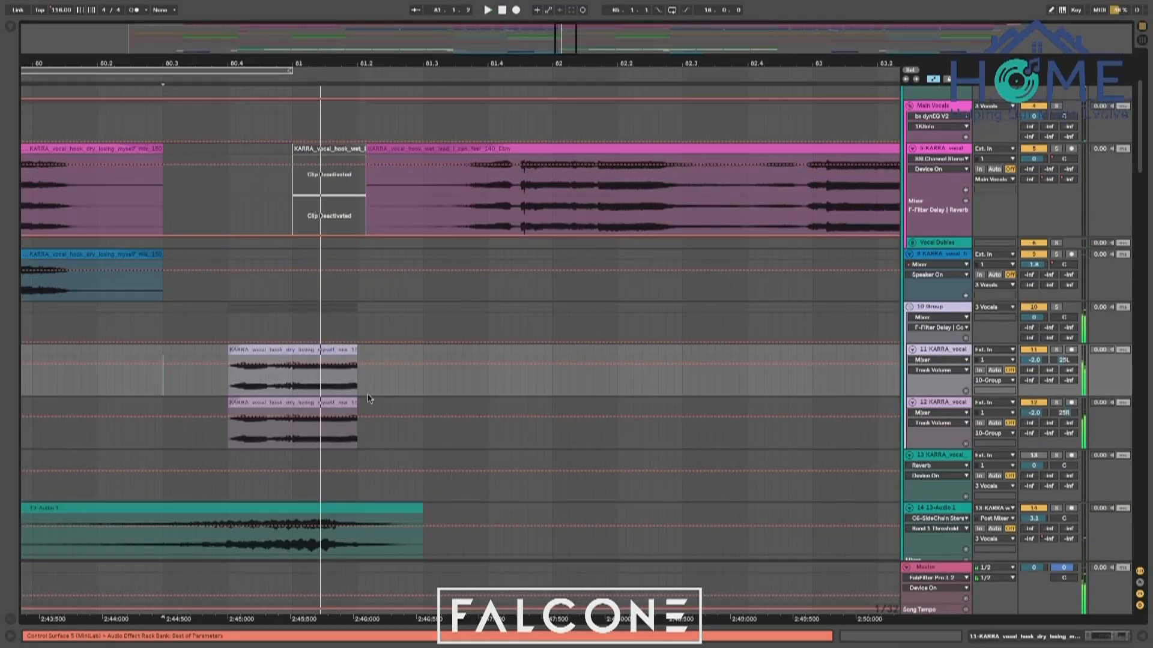
{"action": "left_click_drag", "start_coordinate": [297, 390], "coordinate": [343, 392]}
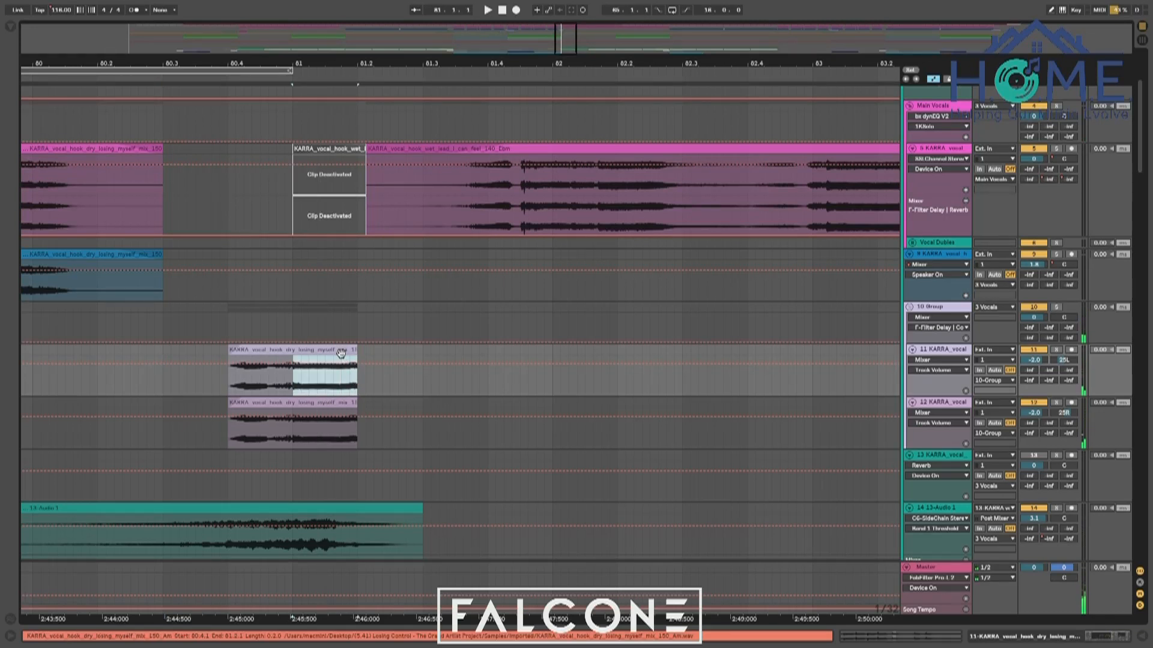
{"action": "left_click_drag", "start_coordinate": [295, 327], "coordinate": [342, 336]}
{"action": "key", "text": "space"}
{"action": "key", "text": "space"}
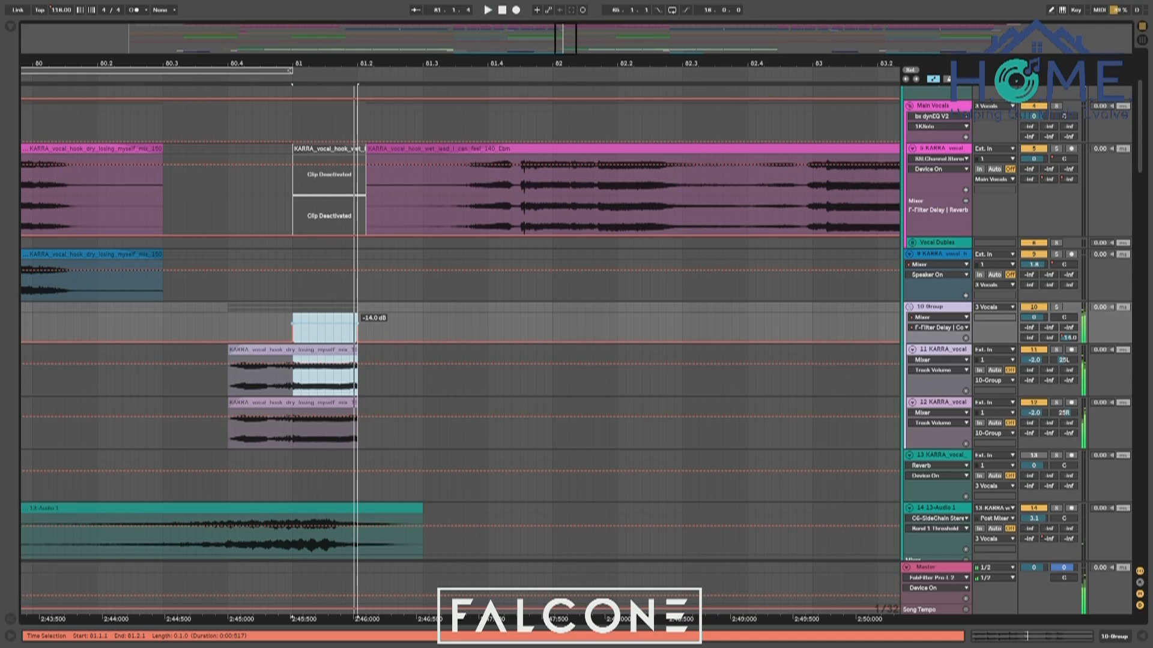
Solo 10 Group and fine-tune the raised send automation at bar 81 to -14 dB while replaying the hit
{"action": "left_click", "coordinate": [1057, 307]}
{"action": "key", "text": "space"}
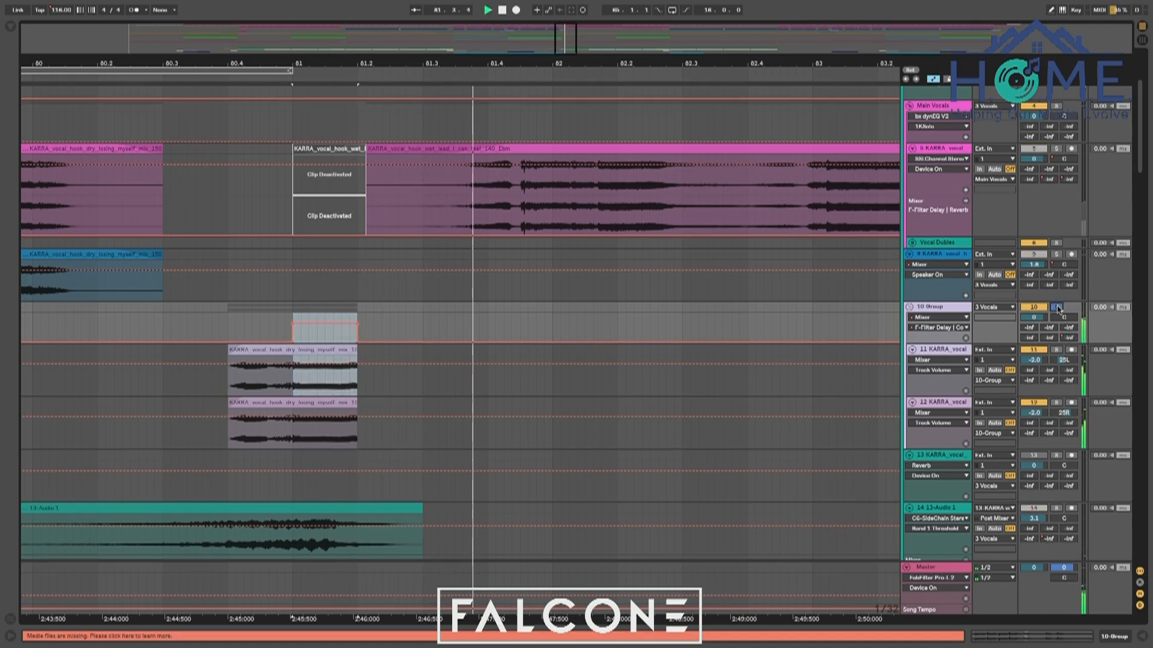
{"action": "left_click", "coordinate": [330, 319]}
{"action": "key", "text": "space"}
{"action": "left_click_drag", "start_coordinate": [330, 322], "coordinate": [329, 323]}
{"action": "key", "text": "space"}
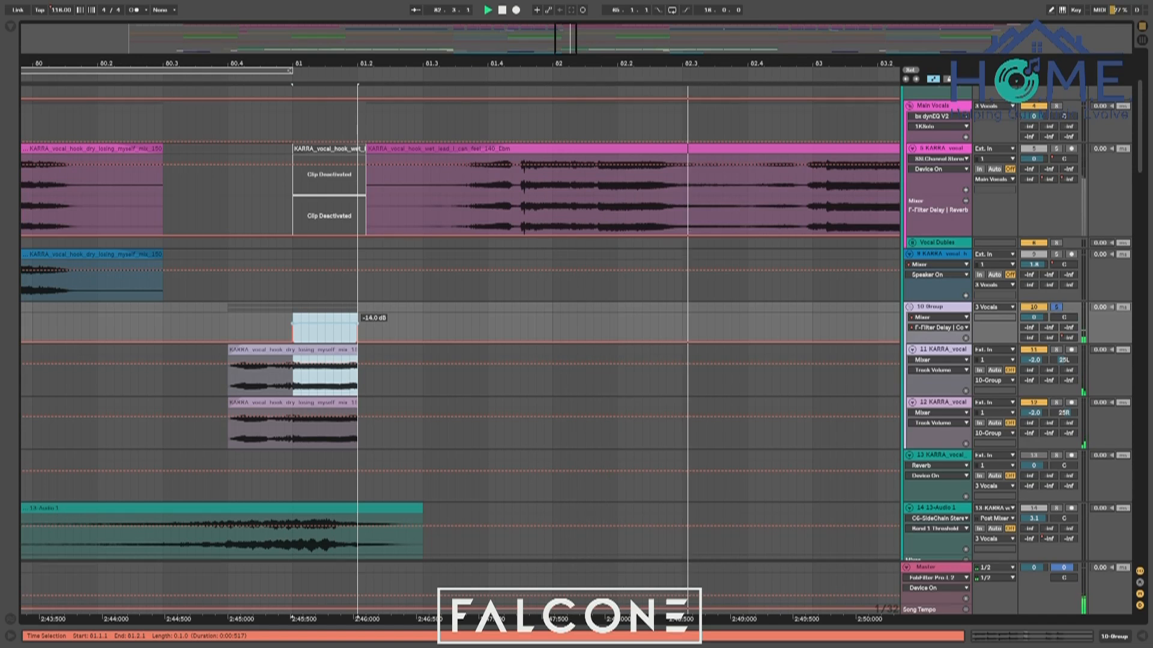
{"action": "key", "text": "space"}
Replay the vocal hit from just before its clips, unsolo 10 Group and listen in the full mix from 80.2.2
{"action": "left_click", "coordinate": [220, 324]}
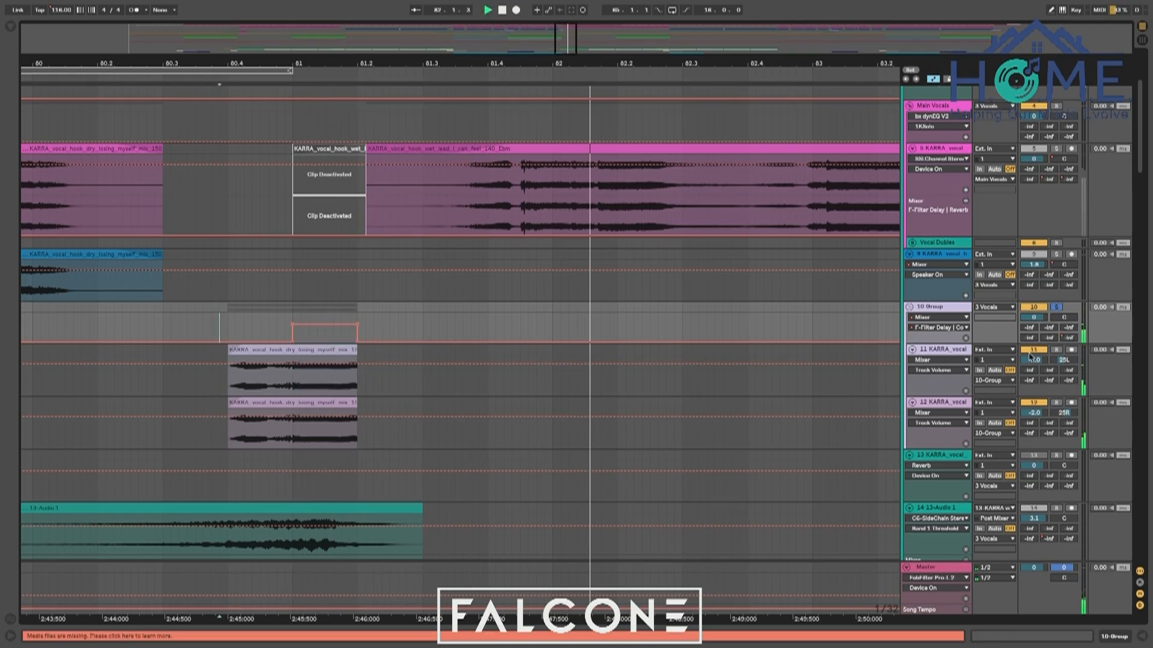
{"action": "key", "text": "space"}
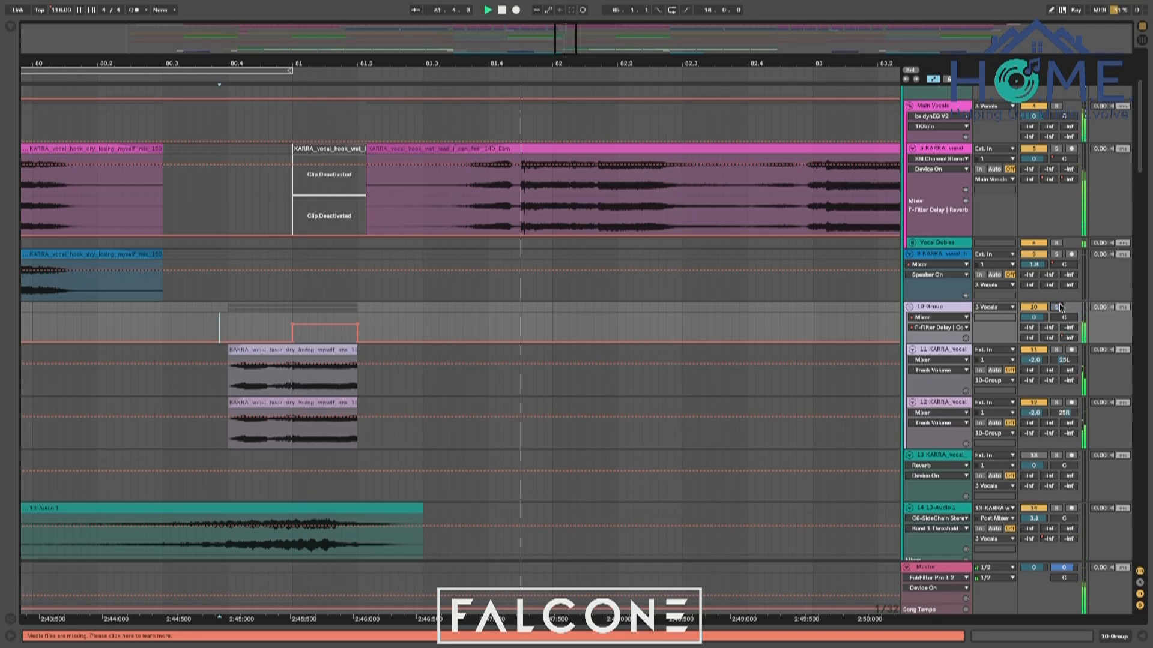
{"action": "left_click", "coordinate": [114, 324]}
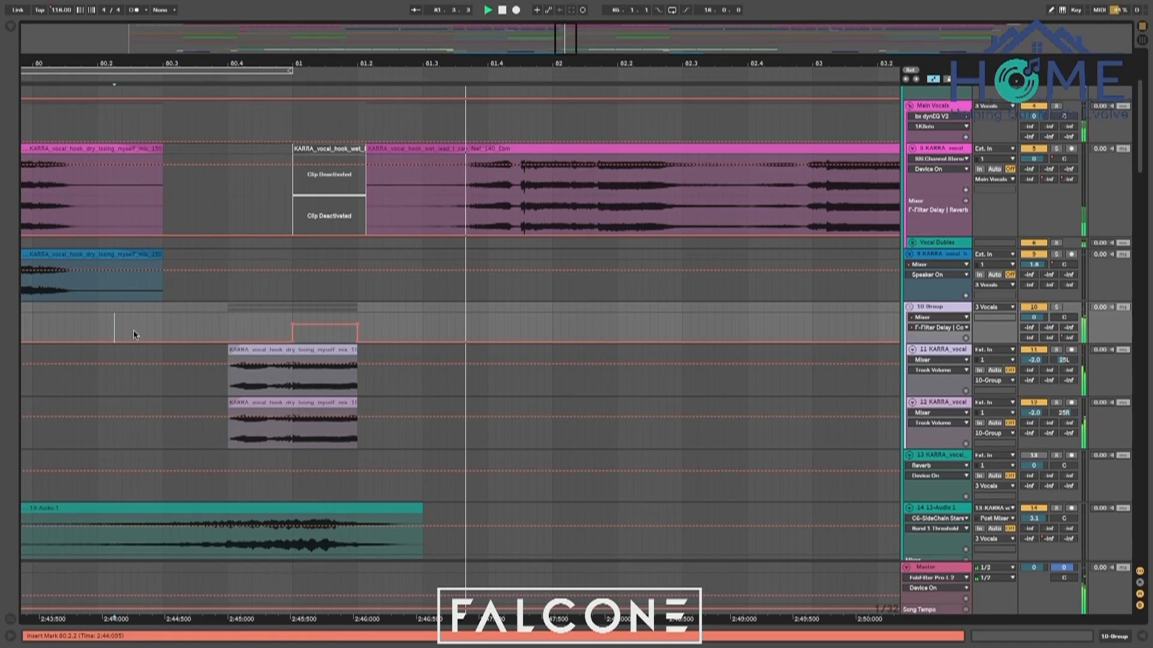
{"action": "key", "text": "space"}
Raise the 10 Group send automation over the end of the vocal hit to -11 dB and replay the transition
{"action": "scroll", "coordinate": [358, 345], "scroll_direction": "left", "scroll_amount": 2}
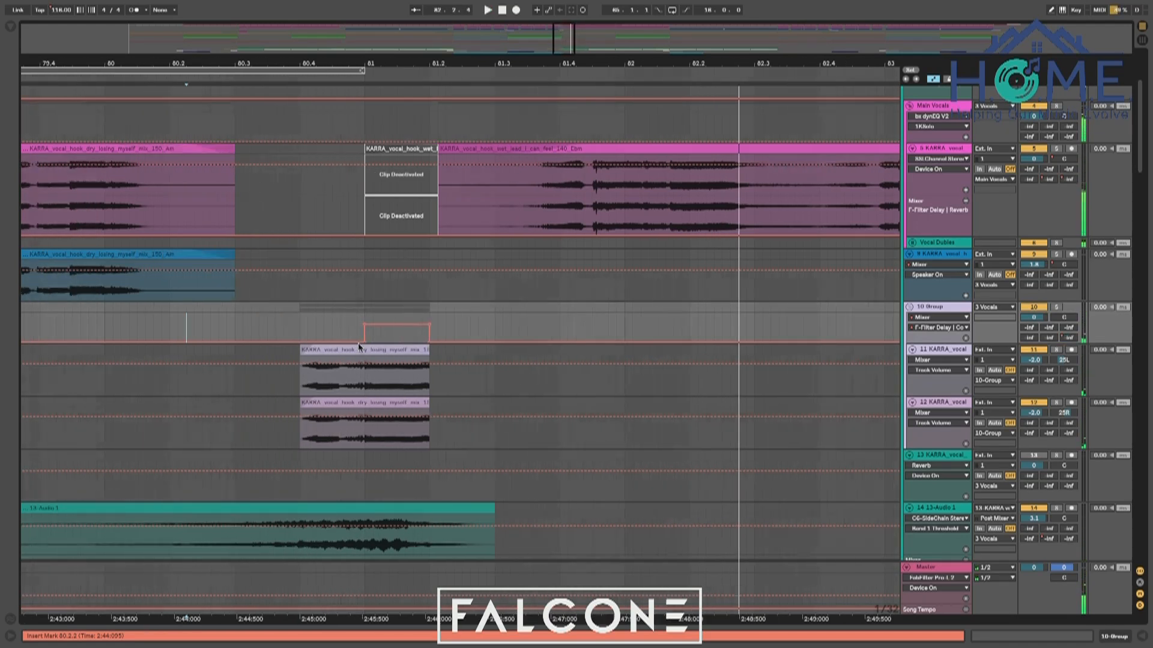
{"action": "key", "text": "space"}
{"action": "mouse_move", "coordinate": [415, 325]}
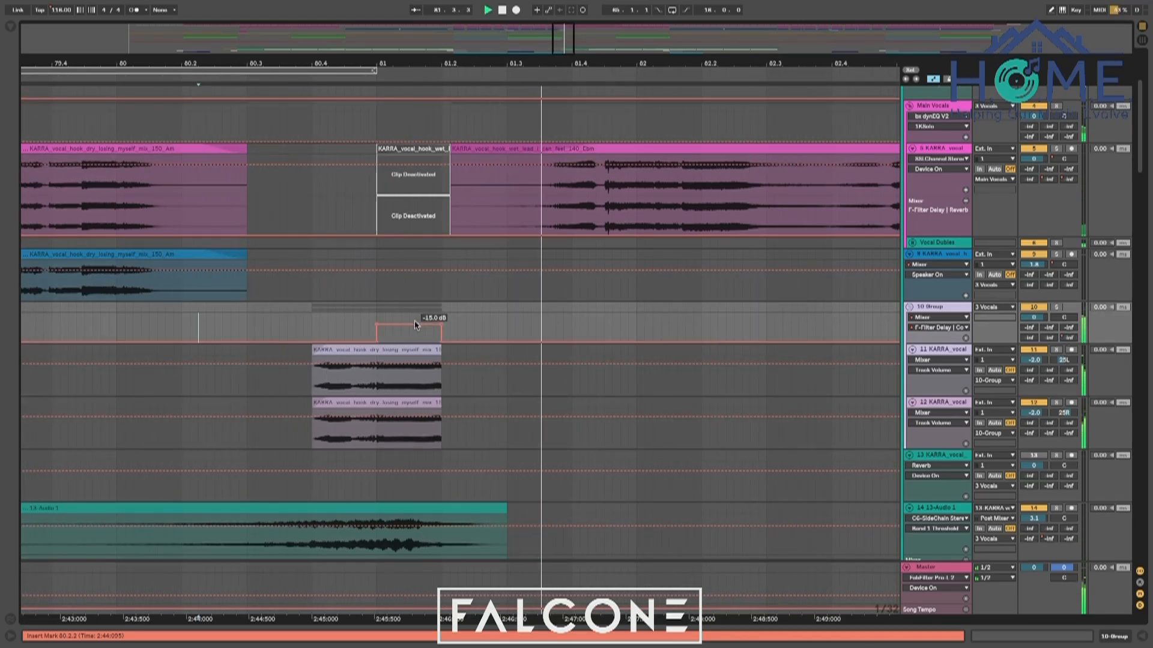
{"action": "left_click_drag", "start_coordinate": [414, 324], "coordinate": [416, 320]}
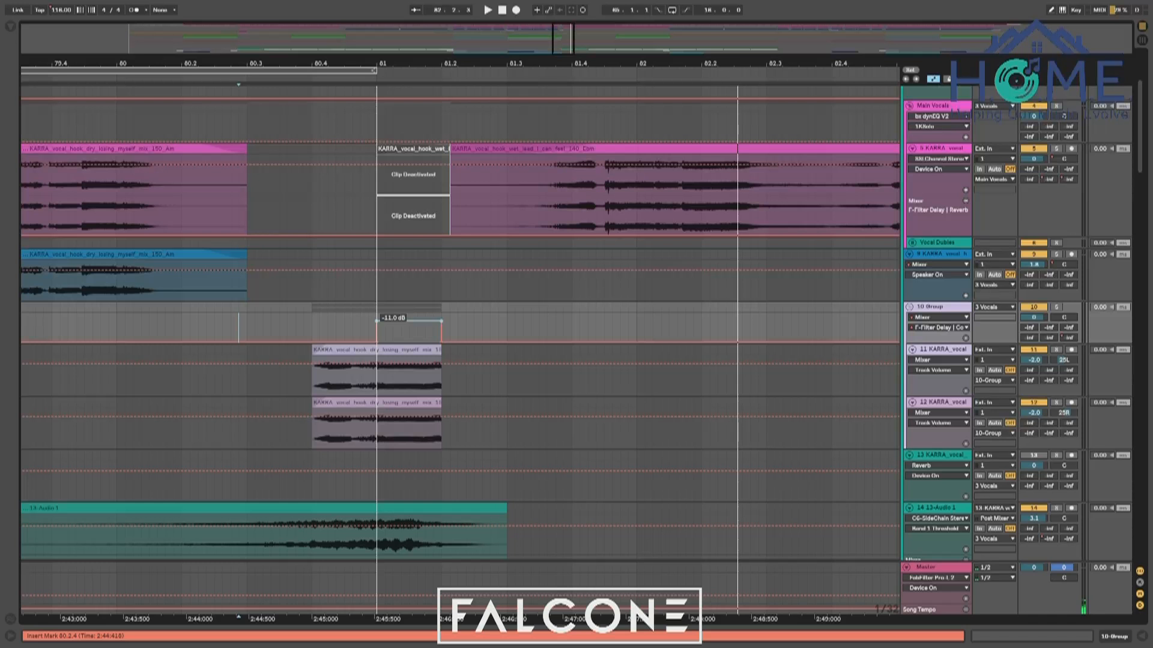
{"action": "key", "text": "space"}
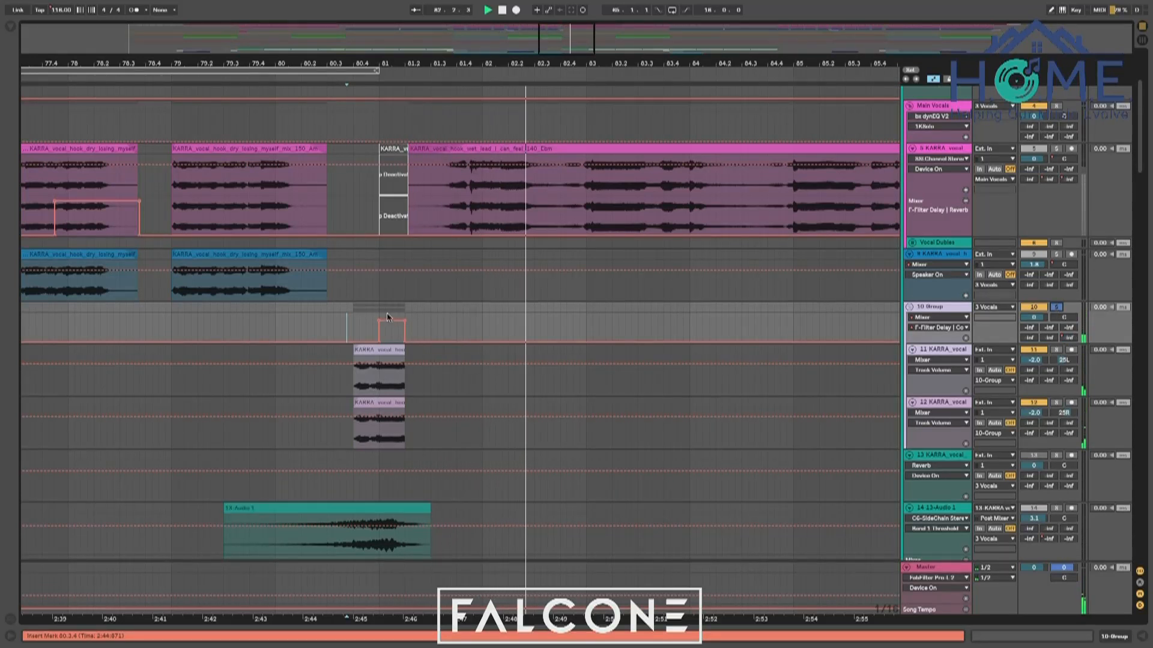
Delete the send automation around bar 81 on 10 Group to audition the hit without the effect, and undo the deletion
{"action": "key", "text": "space"}
{"action": "left_click_drag", "start_coordinate": [366, 329], "coordinate": [423, 331]}
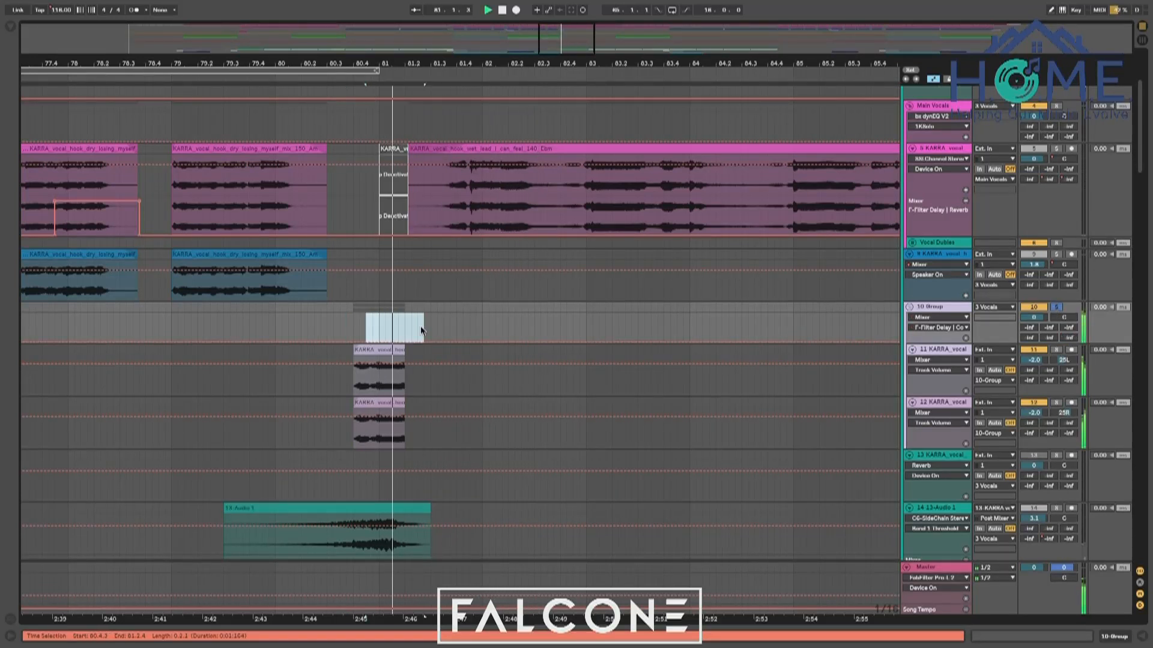
{"action": "left_click", "coordinate": [333, 322]}
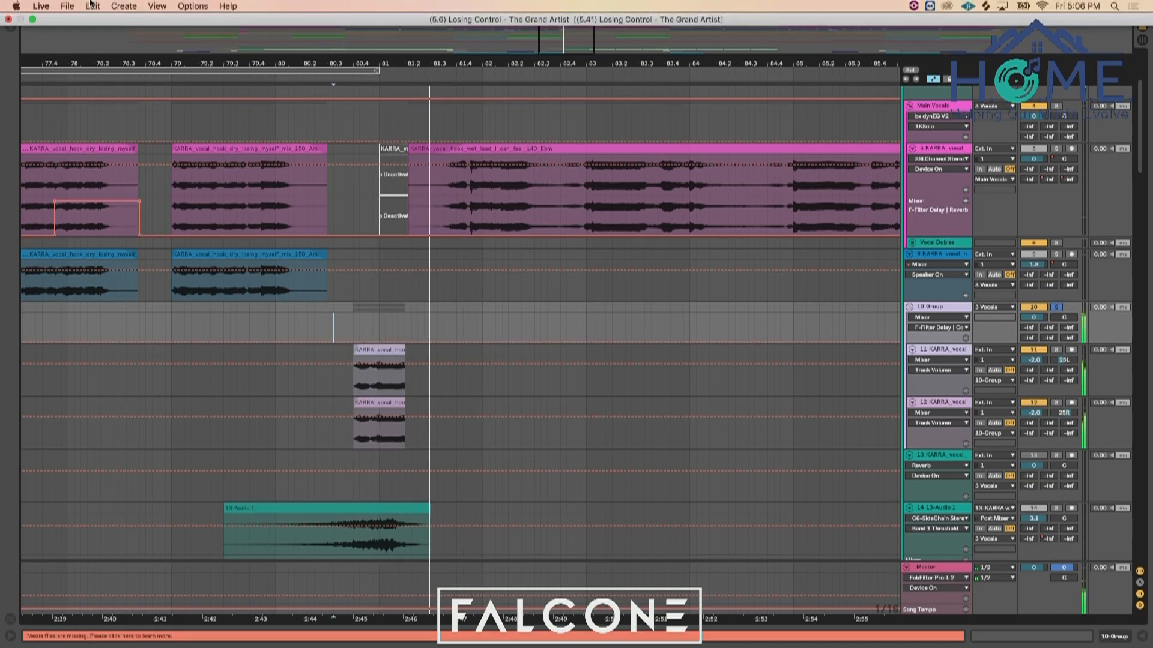
{"action": "left_click", "coordinate": [91, 5]}
{"action": "left_click", "coordinate": [114, 19]}
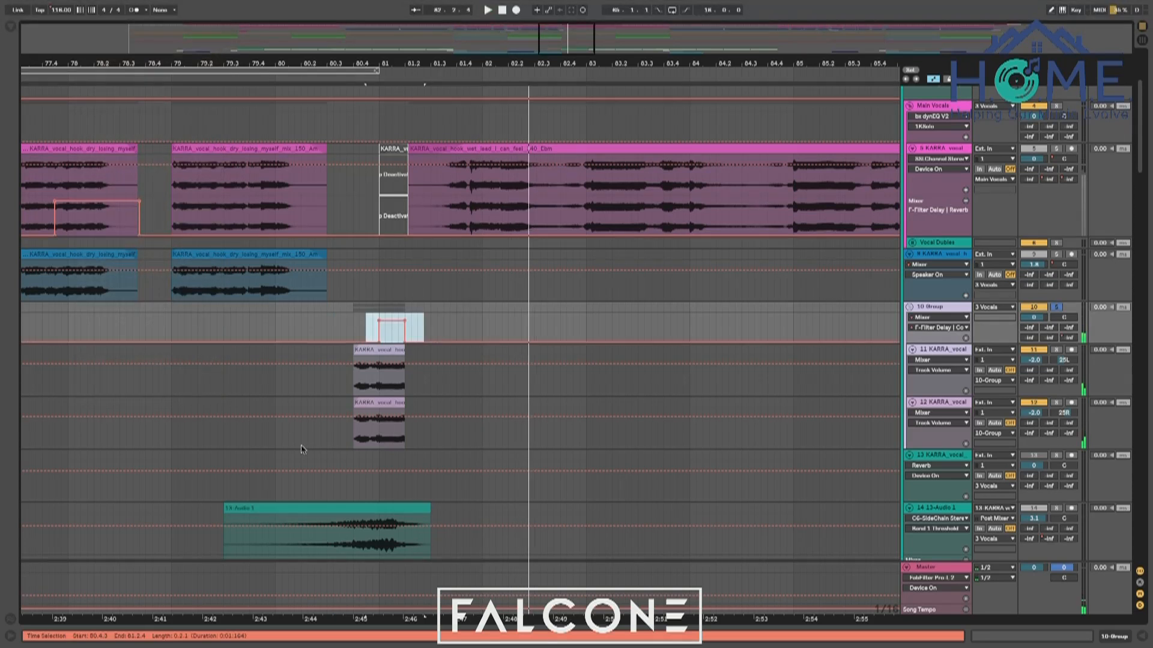
Replay the vocal hit with its send automation, unsolo 10 Group and play the full mix from bar 80
{"action": "left_click", "coordinate": [334, 330]}
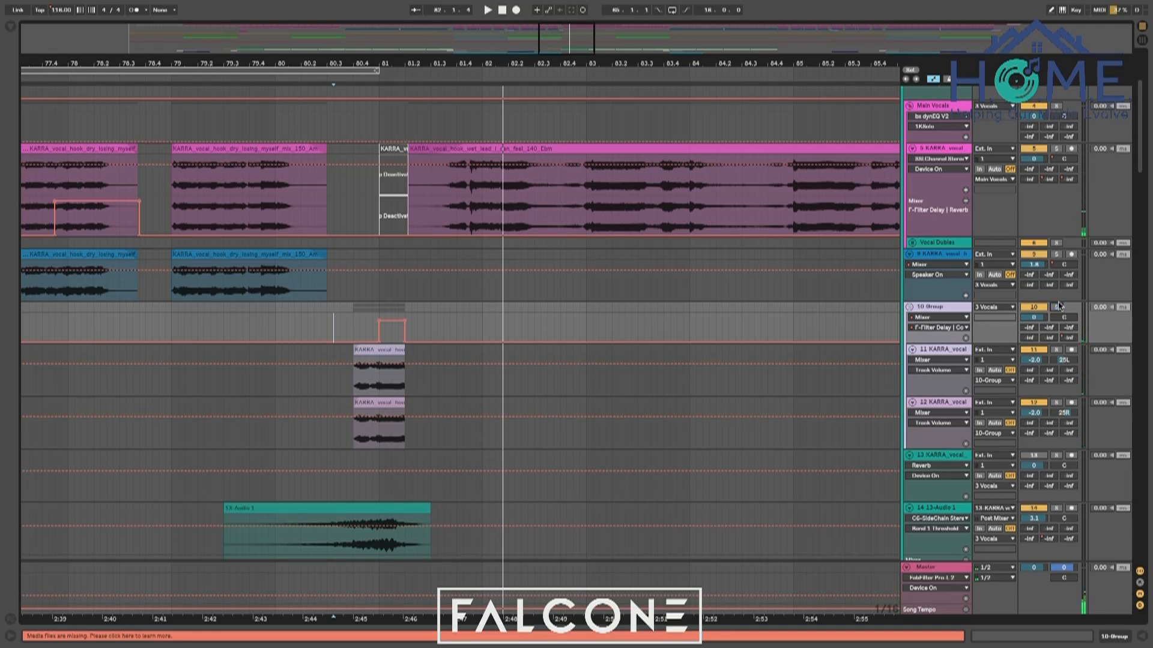
{"action": "left_click", "coordinate": [275, 330]}
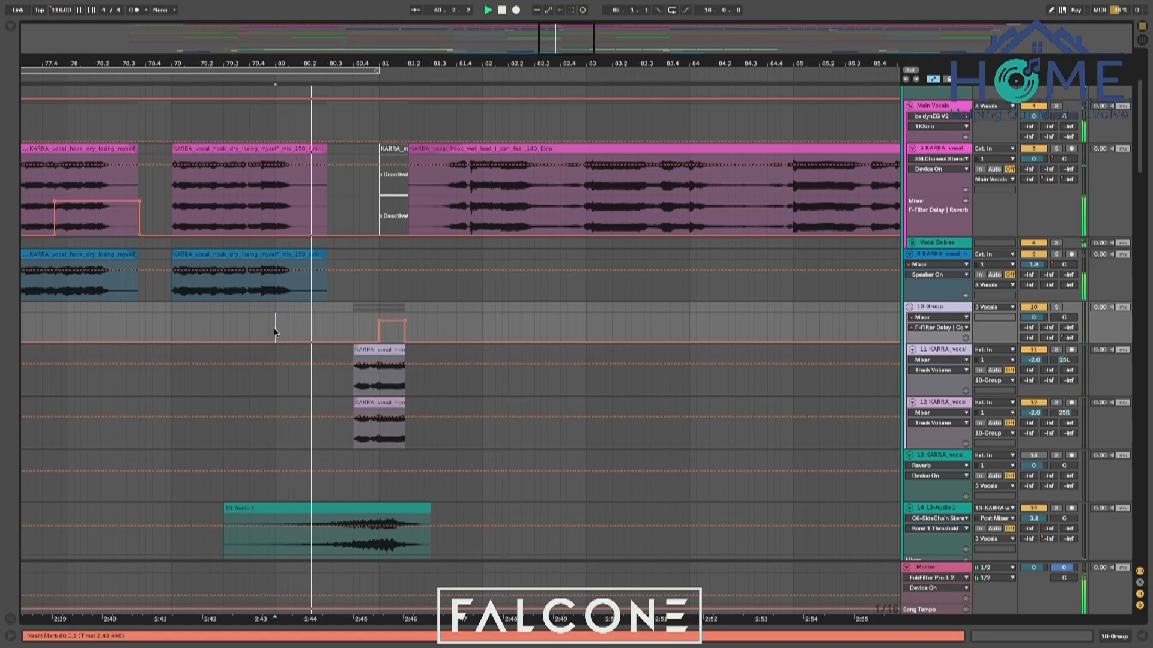